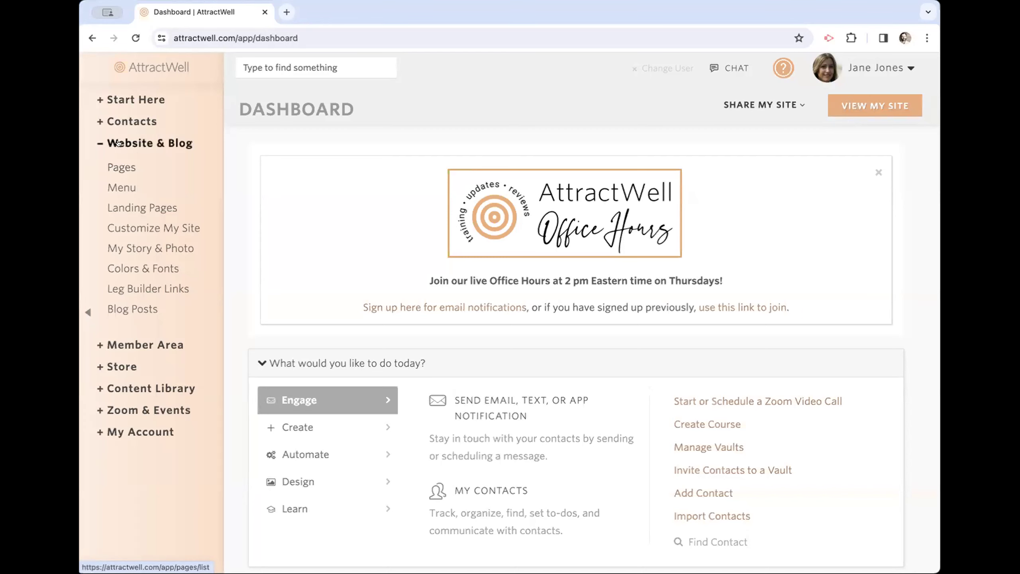
Step: Open the website pages list, start adding a page, and browse the available page templates
click(115, 162)
click(882, 112)
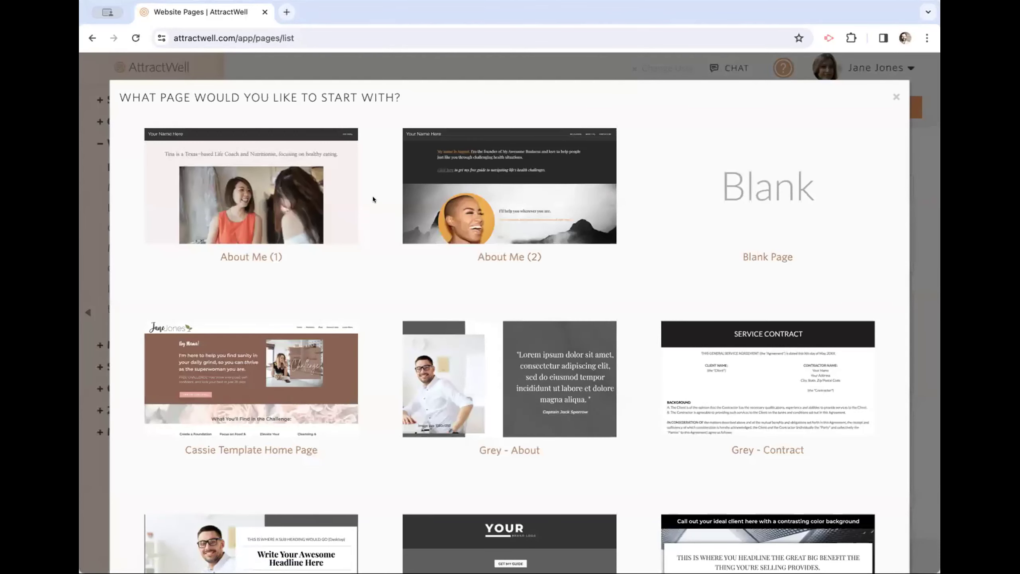
scroll(373, 197, down, 4)
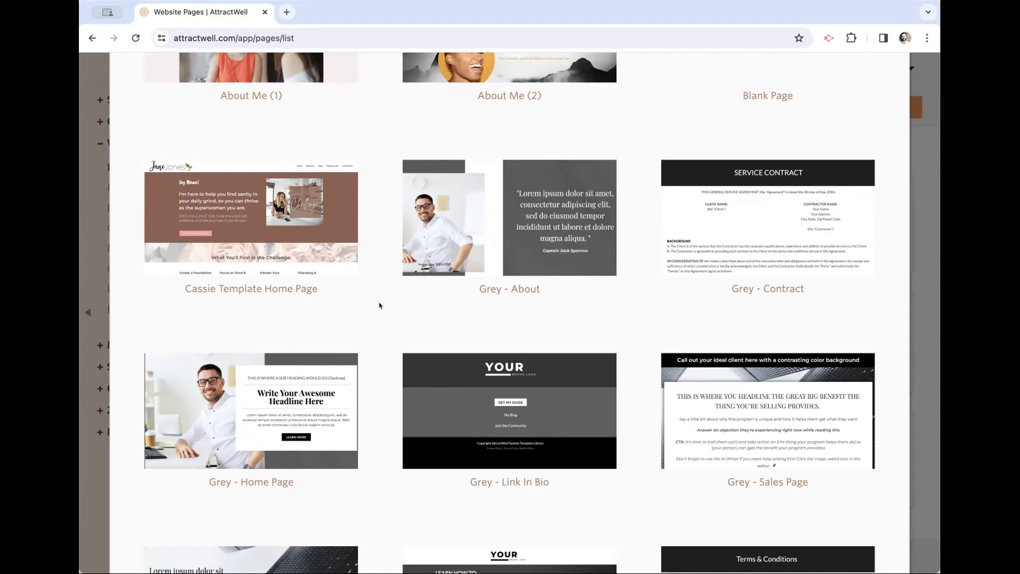
scroll(786, 286, down, 1)
scroll(786, 286, down, 2)
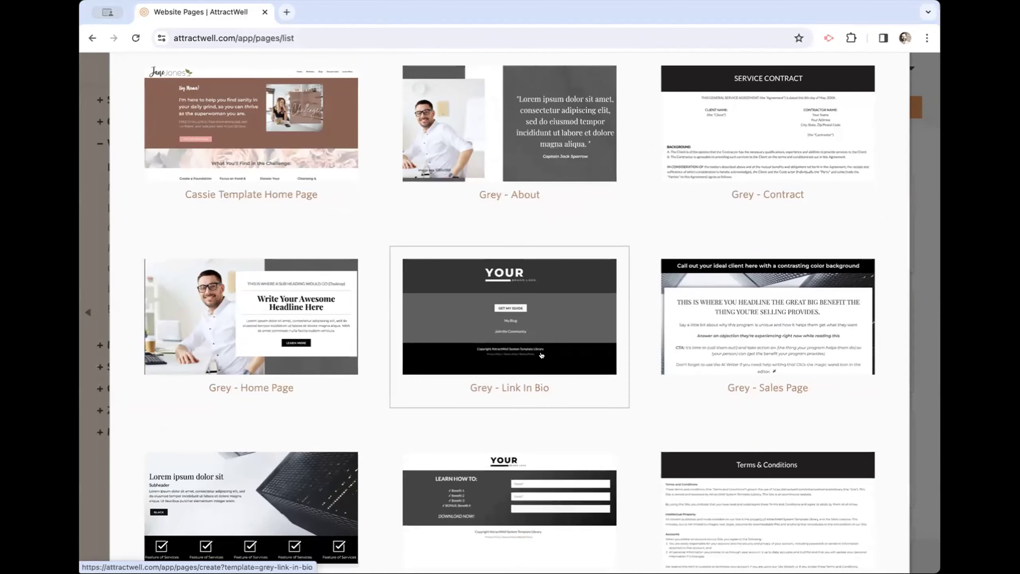
scroll(541, 355, down, 3)
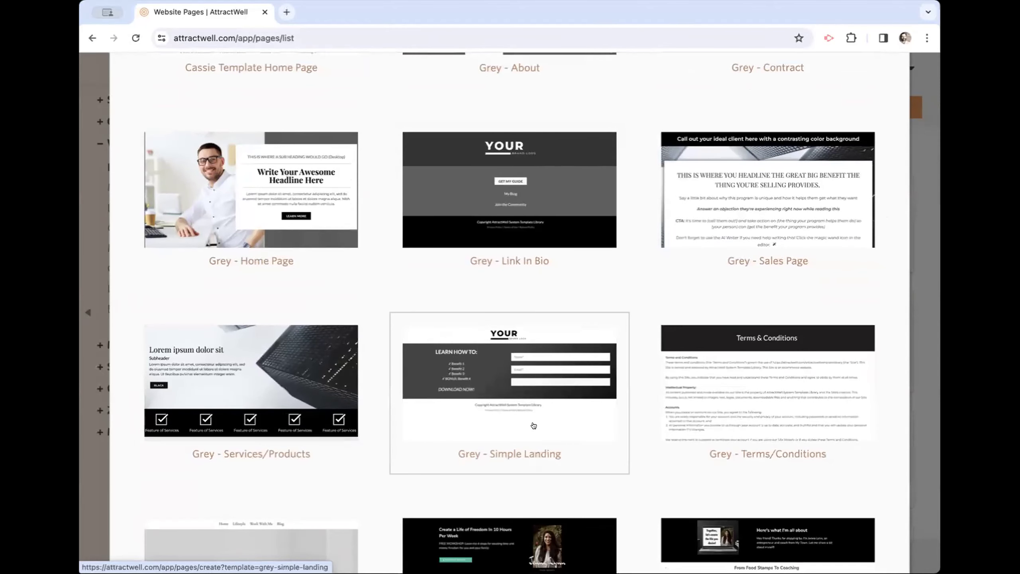
scroll(482, 412, down, 2)
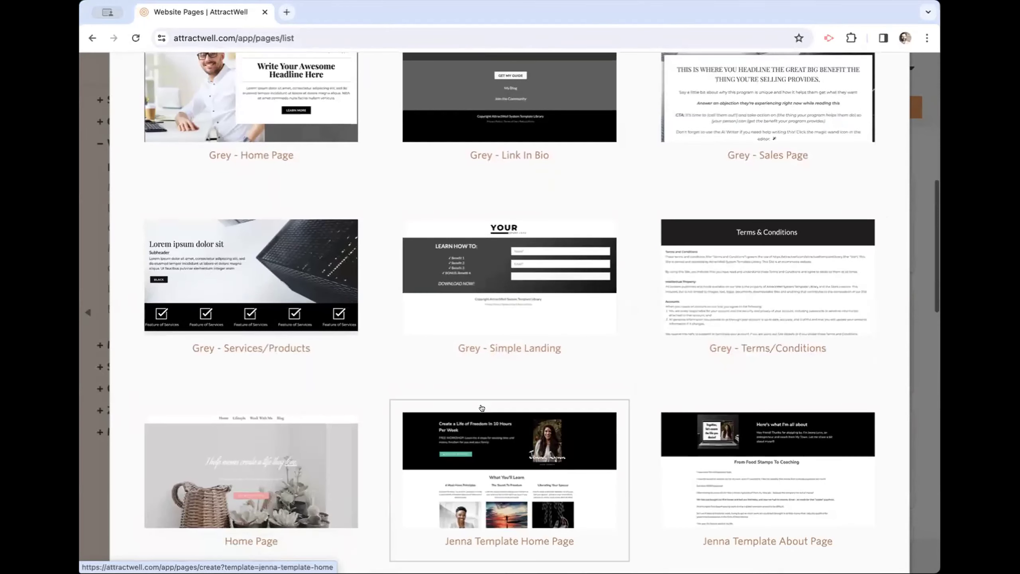
scroll(481, 410, down, 20)
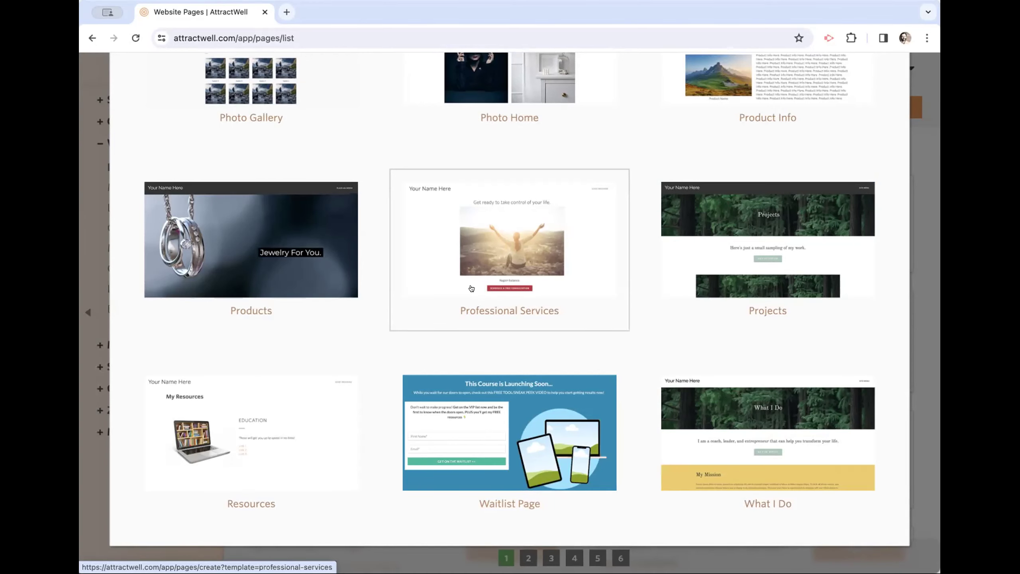
scroll(471, 289, up, 10)
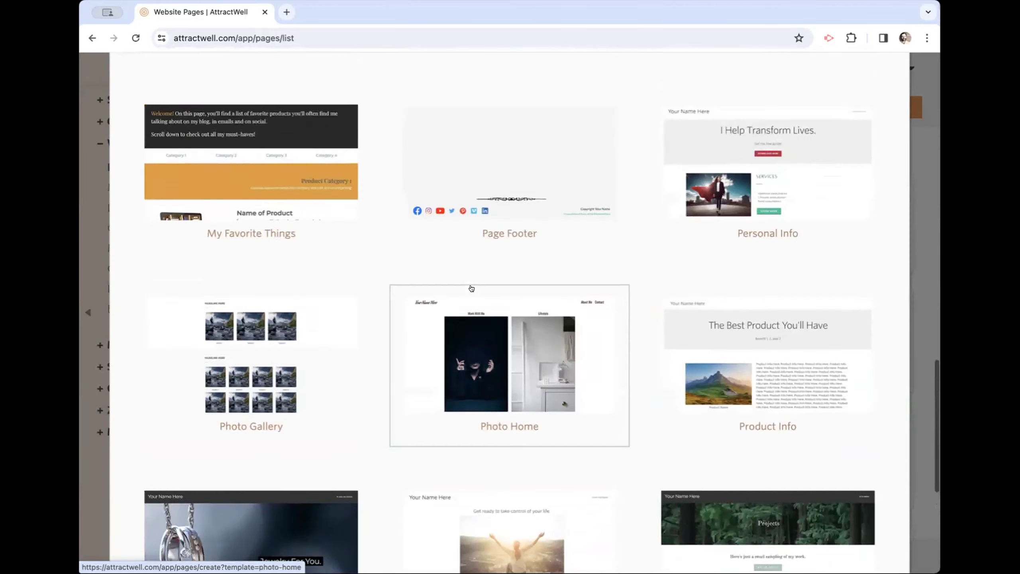
scroll(472, 288, up, 12)
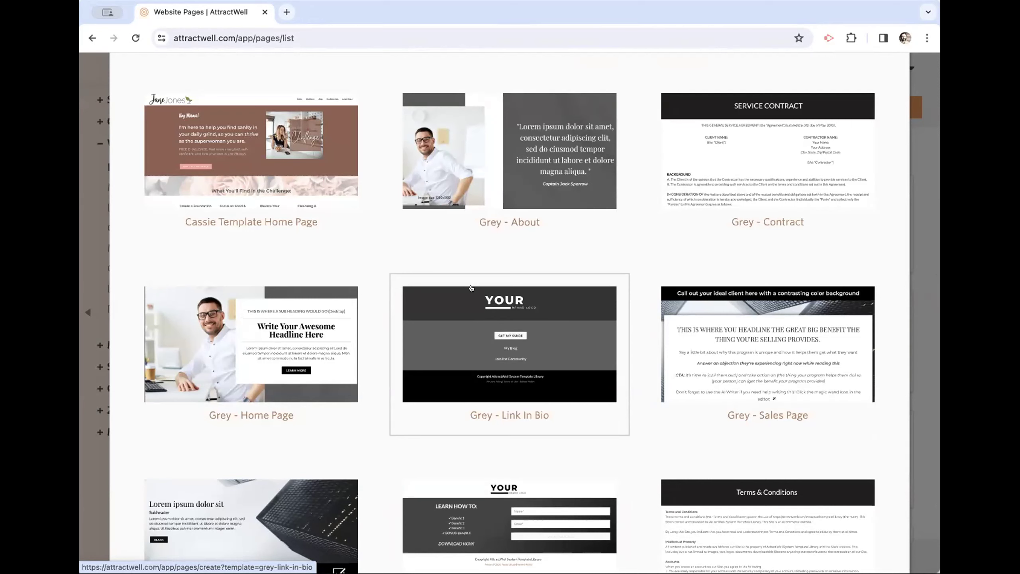
Step: Start a page from the Grey - Home Page template and examine its desktop hero image, headline, text and button
click(299, 316)
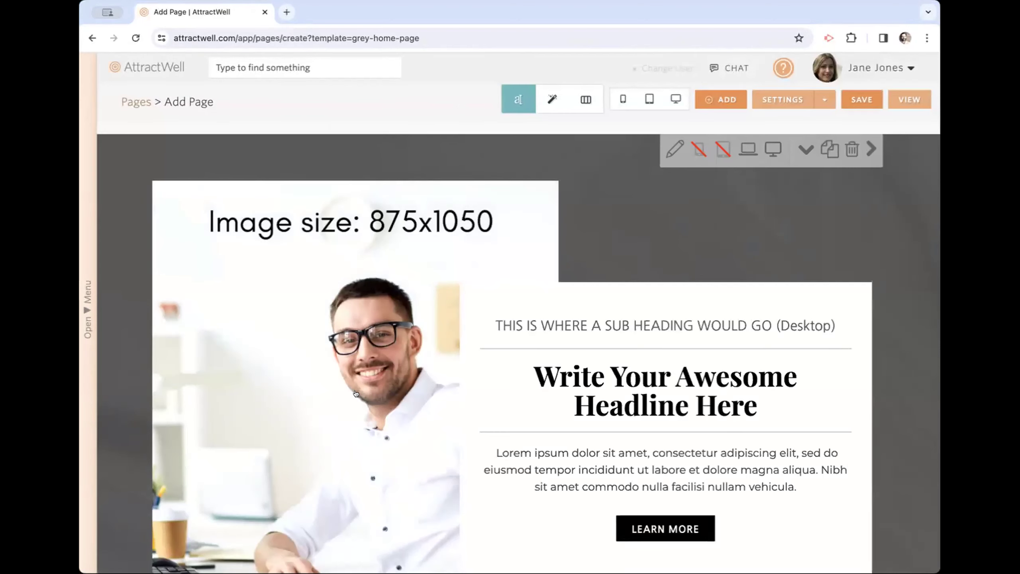
scroll(356, 394, down, 3)
scroll(356, 394, up, 2)
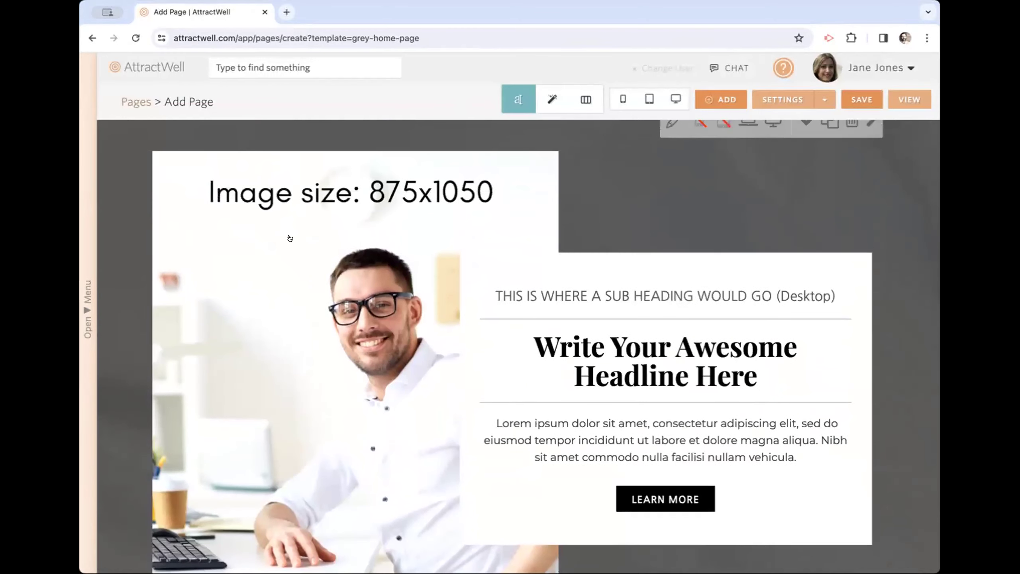
scroll(367, 341, down, 3)
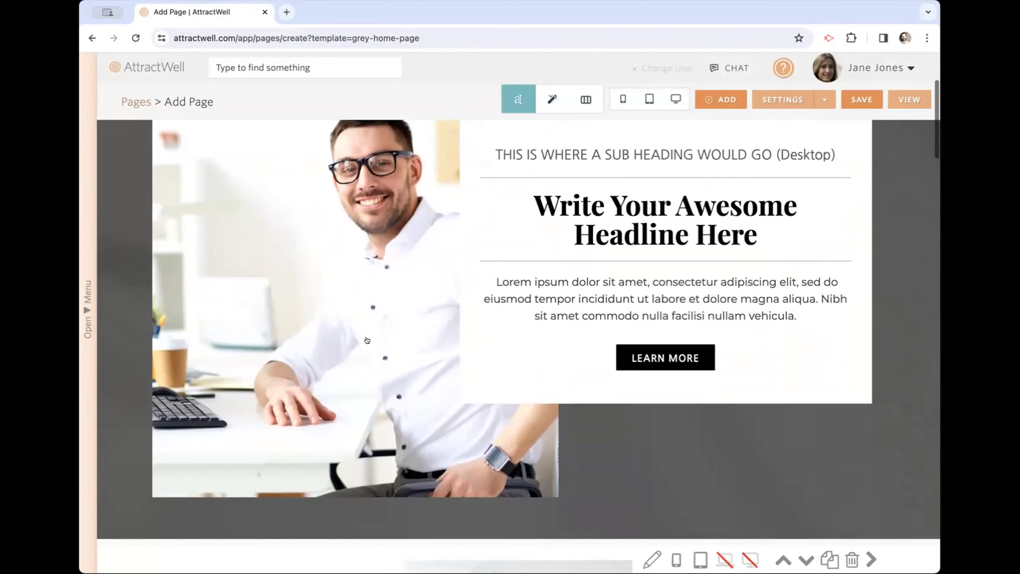
scroll(368, 331, up, 3)
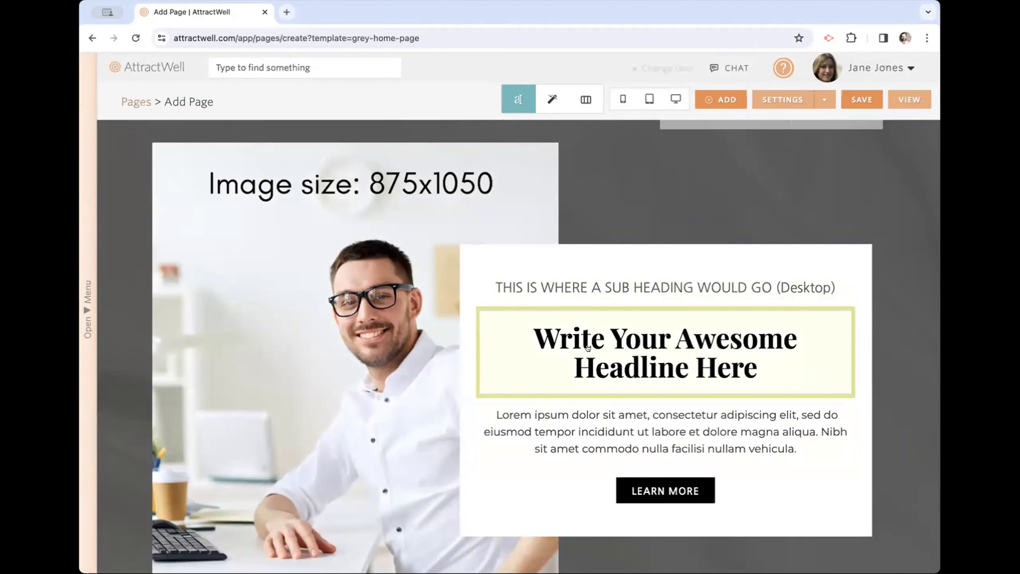
click(605, 337)
click(780, 463)
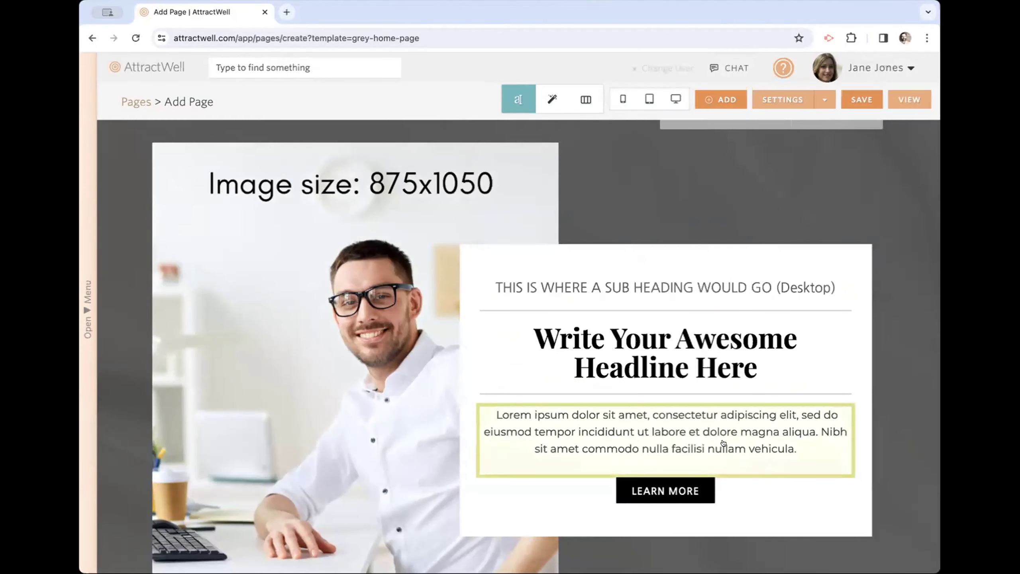
click(692, 431)
click(779, 549)
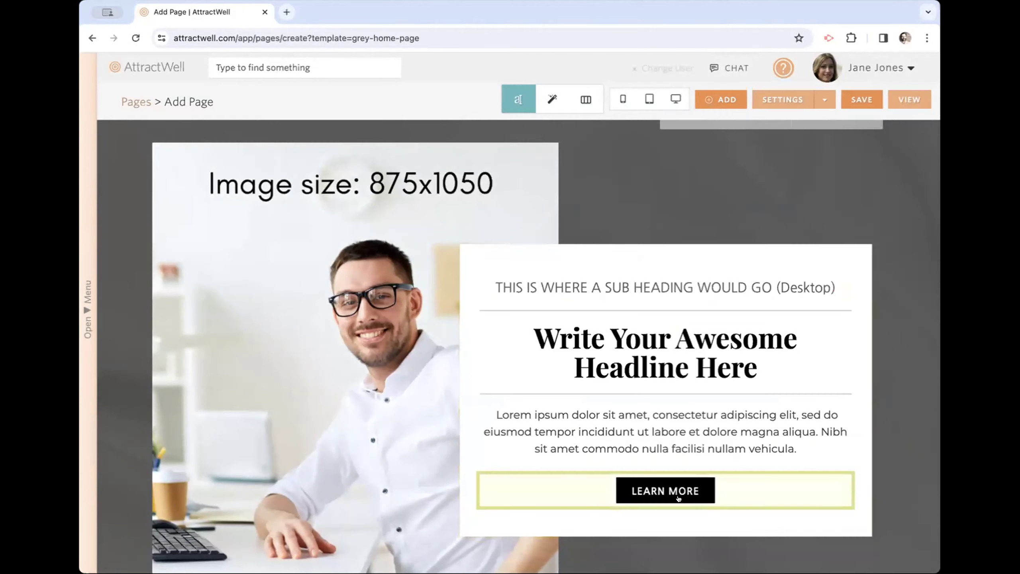
Step: Examine the template's mobile hero, device visibility settings and remaining sections down to the template instructions
scroll(553, 357, down, 5)
scroll(552, 356, down, 5)
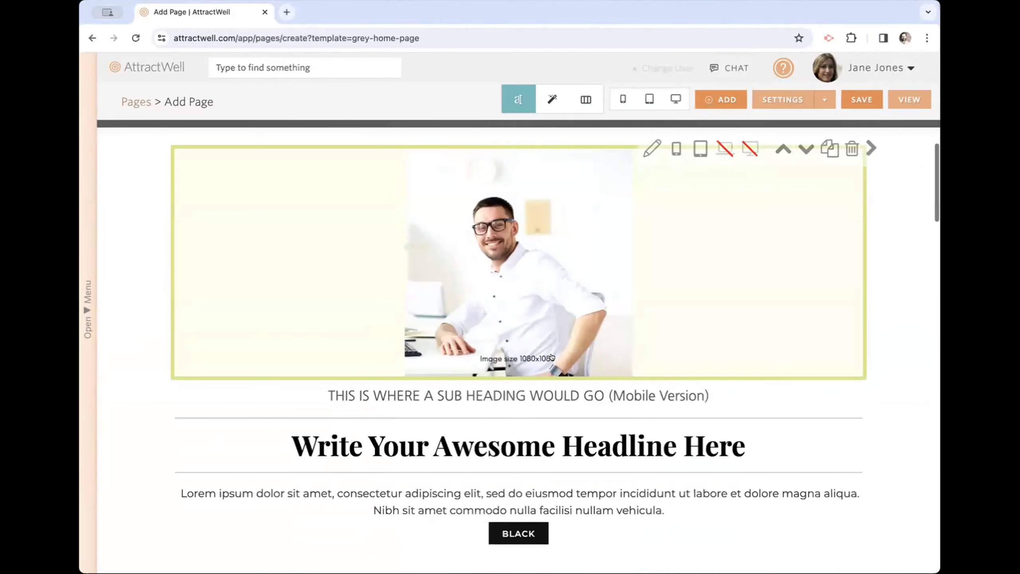
scroll(552, 357, down, 5)
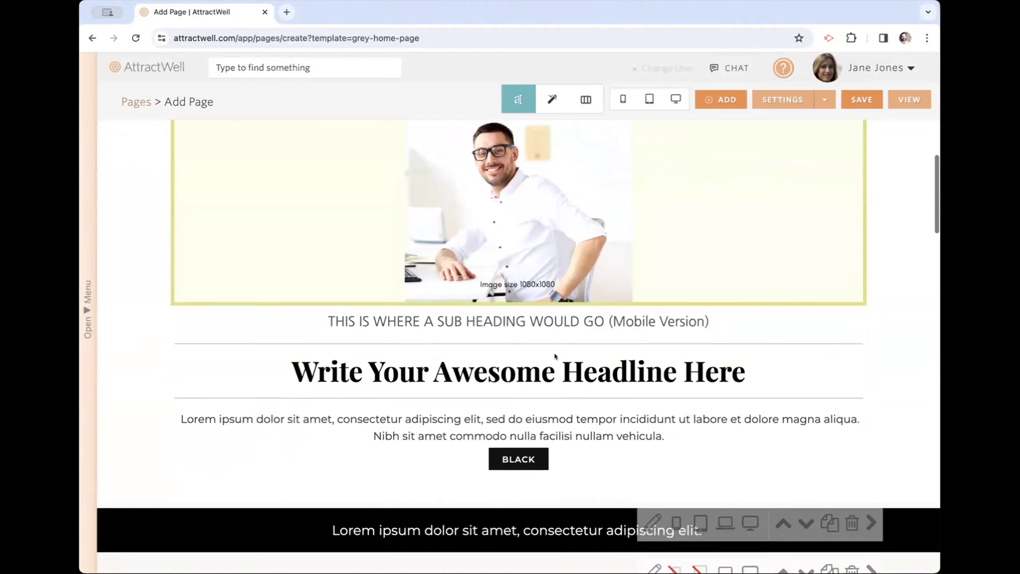
scroll(536, 364, up, 8)
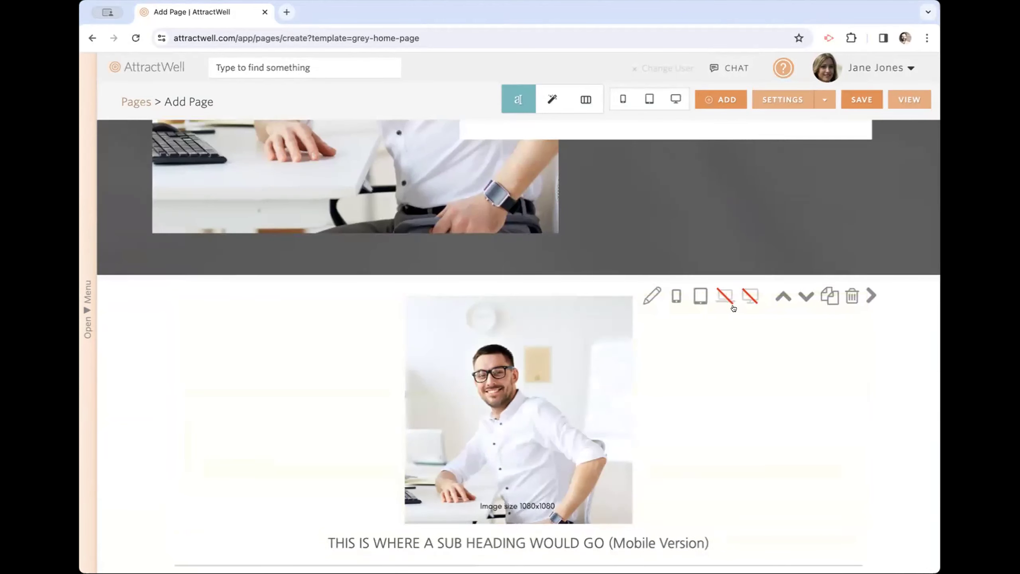
click(749, 296)
scroll(607, 384, down, 8)
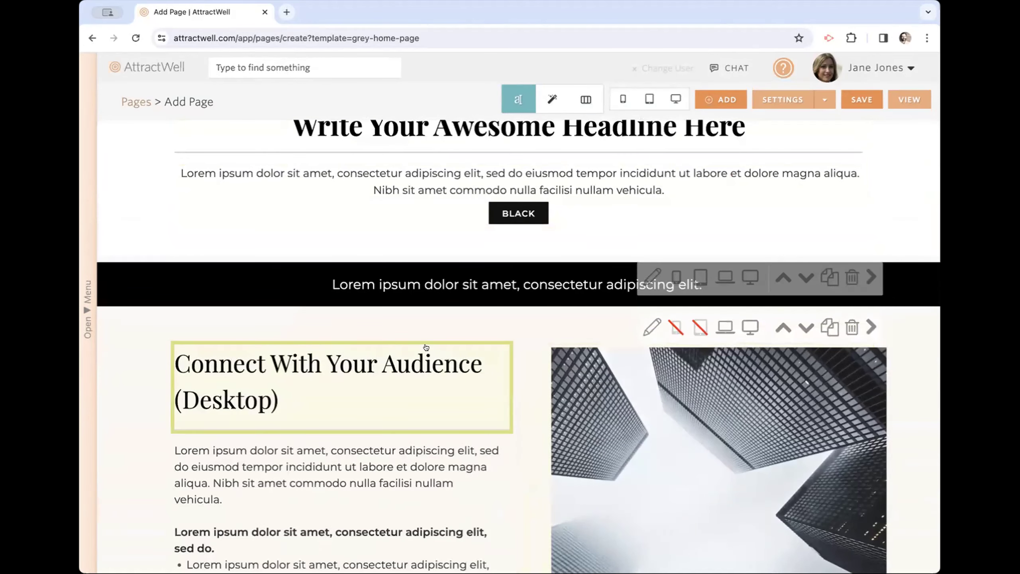
scroll(426, 347, down, 4)
scroll(426, 348, down, 15)
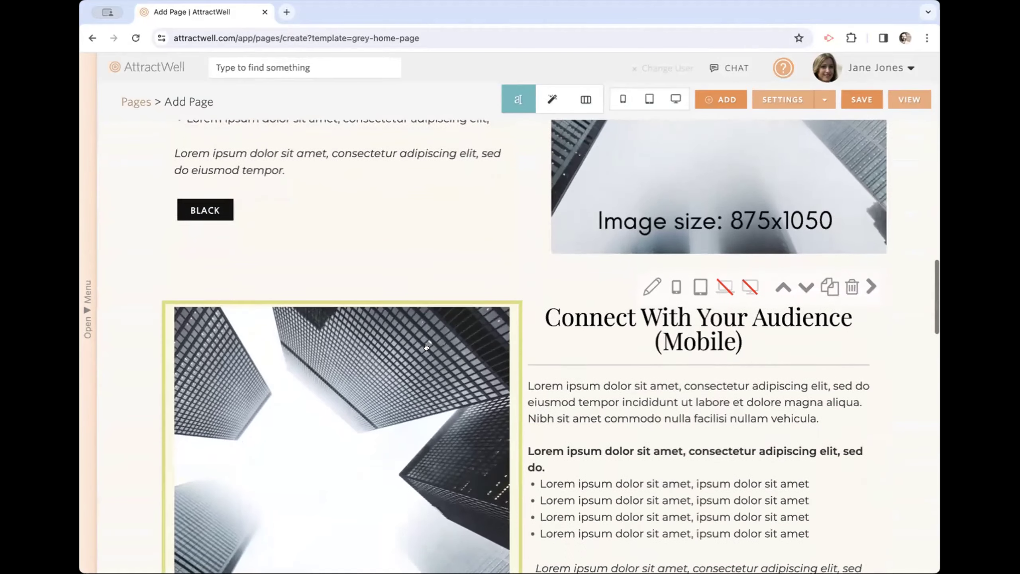
scroll(426, 348, down, 14)
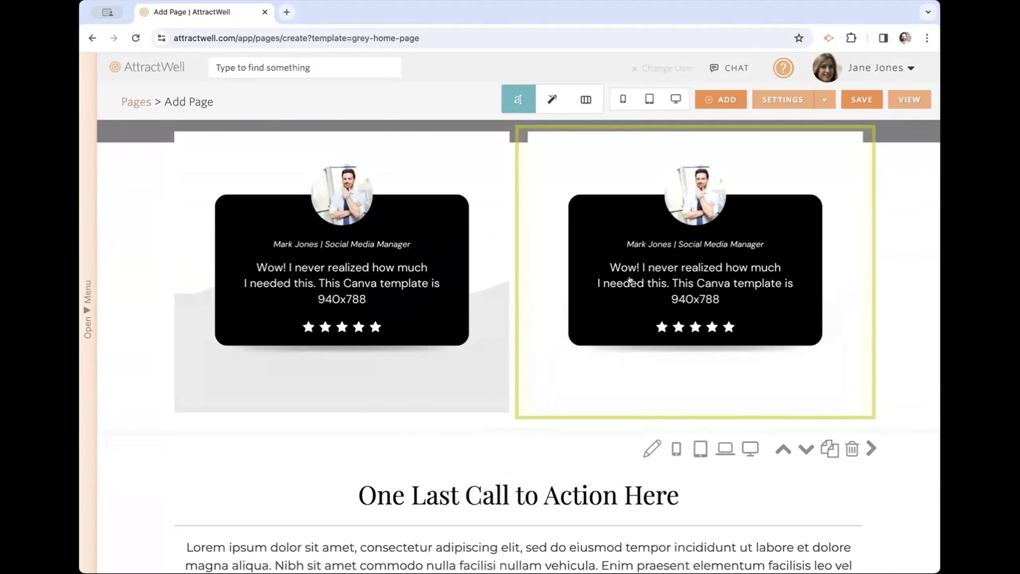
scroll(409, 288, down, 12)
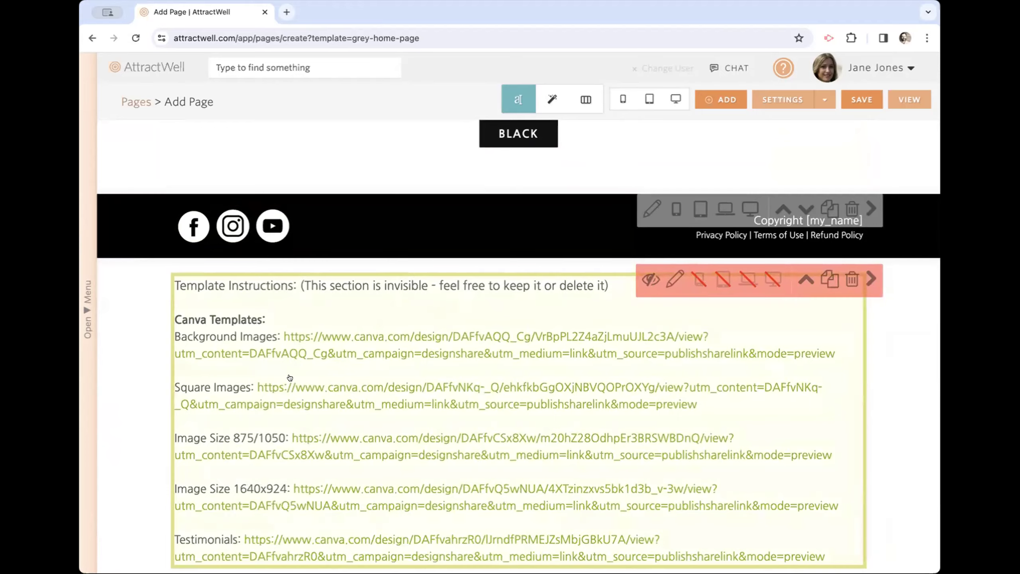
scroll(290, 378, down, 2)
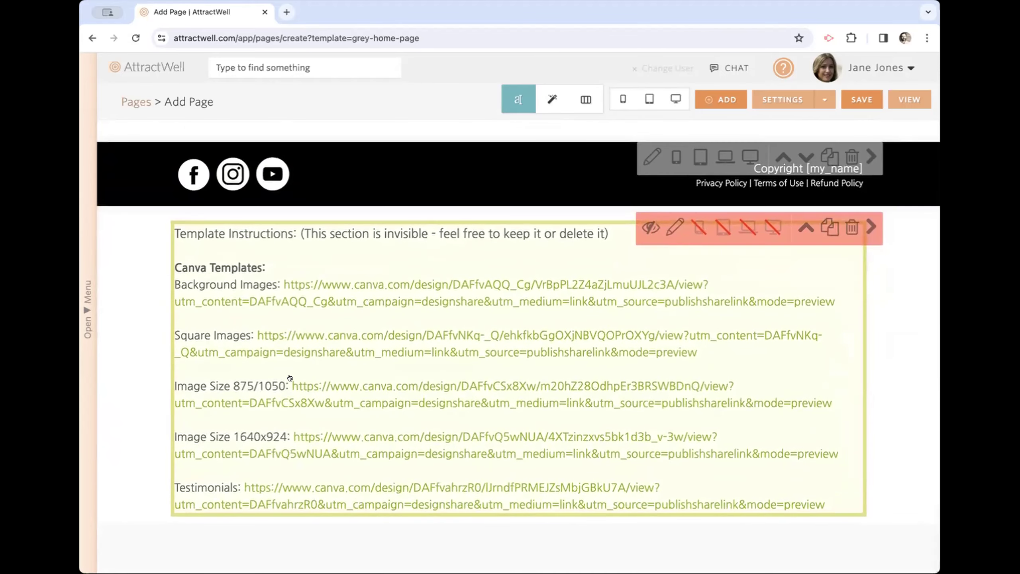
Step: View the Canva background images template linked in the template instructions, and close it along with the content editor
click(398, 354)
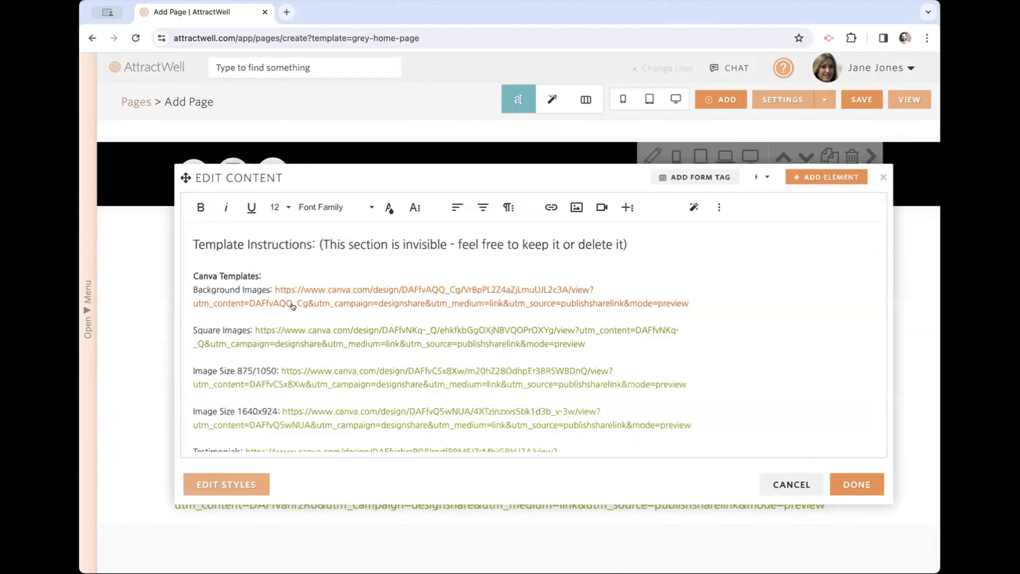
click(310, 299)
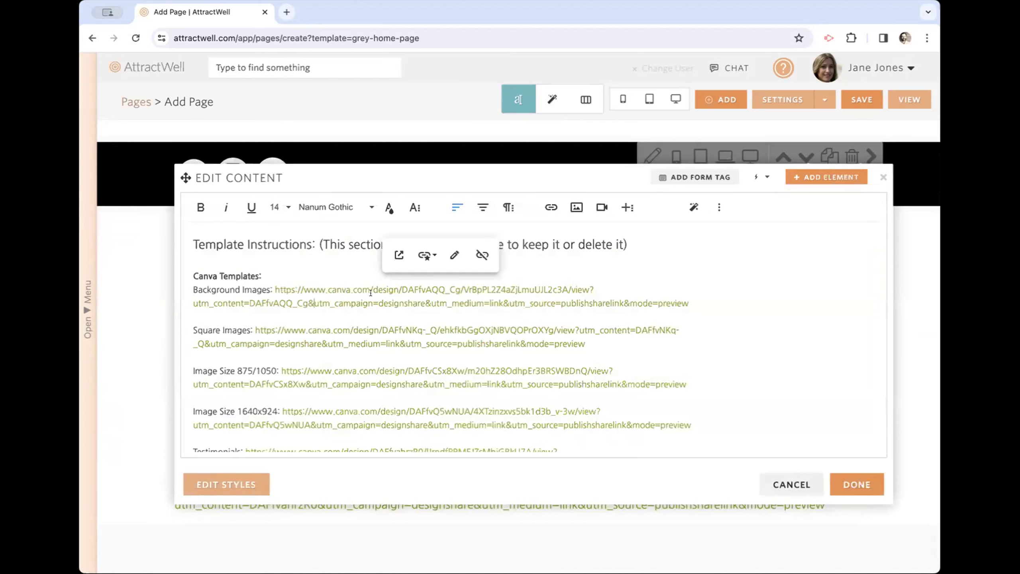
click(398, 255)
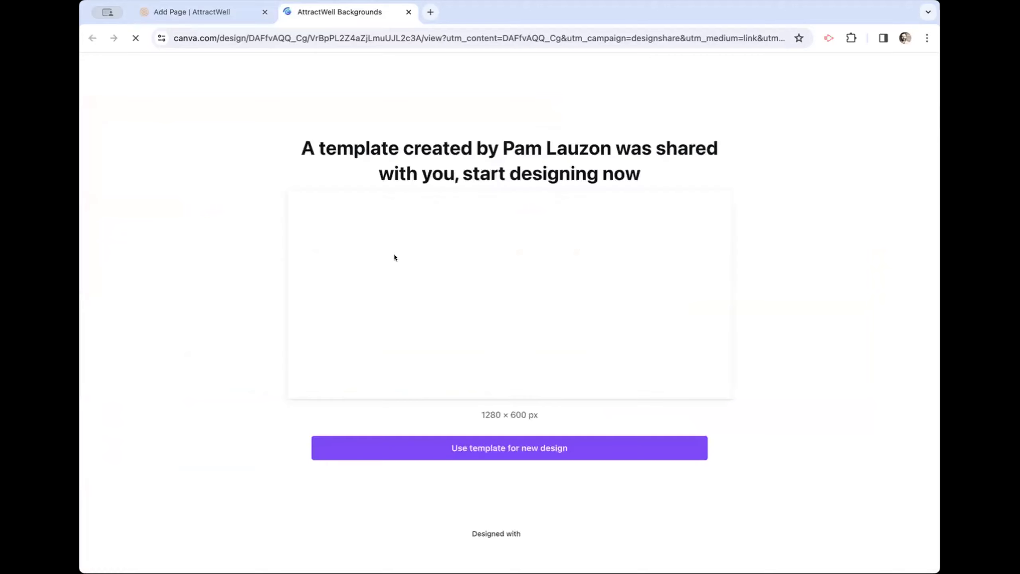
click(409, 12)
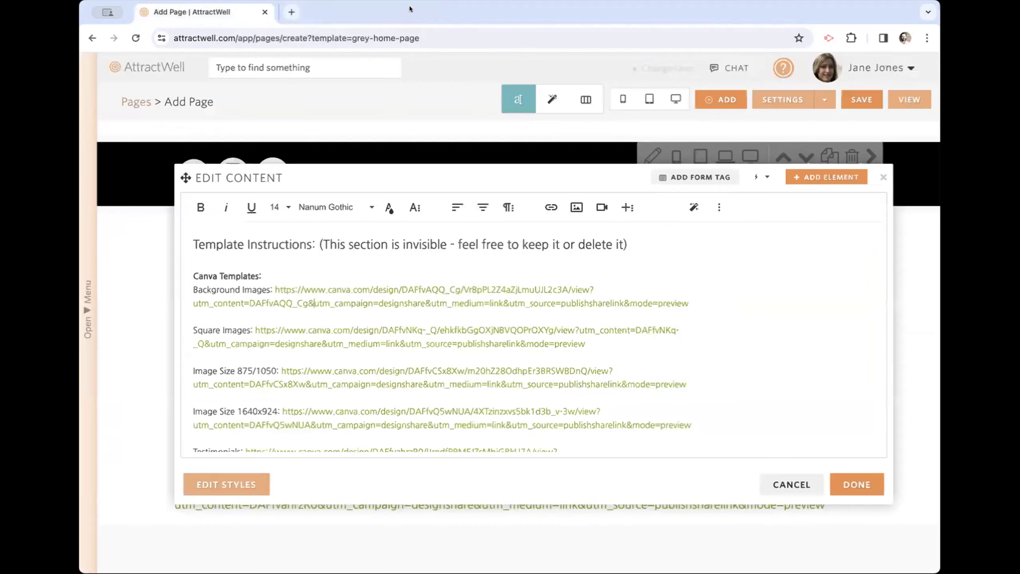
click(880, 172)
Step: View the replacement options for the first testimonial image, leaving the content editor without making changes
scroll(303, 298, up, 15)
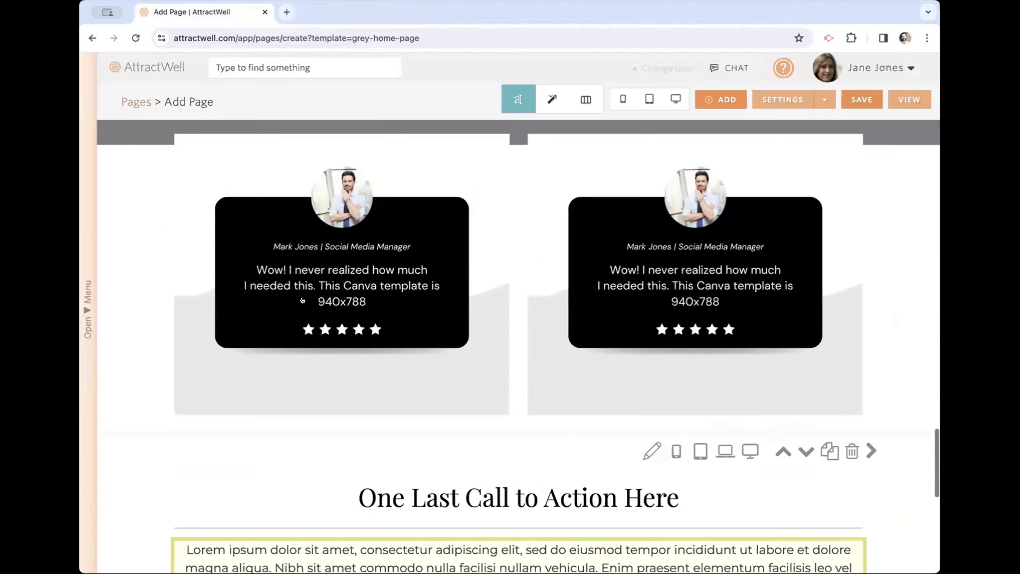
scroll(303, 301, down, 5)
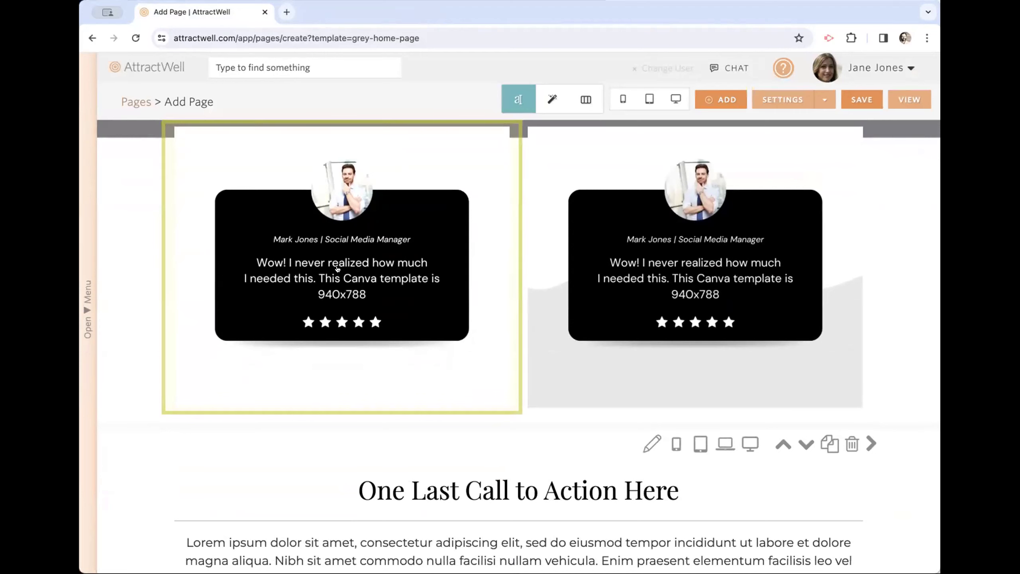
click(359, 297)
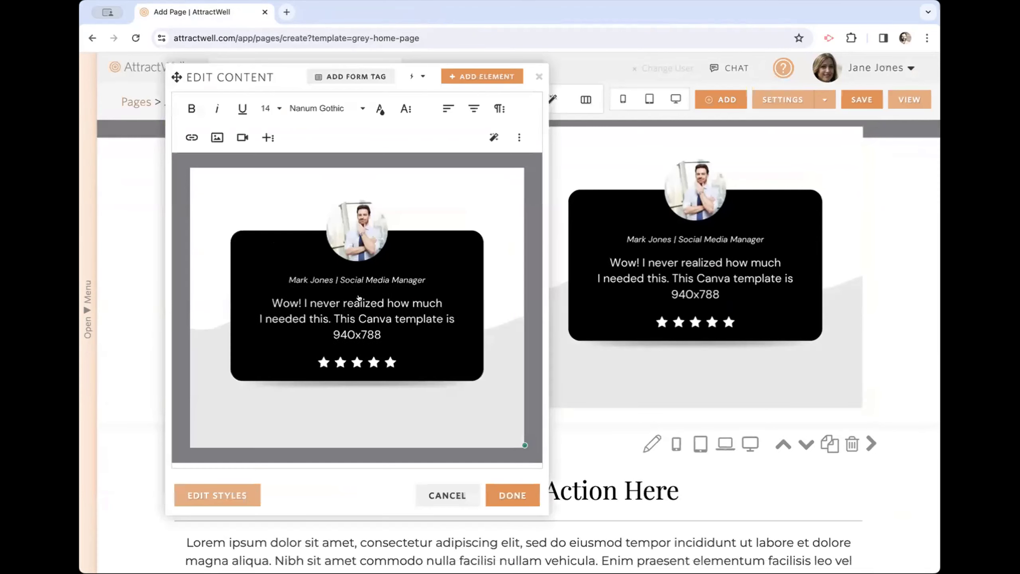
click(364, 277)
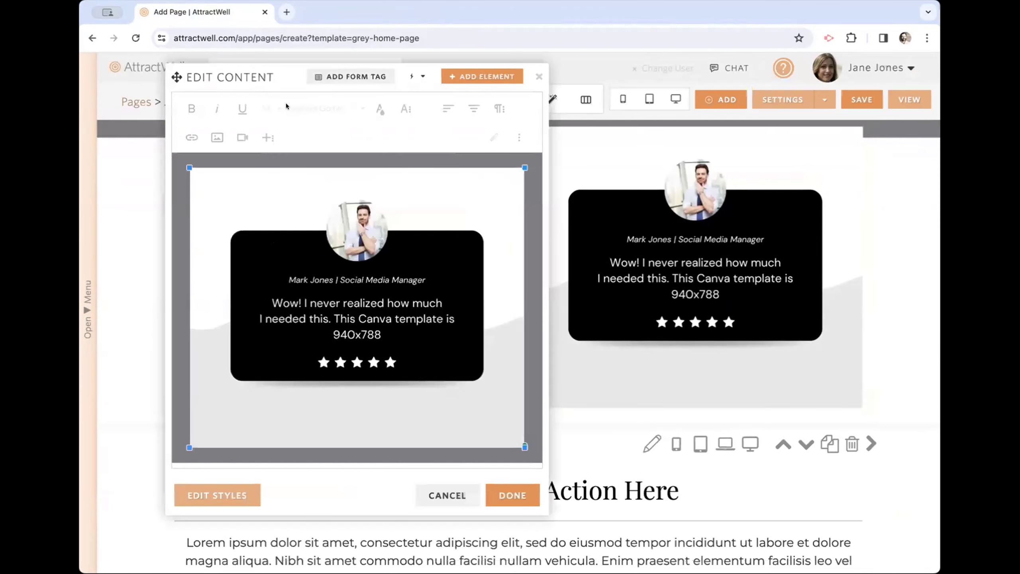
click(286, 103)
scroll(314, 128, up, 2)
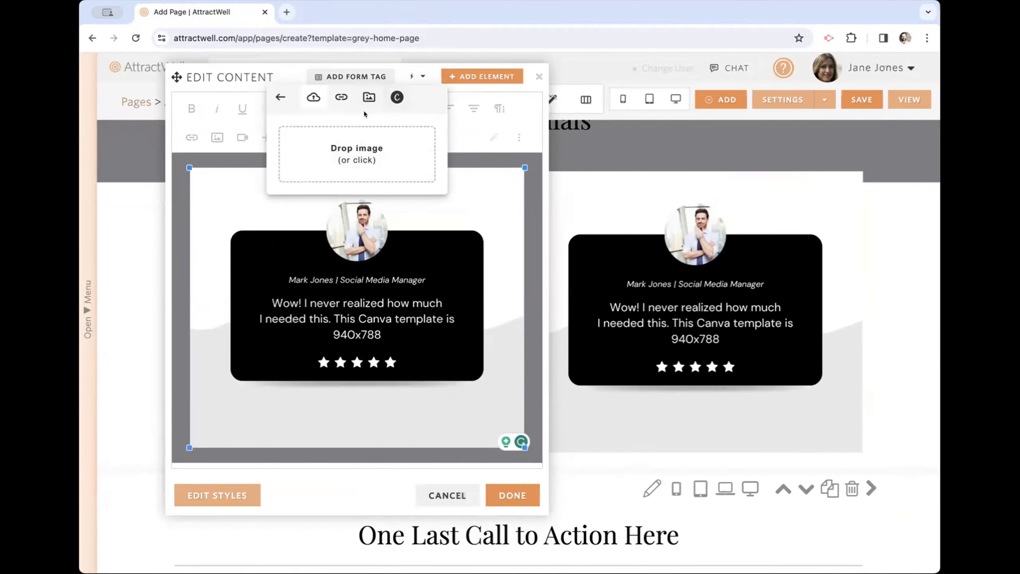
click(539, 77)
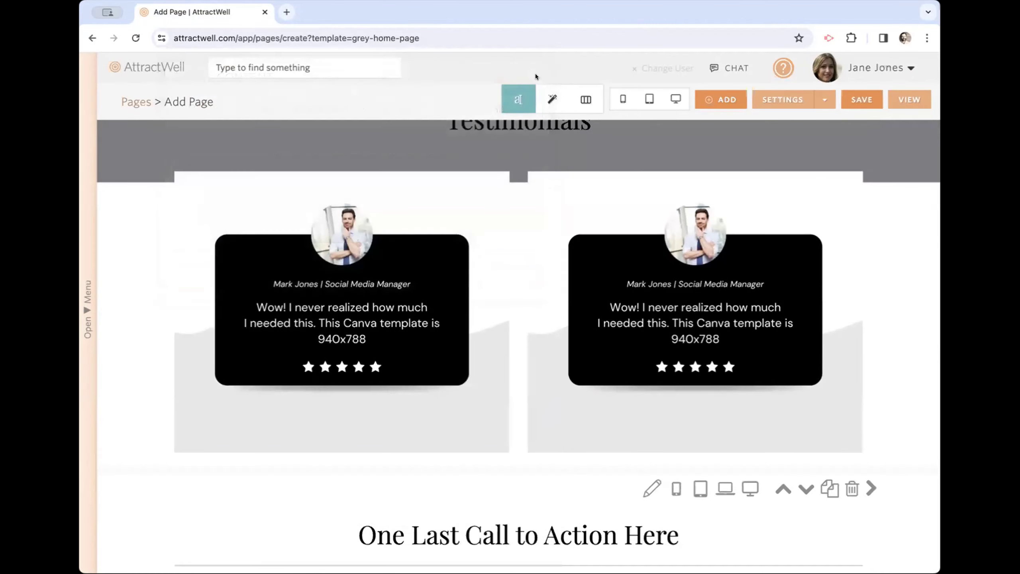
Step: Leave the page without saving and reopen the template choices for adding a new website page
scroll(508, 358, down, 6)
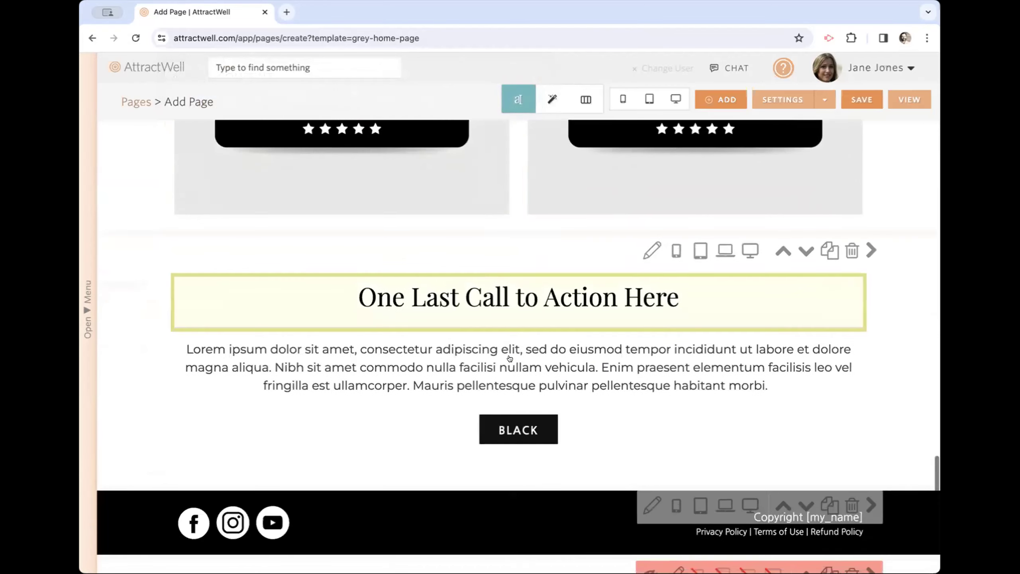
key(alt+Left)
key(Return)
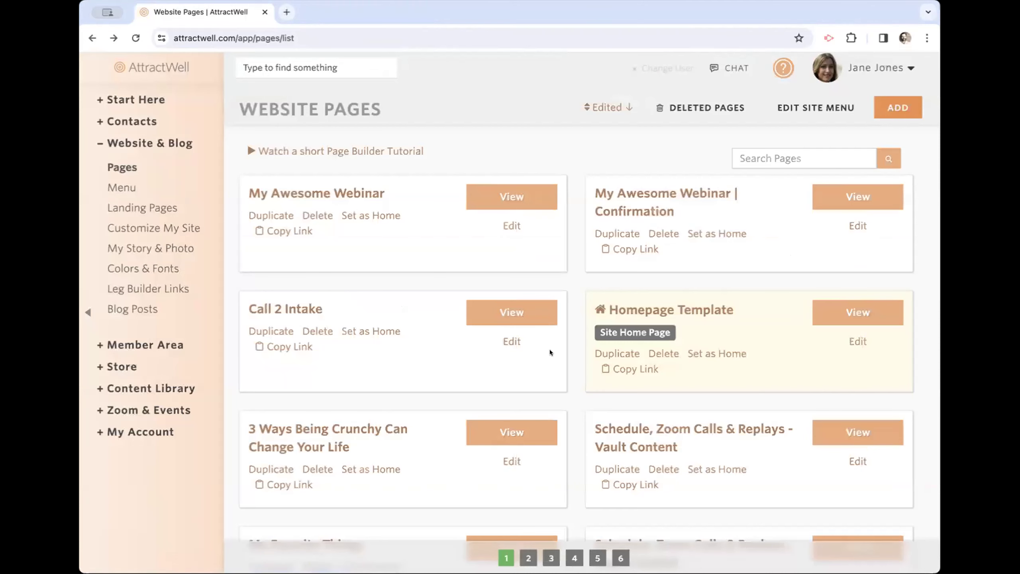
click(894, 104)
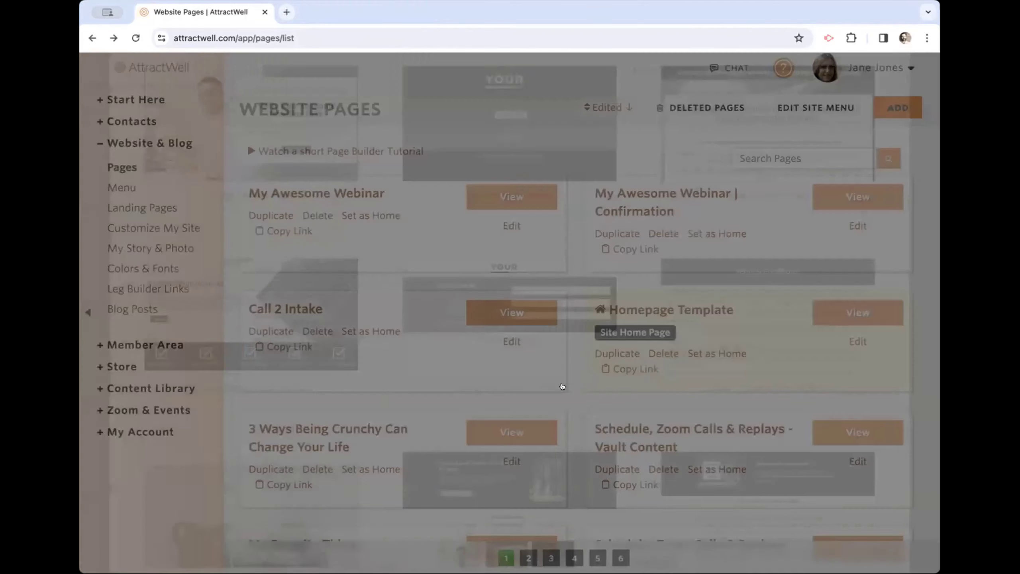
Step: Open the Grey - Simple Landing template for a new page, view its computer preview and close the preview
scroll(560, 423, down, 5)
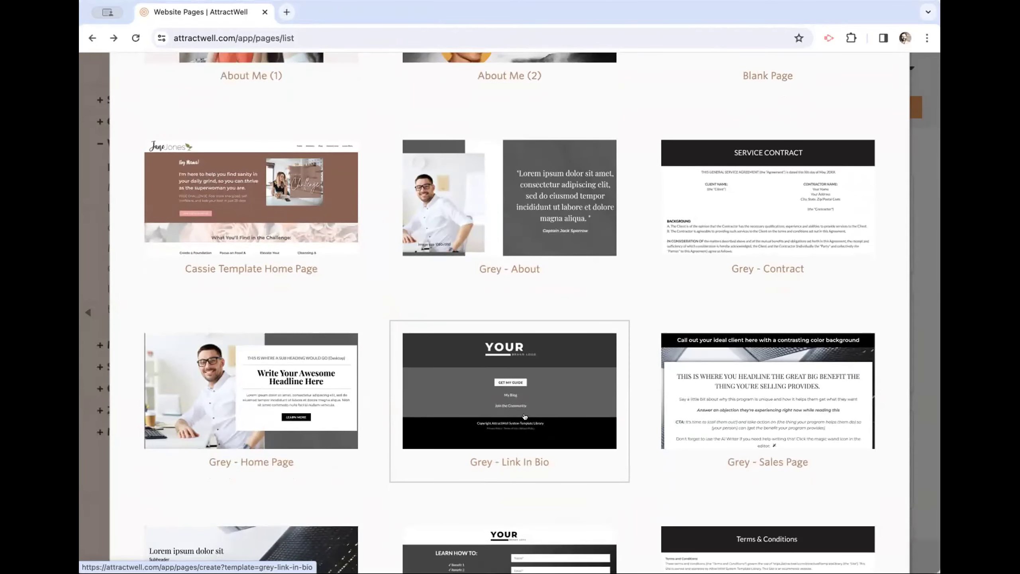
scroll(524, 417, down, 3)
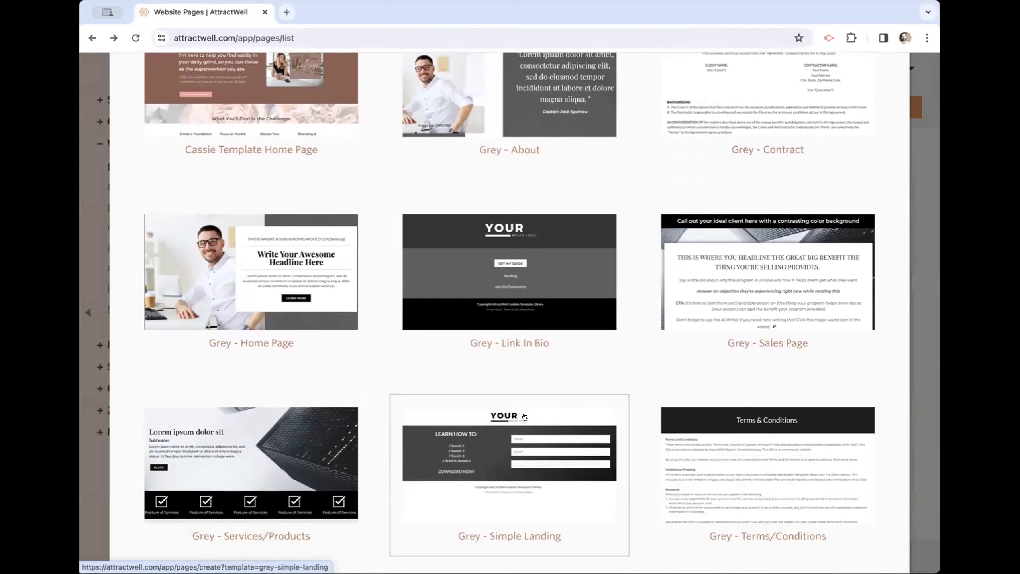
click(511, 473)
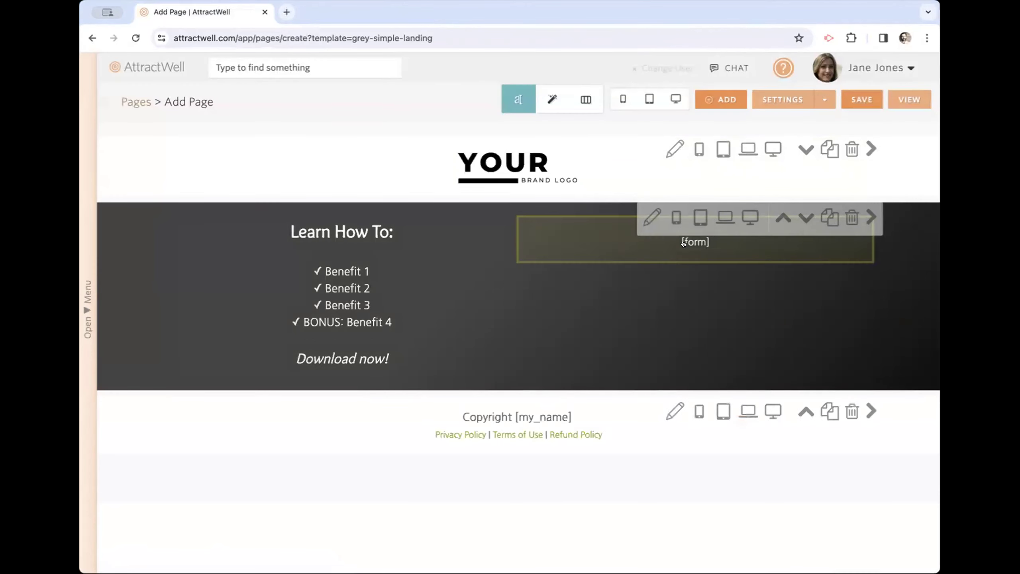
click(675, 101)
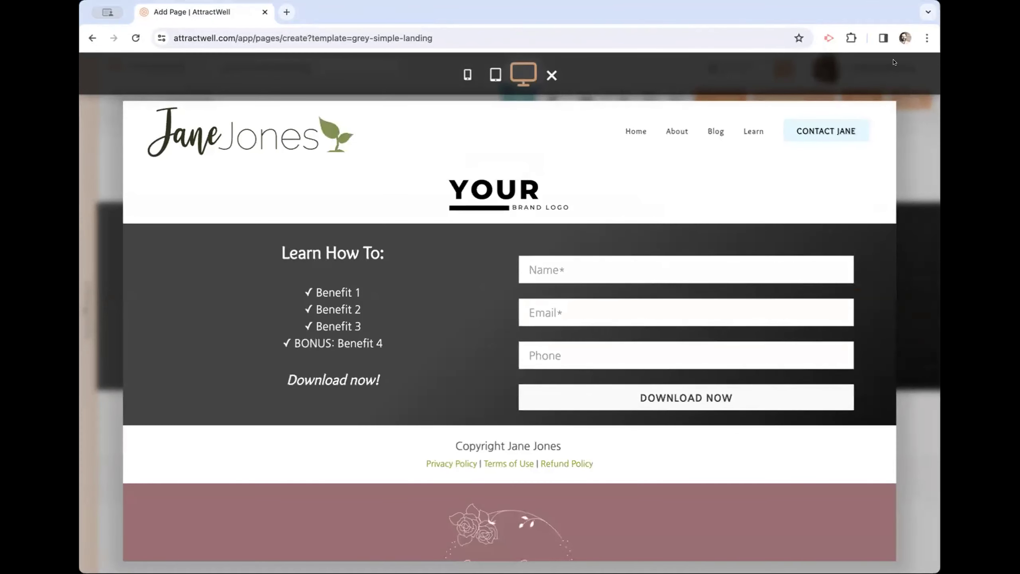
click(552, 76)
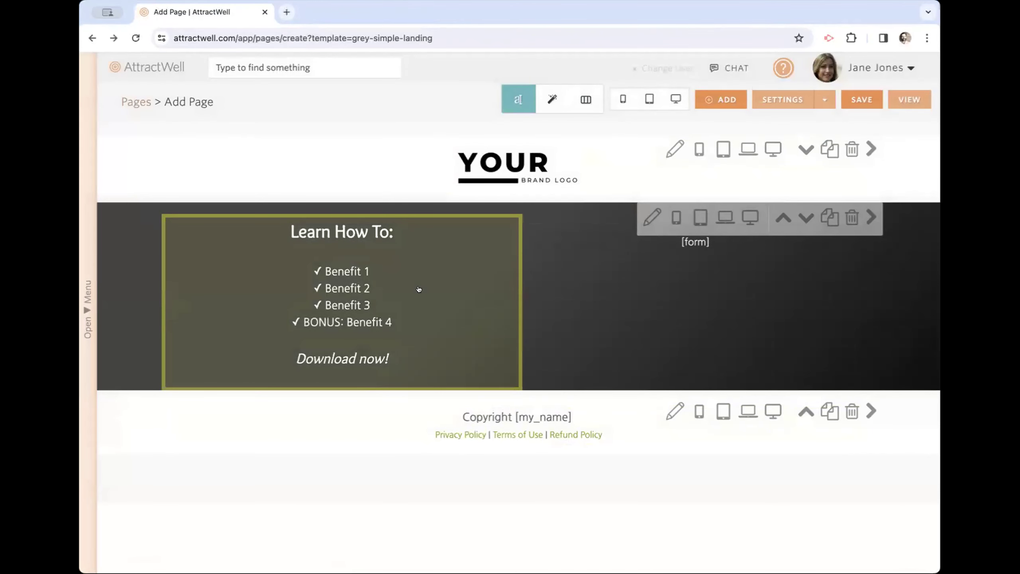
Step: Leave the landing page without saving and open the Grey - Sales Page template for a new website page
click(92, 37)
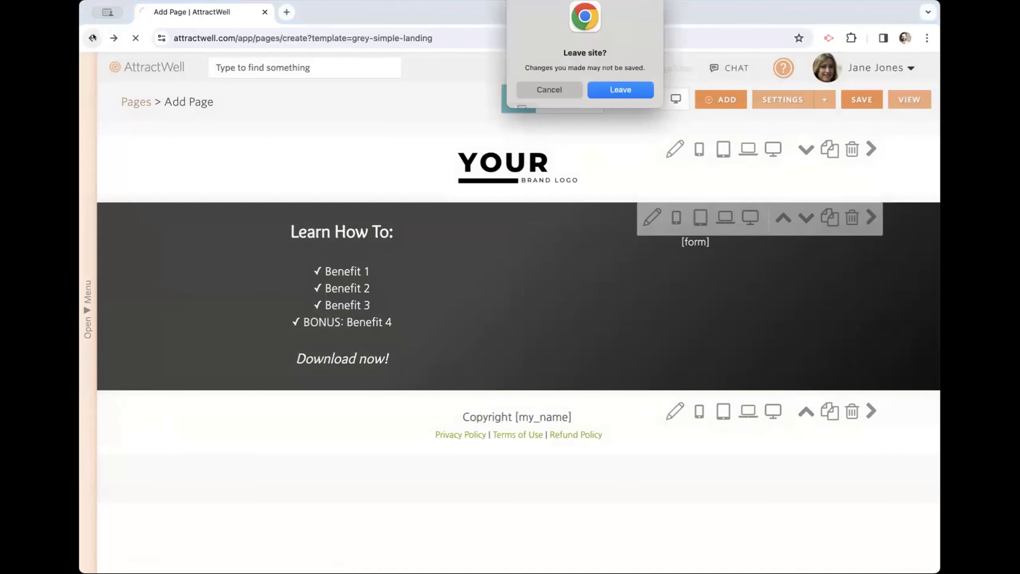
key(Return)
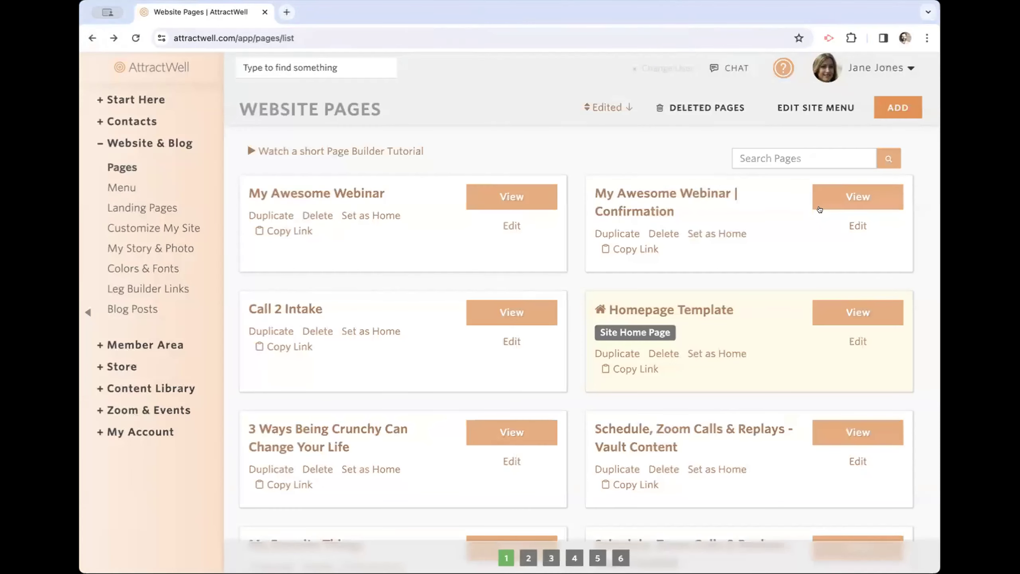
click(887, 102)
scroll(396, 383, down, 5)
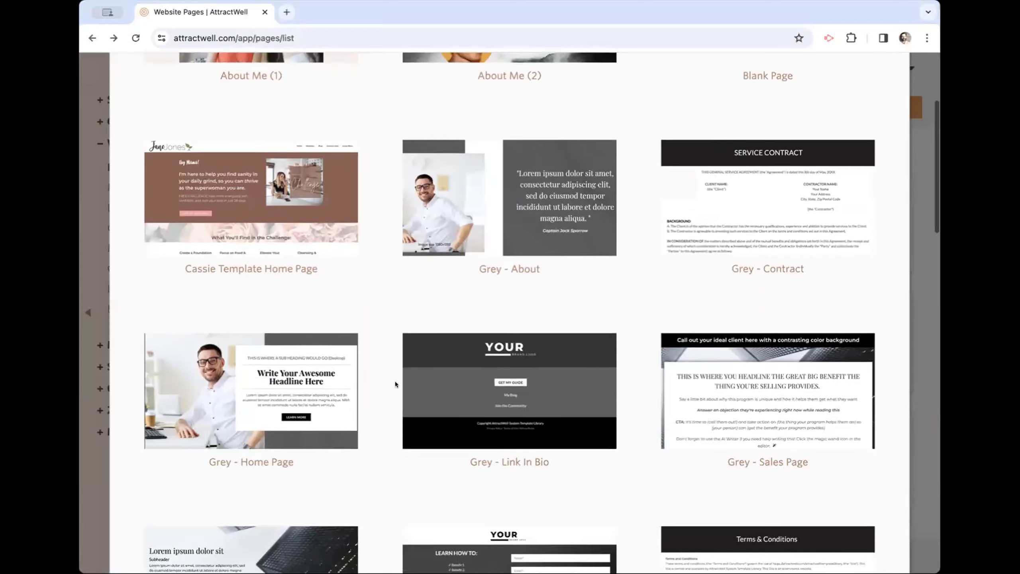
scroll(397, 385, down, 3)
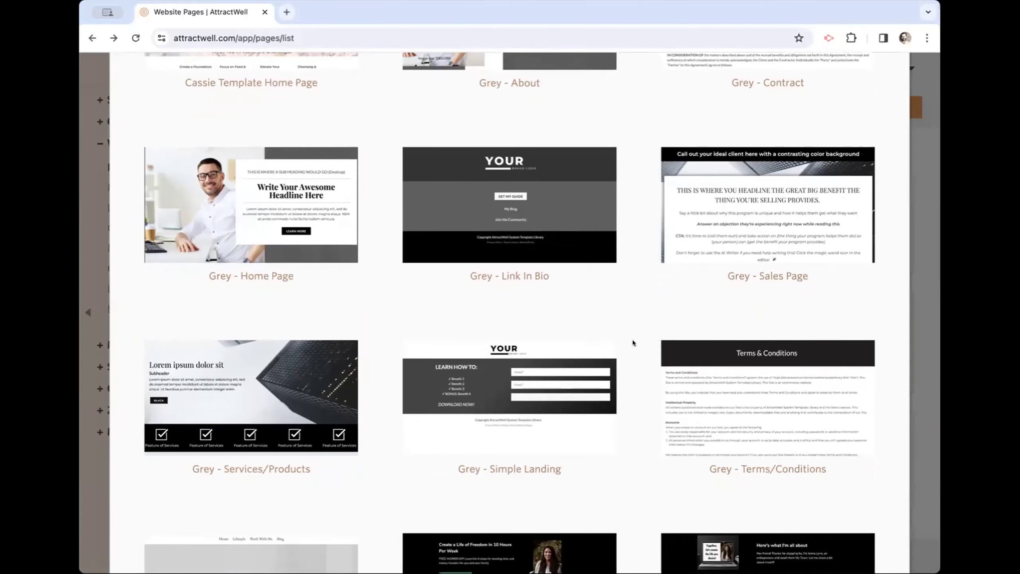
click(766, 230)
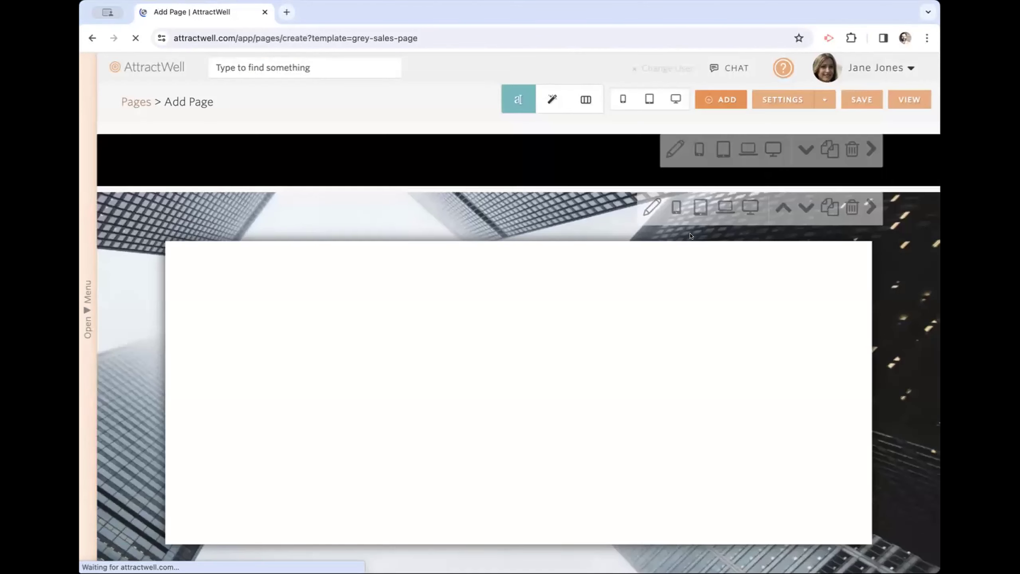
Step: View the AI Writer from the sales page's headline text block, leaving the content editor without changes
scroll(421, 354, down, 2)
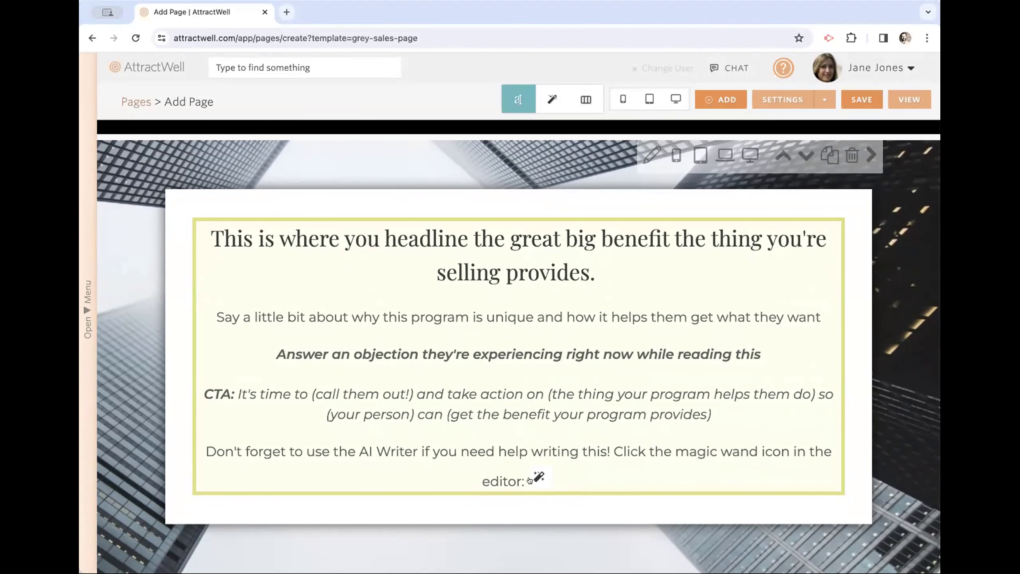
click(494, 477)
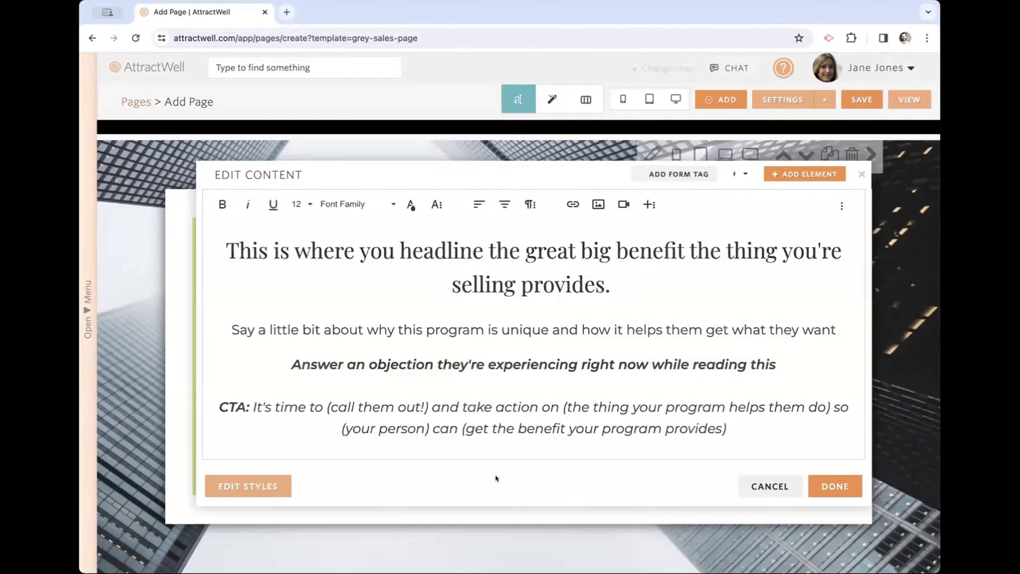
click(816, 205)
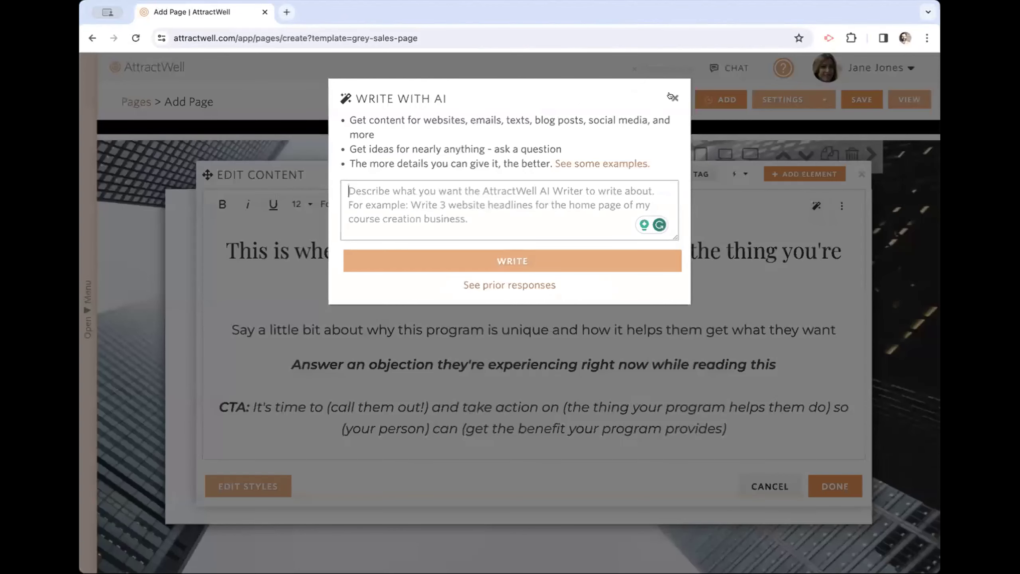
click(676, 97)
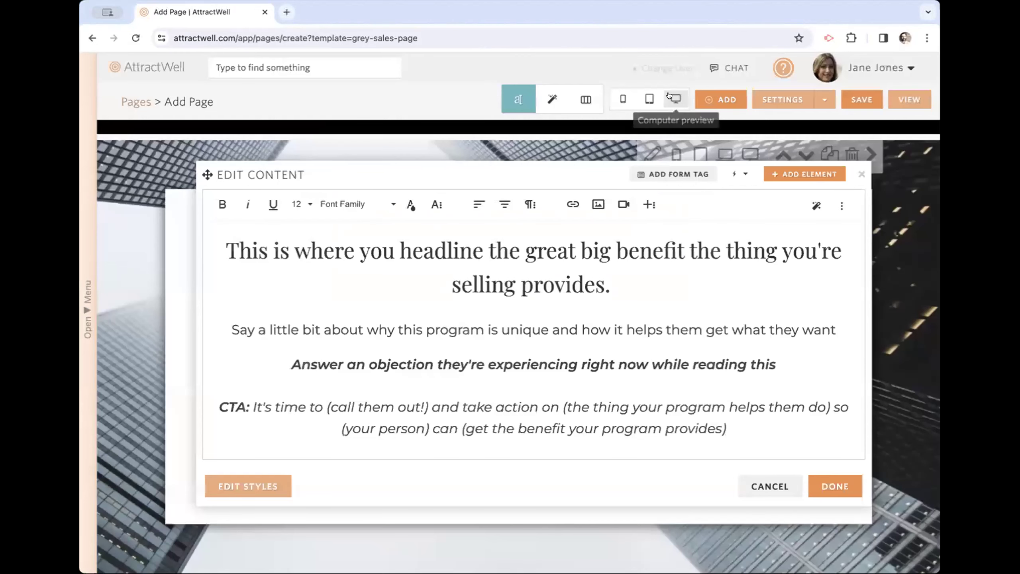
click(860, 173)
Step: Examine the sales page's sections from the headline down to the "Are you ready for the thing you really want" block
scroll(472, 307, down, 2)
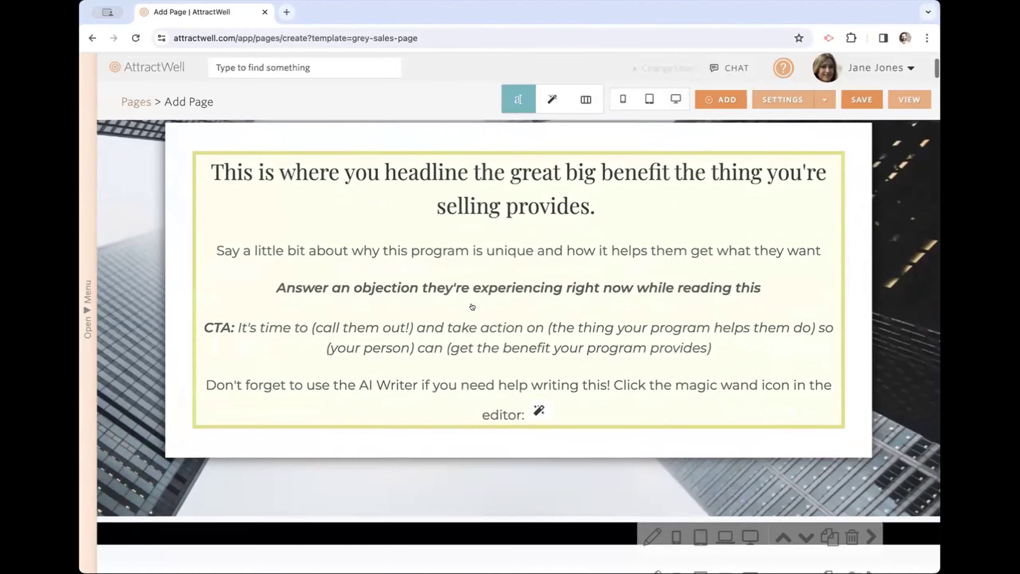
scroll(473, 306, down, 10)
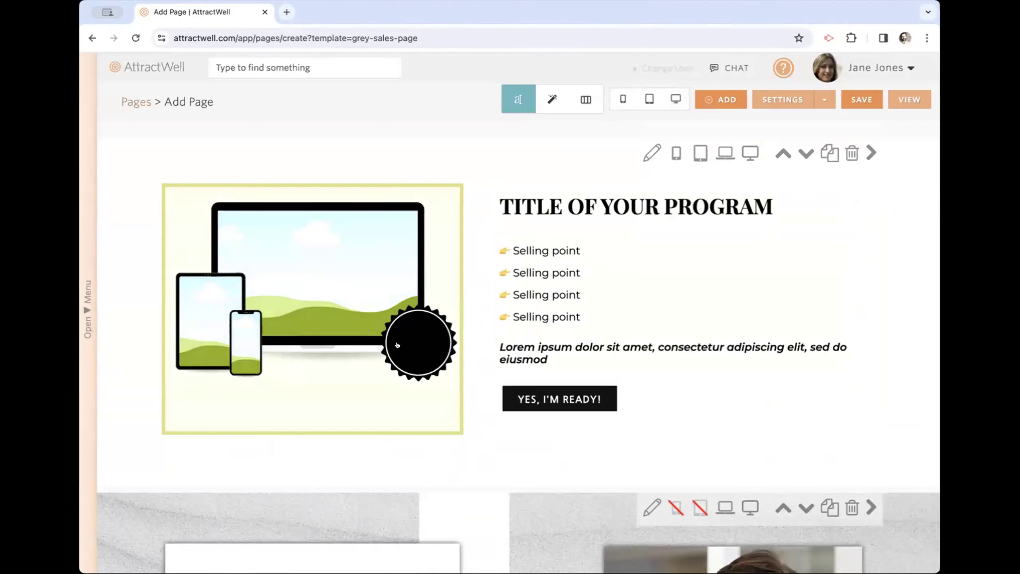
scroll(397, 345, down, 10)
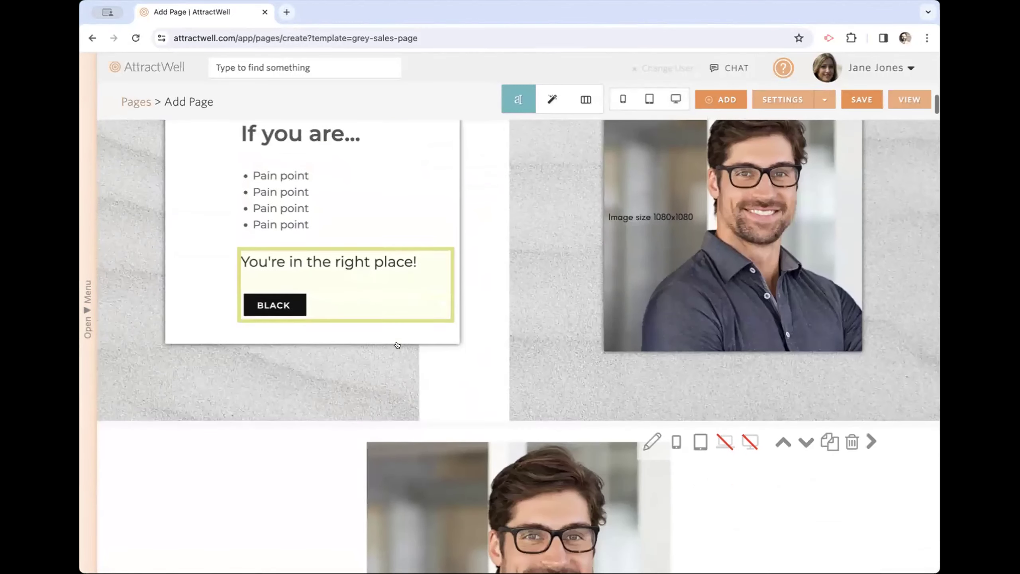
scroll(397, 345, down, 10)
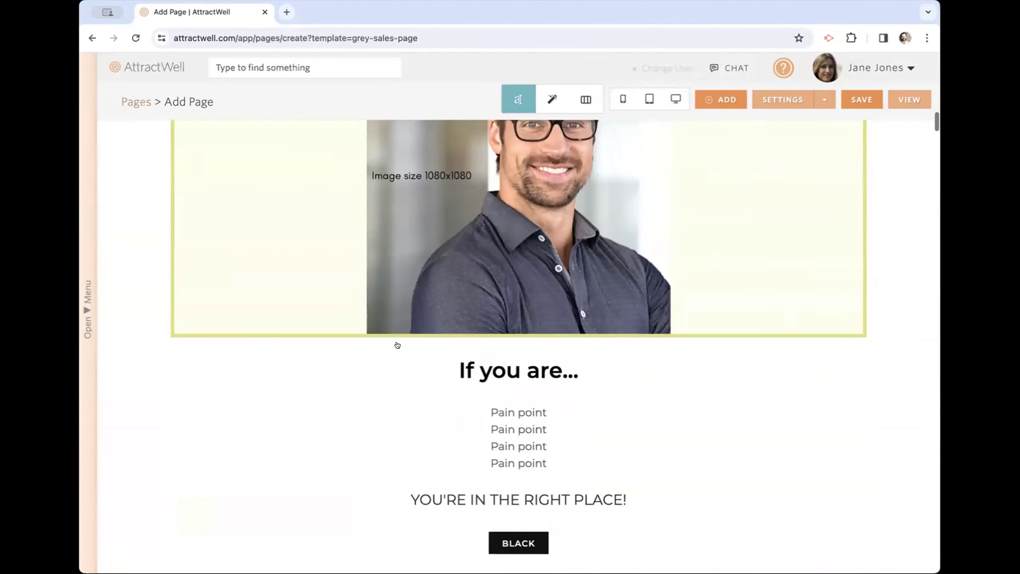
scroll(397, 345, down, 6)
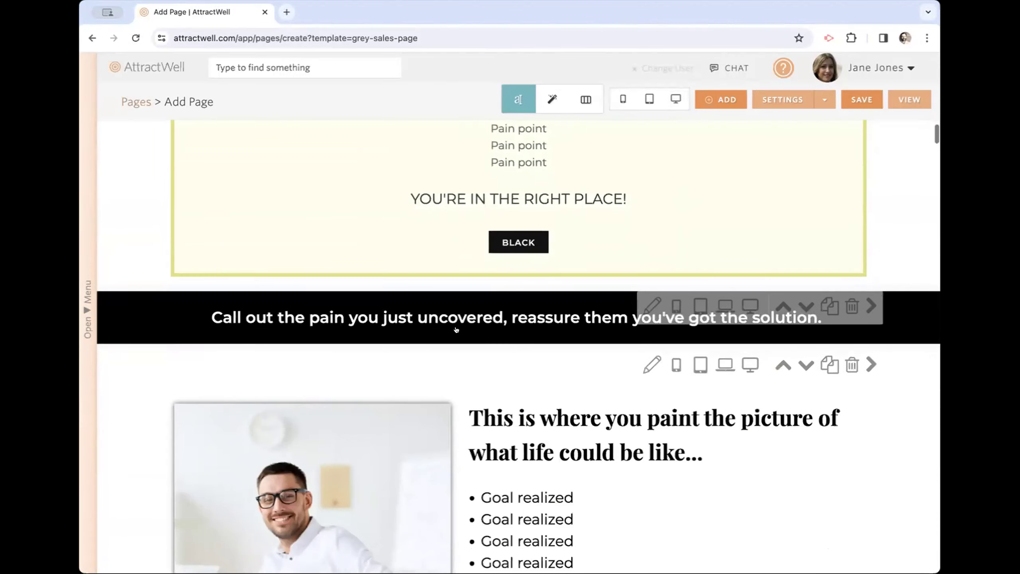
scroll(457, 330, down, 8)
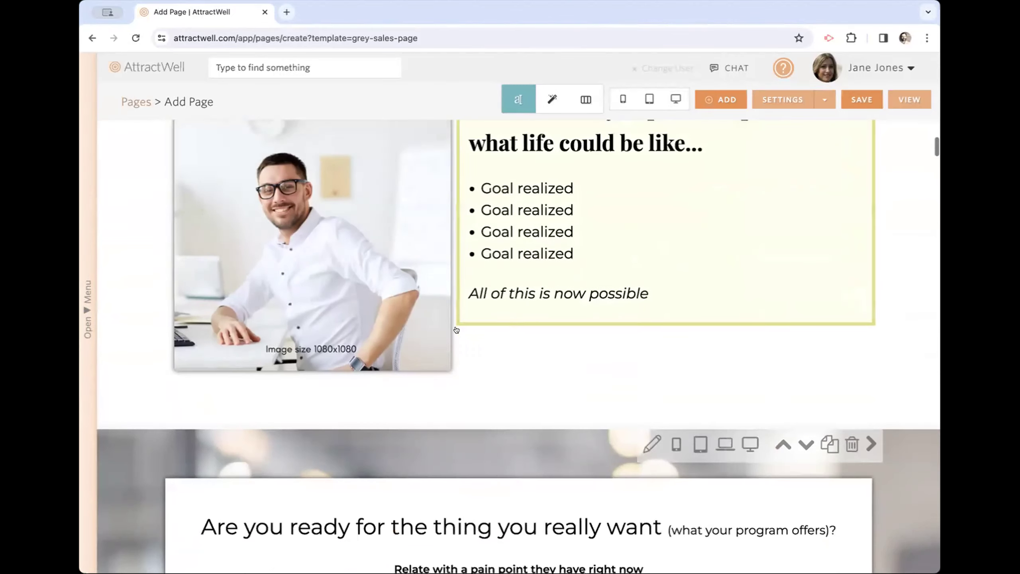
scroll(457, 329, down, 5)
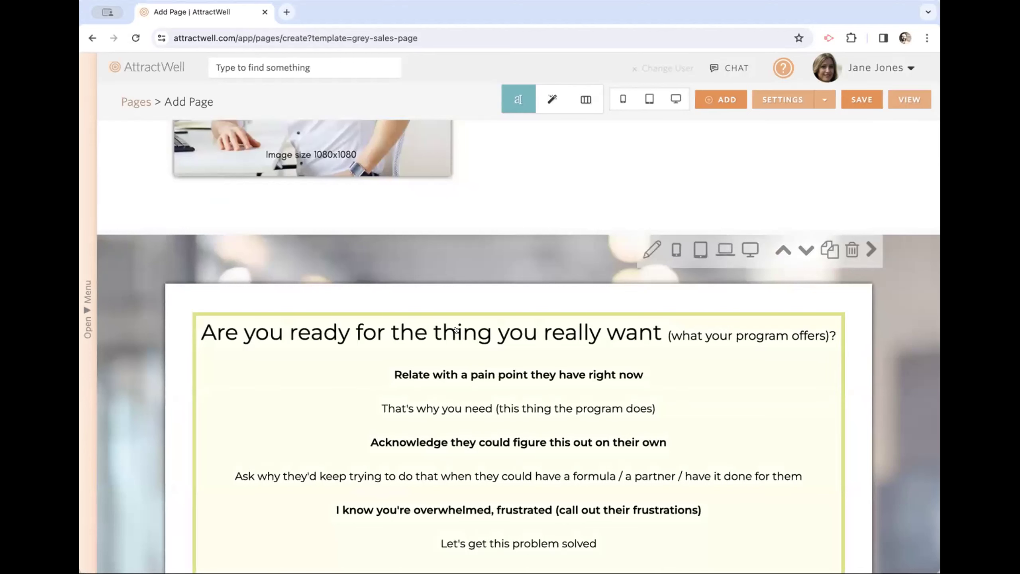
Step: Hide the "Are you ready for the thing you really want" section on phone, tablet, laptop and desktop
click(676, 249)
click(701, 250)
click(750, 249)
click(725, 250)
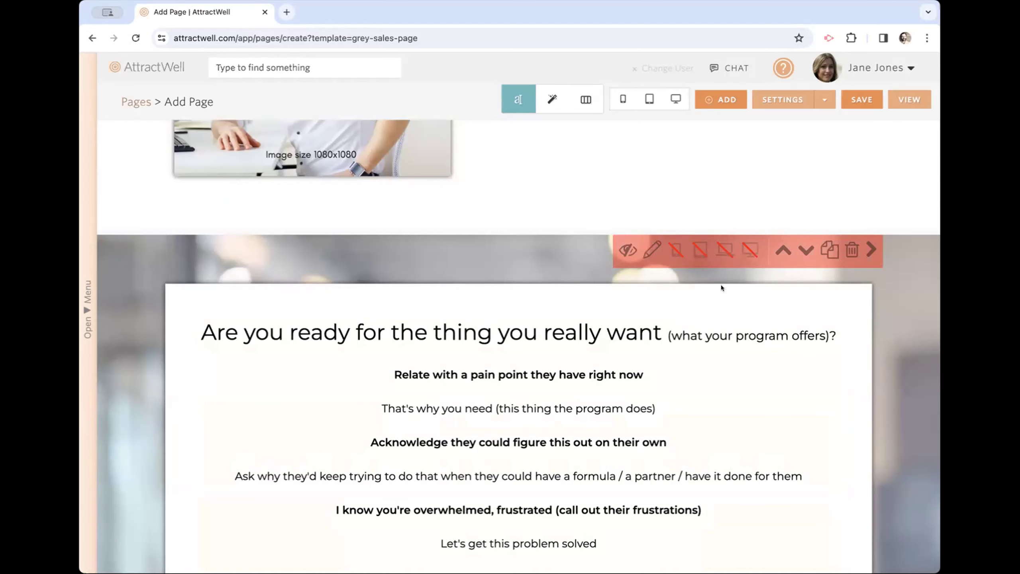
Step: Examine the remaining sales page sections, from the product introduction through testimonials and FAQs to the mobile bio section
scroll(707, 297, down, 9)
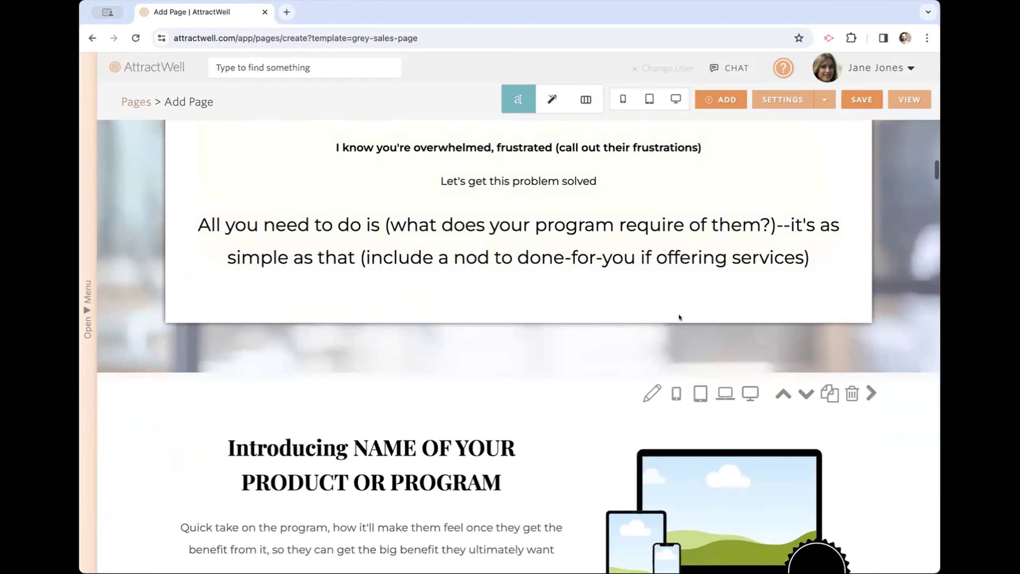
scroll(467, 353, down, 6)
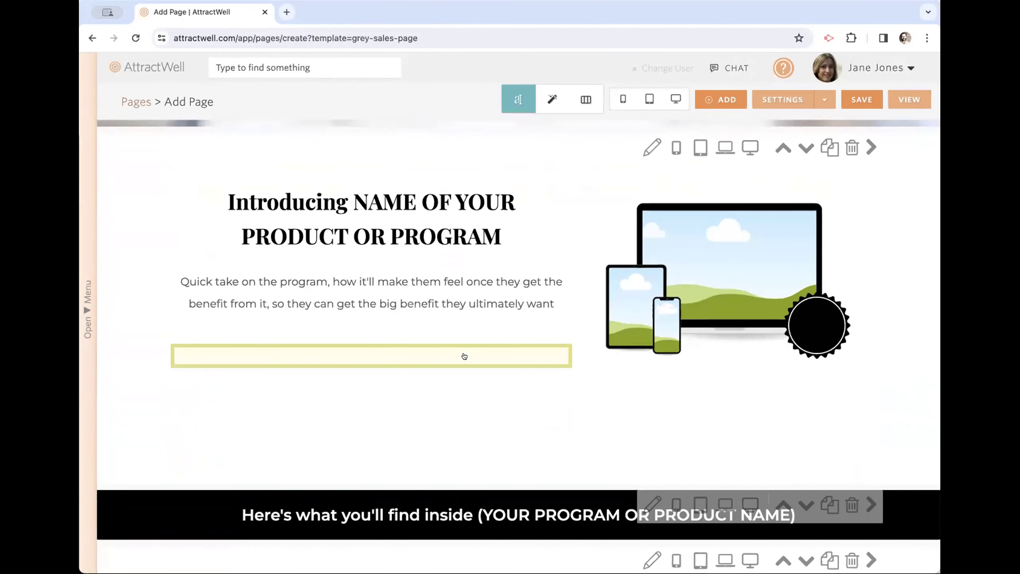
scroll(464, 356, down, 20)
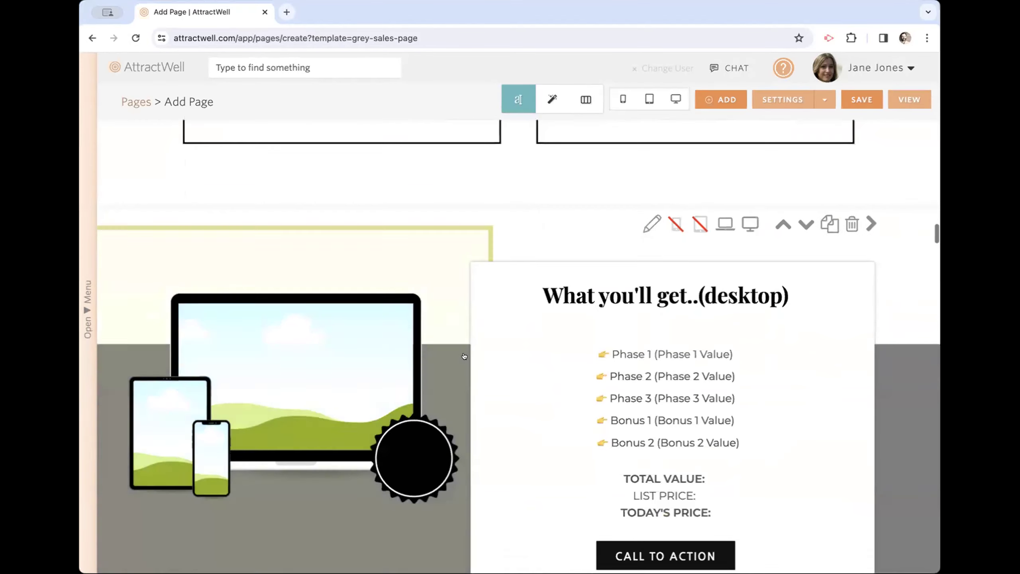
scroll(465, 356, down, 20)
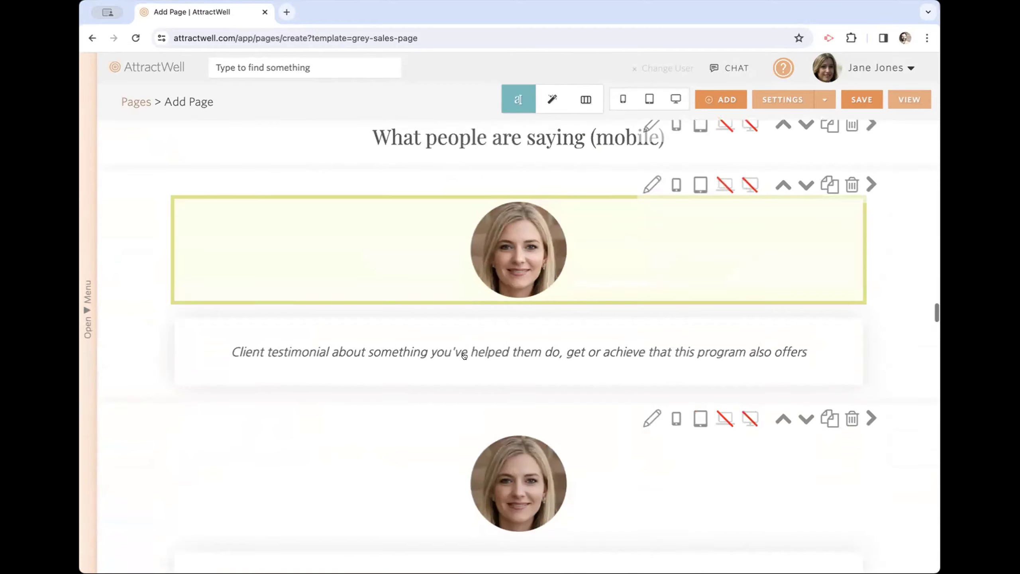
scroll(464, 355, down, 20)
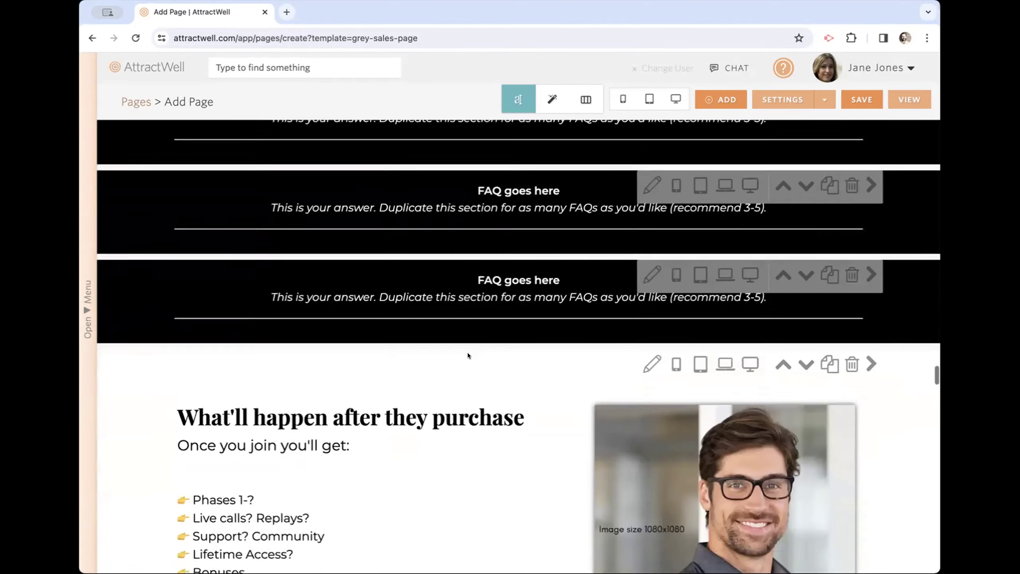
scroll(467, 352, down, 15)
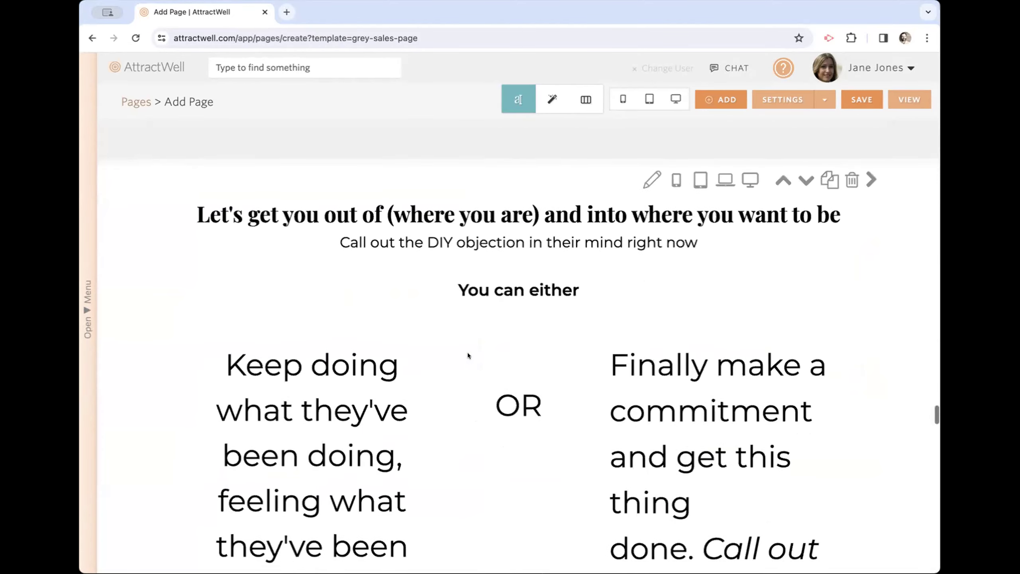
scroll(467, 353, down, 15)
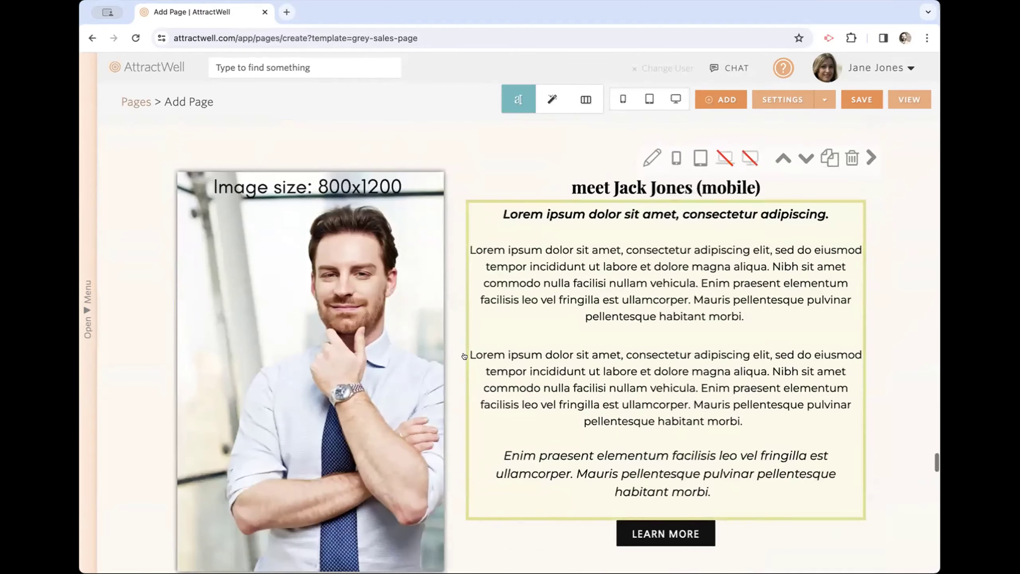
Step: Leave the sales page without saving and look through the template choices for a new website page again
key(alt+Left)
key(Return)
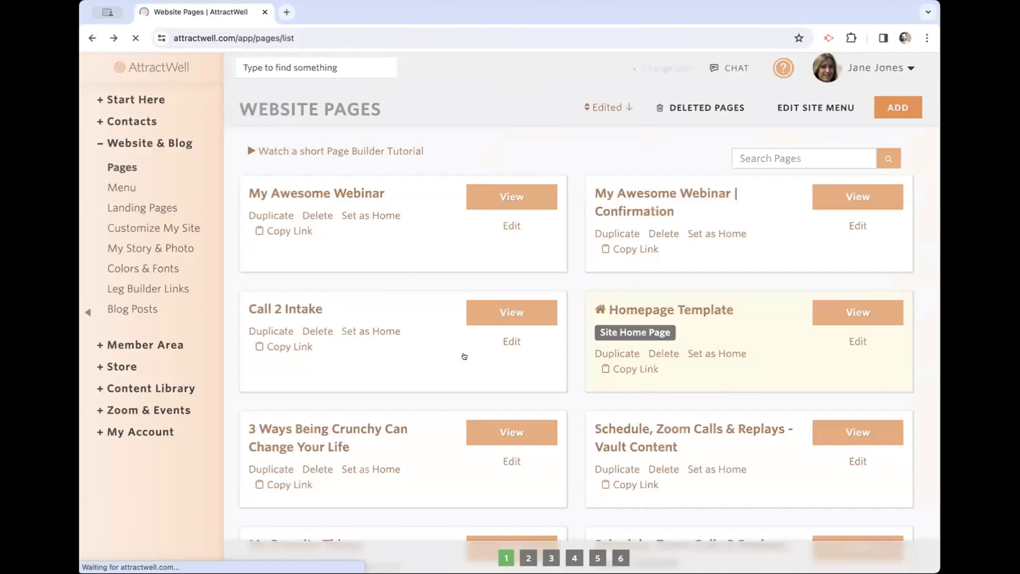
click(898, 107)
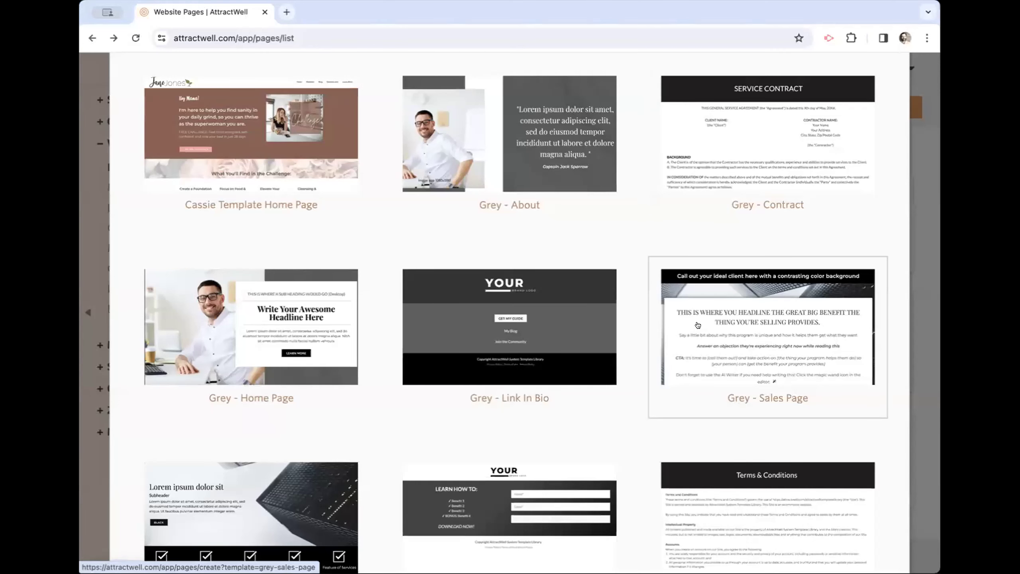
scroll(572, 346, up, 3)
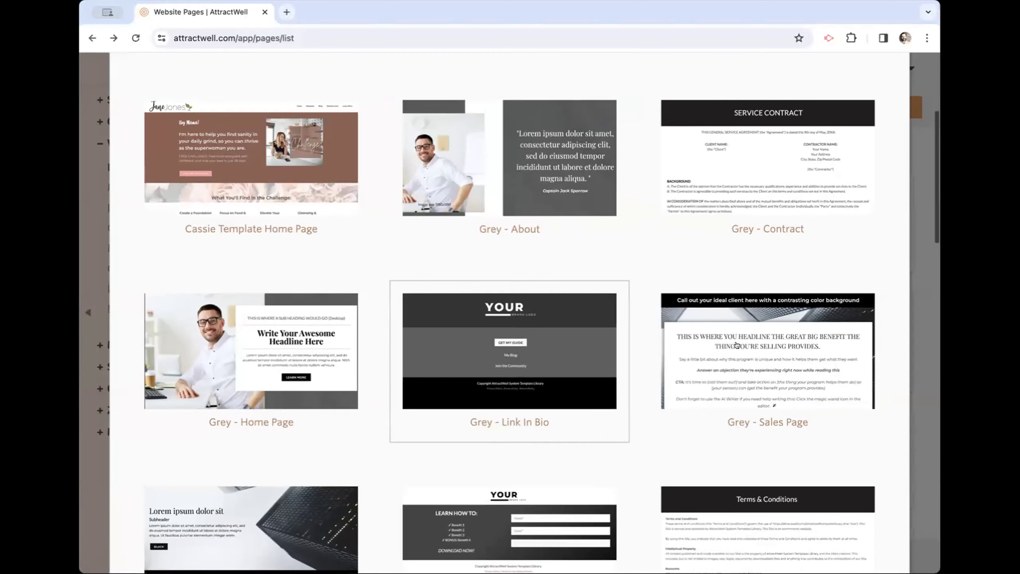
scroll(717, 463, up, 3)
scroll(767, 454, down, 3)
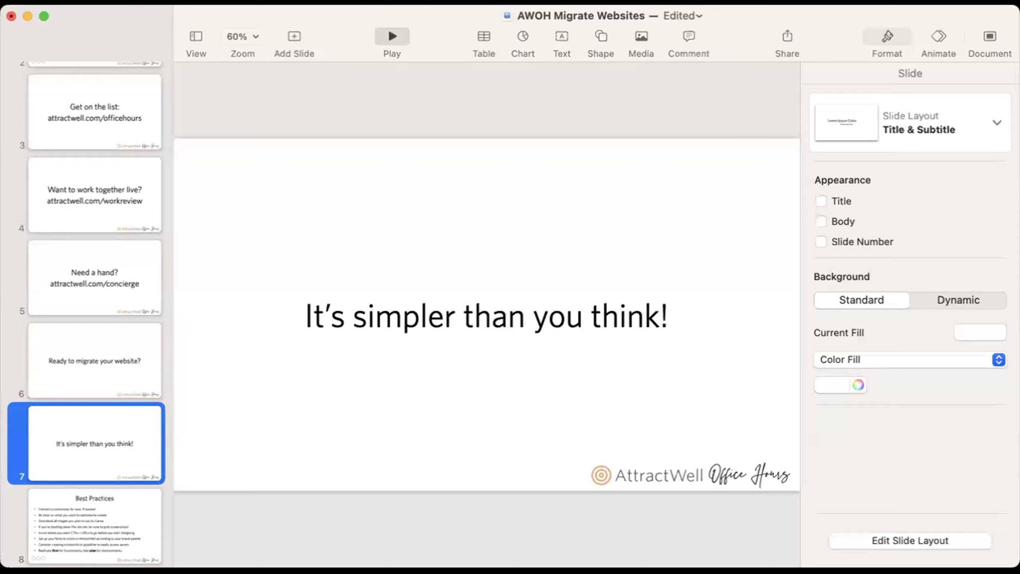
Step: Switch to the AWOH Migrate Websites presentation in Keynote, play it from slide 7 and advance to the Best Practices slide
key(alt+super+p)
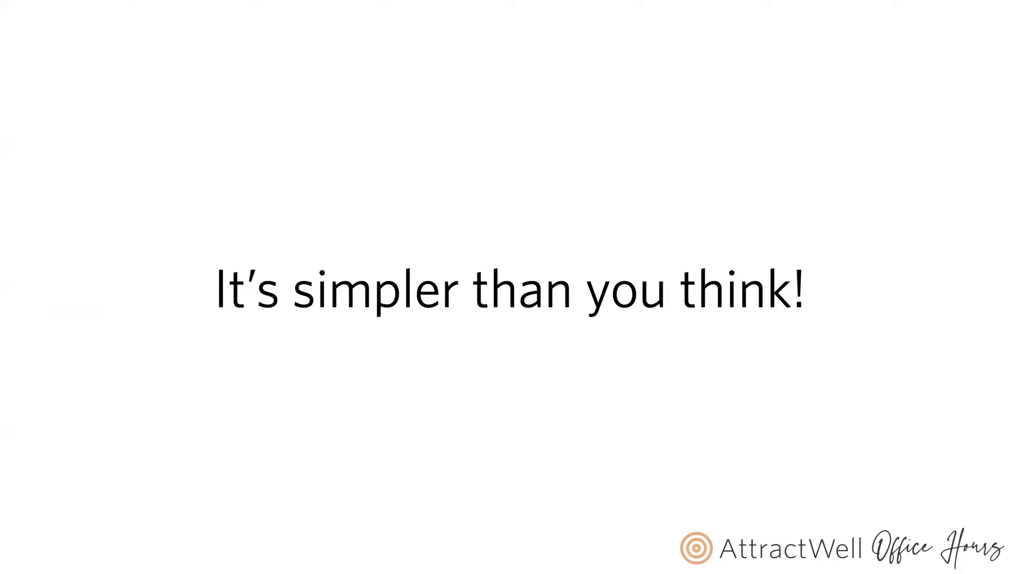
key(Right)
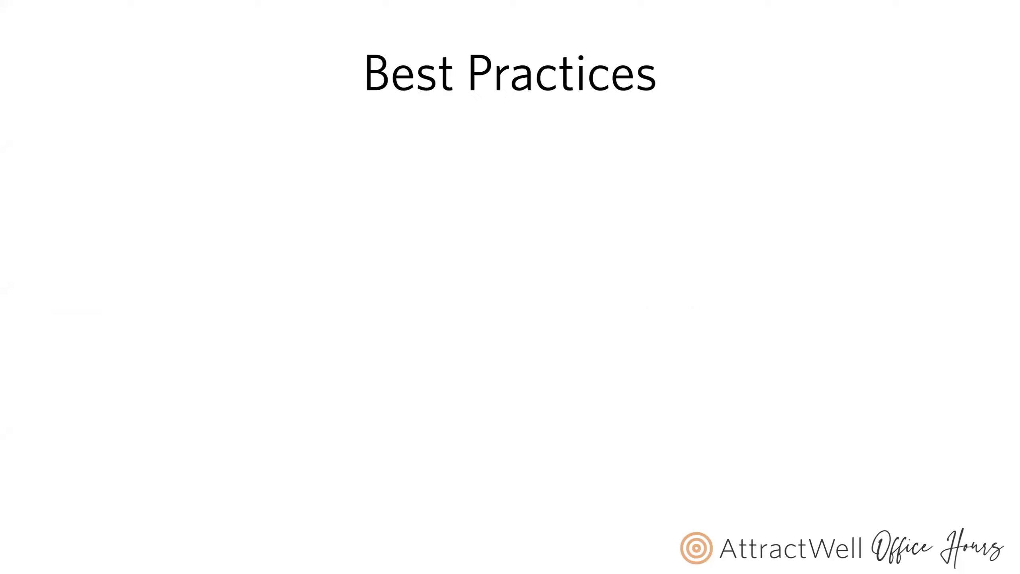
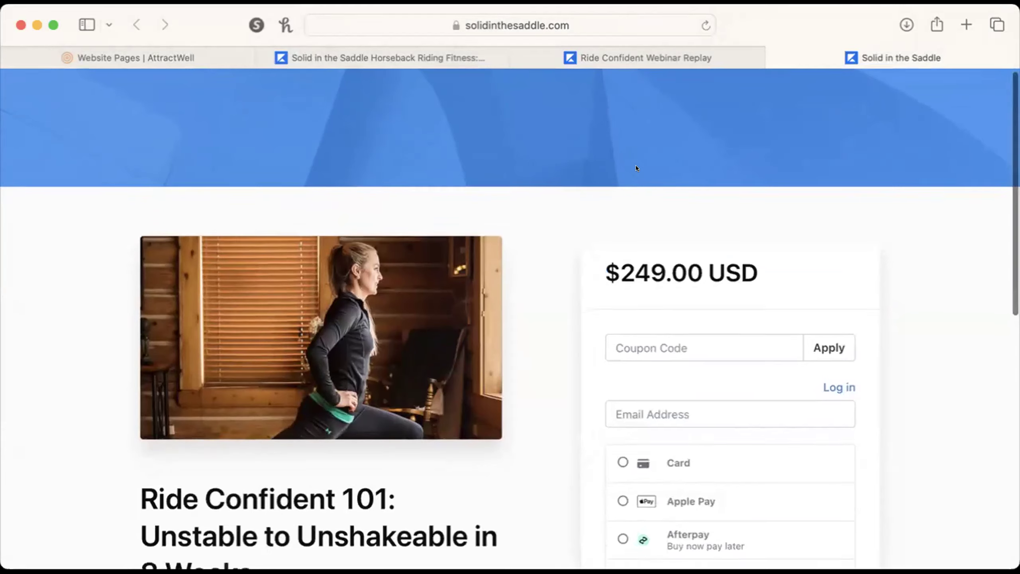
Step: Examine the Ride Confident 101 checkout page on solidinthesaddle.com, from the banner and payment form to the course description
scroll(899, 320, down, 5)
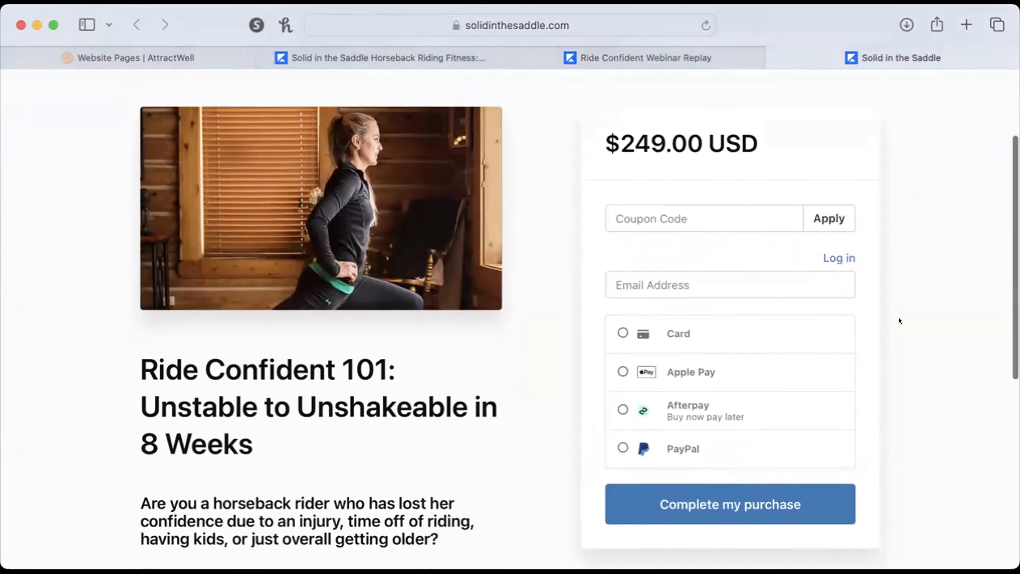
scroll(899, 321, down, 15)
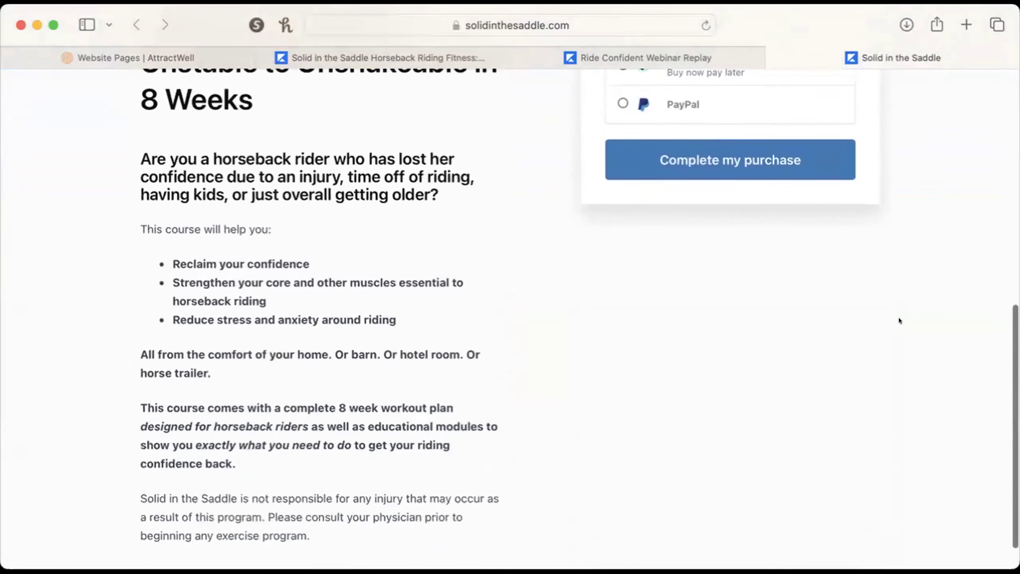
scroll(899, 320, up, 20)
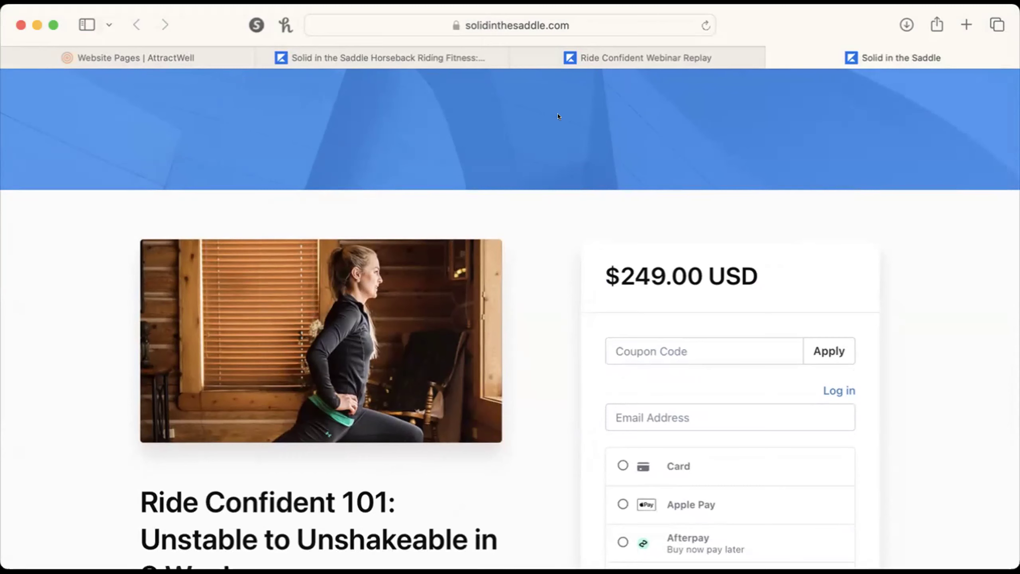
scroll(871, 411, down, 20)
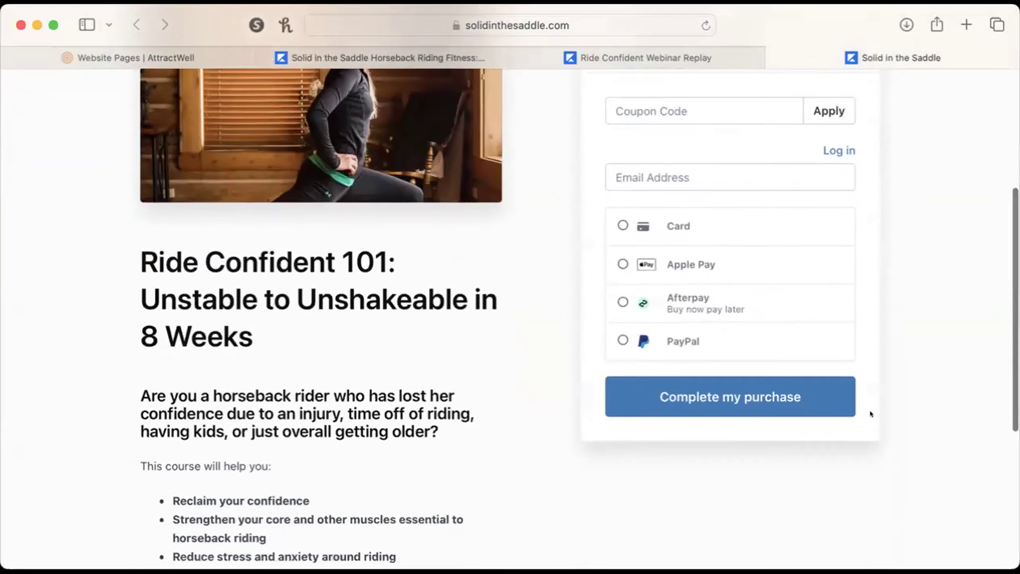
scroll(871, 411, down, 3)
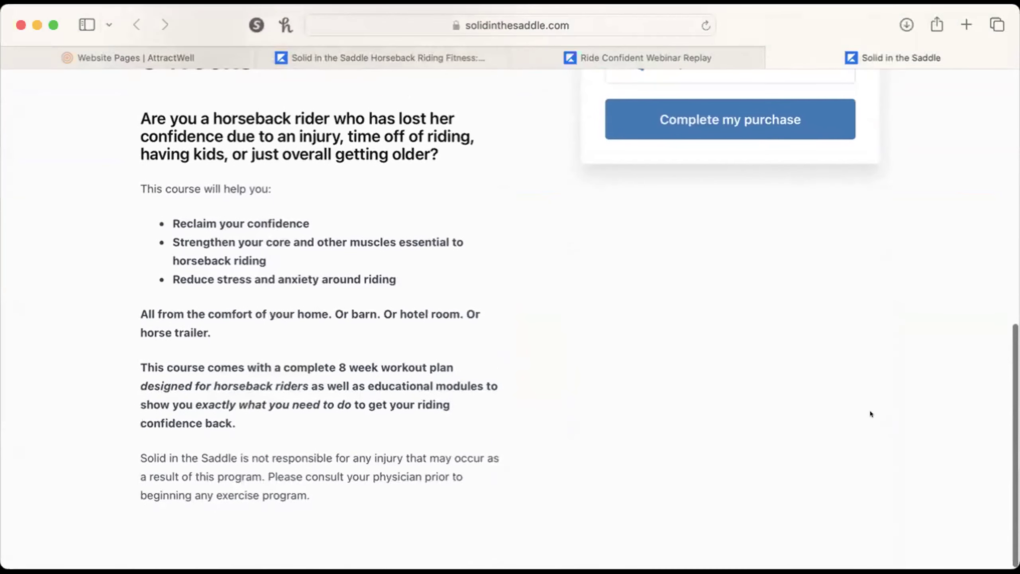
Step: Go back to AttractWell's website pages and add a new page from the Grey - Sales Page template
click(183, 57)
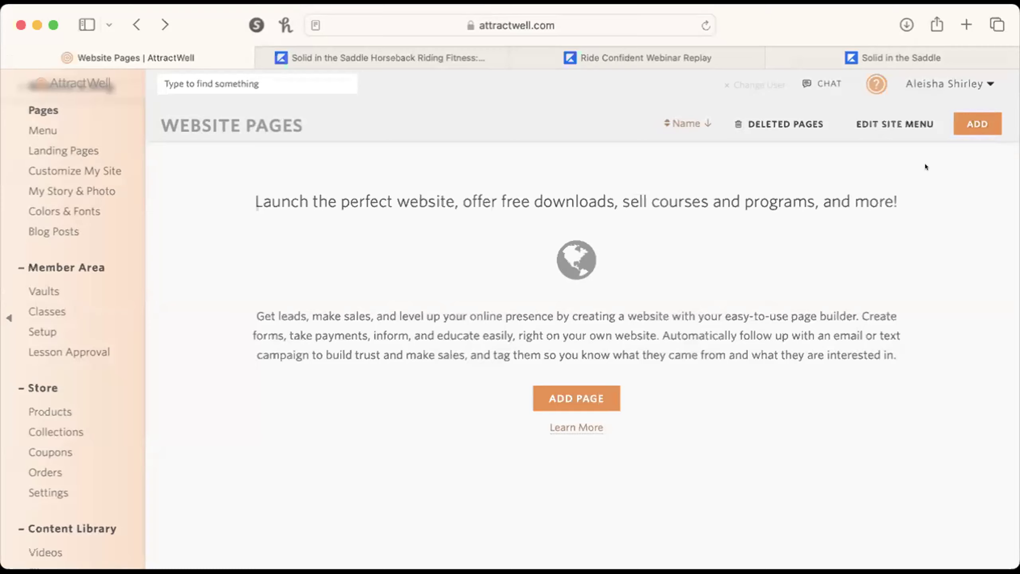
click(955, 128)
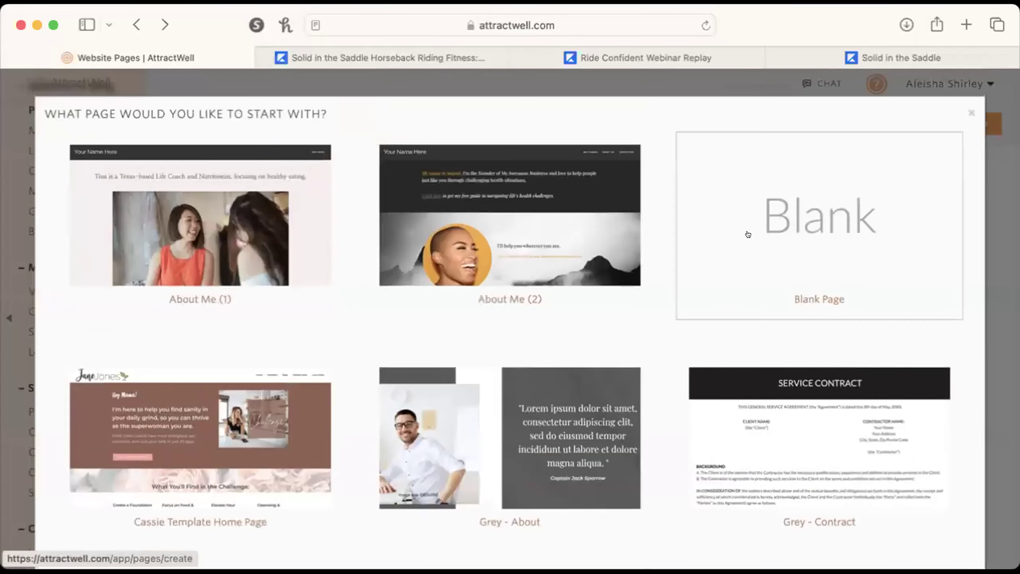
scroll(719, 324, down, 5)
scroll(718, 323, down, 10)
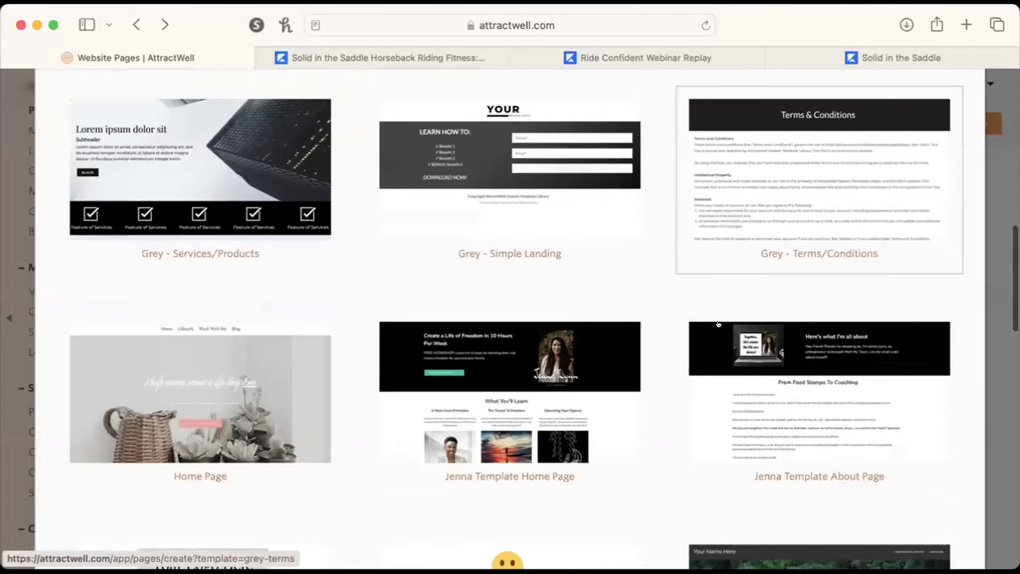
scroll(719, 323, down, 10)
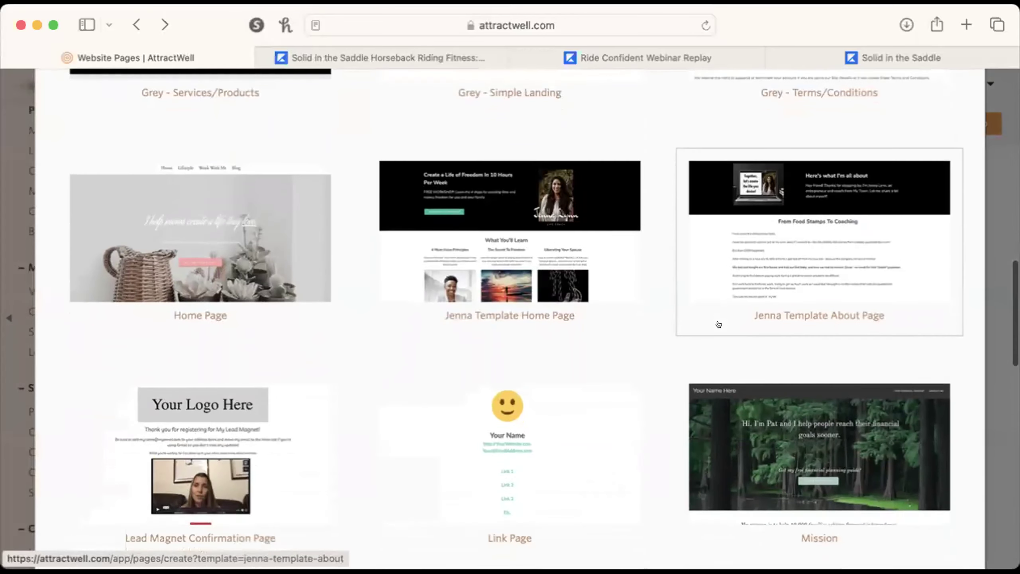
scroll(719, 324, up, 15)
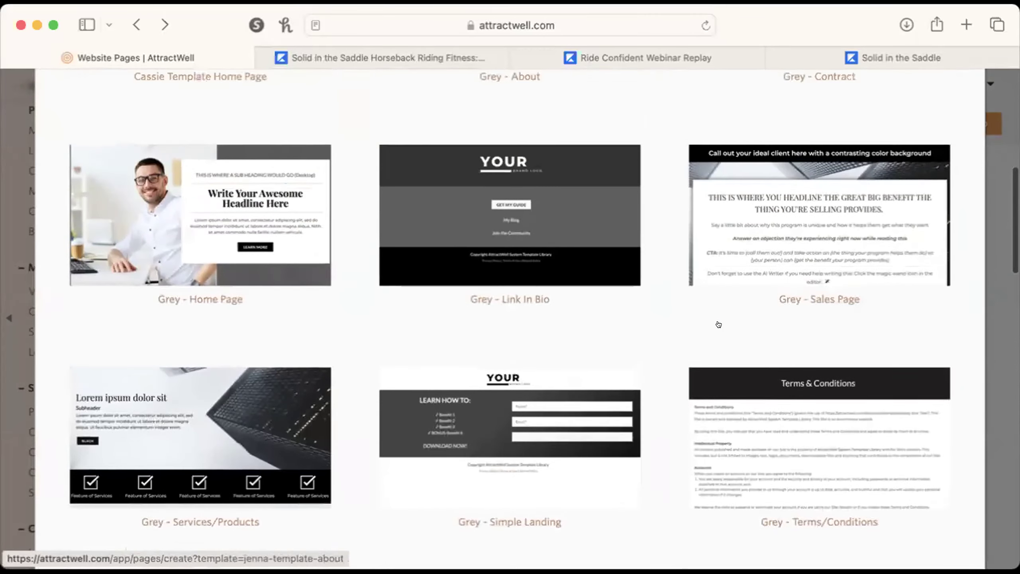
scroll(718, 324, up, 4)
click(838, 372)
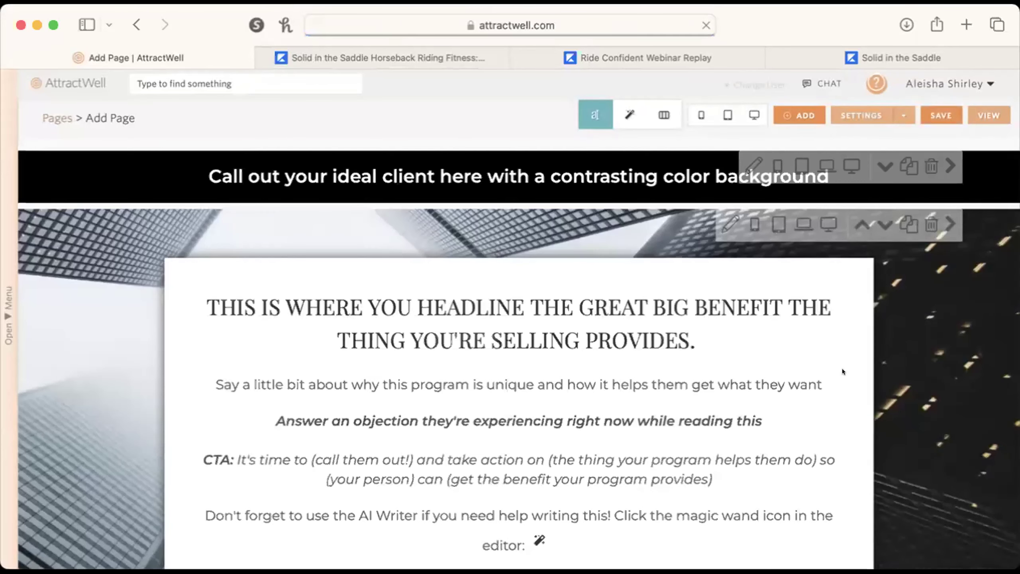
Step: Examine the sales page template from the opening headline down to the "Are you ready for the thing you really want" section
scroll(844, 377, down, 10)
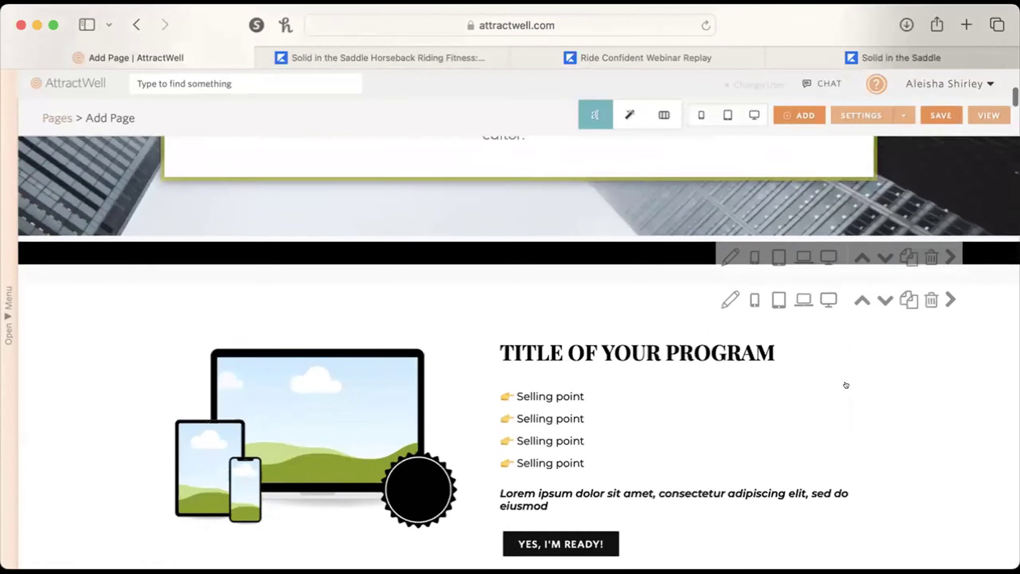
scroll(846, 385, down, 9)
scroll(846, 385, up, 12)
scroll(846, 385, down, 10)
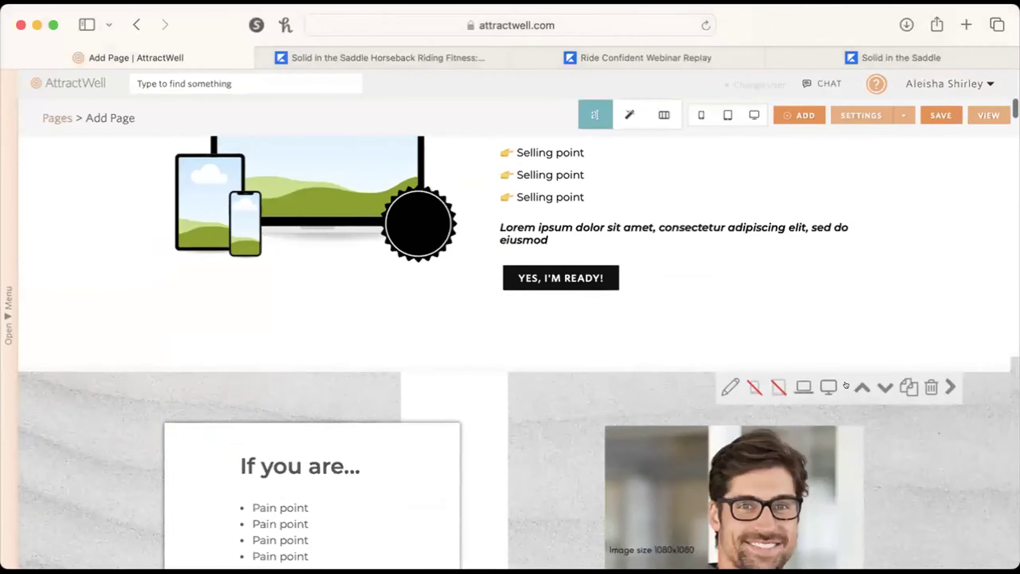
scroll(846, 385, down, 15)
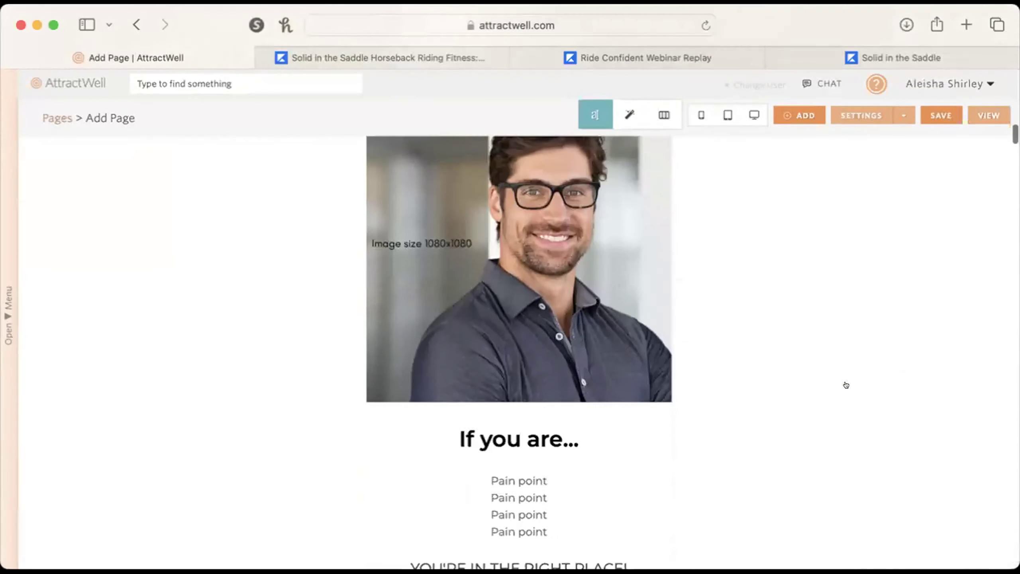
scroll(847, 385, down, 15)
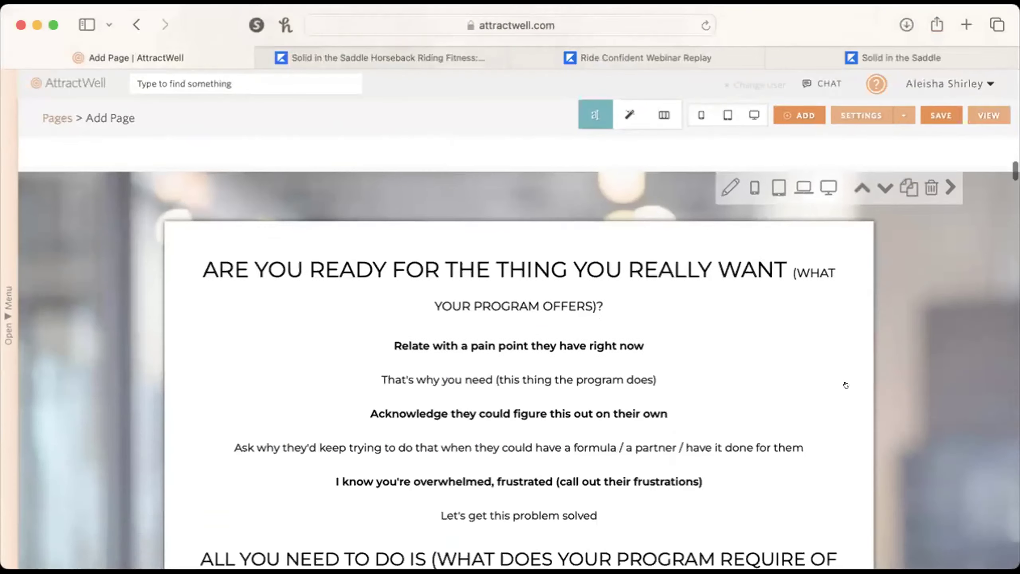
scroll(846, 385, down, 3)
Step: Review the template's ideal client callout, benefit headline and program title section with its selling points and call-to-action button
scroll(846, 385, up, 20)
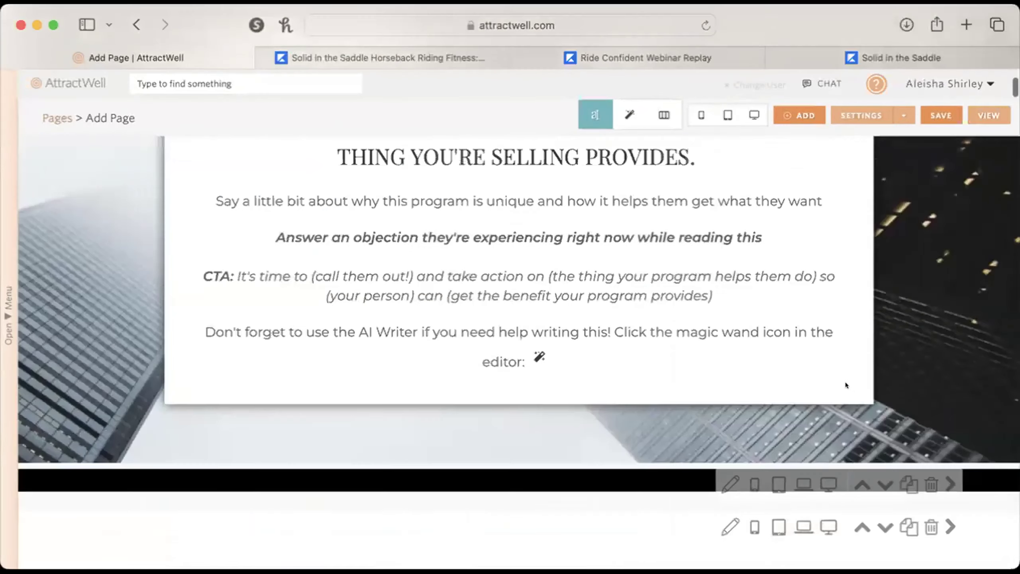
scroll(845, 382, up, 5)
scroll(431, 445, down, 8)
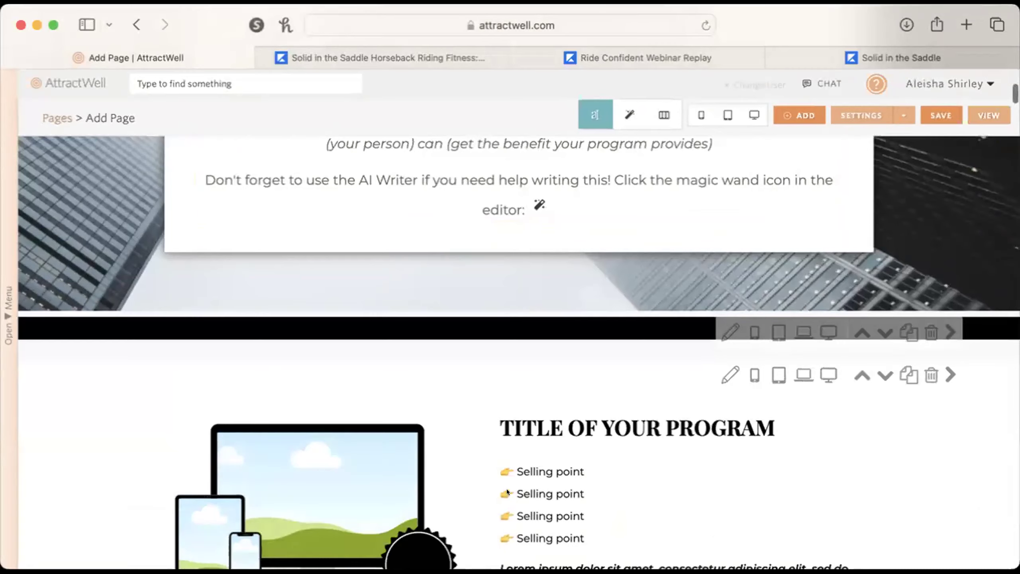
scroll(809, 411, up, 8)
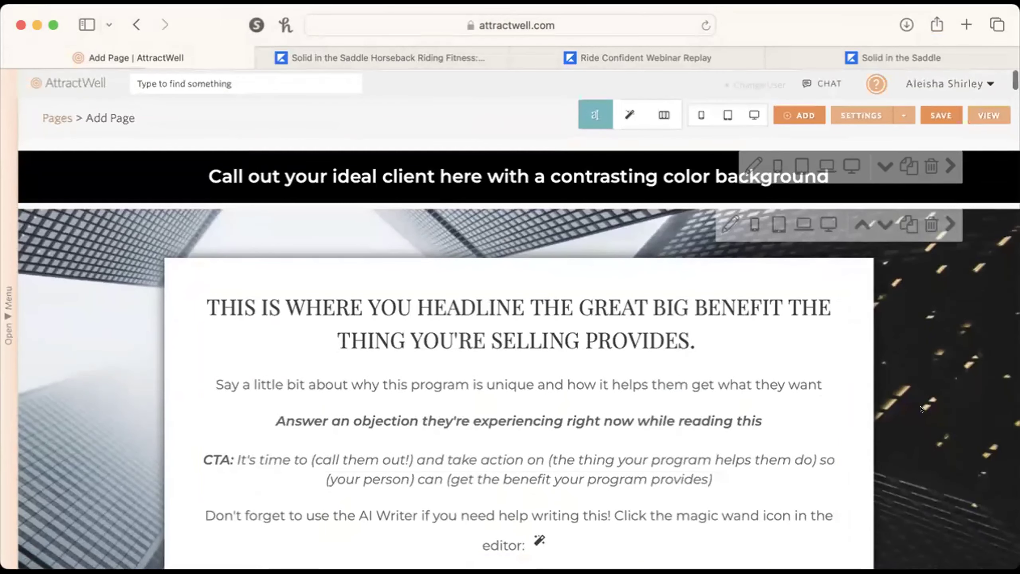
scroll(610, 229, down, 1)
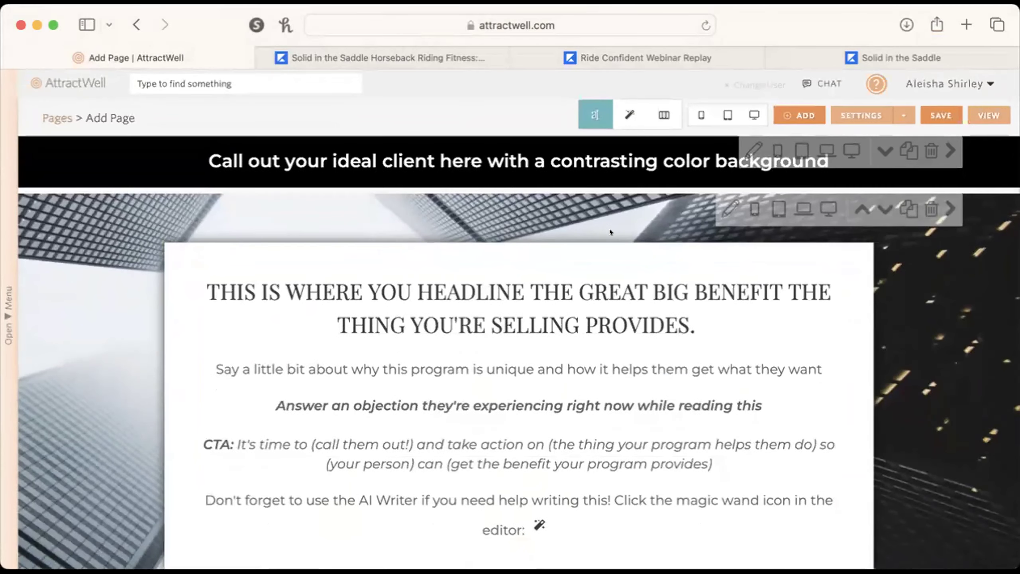
scroll(603, 449, down, 3)
scroll(603, 449, down, 5)
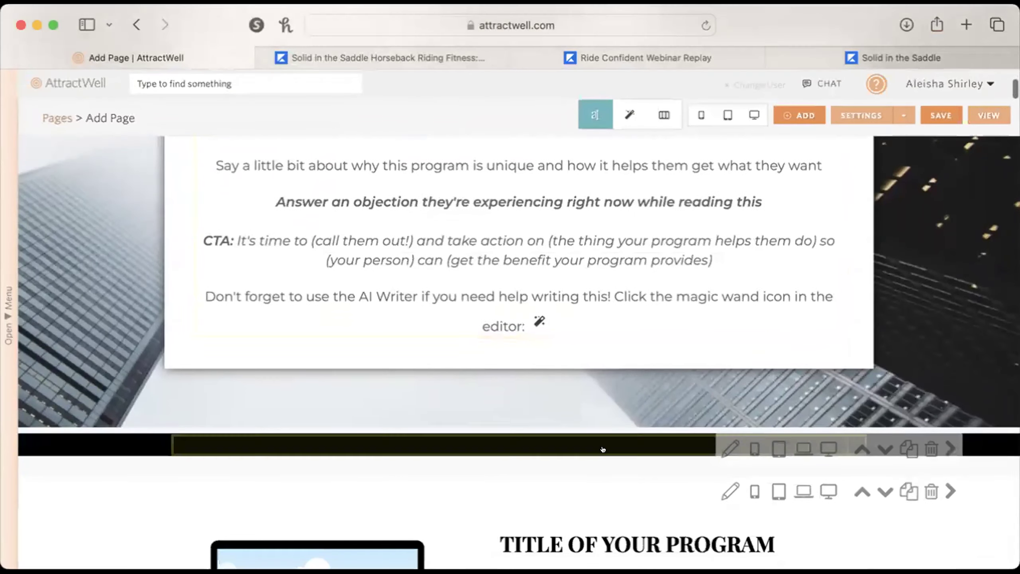
scroll(588, 183, down, 20)
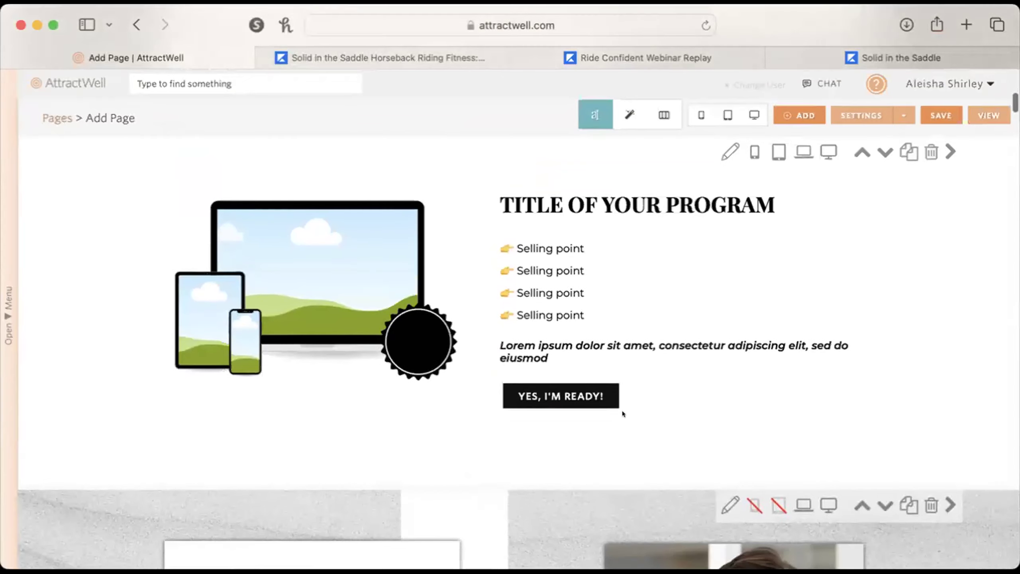
scroll(654, 388, down, 2)
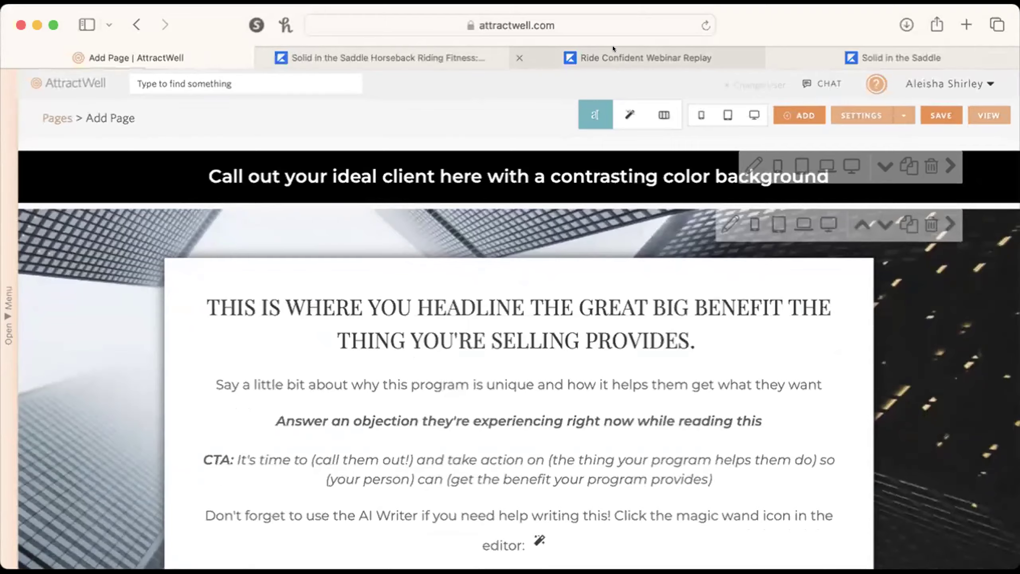
Step: Return to the Solid in the Saddle checkout page and read the Ride Confident 101 title, introduction and course benefits
click(675, 59)
click(859, 54)
scroll(764, 187, up, 15)
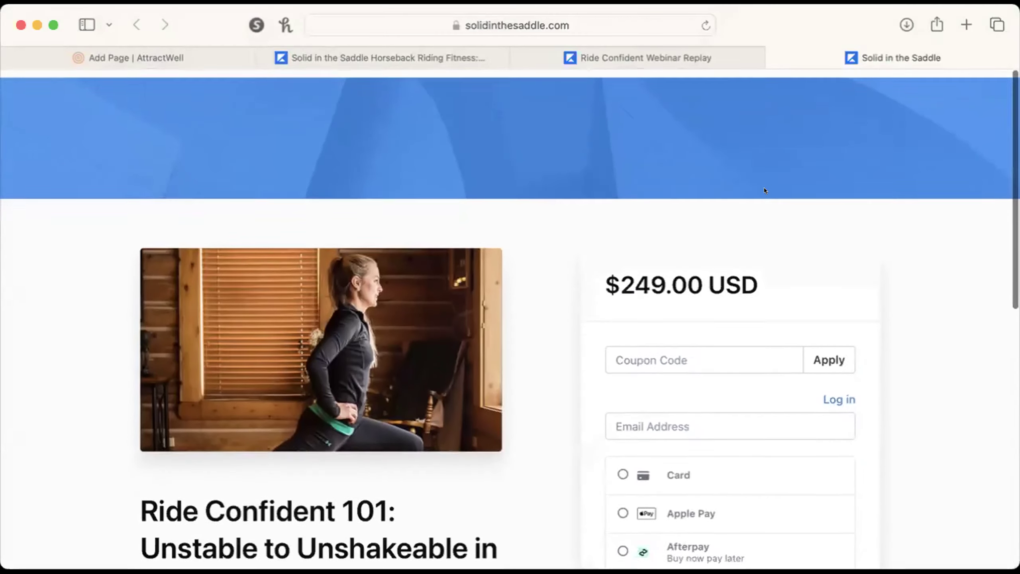
scroll(765, 190, down, 3)
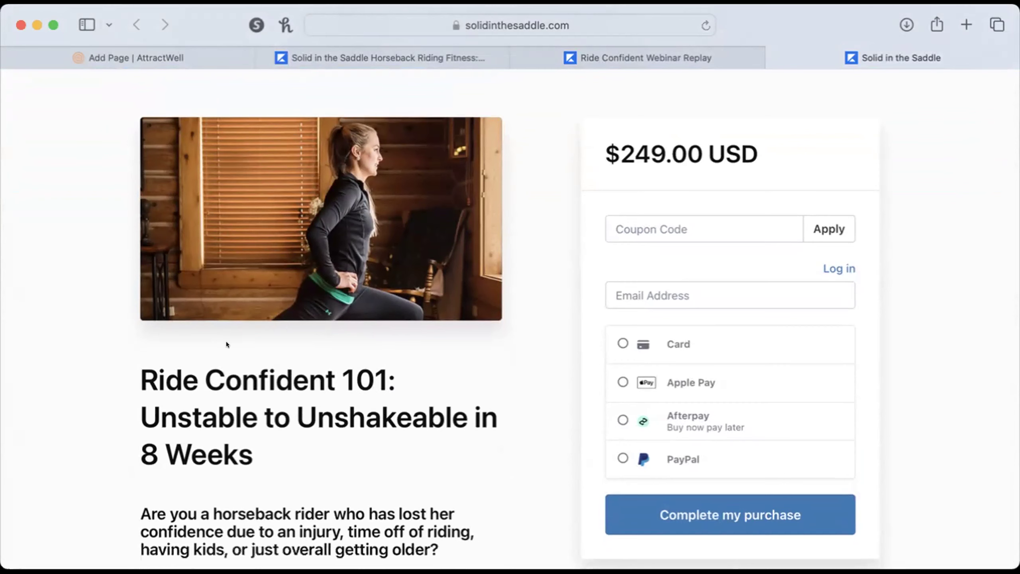
scroll(379, 241, down, 5)
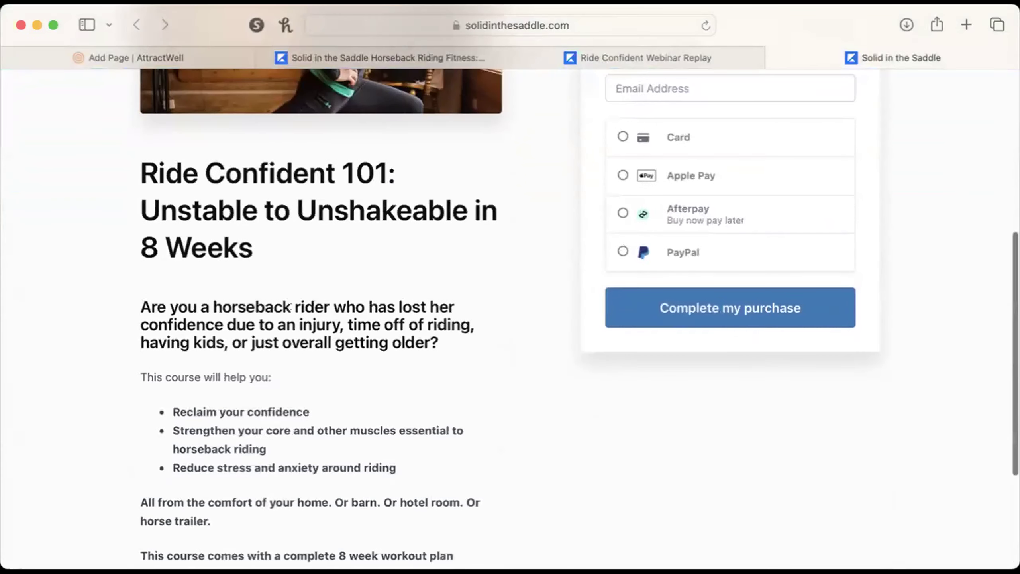
scroll(337, 451, down, 5)
scroll(369, 294, up, 13)
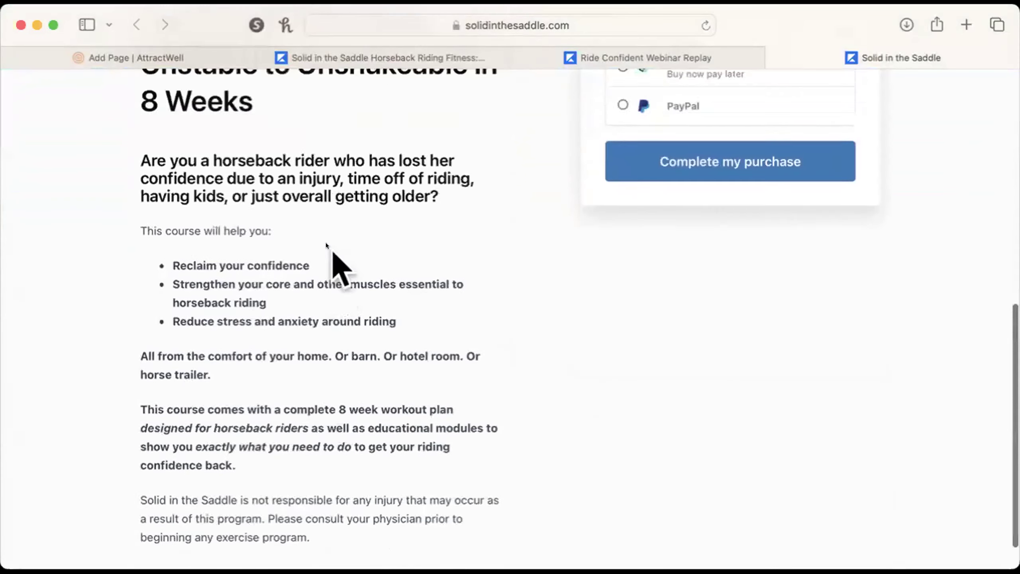
Step: Compare the checkout page's course image and sales copy with its price, coupon and payment options form
scroll(963, 344, down, 2)
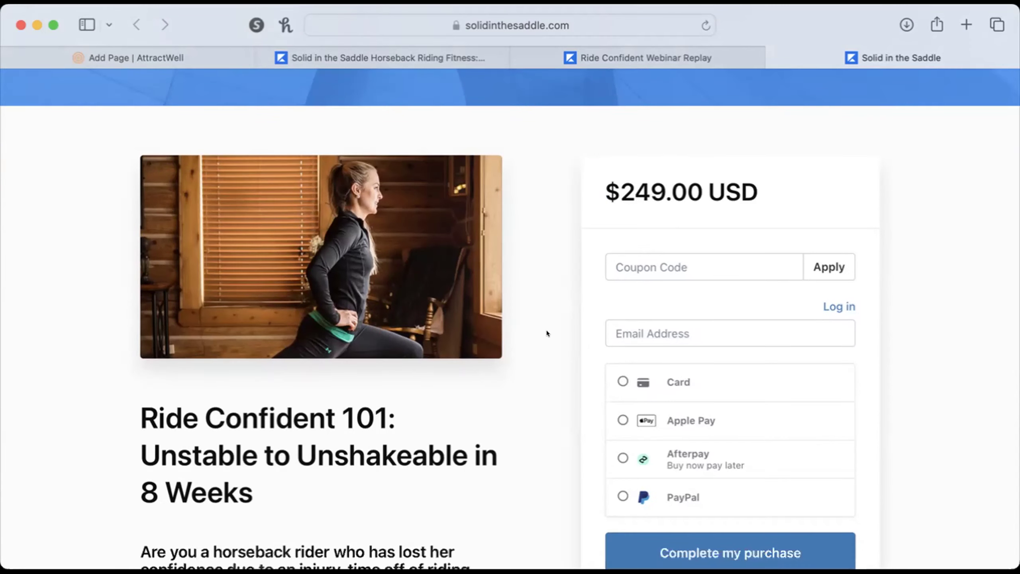
scroll(558, 374, up, 1)
scroll(795, 360, down, 4)
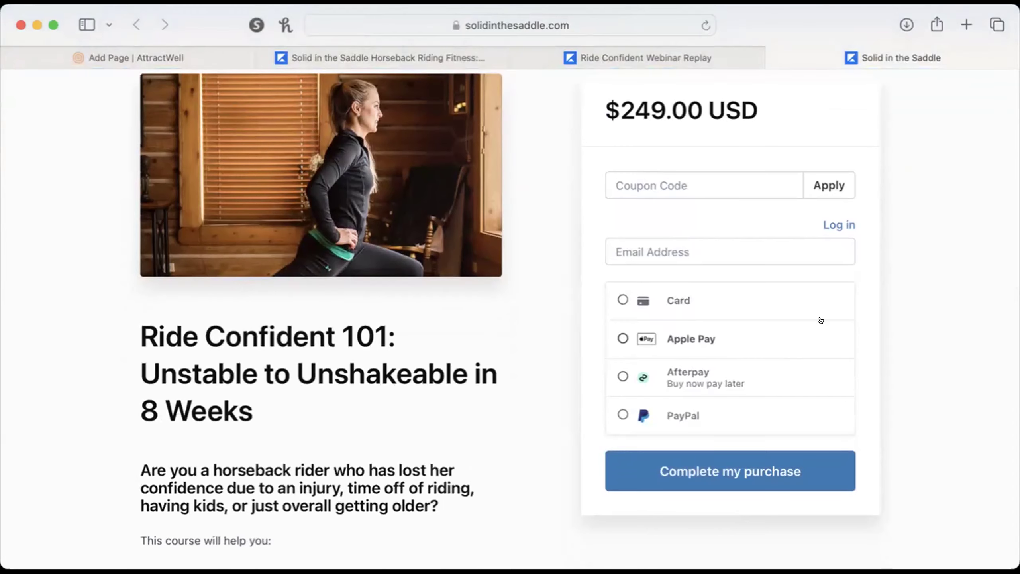
scroll(816, 322, down, 8)
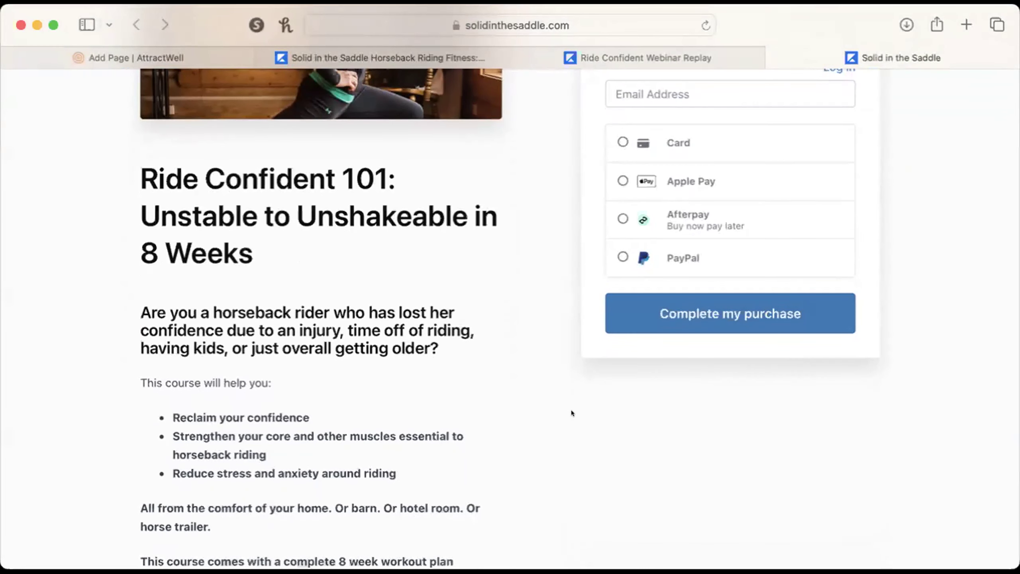
scroll(534, 370, down, 4)
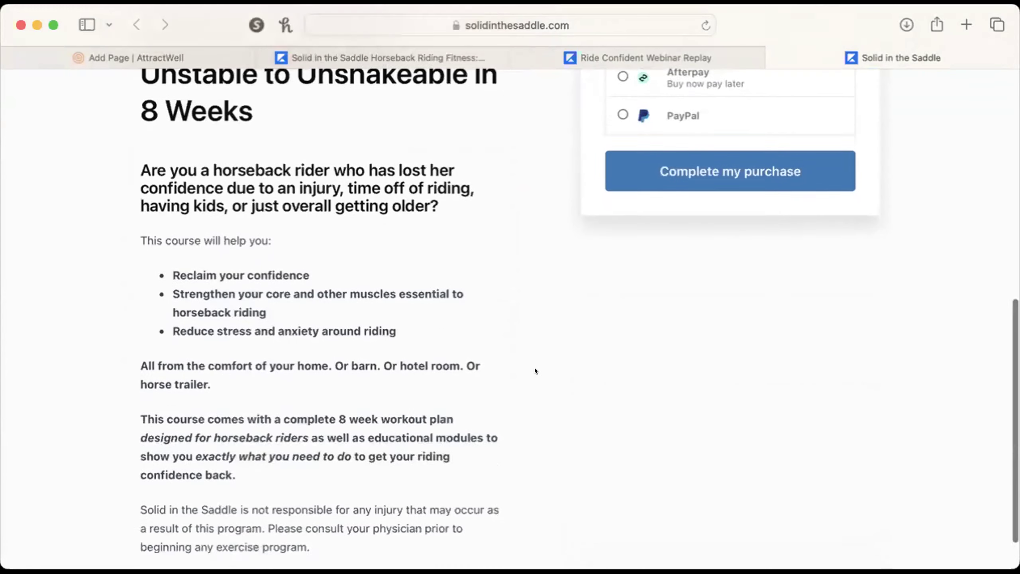
scroll(535, 372, up, 12)
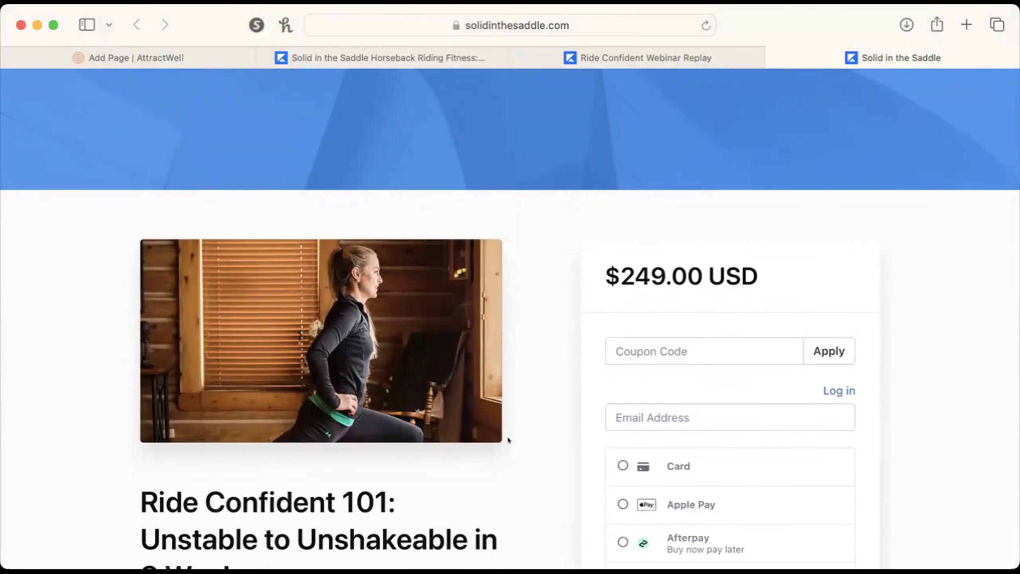
scroll(507, 437, down, 3)
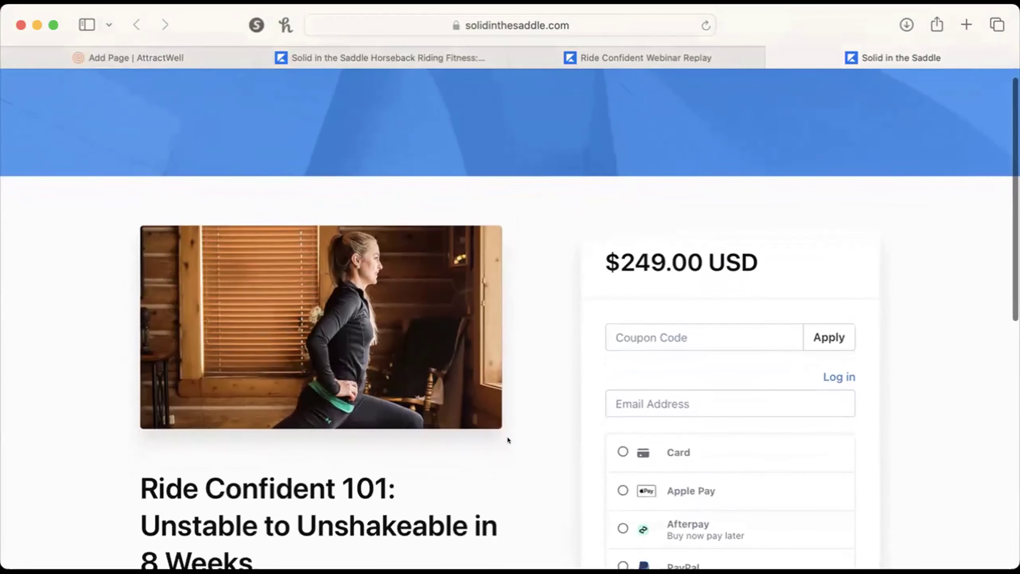
scroll(508, 439, down, 5)
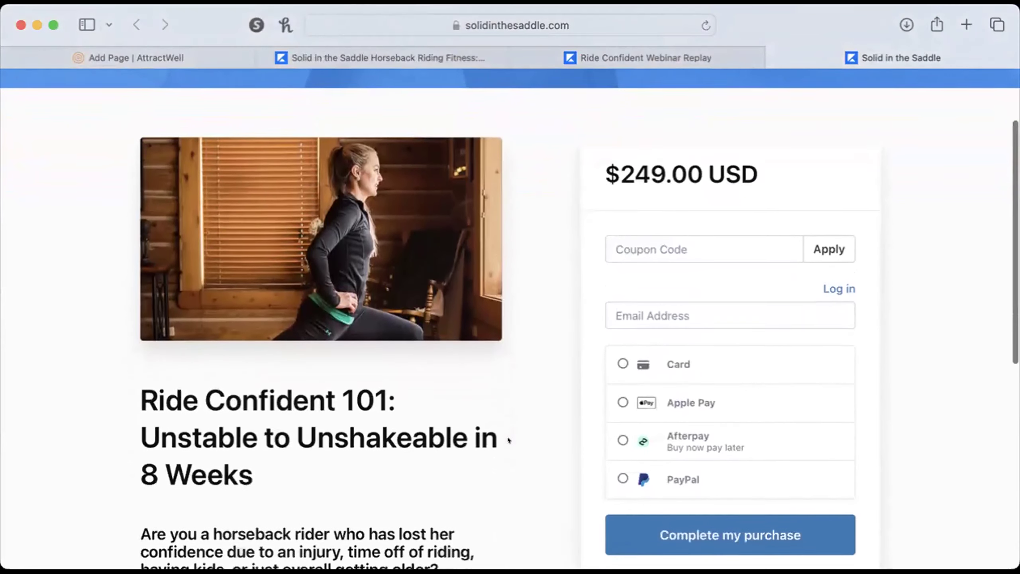
scroll(507, 437, down, 4)
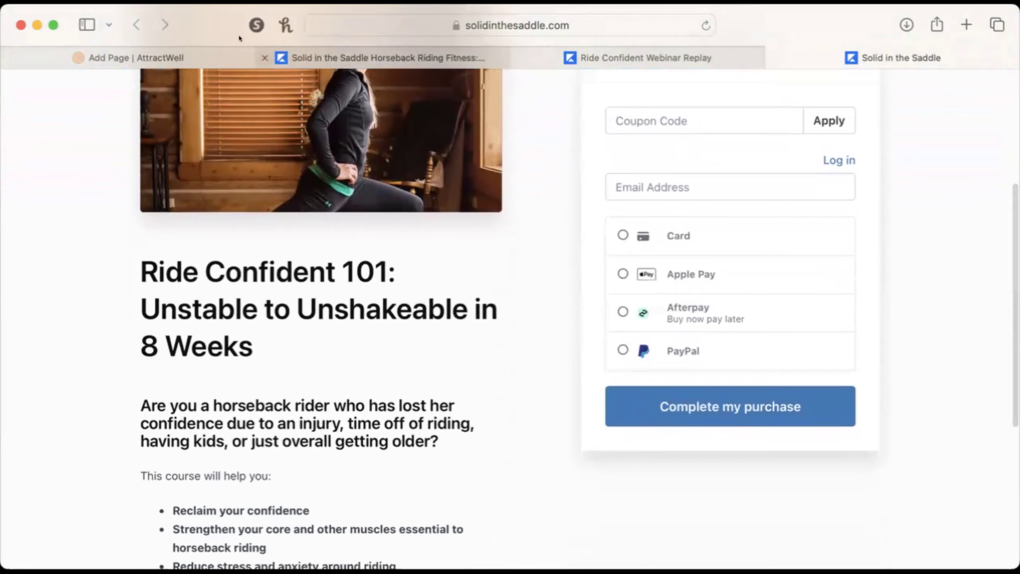
Step: Return to AttractWell, leave the page template and open the setup of the "Ride Confident 101: Unstable to Unshakeable in 8 Weeks" vault
click(200, 50)
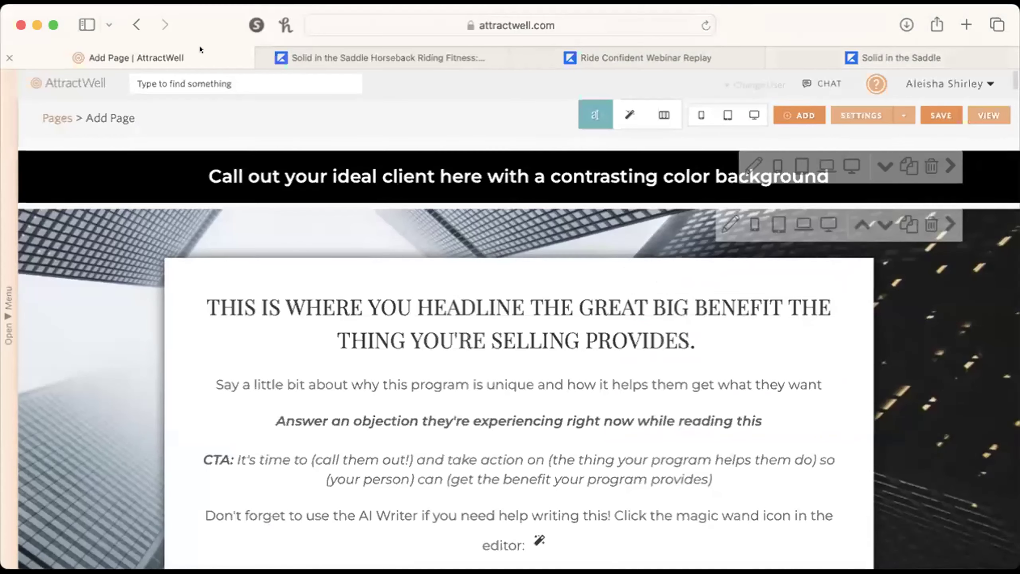
click(57, 117)
key(Return)
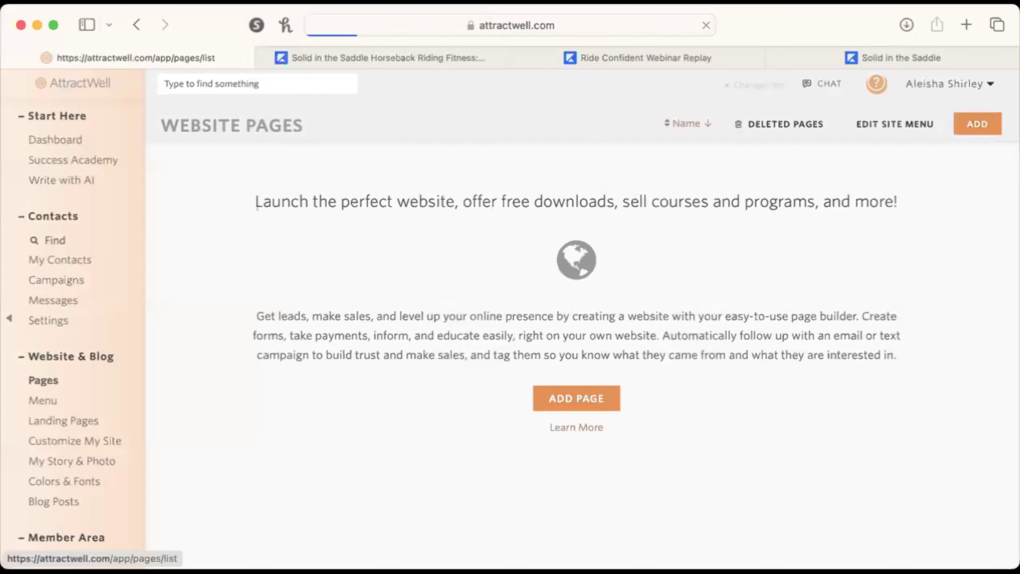
scroll(60, 390, down, 5)
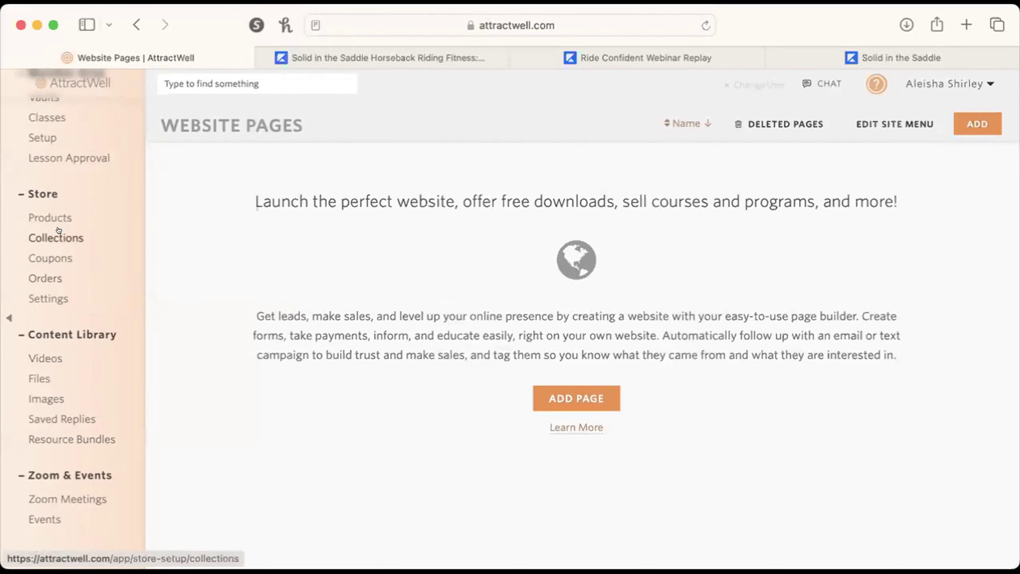
scroll(71, 336, up, 4)
click(44, 245)
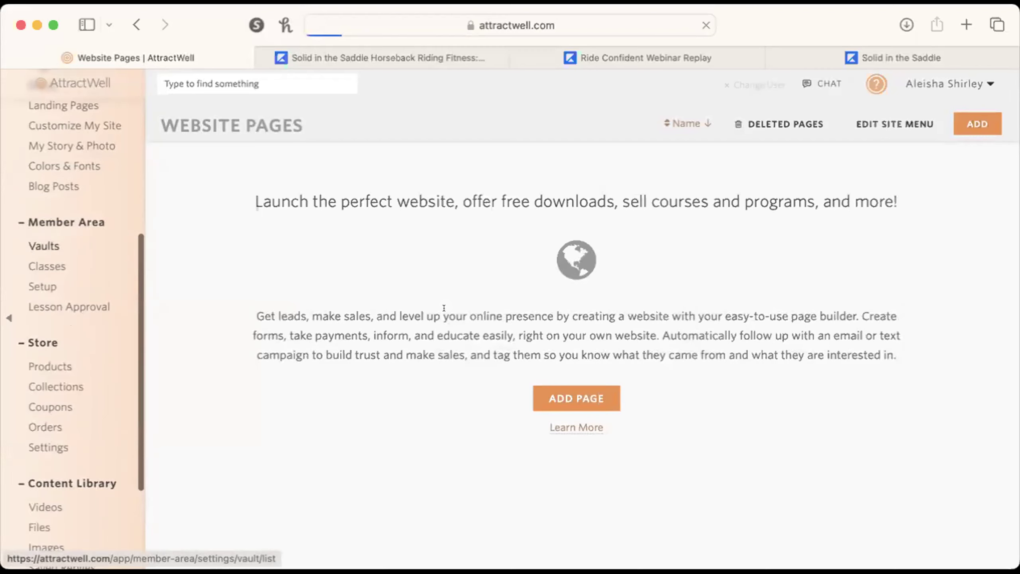
click(405, 189)
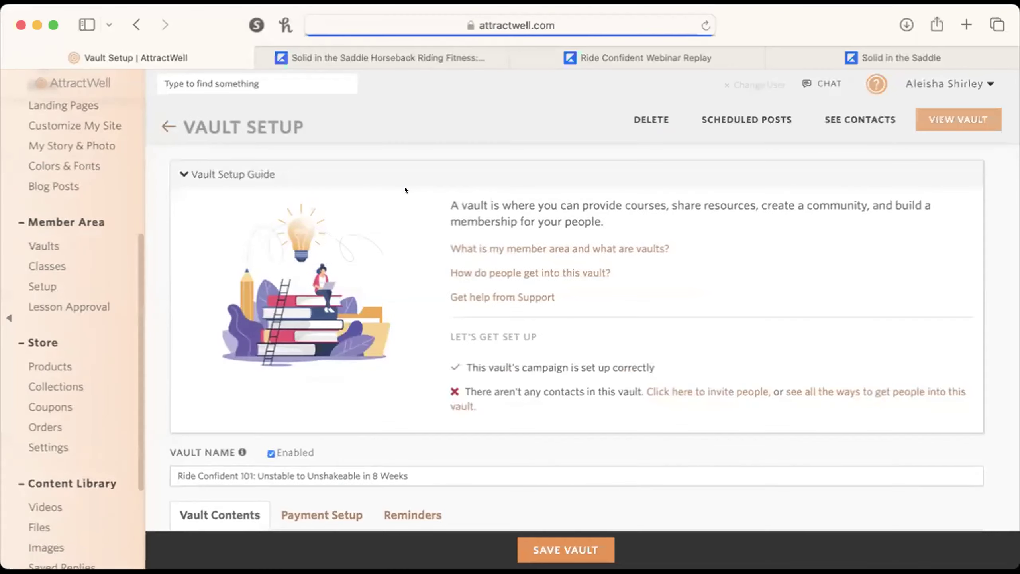
Step: Require a payment or subscription to access the vault and choose Stripe as its payment processor
scroll(301, 395, down, 5)
click(325, 277)
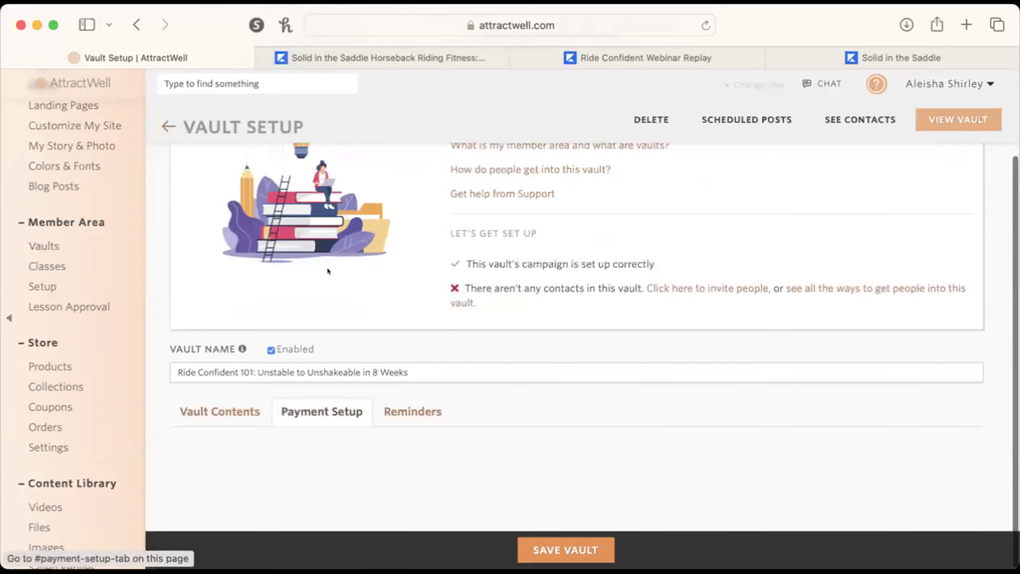
click(186, 442)
scroll(537, 438, down, 3)
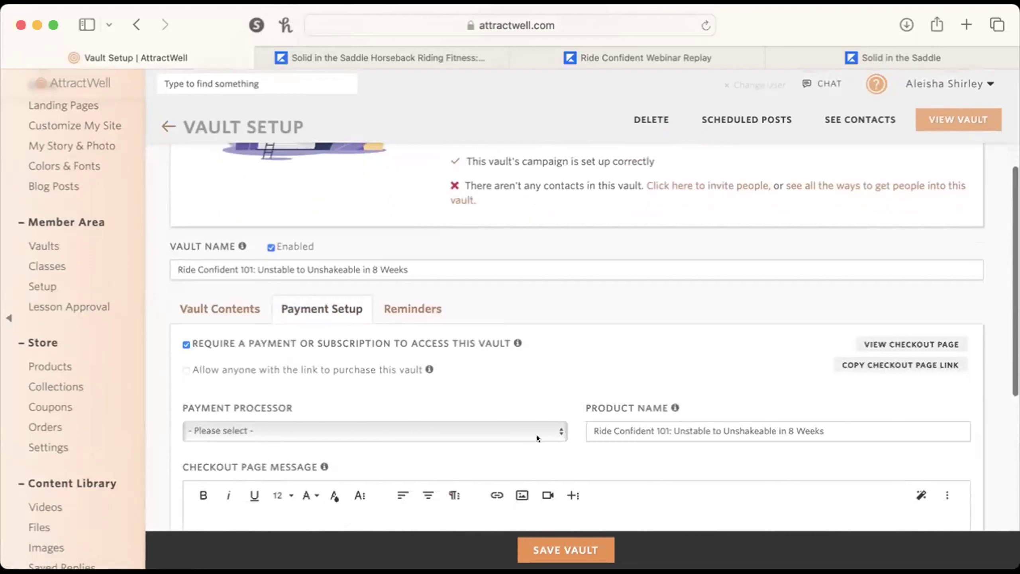
click(537, 436)
click(536, 436)
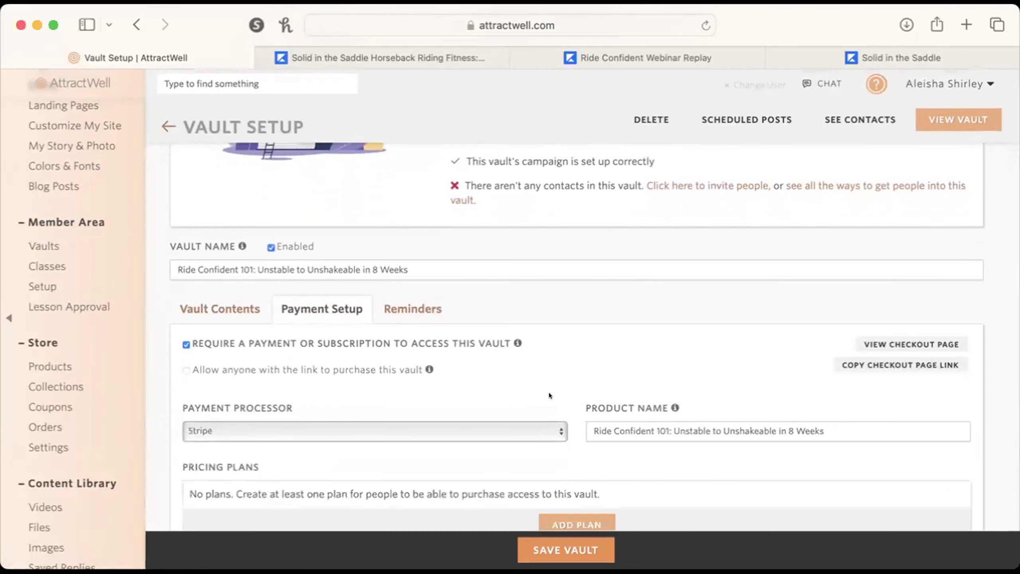
Step: Collapse the Vault Setup Guide above the vault's name
scroll(601, 329, up, 5)
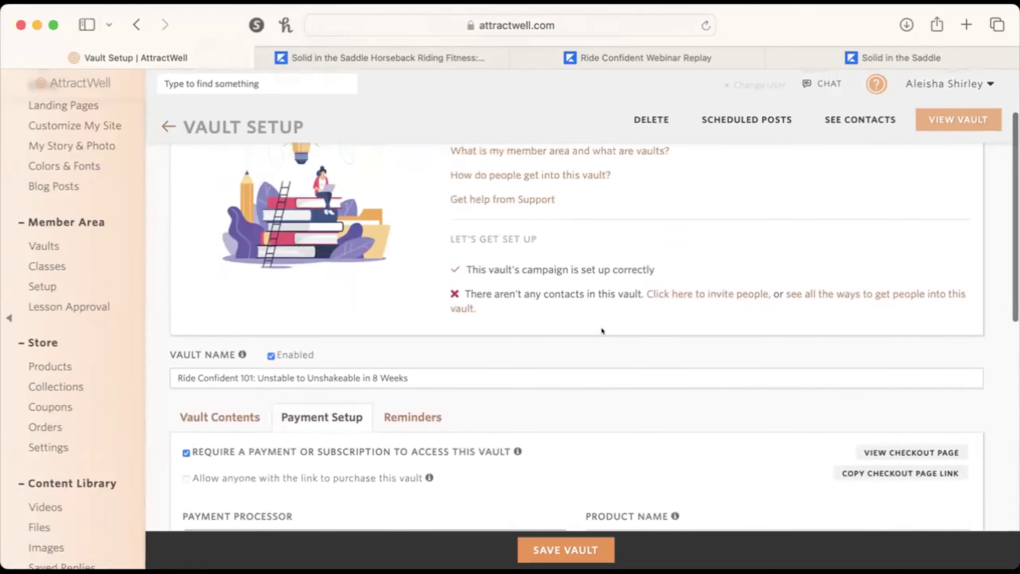
scroll(601, 329, up, 2)
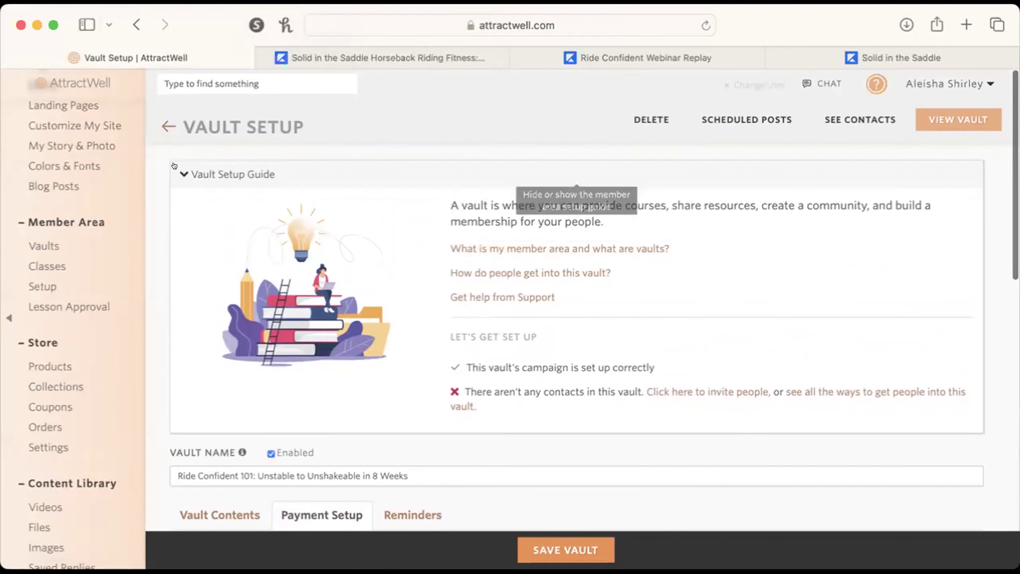
click(174, 165)
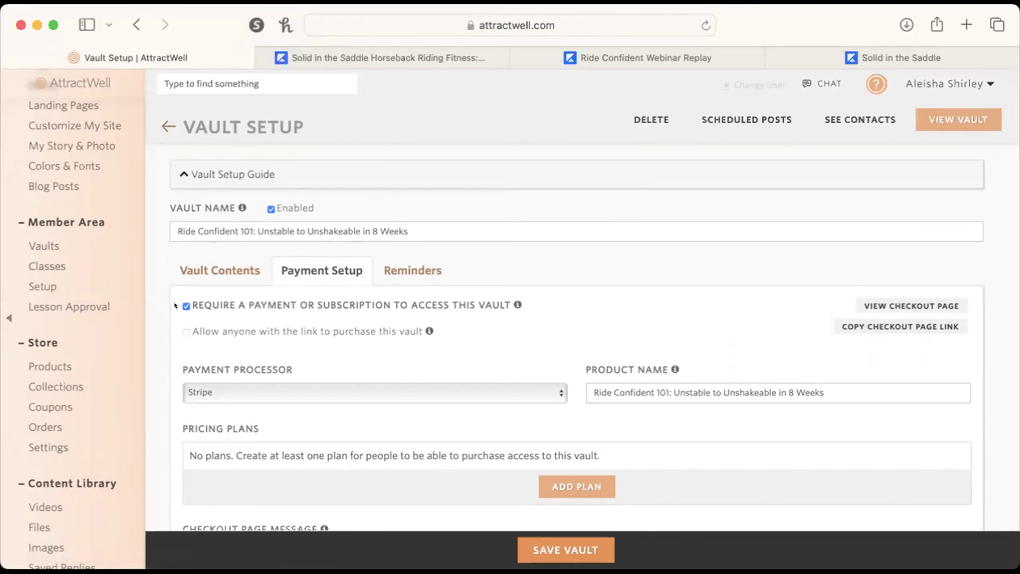
Step: Start a new pricing plan for the vault and check the price and payment options on the existing Solid in the Saddle checkout page
scroll(314, 306, down, 3)
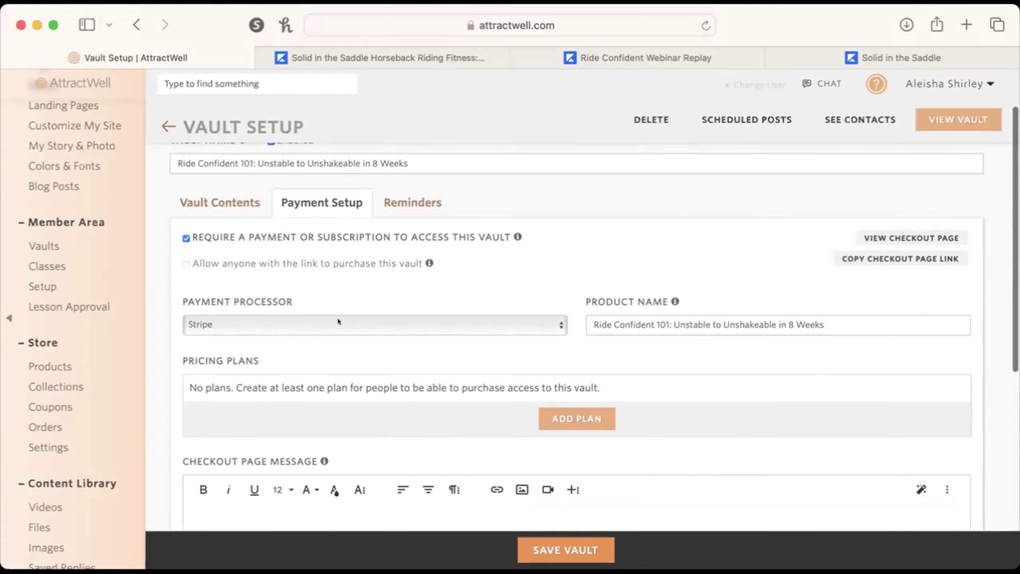
scroll(458, 345, down, 3)
click(577, 313)
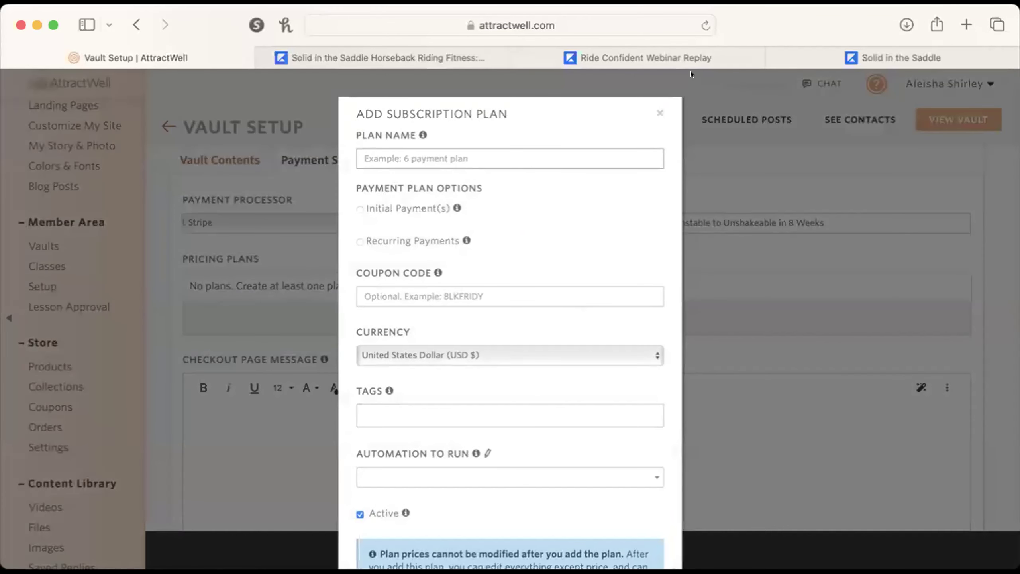
click(884, 58)
scroll(778, 150, up, 3)
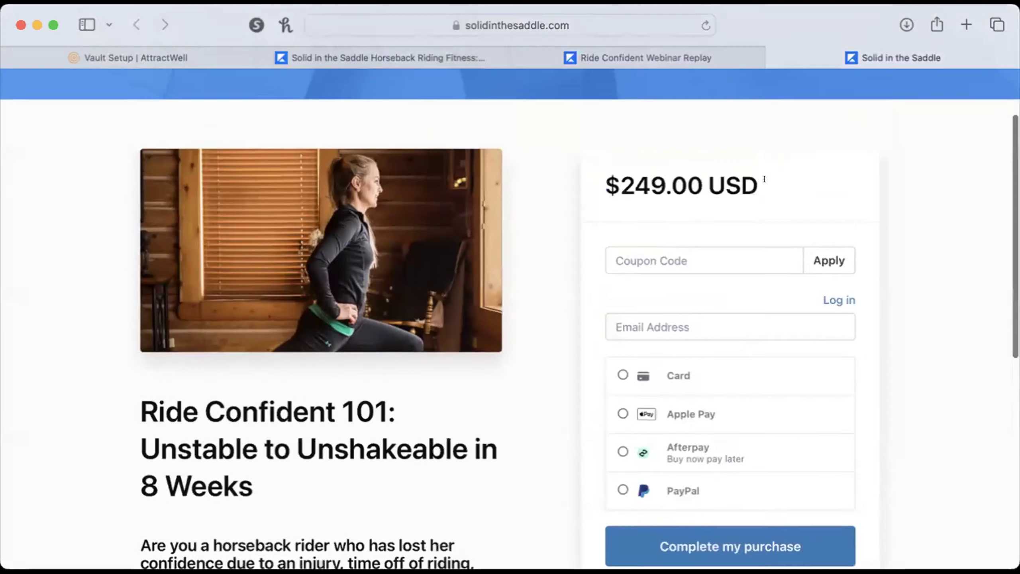
click(196, 56)
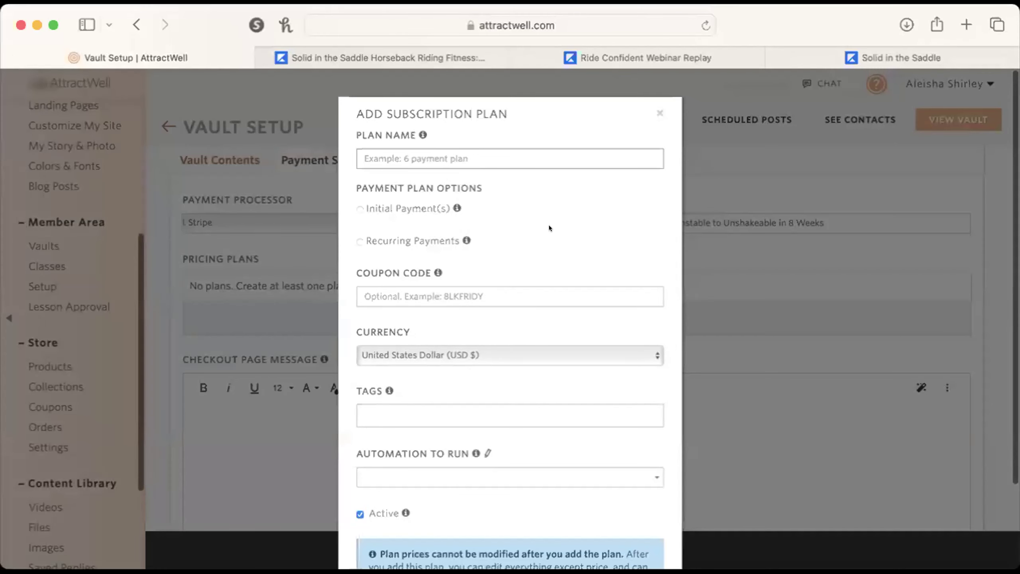
click(933, 58)
scroll(793, 355, down, 4)
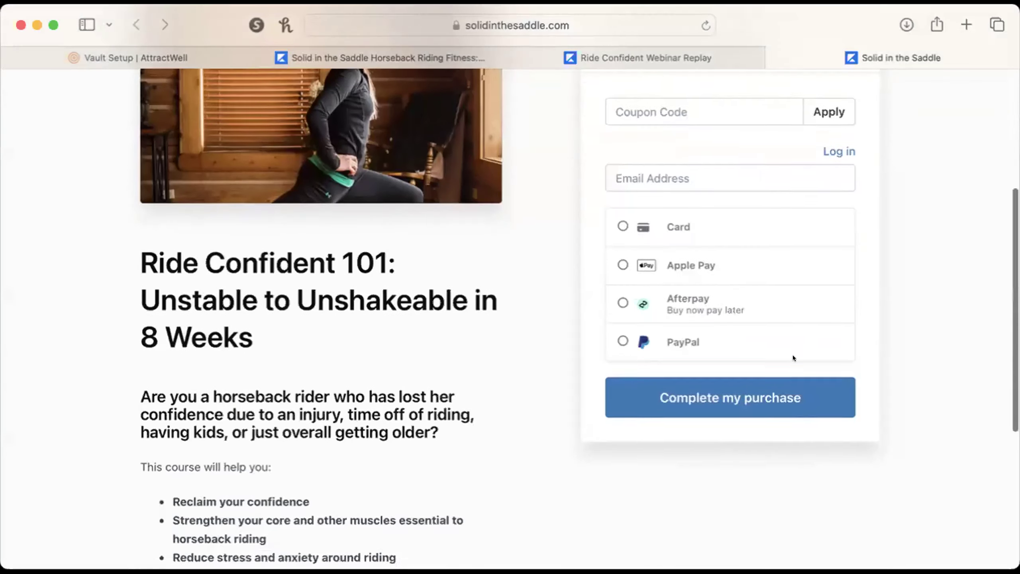
scroll(793, 354, up, 5)
click(214, 57)
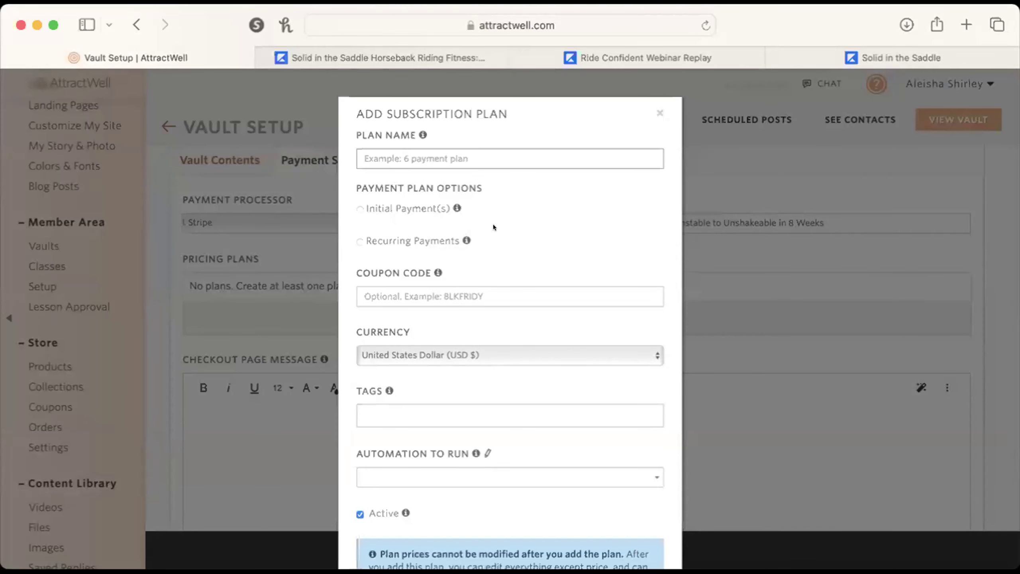
Step: Name the plan "Course Access" and give it an initial payment of $249.00 for 1 month
text(Course )
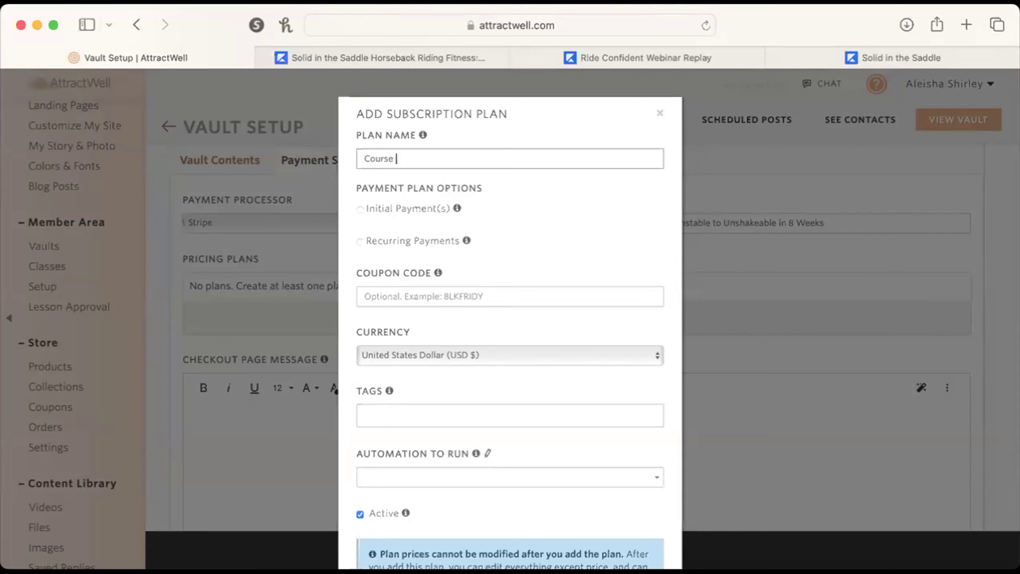
text(Ascess)
click(360, 209)
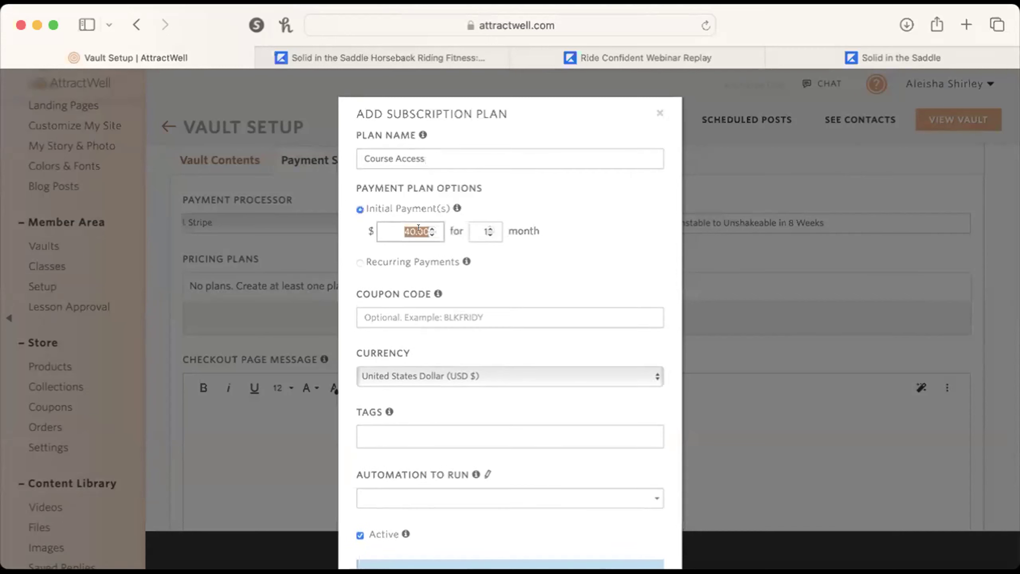
text(249)
scroll(557, 254, down, 2)
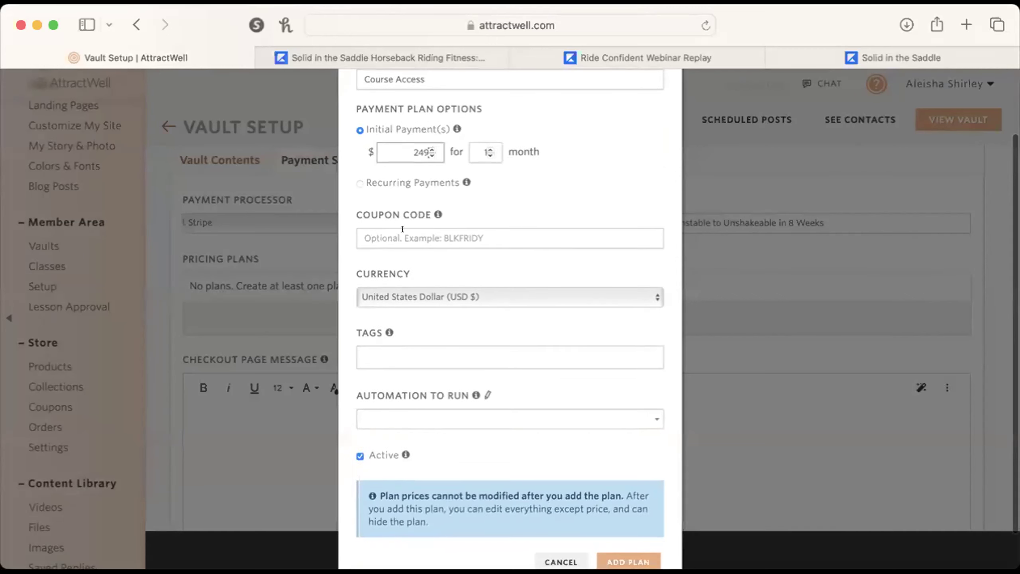
scroll(454, 357, down, 1)
click(468, 330)
click(468, 308)
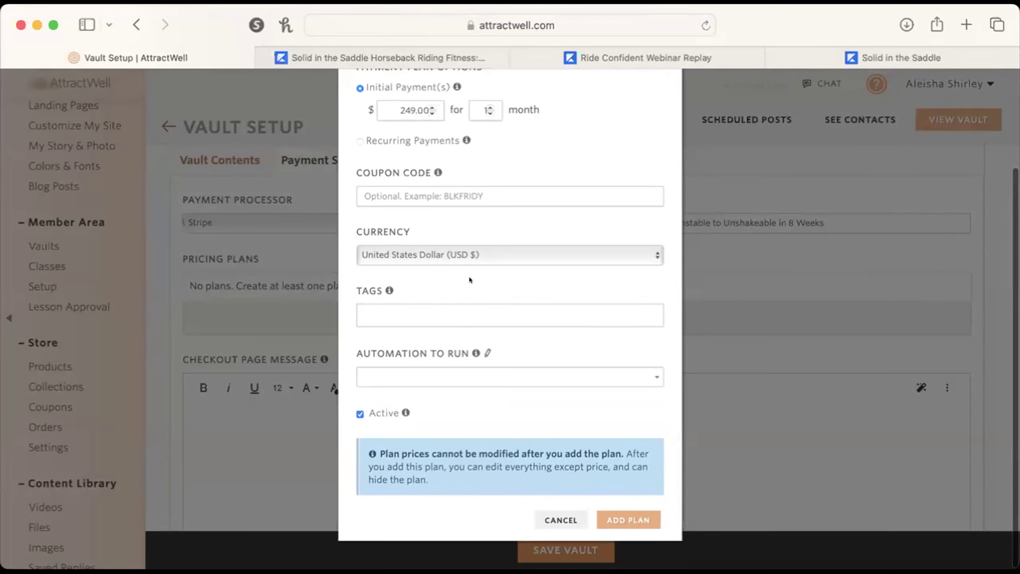
Step: Recheck the existing checkout page and assign the tag "Ride Confident" to the Course Access plan
scroll(468, 277, up, 3)
click(897, 60)
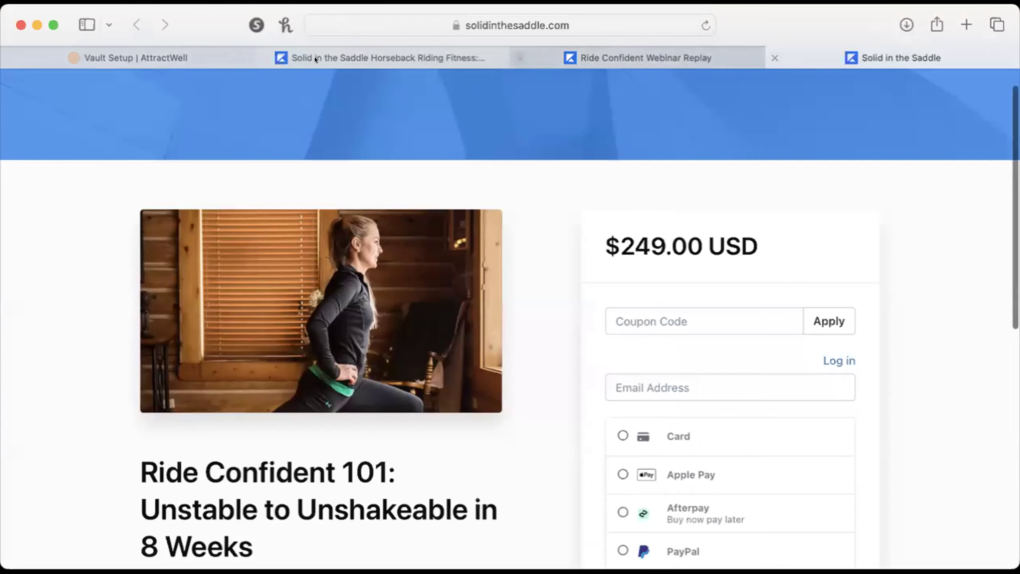
click(158, 48)
click(490, 435)
text(Solid i)
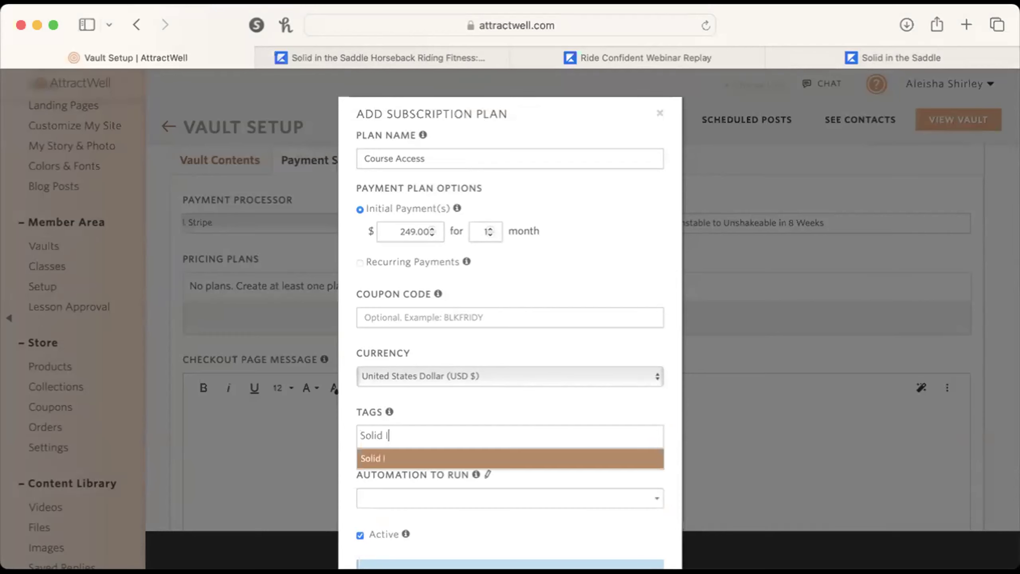
text(n the Sad)
key(super+a)
text(Ride Confident)
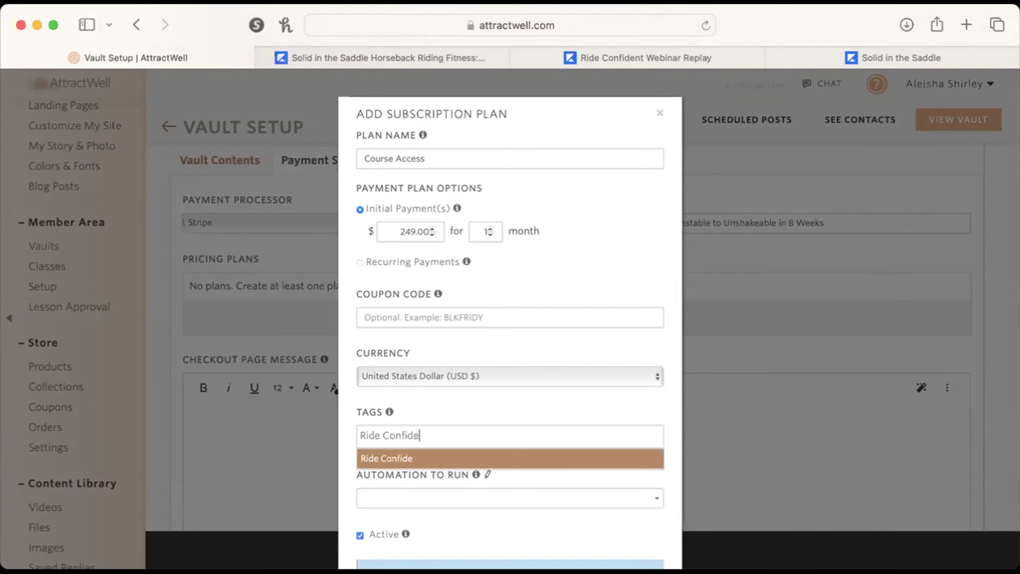
click(580, 453)
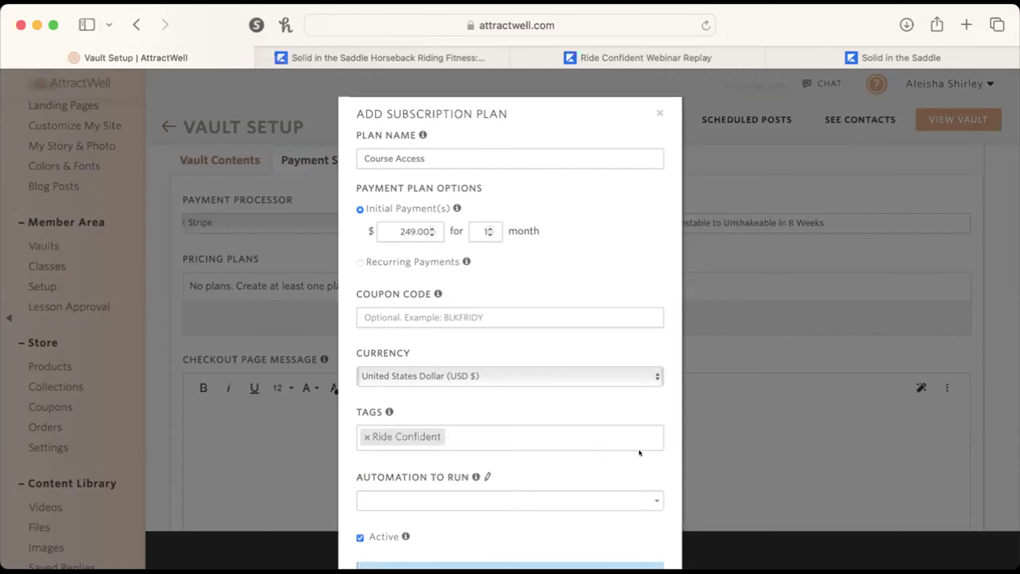
Step: Add the Course Access plan to the vault's pricing plans and check its saved settings
scroll(462, 491, down, 3)
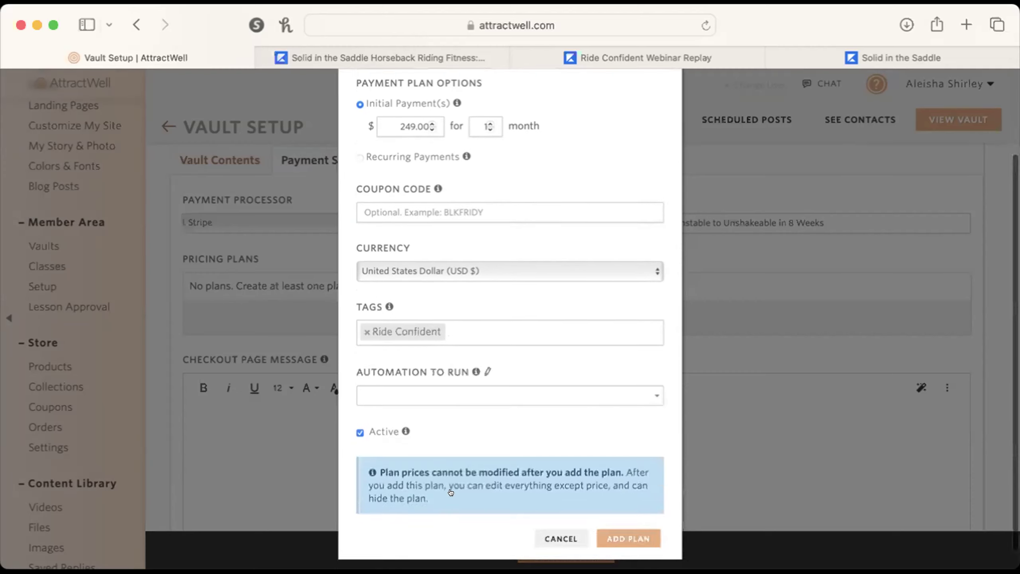
click(605, 517)
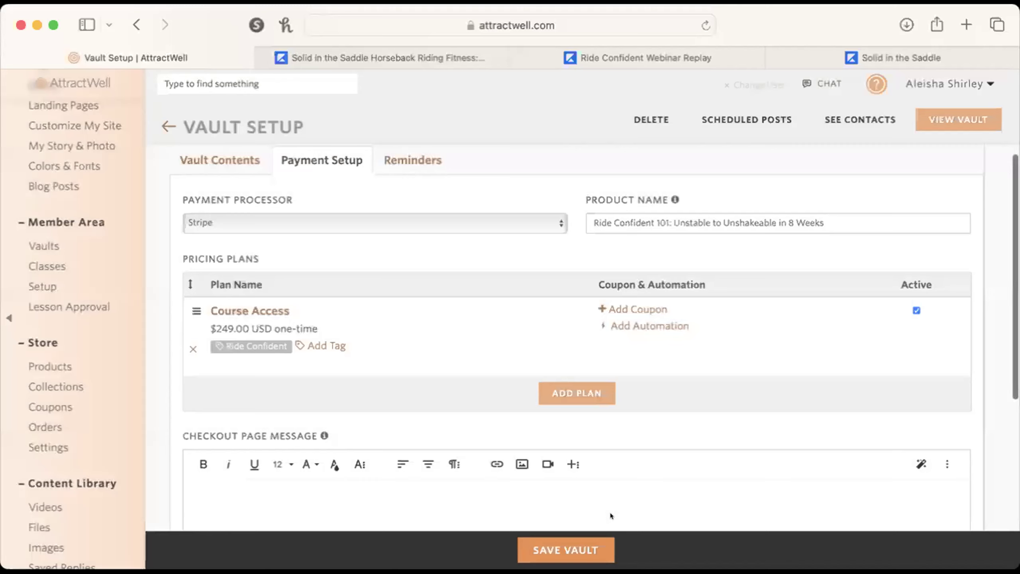
click(238, 345)
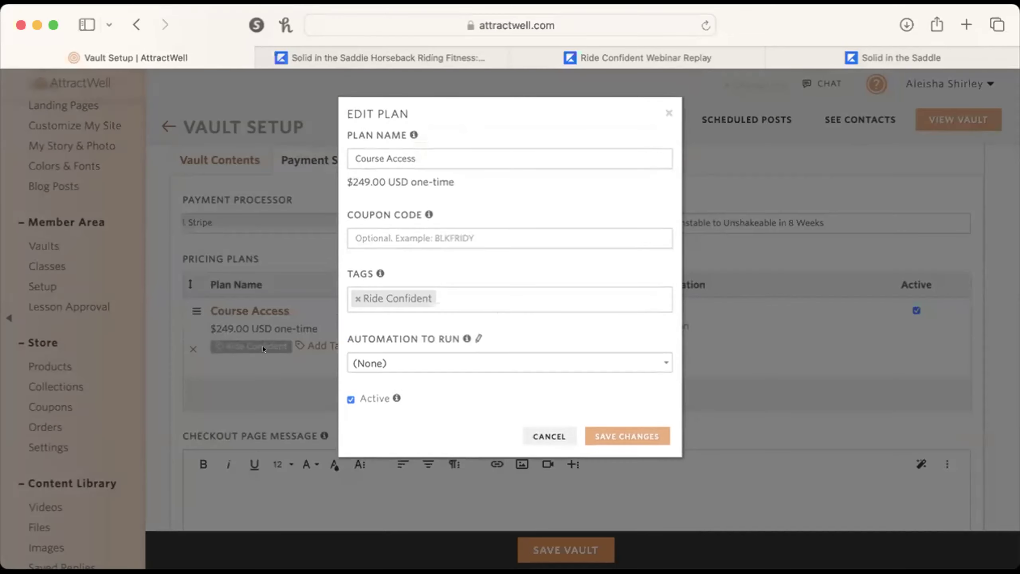
click(261, 359)
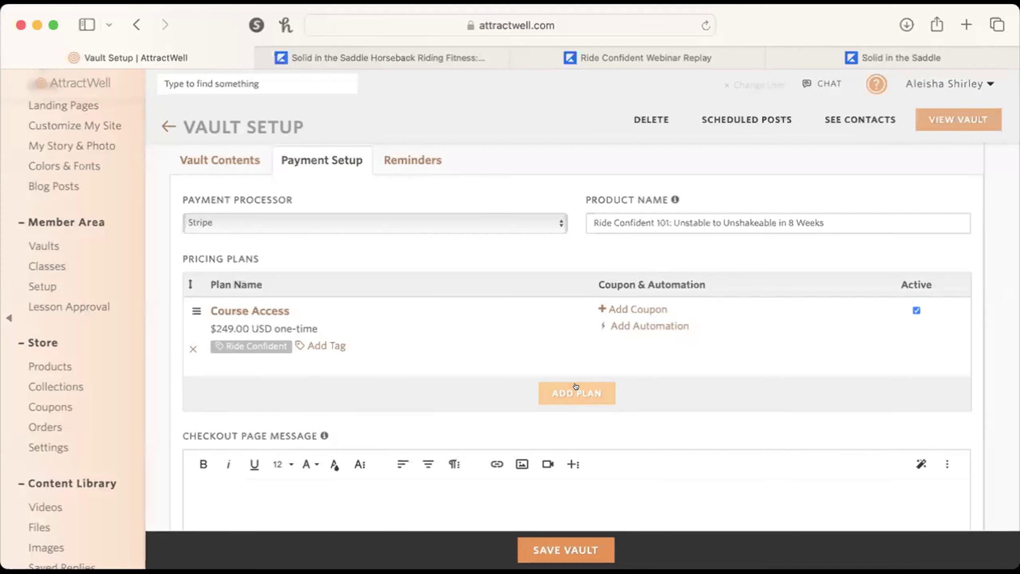
Step: Start a second pricing plan for the vault with an initial payment of $199.20
click(575, 392)
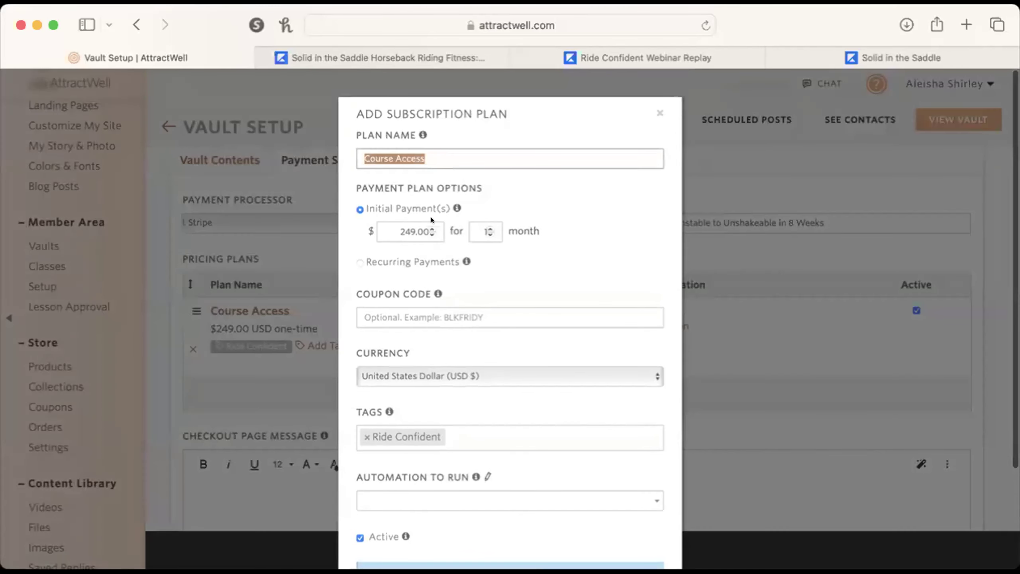
click(406, 230)
double_click(405, 227)
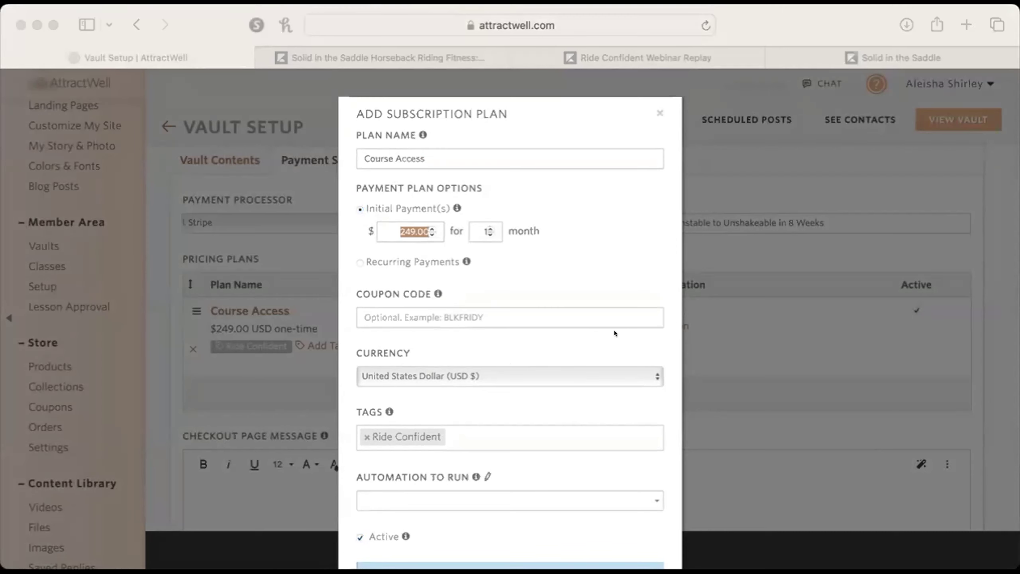
key(BackSpace)
text(199.20)
click(484, 308)
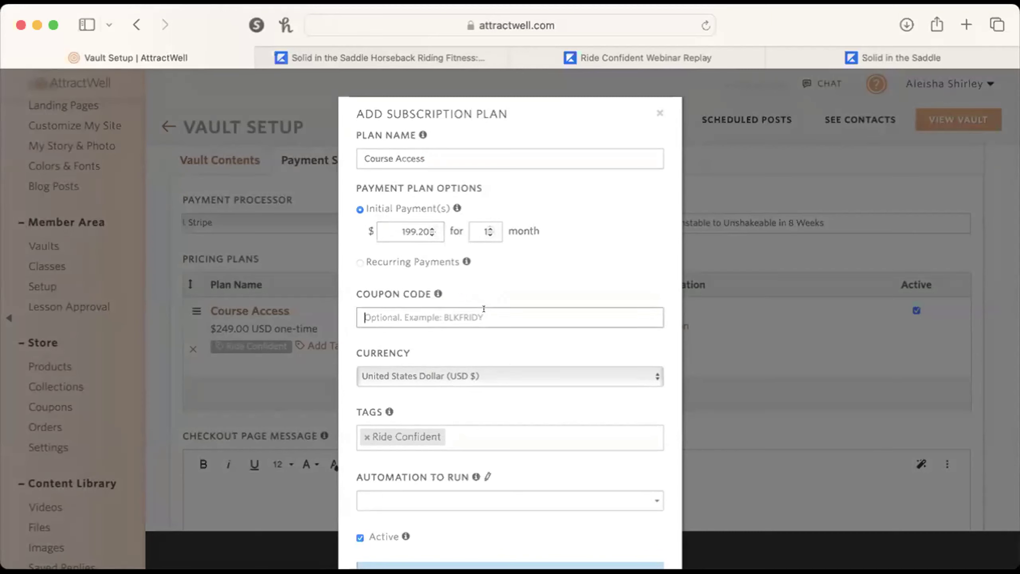
Step: Name the second plan "20% OFF" and go to its coupon code
triple_click(455, 155)
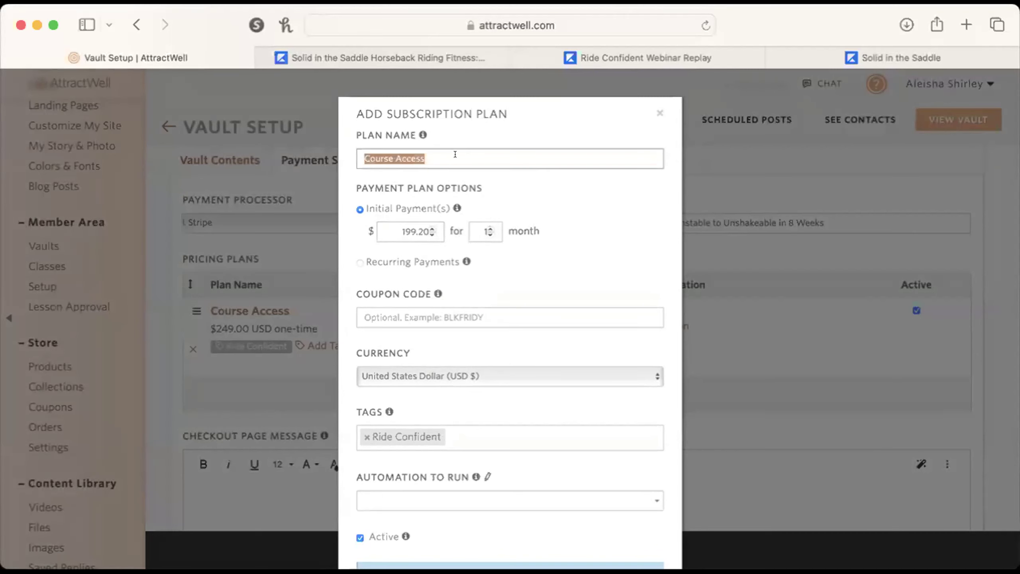
text(20)
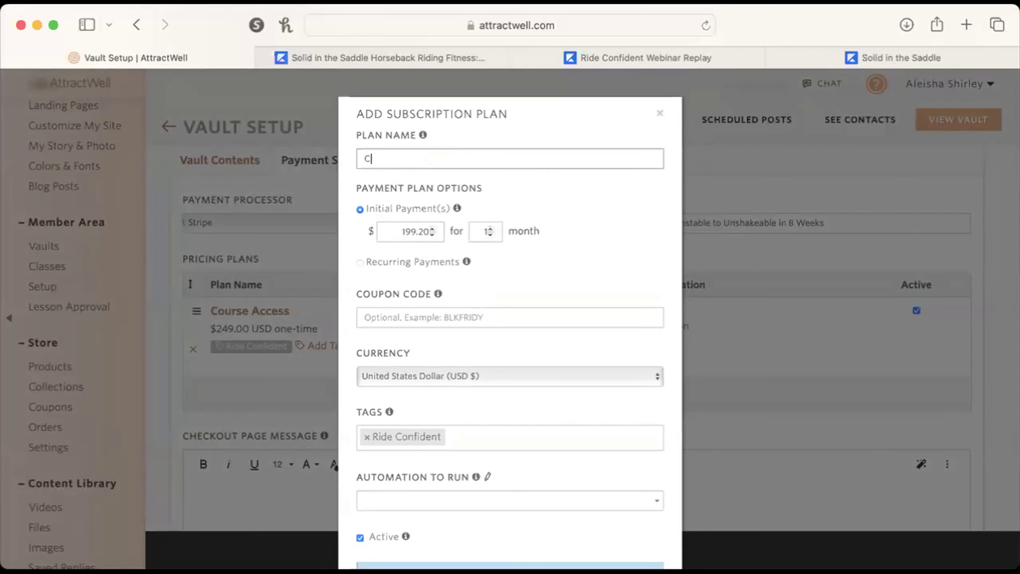
text(% Off)
key(BackSpace)
key(BackSpace)
key(BackSpace)
text(OFF)
click(493, 317)
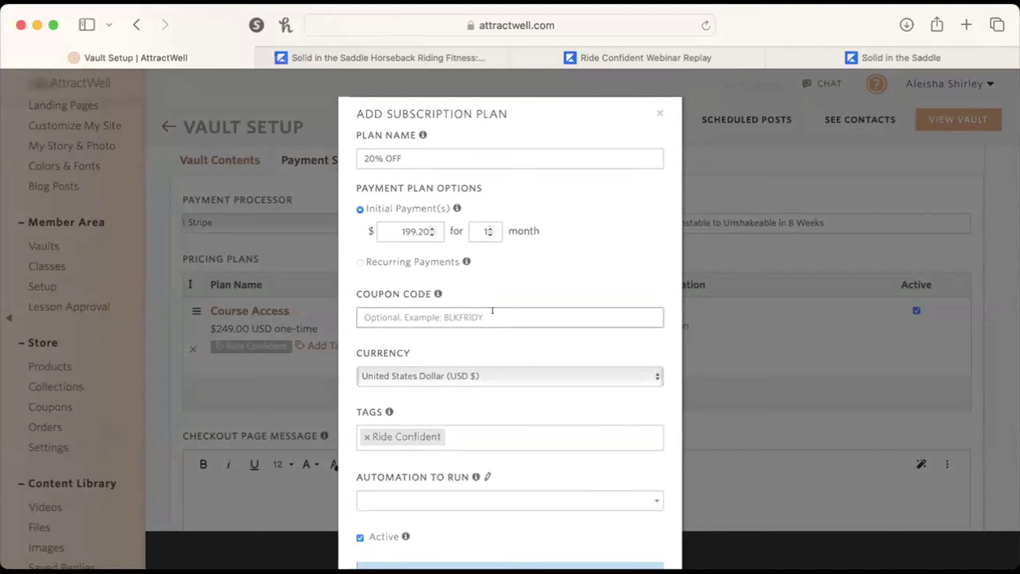
Step: Set the 20% OFF plan's coupon code to "WEBINAR" and add the plan to the vault
text(WEBINAR)
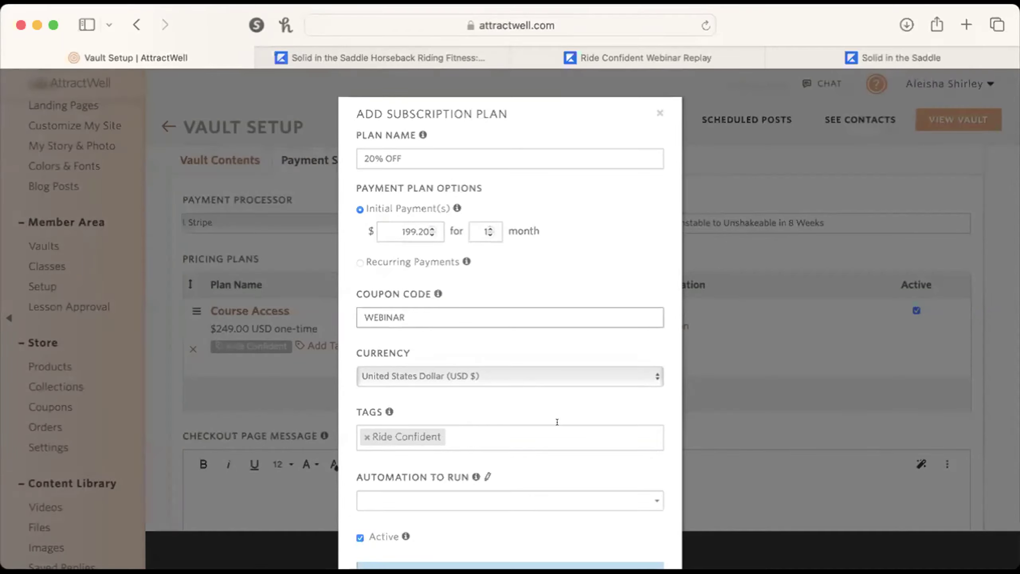
scroll(557, 422, down, 3)
scroll(557, 422, down, 1)
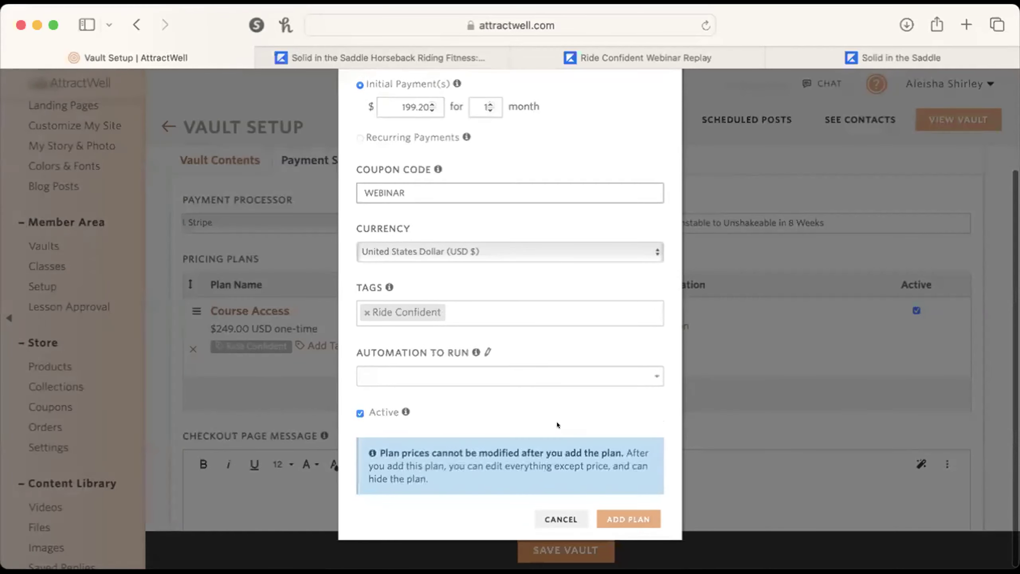
click(470, 307)
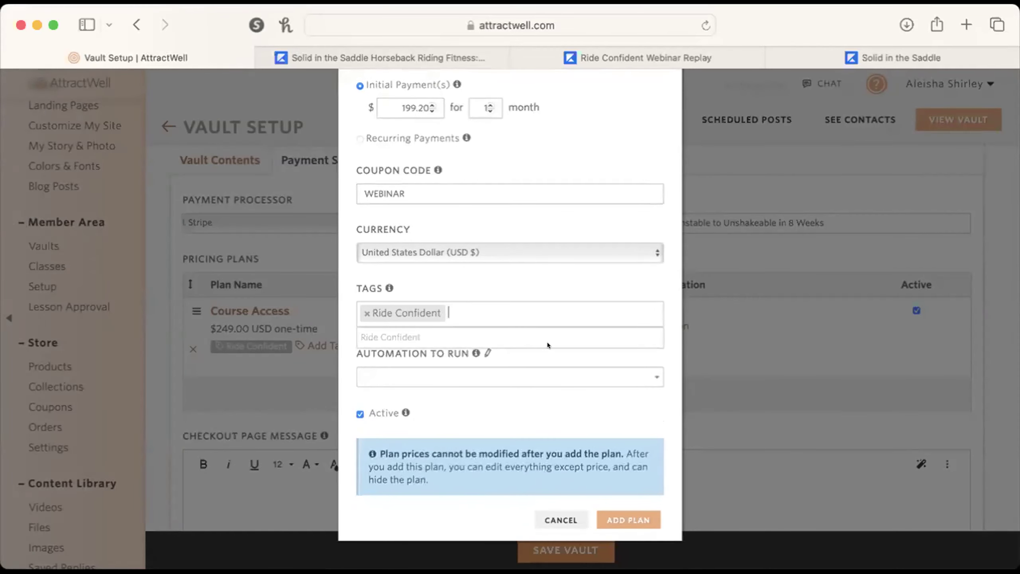
click(628, 520)
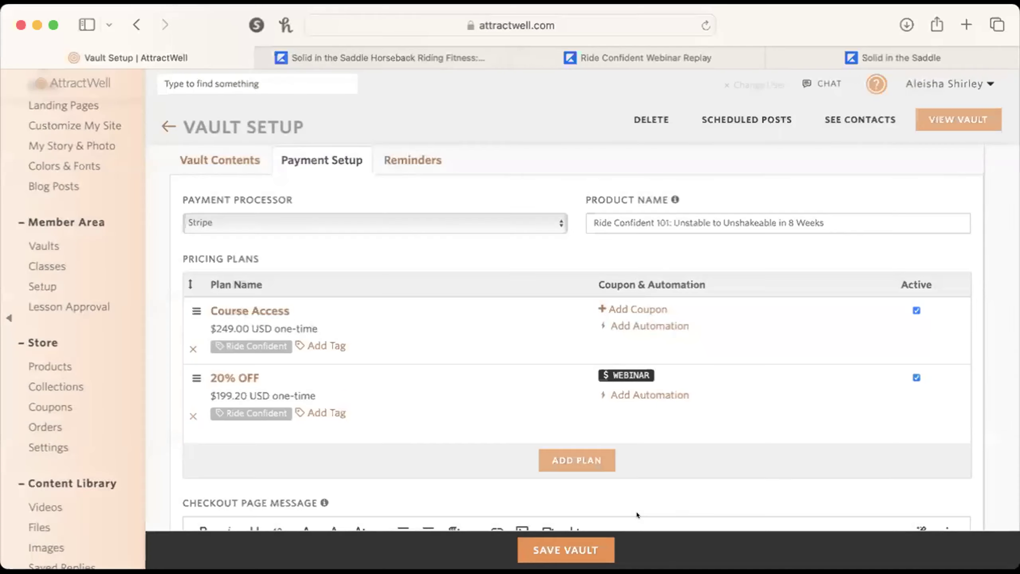
Step: Save the vault and let everyone who is already in it stay in for free
scroll(636, 512, down, 2)
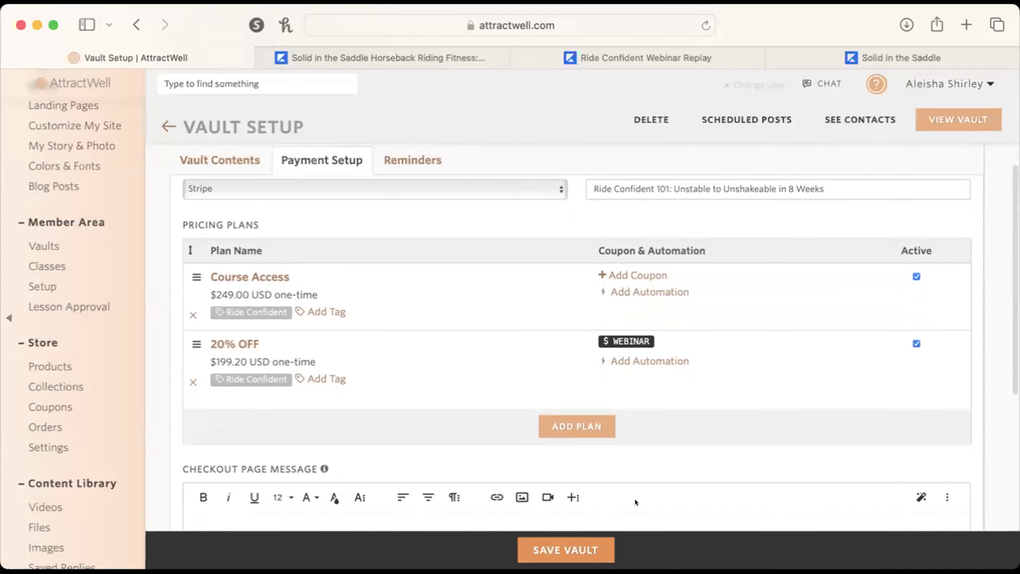
click(585, 553)
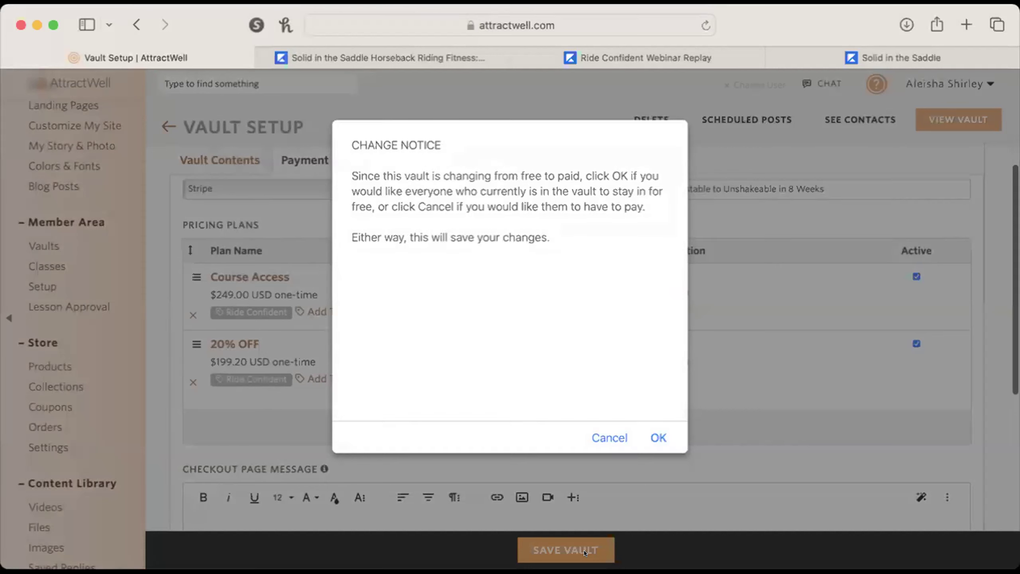
click(657, 439)
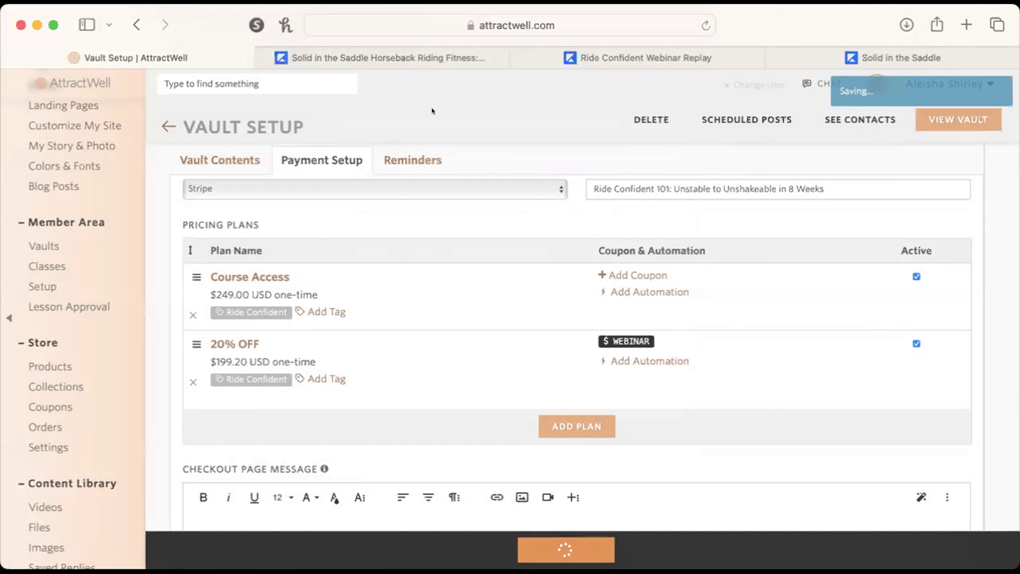
scroll(794, 150, up, 5)
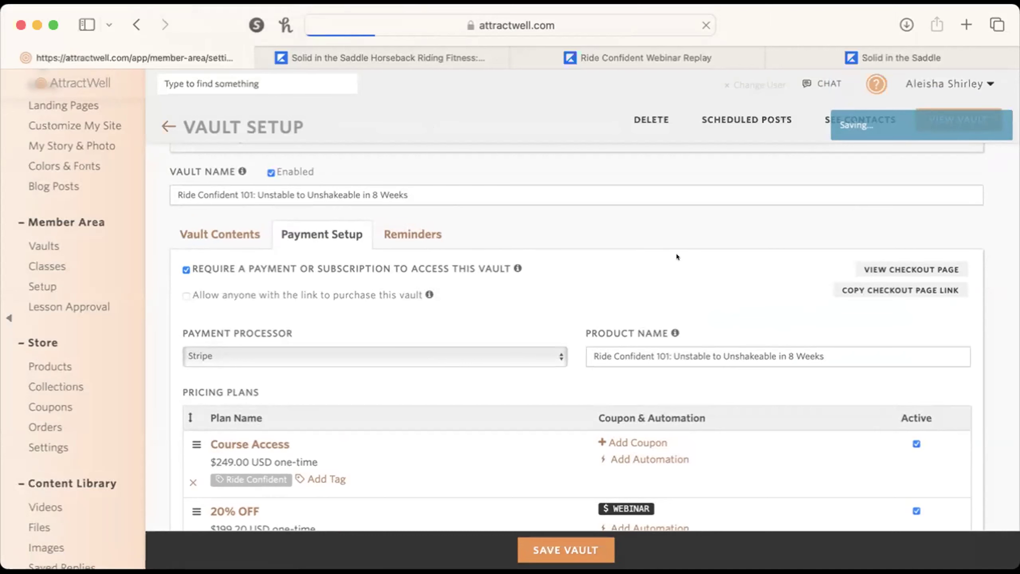
scroll(661, 356, down, 5)
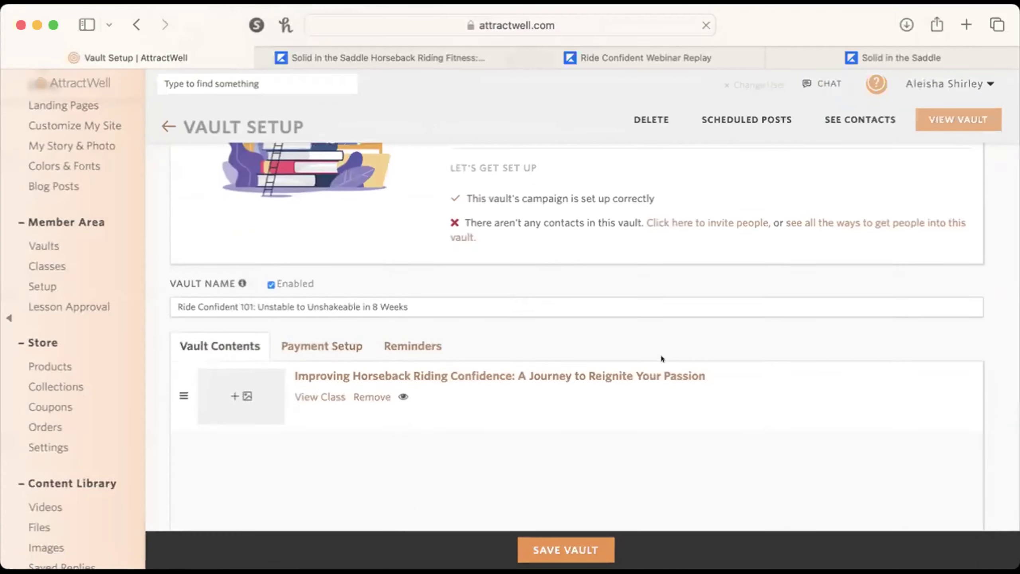
Step: From the existing checkout page, save the course image to Downloads and copy the course title and full description for the vault's checkout message
click(322, 298)
scroll(625, 395, down, 10)
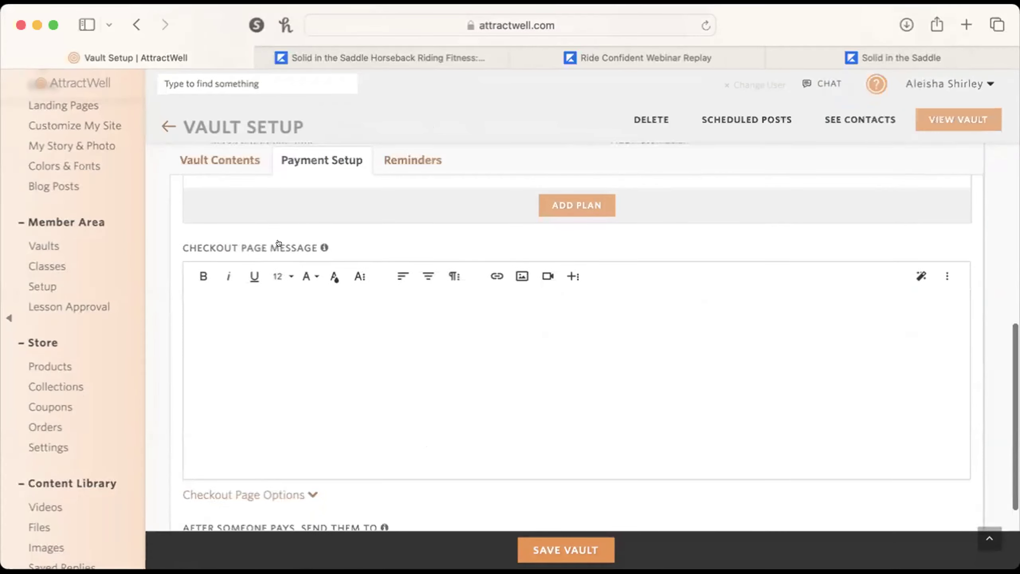
click(870, 54)
scroll(355, 322, down, 3)
right_click(367, 306)
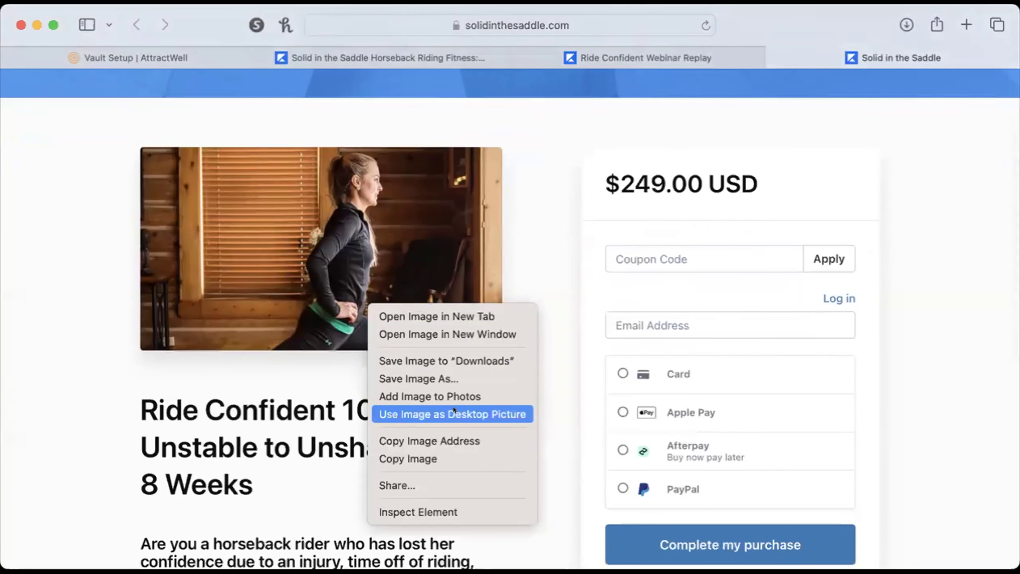
click(456, 357)
drag(134, 409, 325, 477)
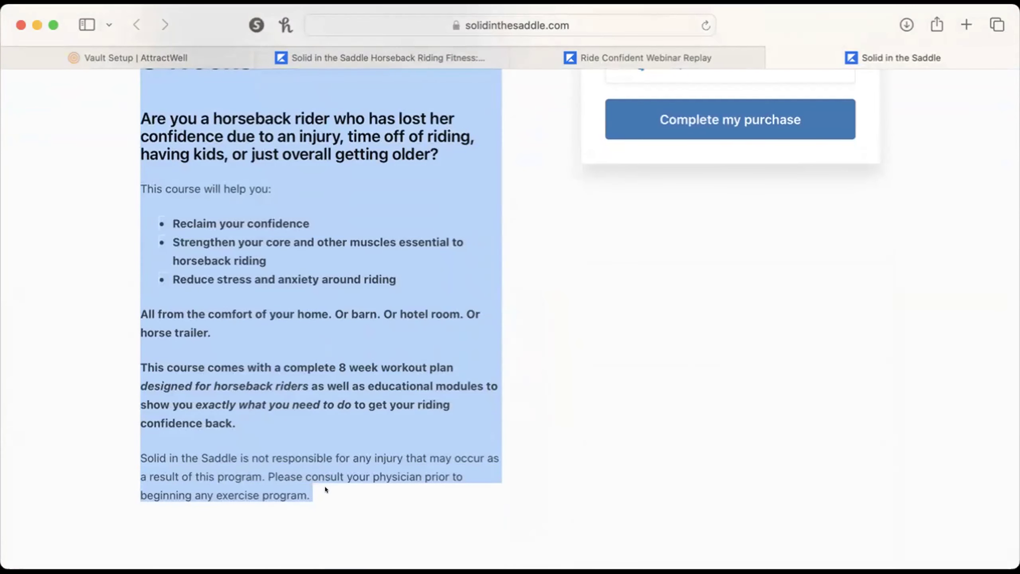
Step: Insert the downloaded course image into the vault's checkout page message
click(171, 58)
click(401, 380)
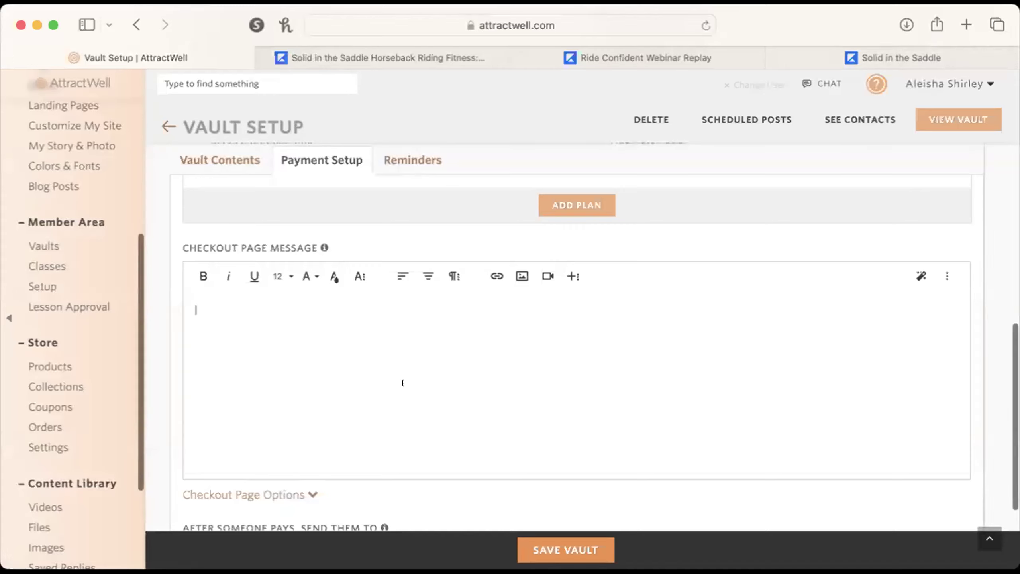
click(522, 276)
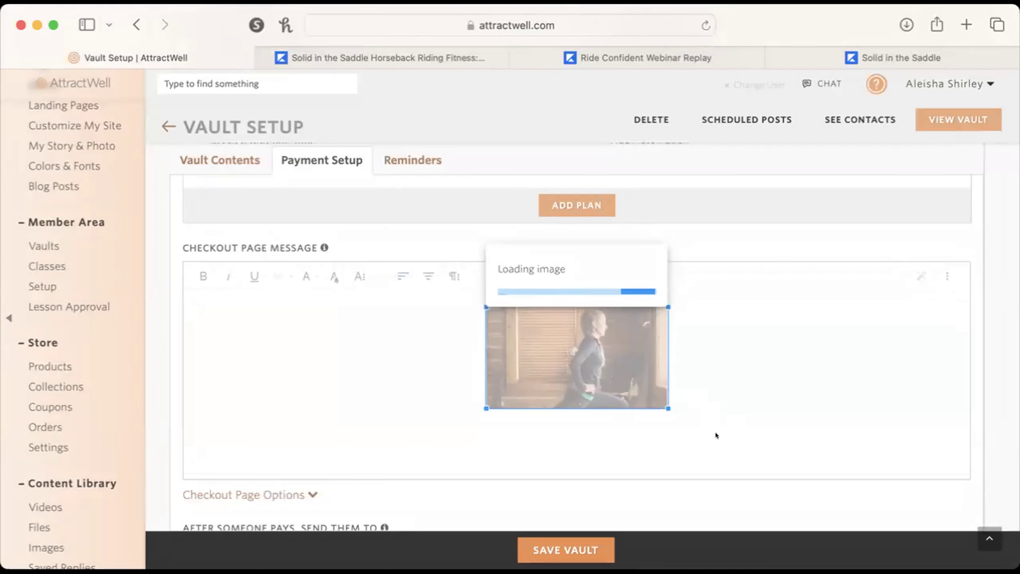
click(716, 426)
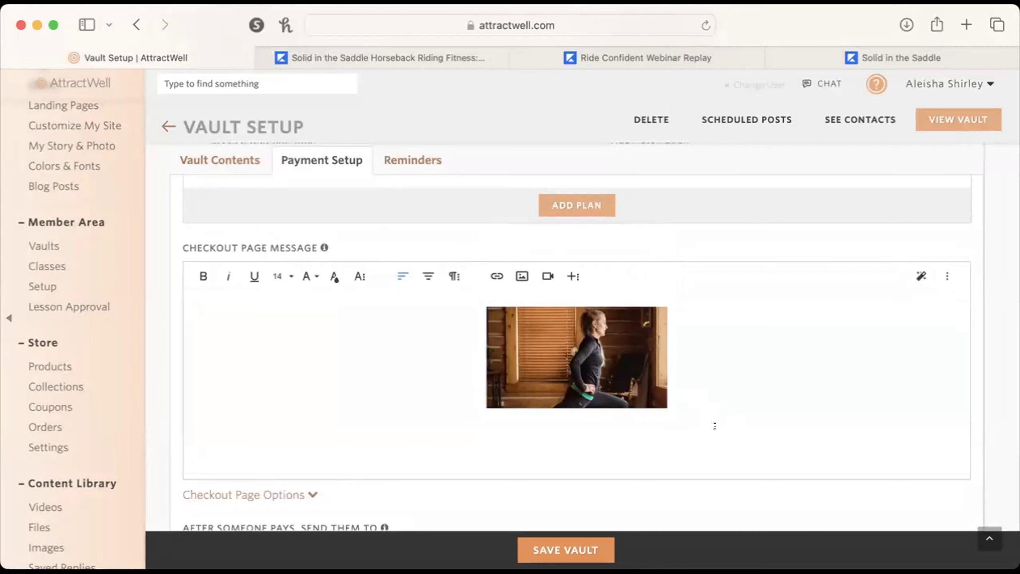
Step: Paste the copied course description without its formatting below the image in the checkout page message
key(Return)
click(359, 277)
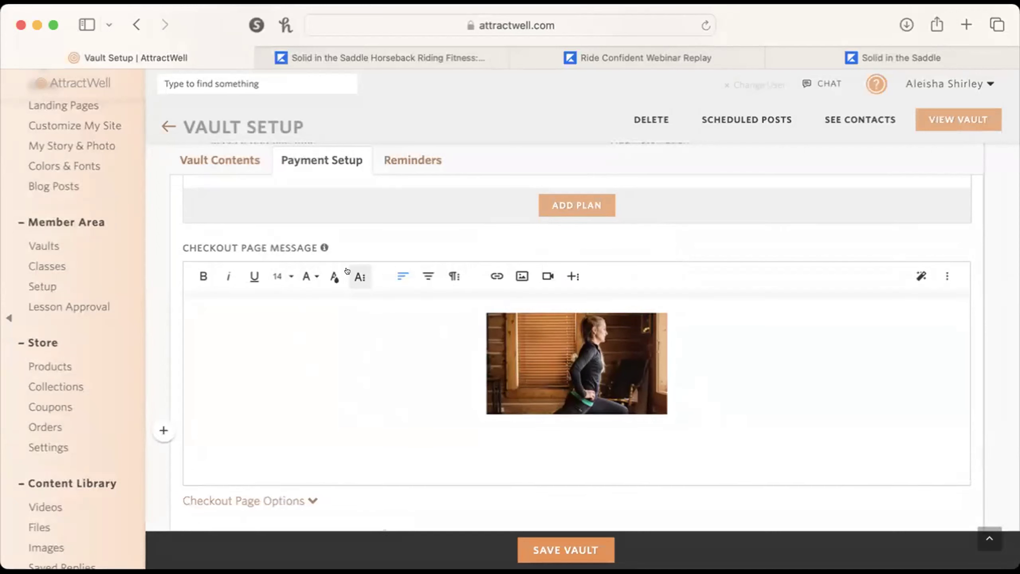
click(428, 305)
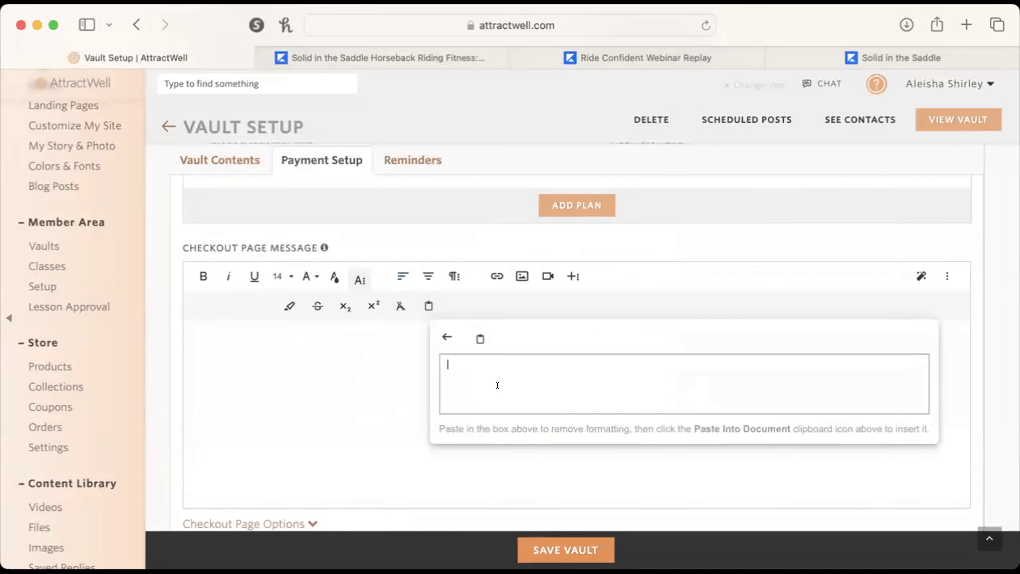
key(super+v)
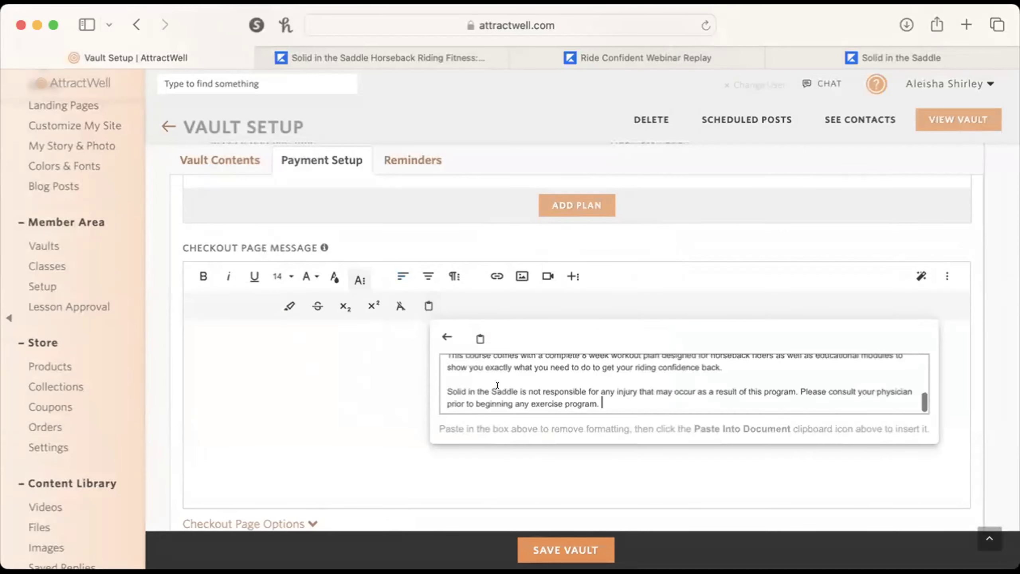
click(480, 339)
scroll(614, 374, down, 5)
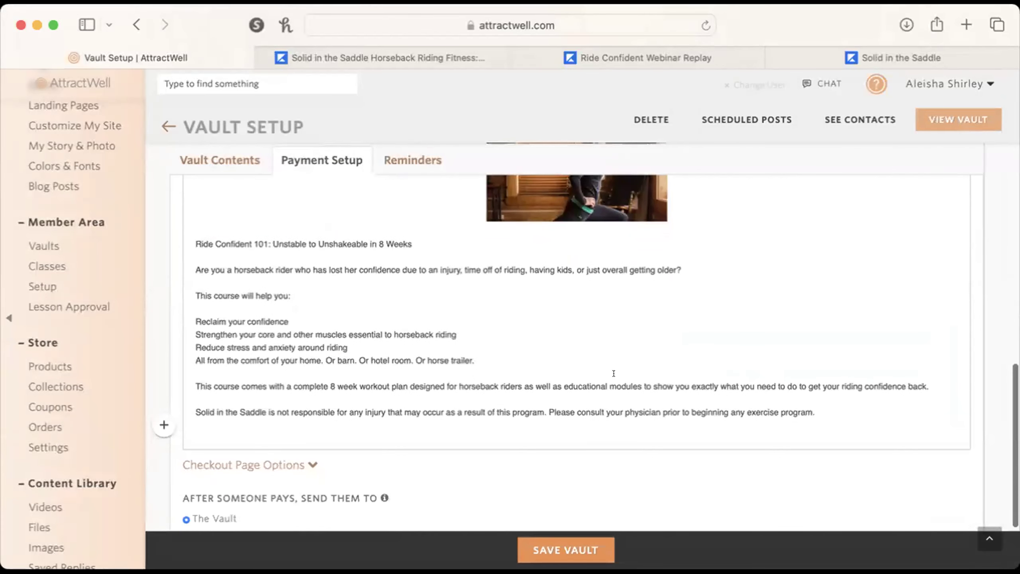
Step: Following the existing checkout page, format the title "Ride Confident 101: Unstable to Unshakeable in 8 Weeks" as Heading 1 and remove the blank line below it
click(867, 47)
scroll(341, 201, up, 6)
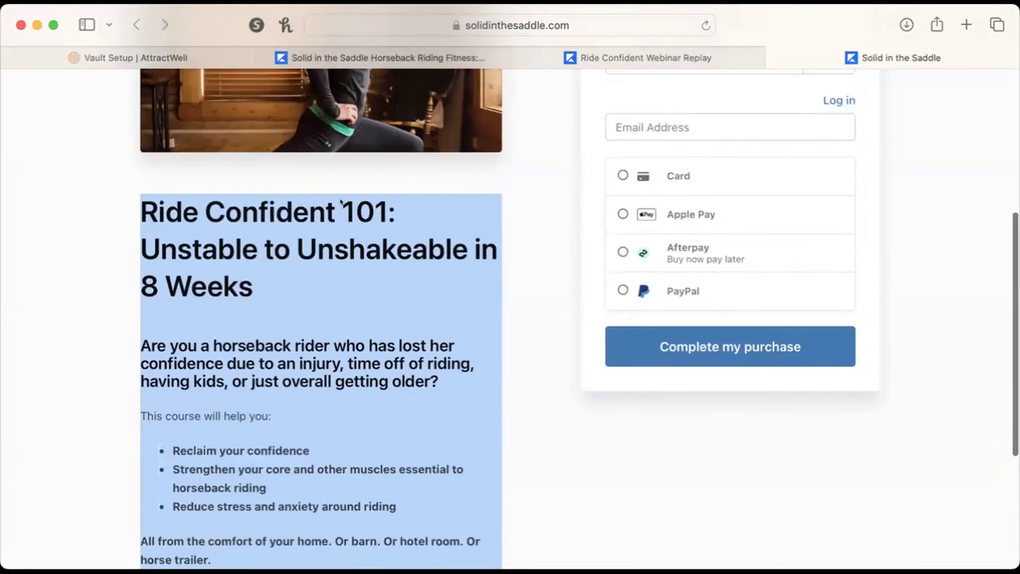
scroll(340, 201, up, 2)
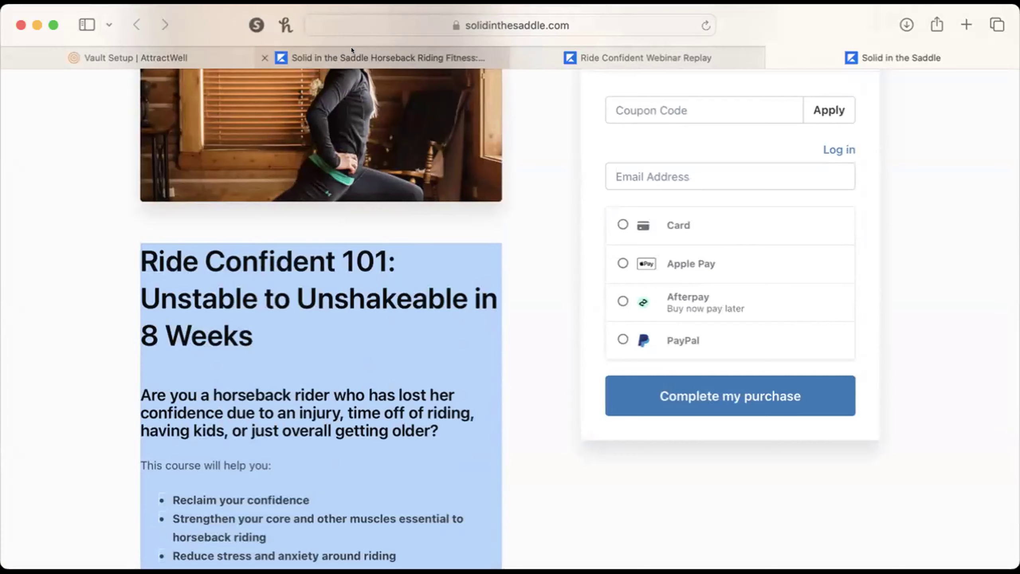
click(196, 50)
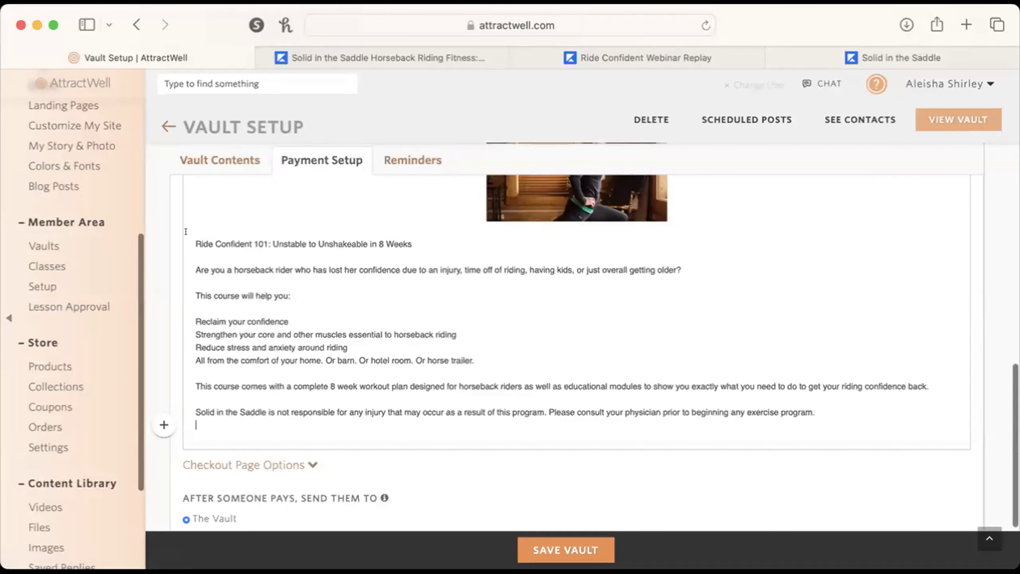
drag(189, 242, 420, 240)
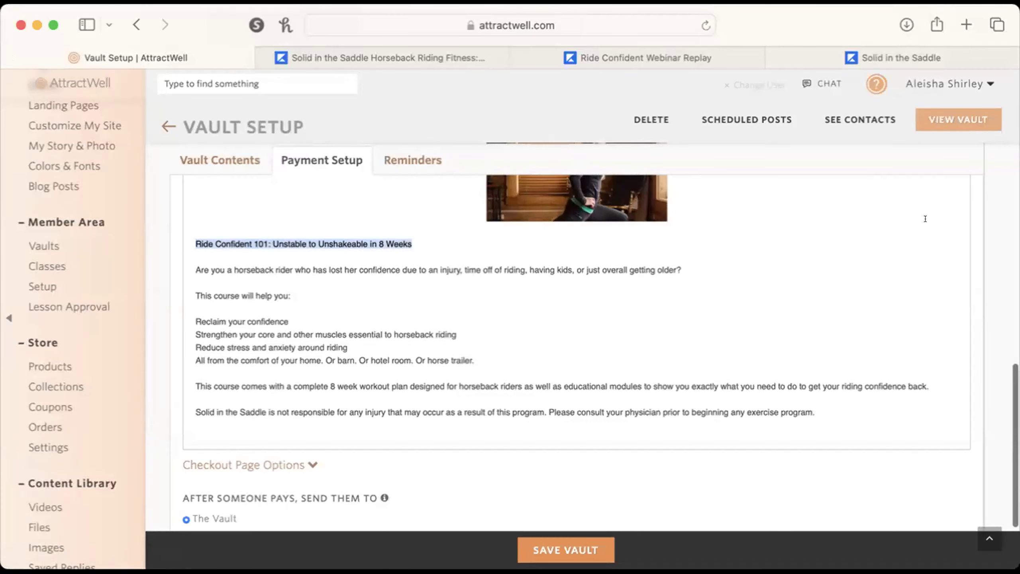
scroll(985, 239, up, 5)
click(450, 198)
click(446, 230)
click(448, 298)
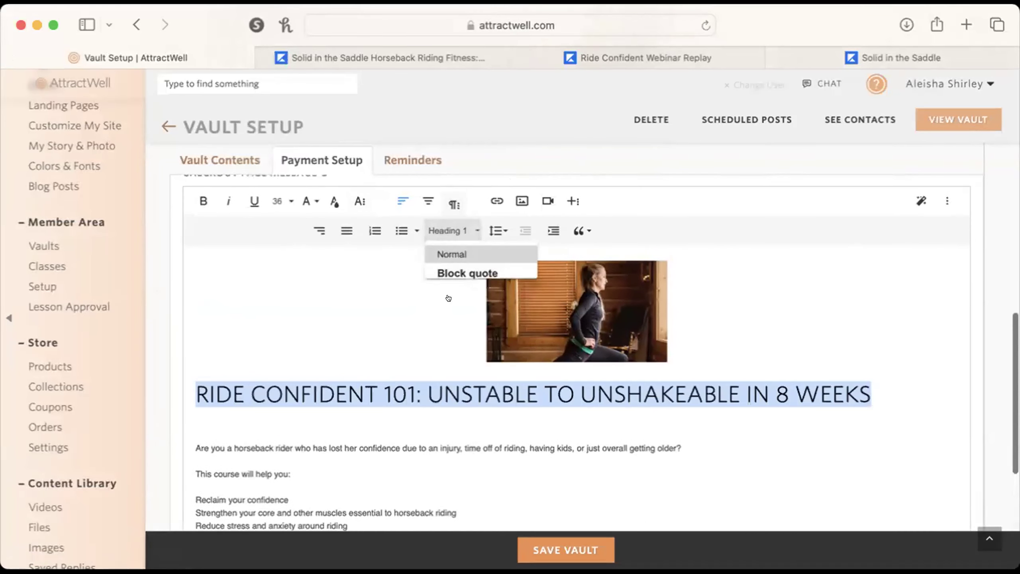
click(285, 424)
key(BackSpace)
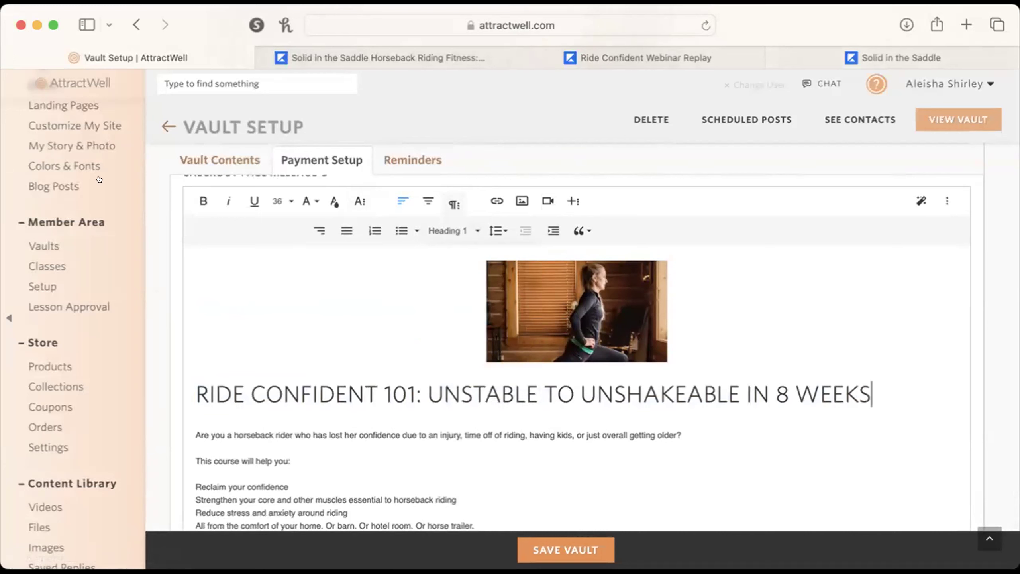
Step: Recheck the existing checkout page's text styles and try Heading 3 on the "Are you a horseback rider" question in the checkout message
click(819, 57)
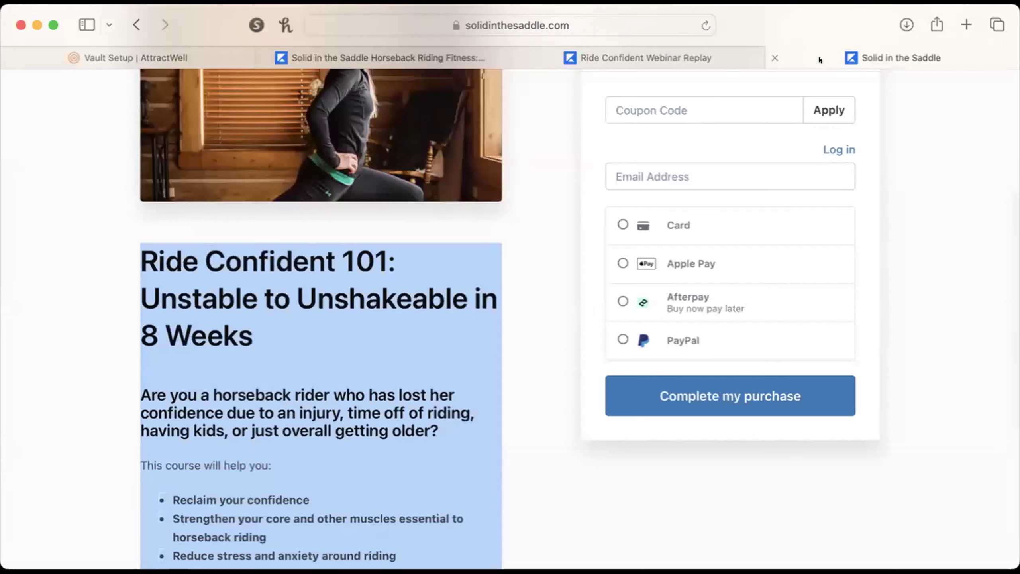
click(237, 422)
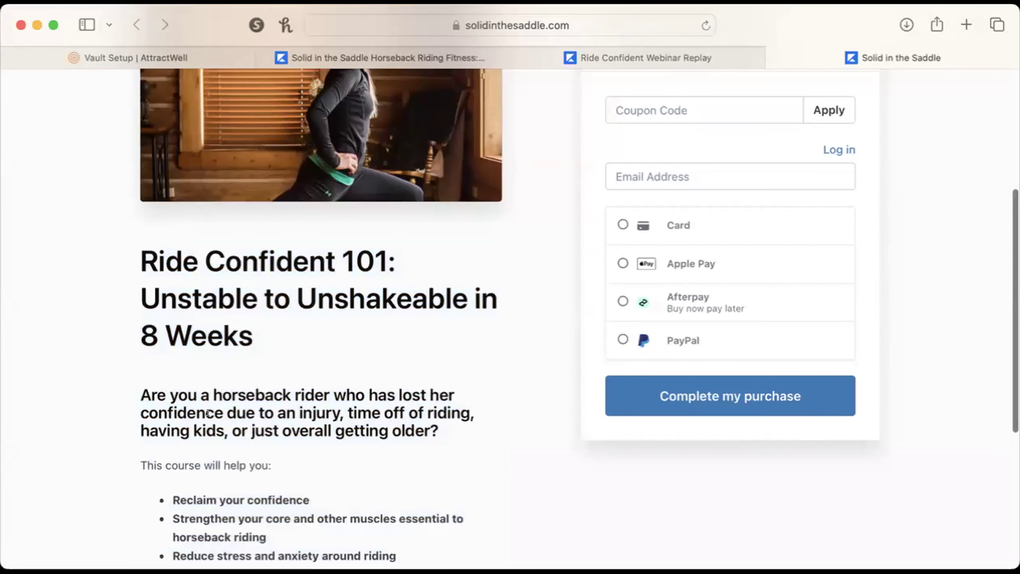
scroll(209, 413, down, 5)
scroll(264, 431, down, 3)
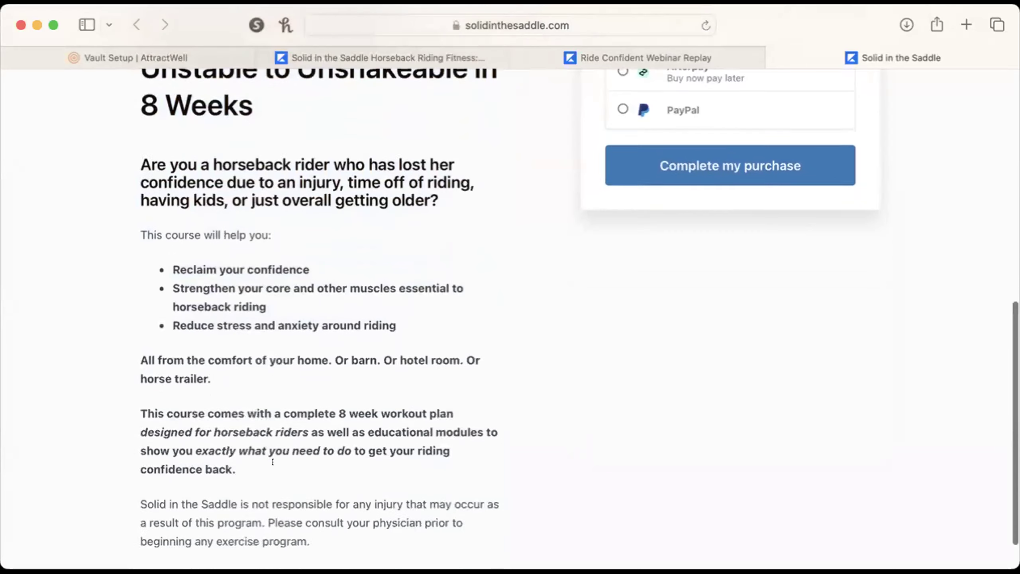
click(184, 55)
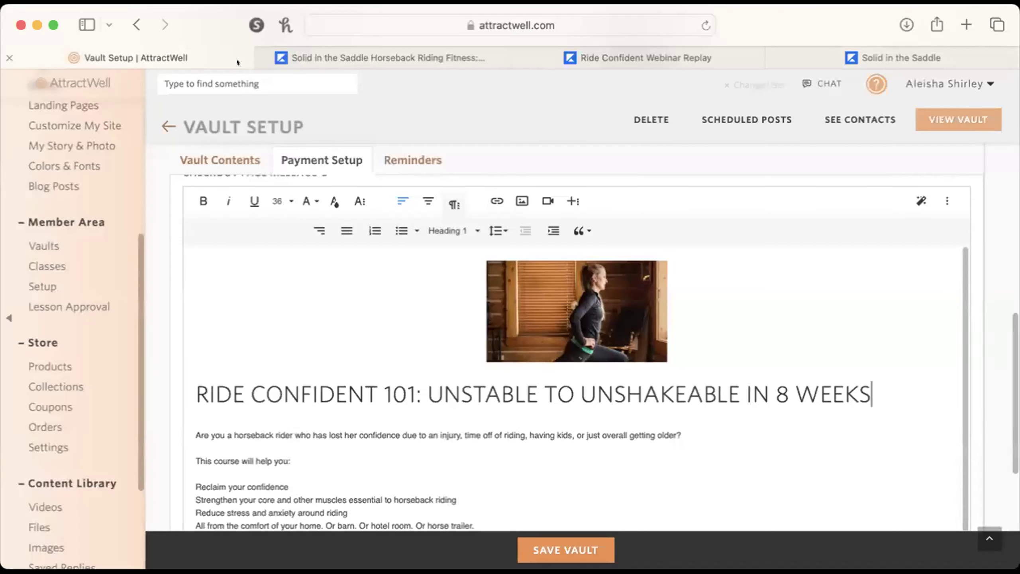
drag(196, 435, 679, 434)
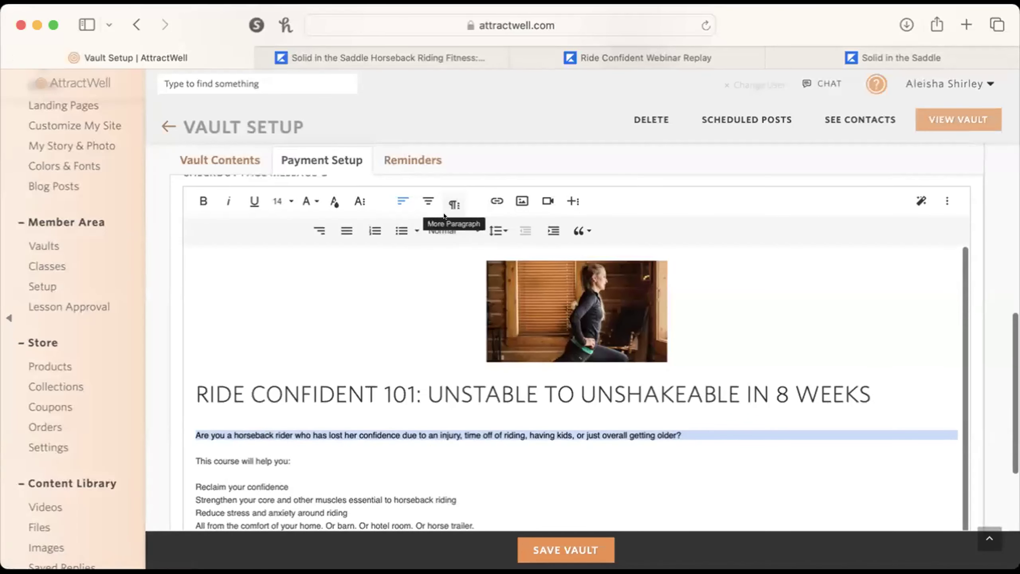
click(450, 231)
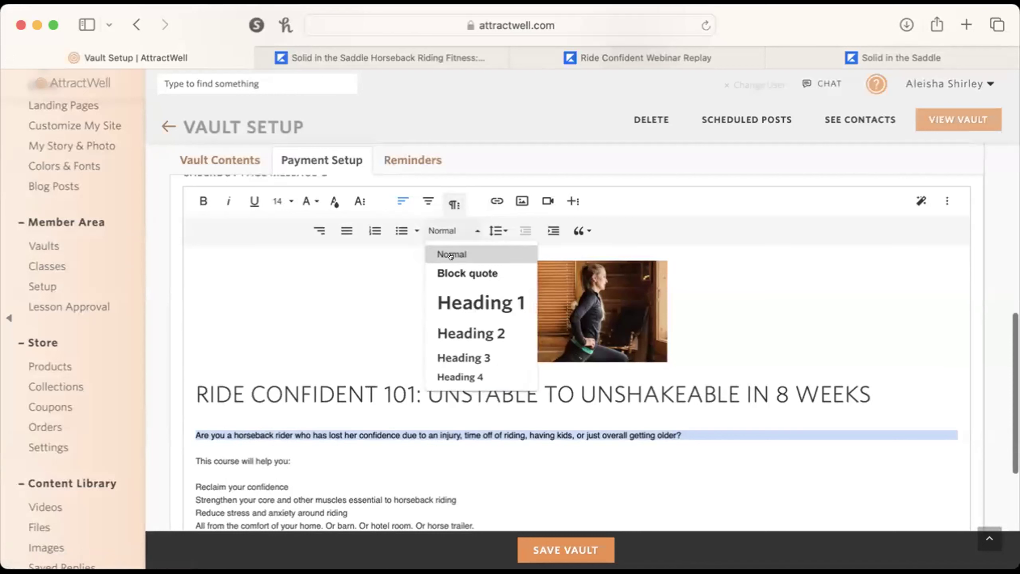
click(458, 358)
click(445, 242)
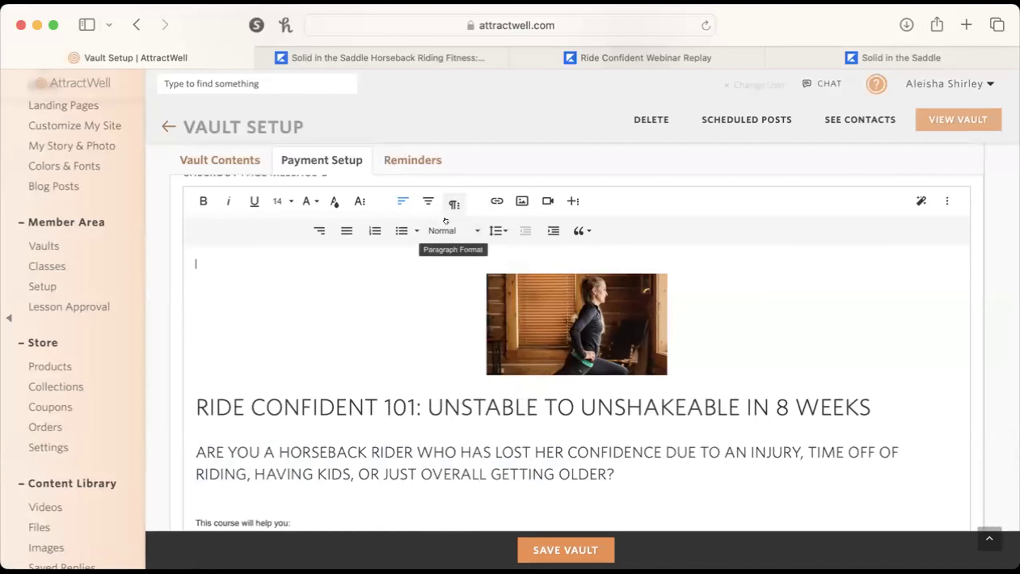
Step: Format the "Are you a horseback rider" question in the checkout message as Heading 4
drag(195, 452, 666, 490)
click(448, 230)
click(461, 376)
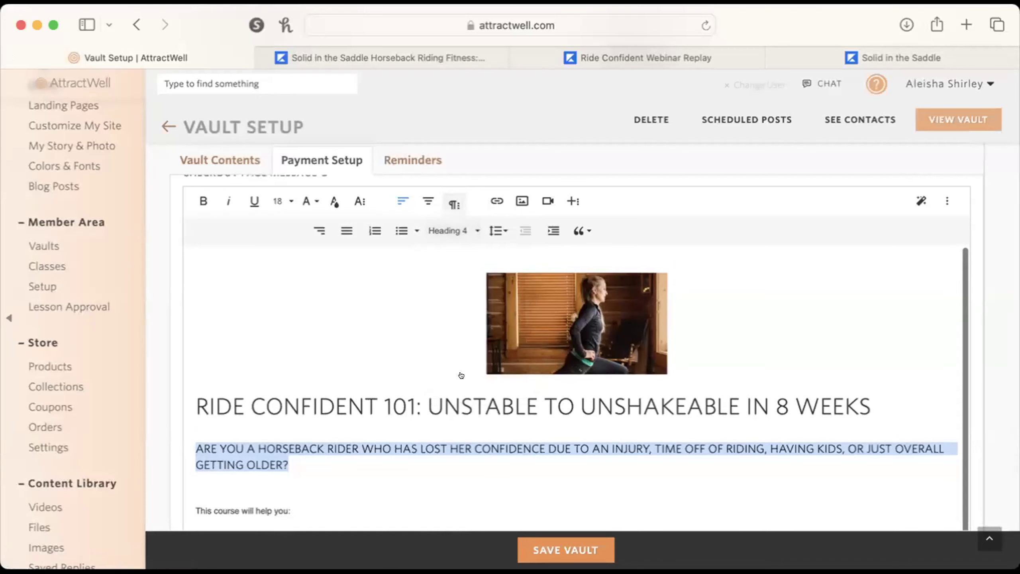
Step: Following the existing checkout page, bold the checkout message text from "Reclaim your confidence" into the 8 week workout plan sentence
scroll(462, 362, down, 7)
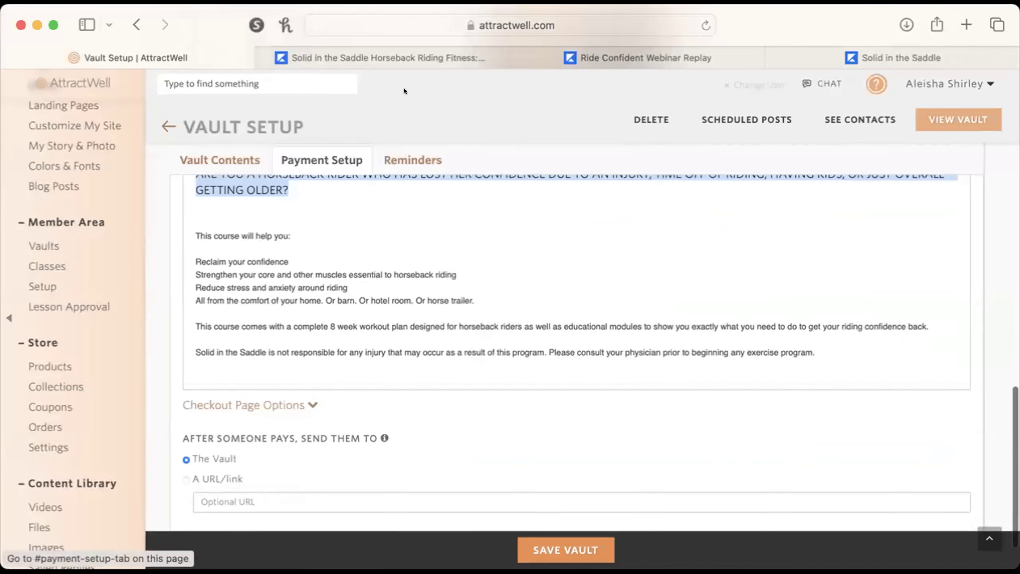
click(585, 48)
click(844, 49)
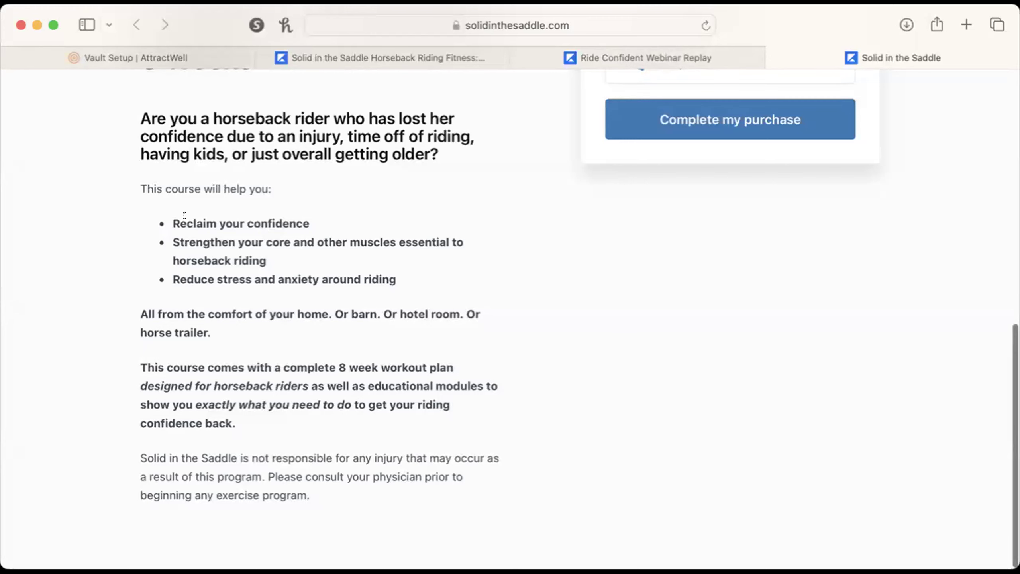
drag(169, 216, 261, 425)
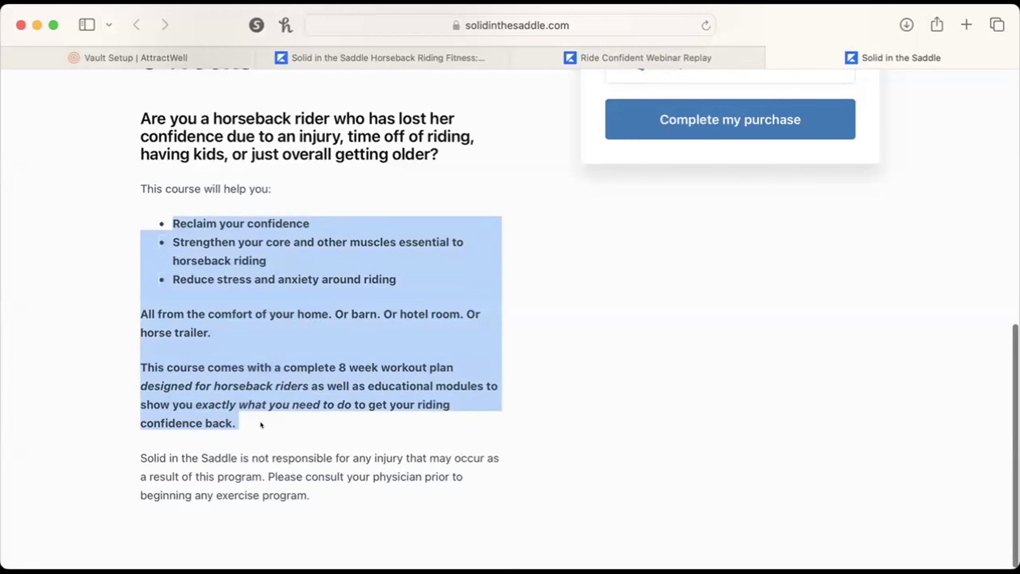
click(196, 50)
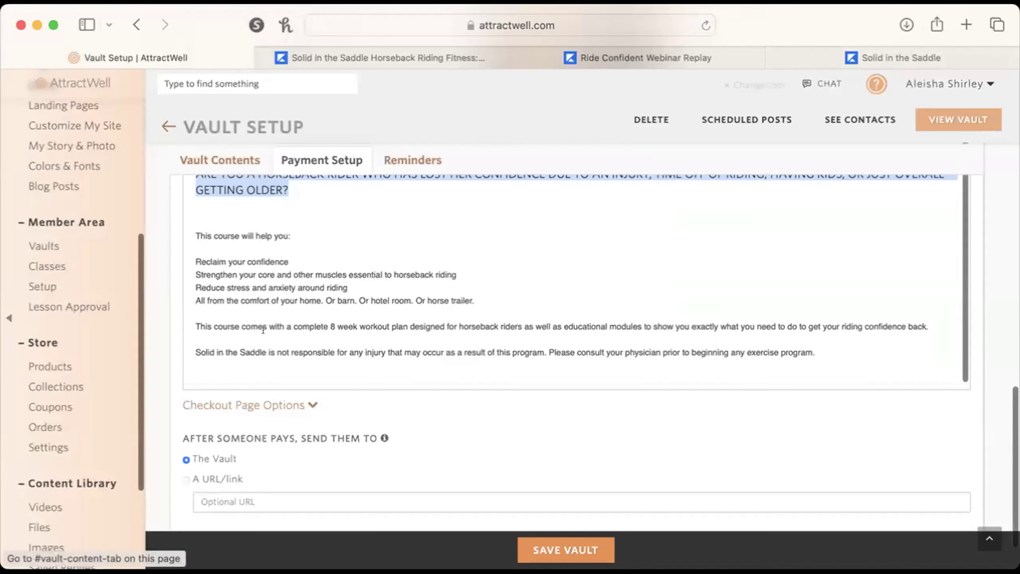
drag(188, 261, 925, 319)
click(520, 279)
drag(196, 261, 920, 326)
click(857, 319)
click(311, 287)
drag(186, 258, 858, 318)
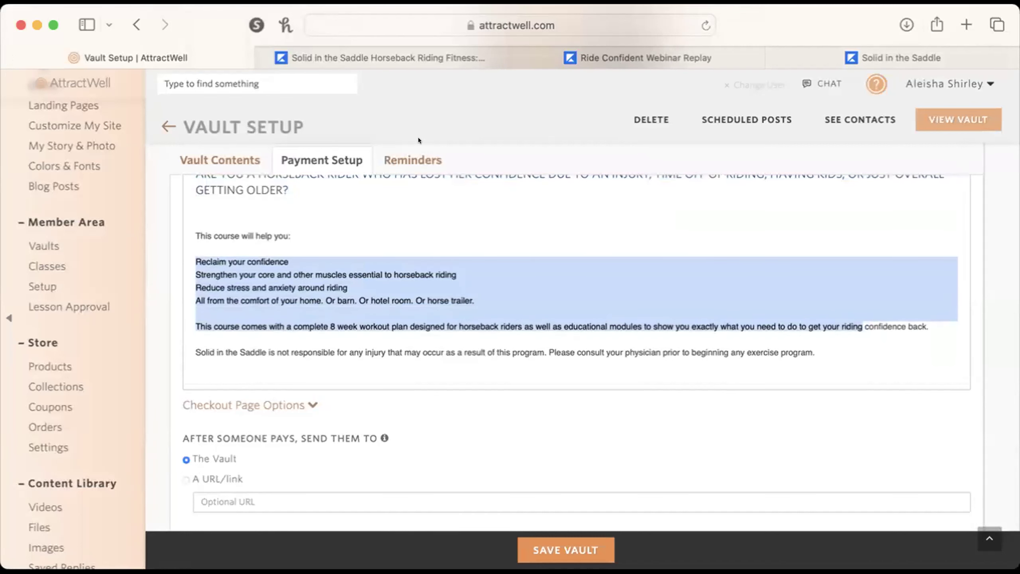
scroll(418, 241, up, 6)
click(191, 233)
scroll(925, 396, down, 5)
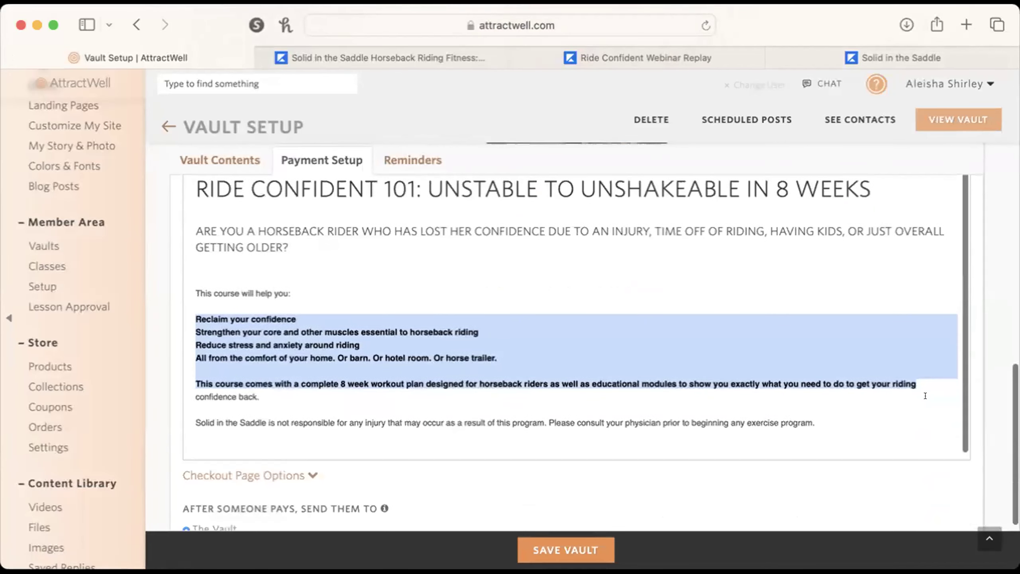
Step: Bold the rest of the 8 week workout plan sentence, through "confidence back."
drag(376, 400, 328, 375)
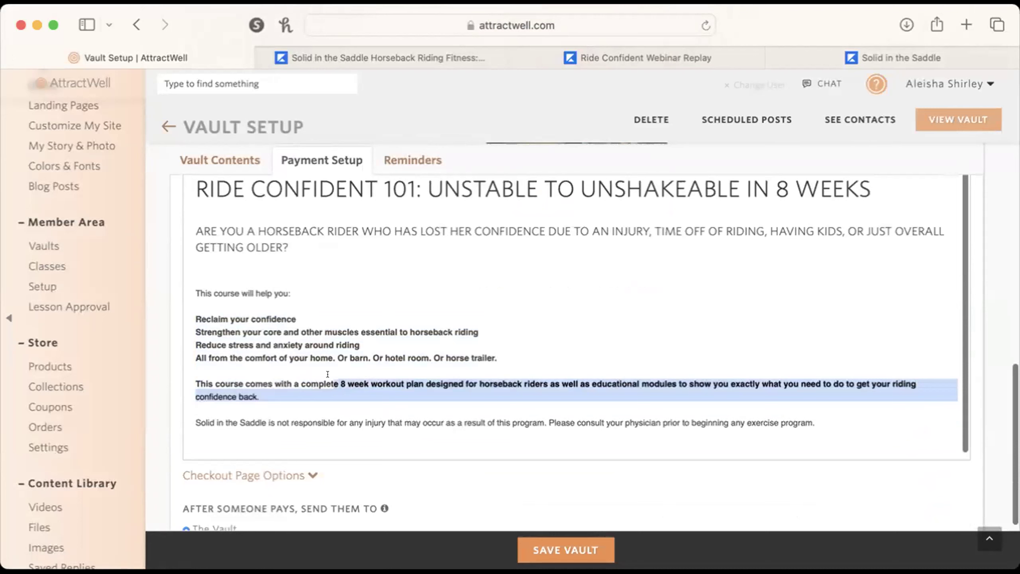
scroll(144, 212, up, 5)
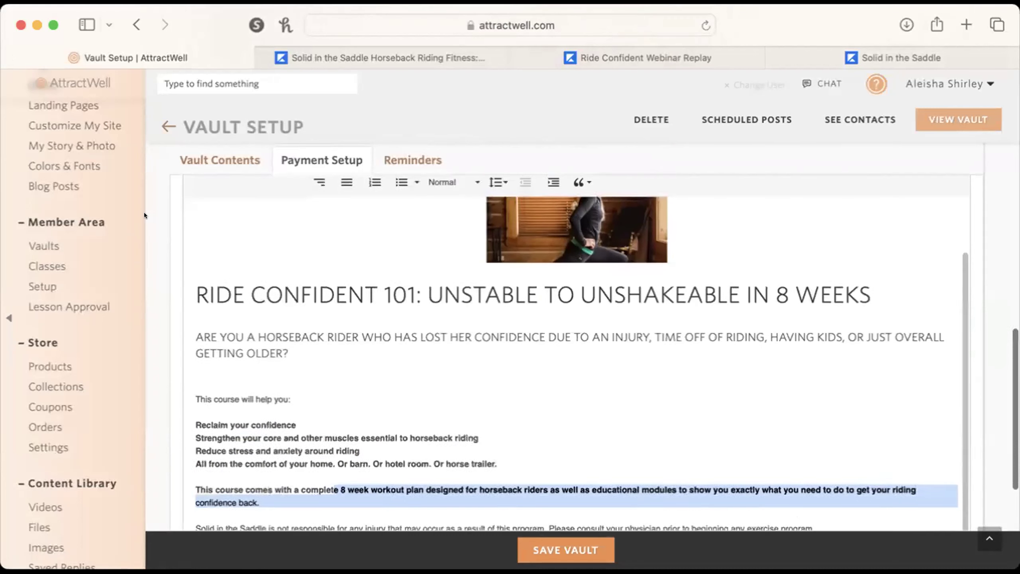
scroll(160, 232, down, 6)
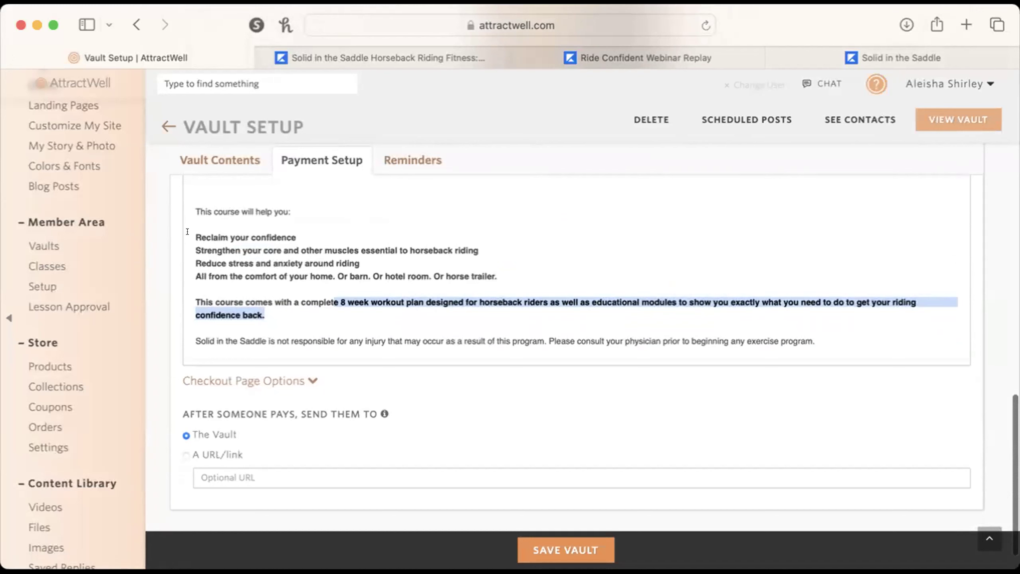
click(187, 232)
scroll(1001, 284, up, 5)
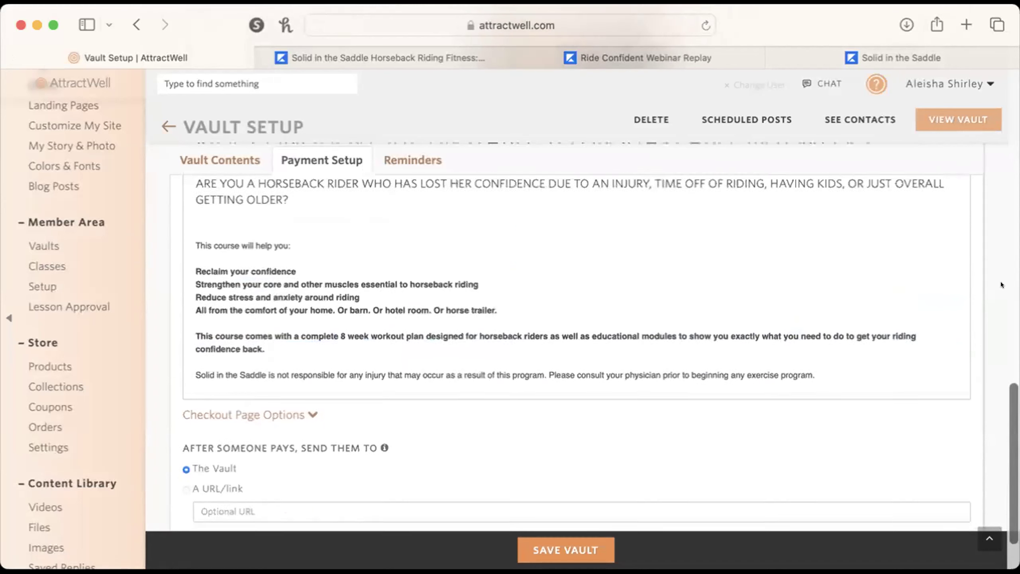
scroll(1001, 284, up, 3)
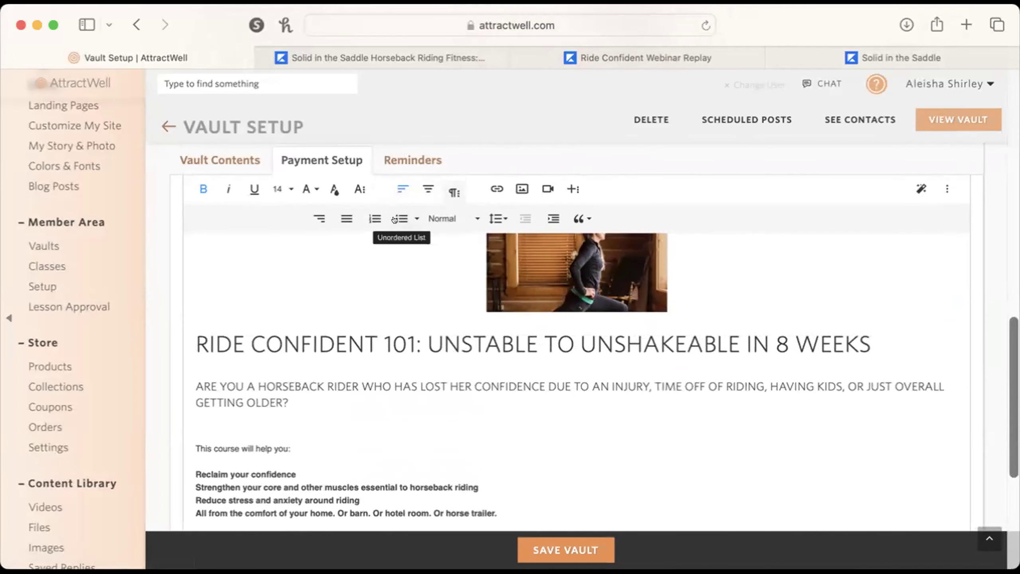
scroll(443, 256, down, 5)
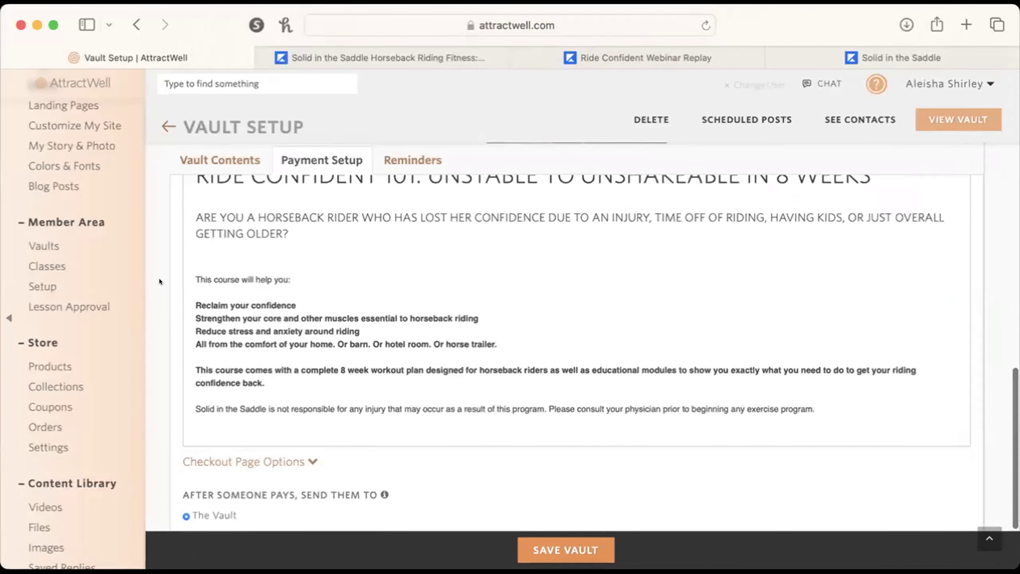
drag(185, 296, 442, 335)
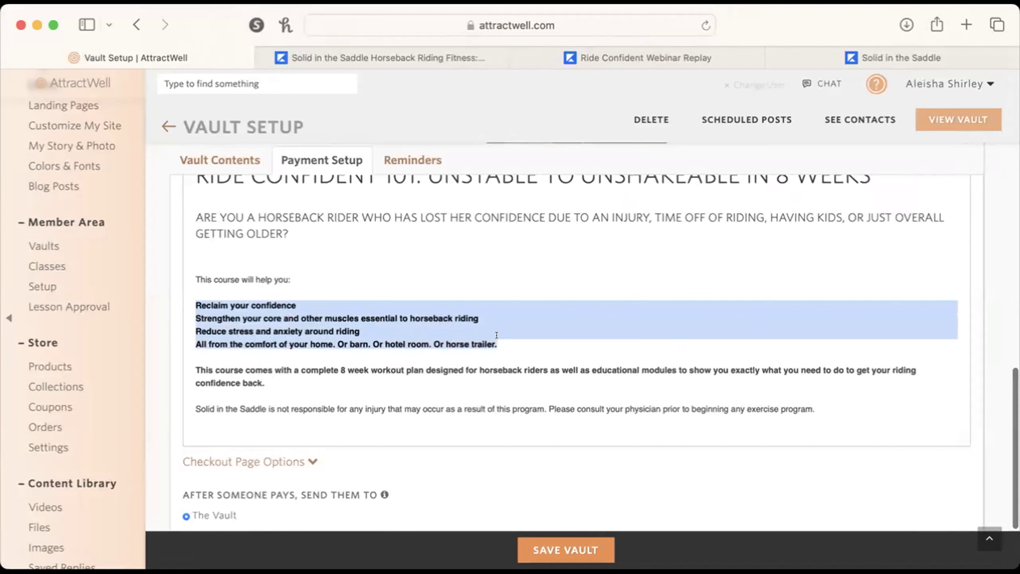
scroll(157, 320, up, 5)
scroll(158, 320, down, 2)
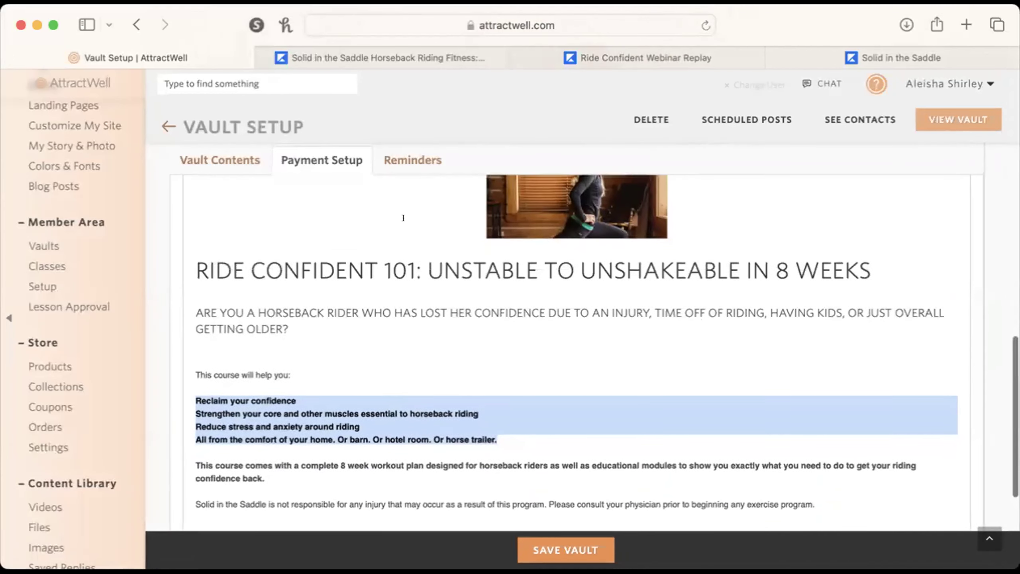
Step: Matching the existing checkout page, make an unordered list of the three lines from "Reclaim your confidence" to "Reduce stress and anxiety around riding"
click(911, 49)
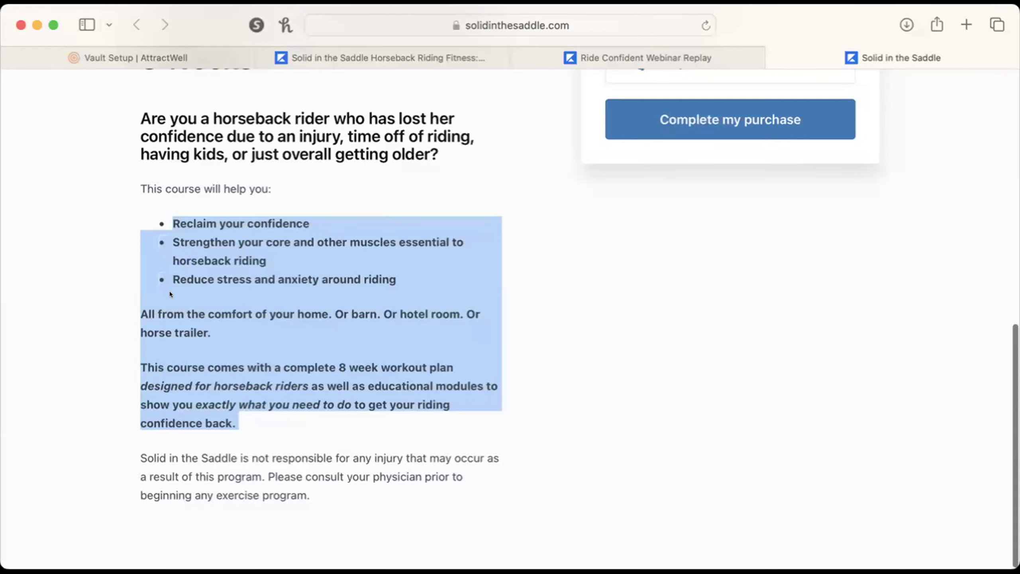
click(188, 58)
click(221, 418)
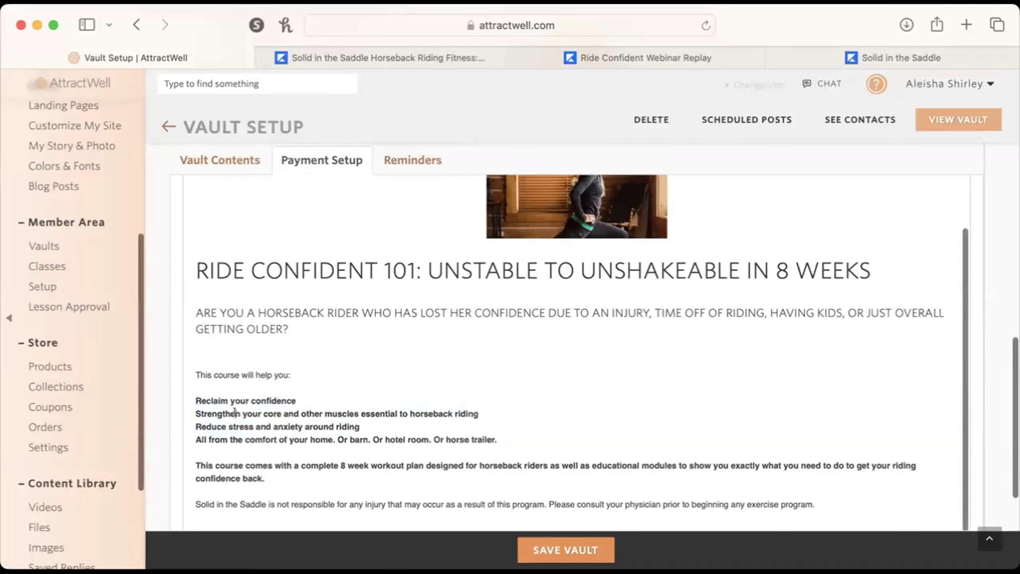
mouse_move(361, 427)
mouse_down()
mouse_move(169, 396)
mouse_move(170, 385)
mouse_move(197, 399)
mouse_move(353, 414)
mouse_up()
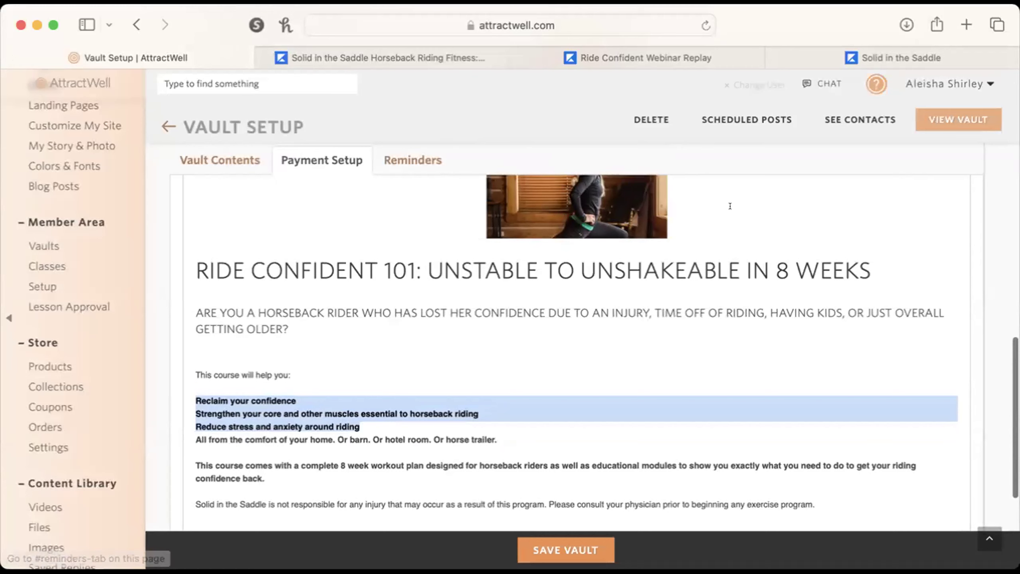
scroll(997, 254, up, 3)
scroll(996, 253, up, 3)
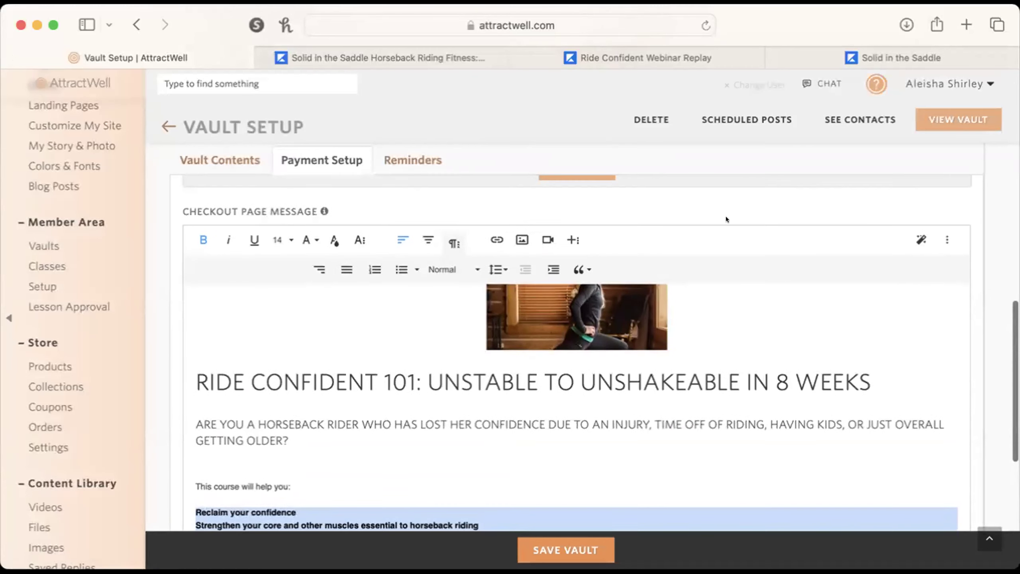
click(402, 270)
scroll(343, 385, down, 10)
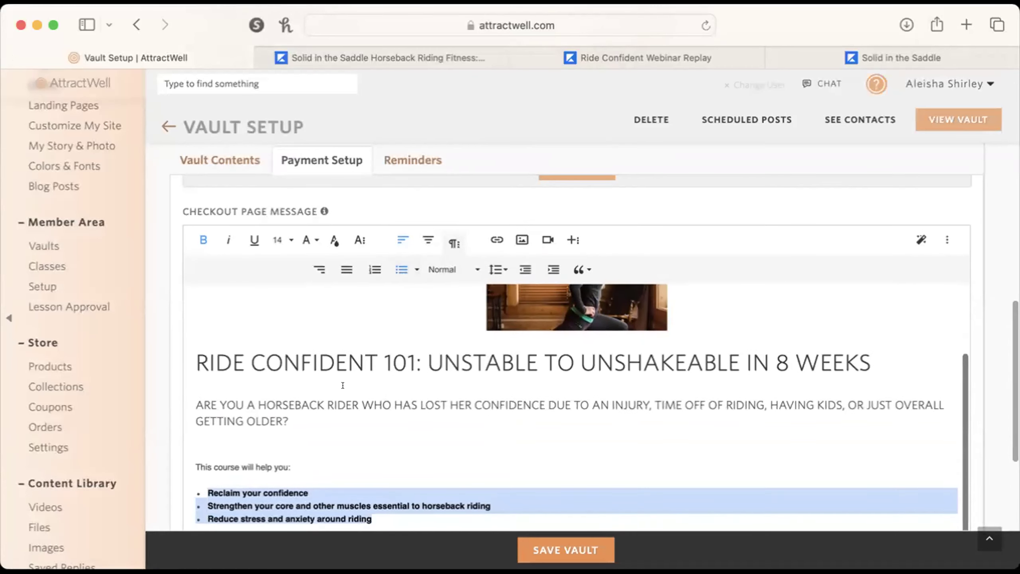
click(196, 376)
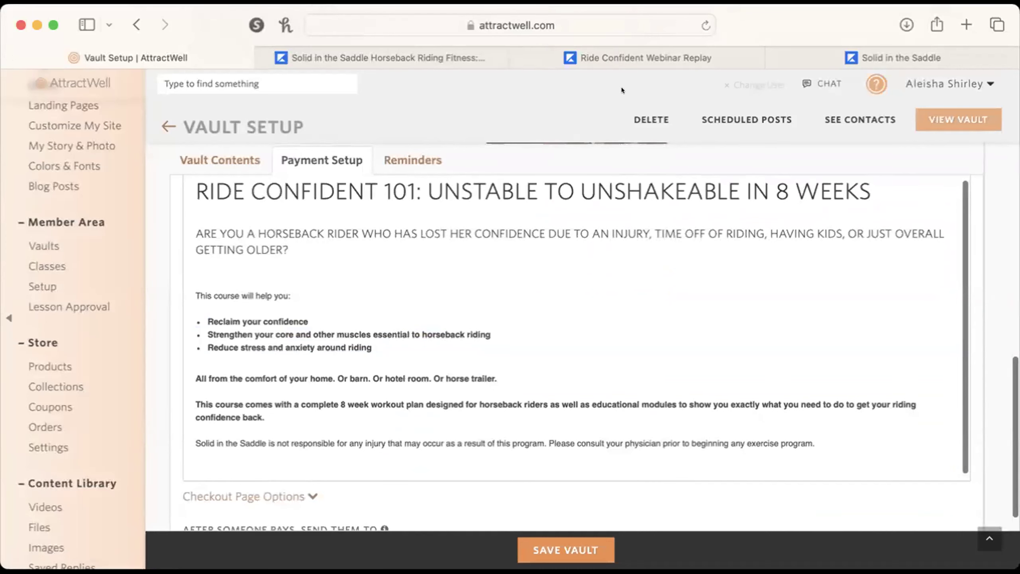
Step: Recheck the description on the existing checkout page and save the vault with its formatted checkout message
key(ctrl+shift+Tab)
scroll(606, 312, up, 1)
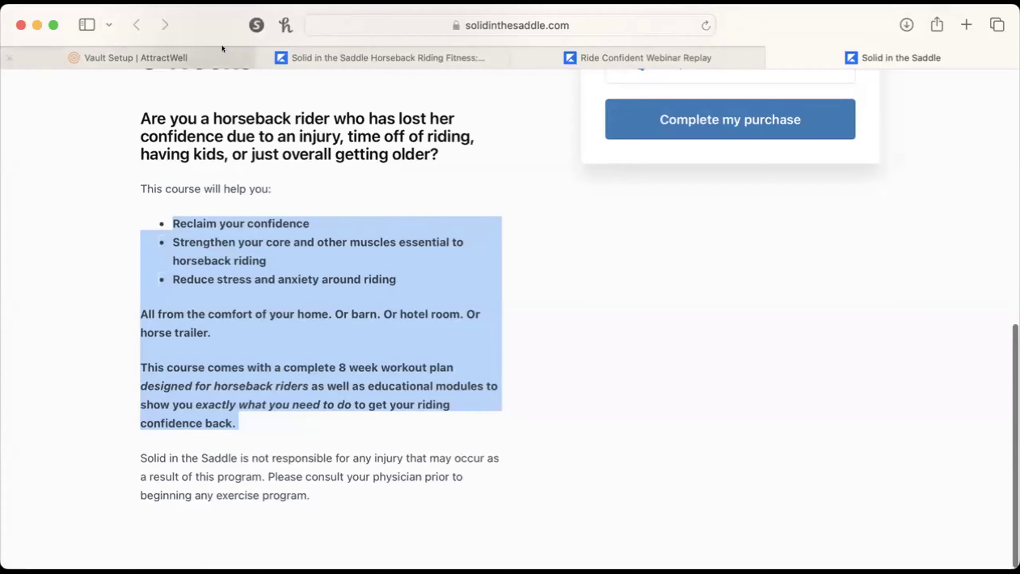
click(241, 53)
scroll(829, 371, down, 5)
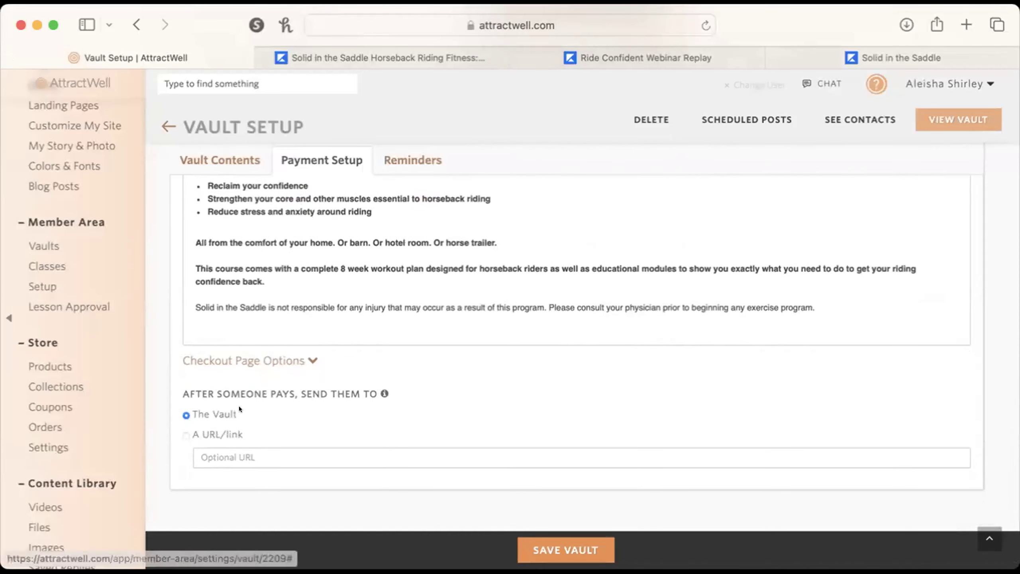
click(547, 550)
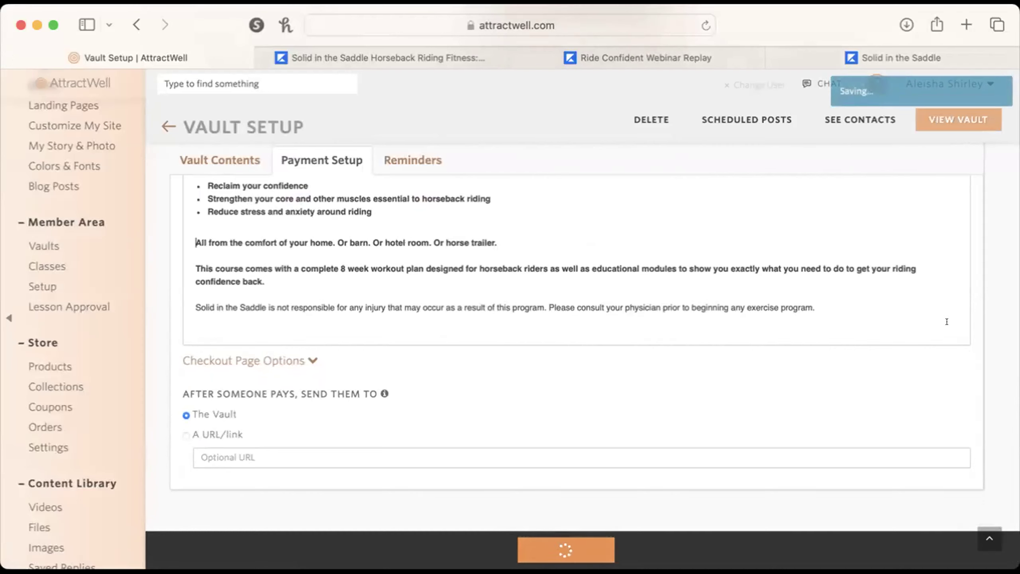
Step: Remove the blank line above "This course will help you:" and check the image layout on the existing checkout page
scroll(975, 306, up, 6)
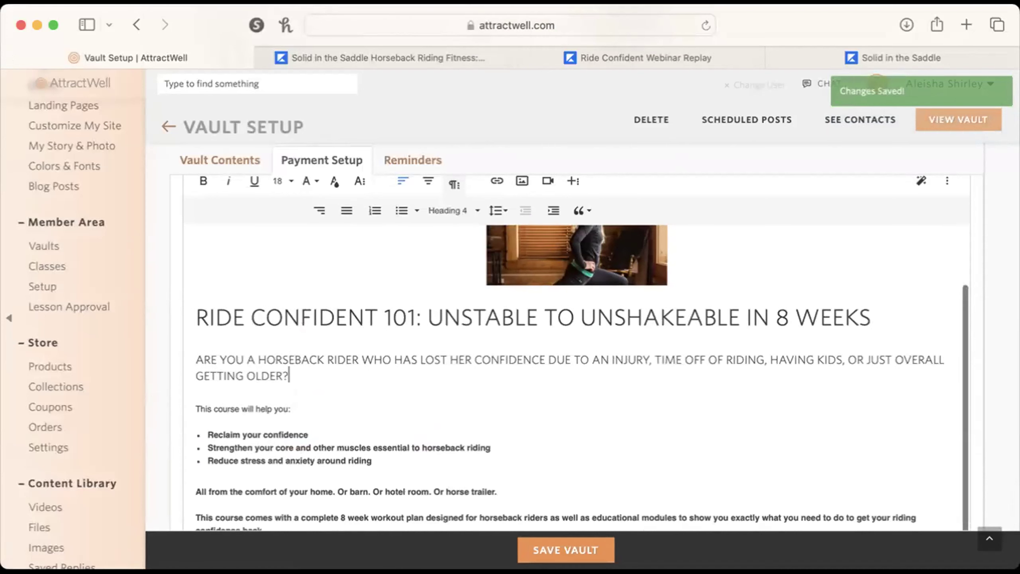
click(807, 57)
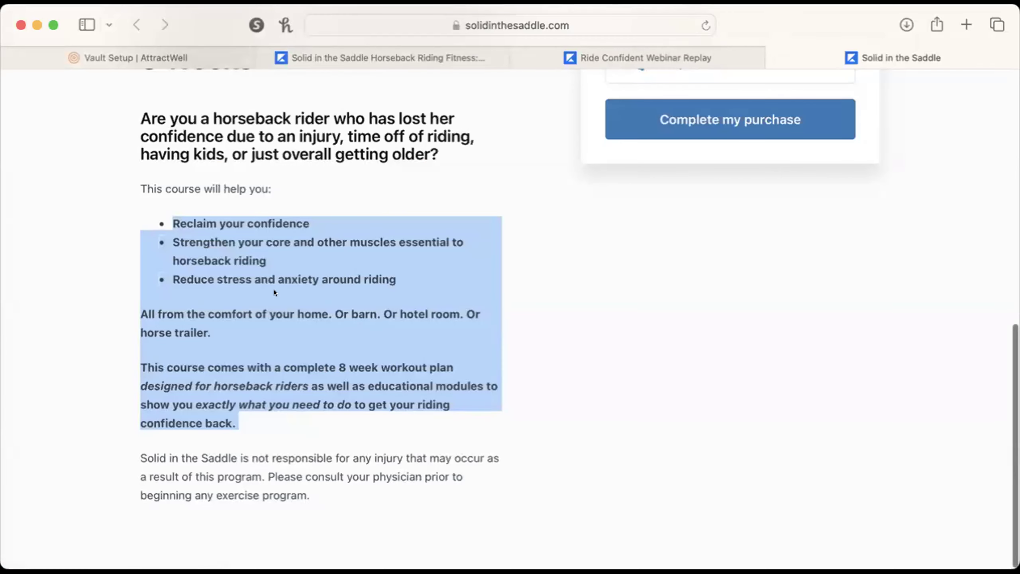
click(636, 328)
scroll(519, 526, up, 10)
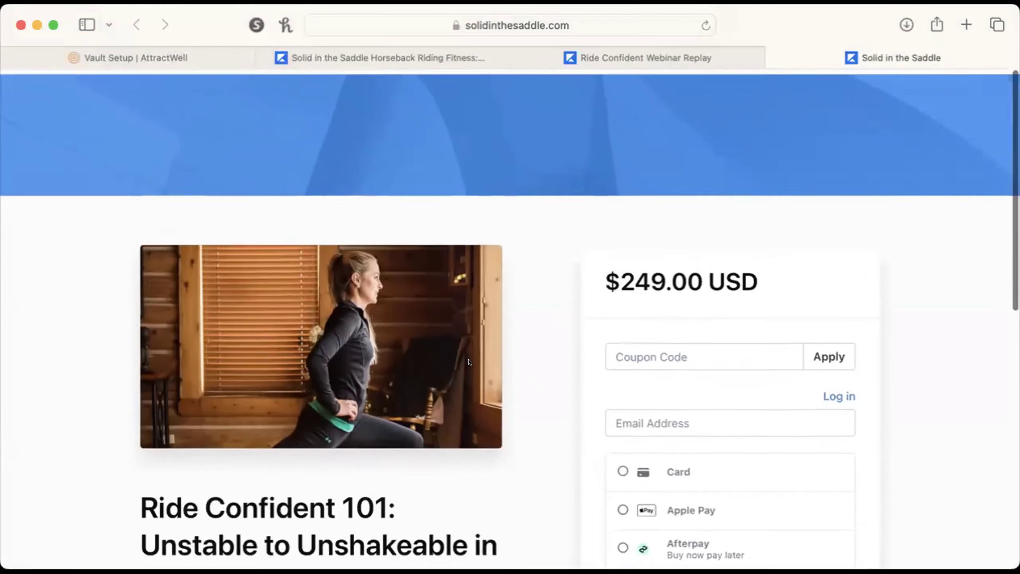
scroll(214, 449, down, 10)
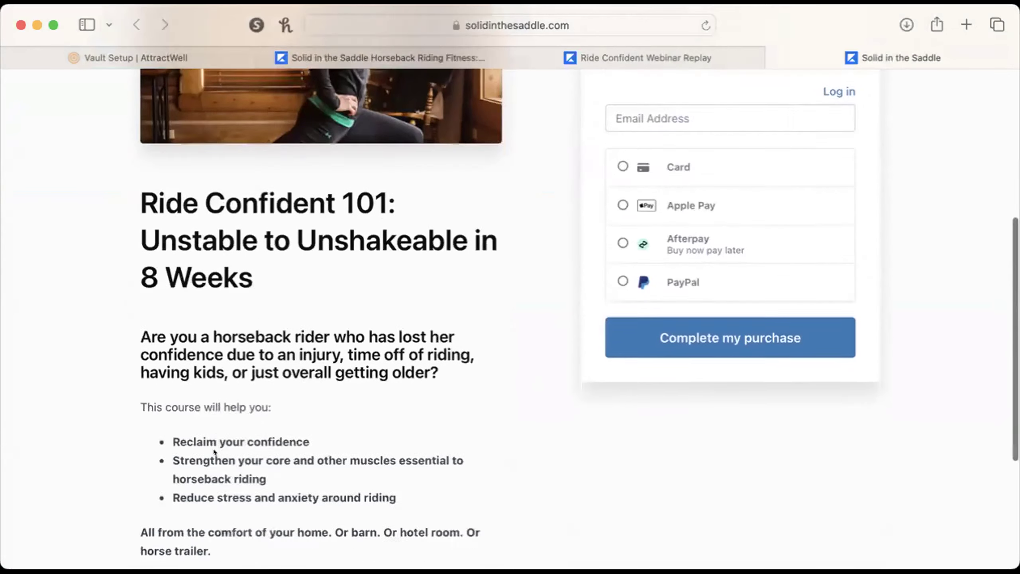
click(173, 49)
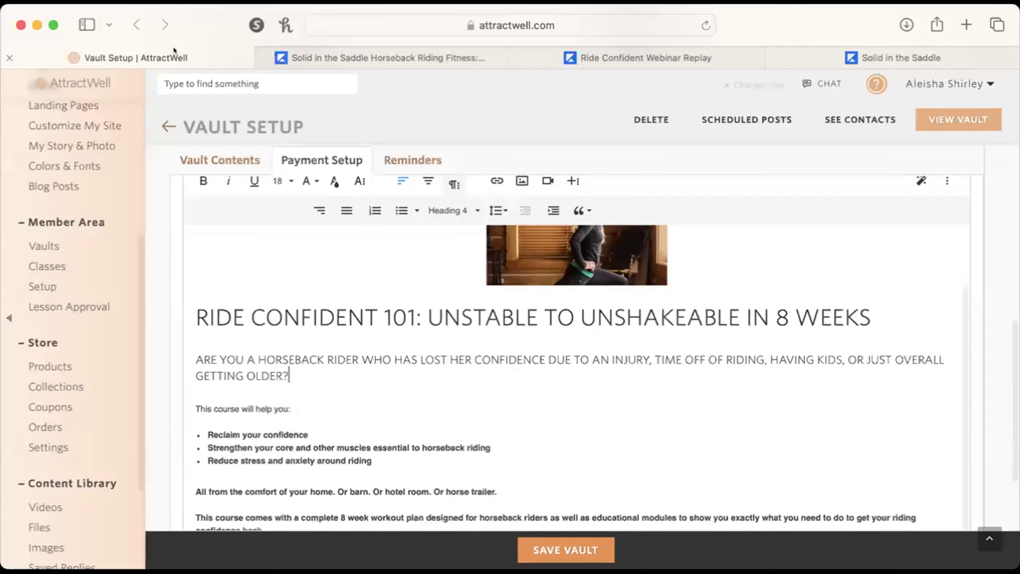
Step: Left-align the checkout message image and enlarge it to a little under half the message's width
click(564, 269)
scroll(682, 269, up, 3)
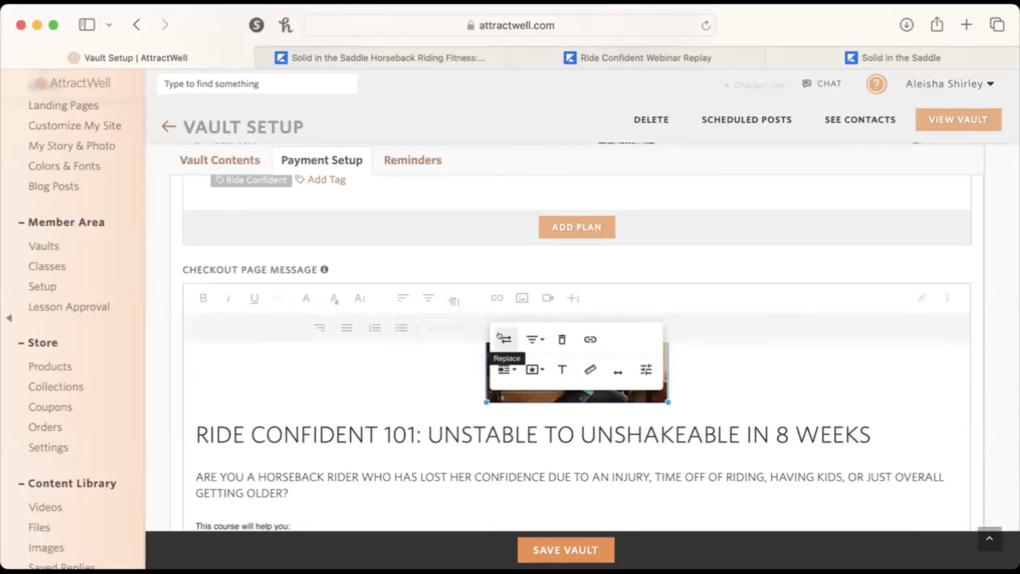
click(534, 340)
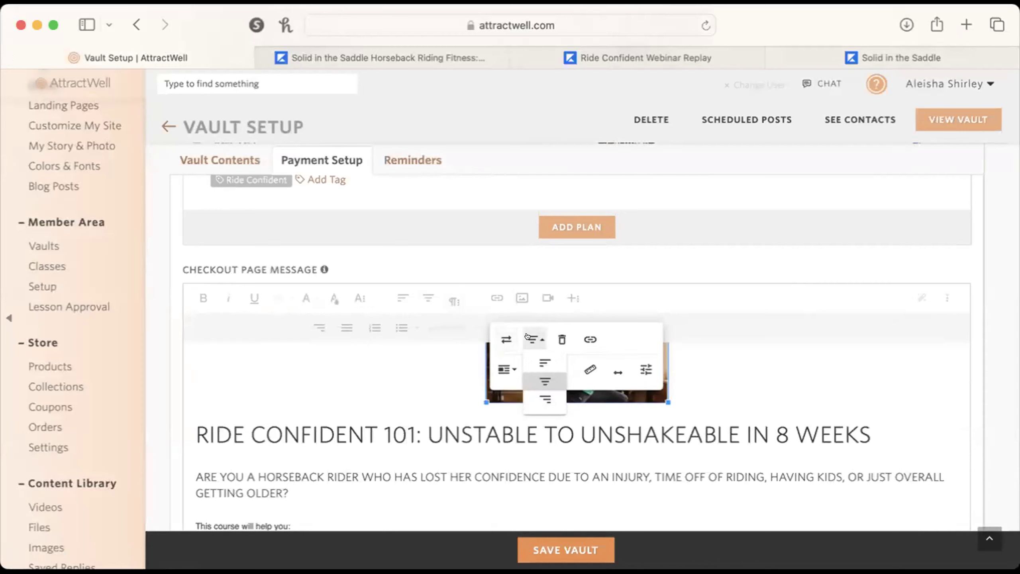
click(540, 361)
drag(379, 400, 510, 435)
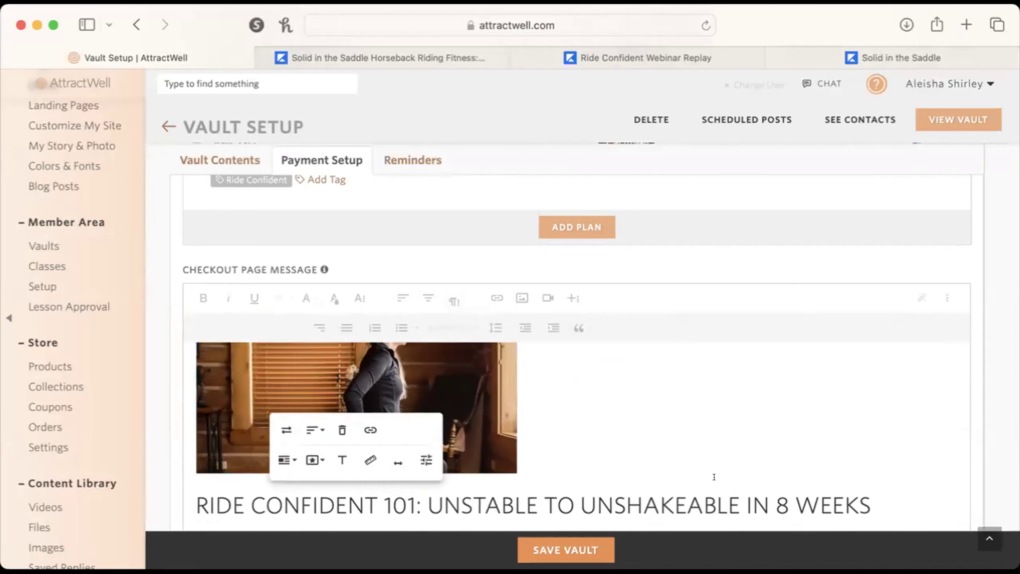
Step: Save the vault with the revised checkout message and copy the link to the vault's page
scroll(1001, 334, down, 5)
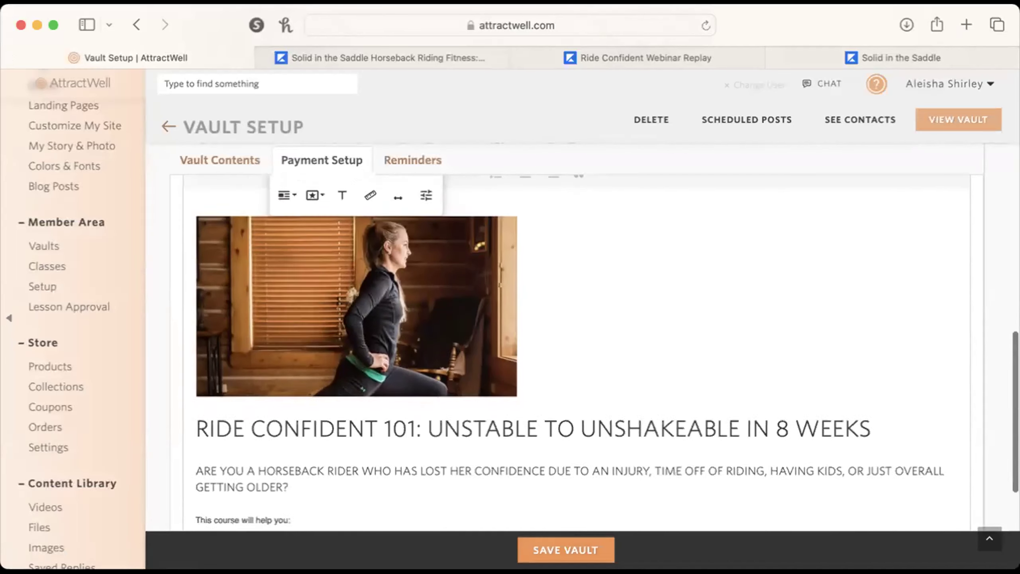
click(556, 552)
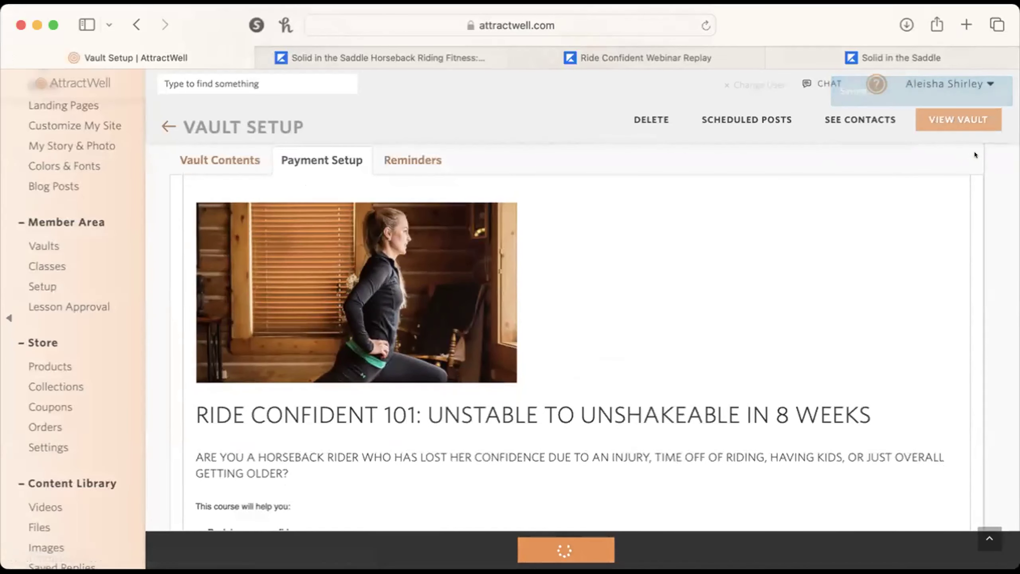
right_click(932, 111)
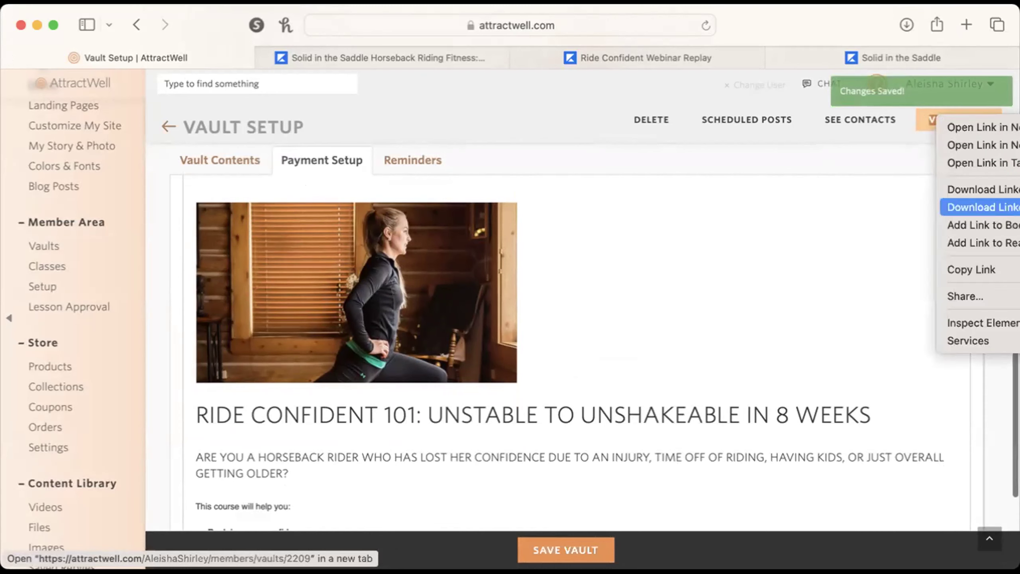
click(1003, 269)
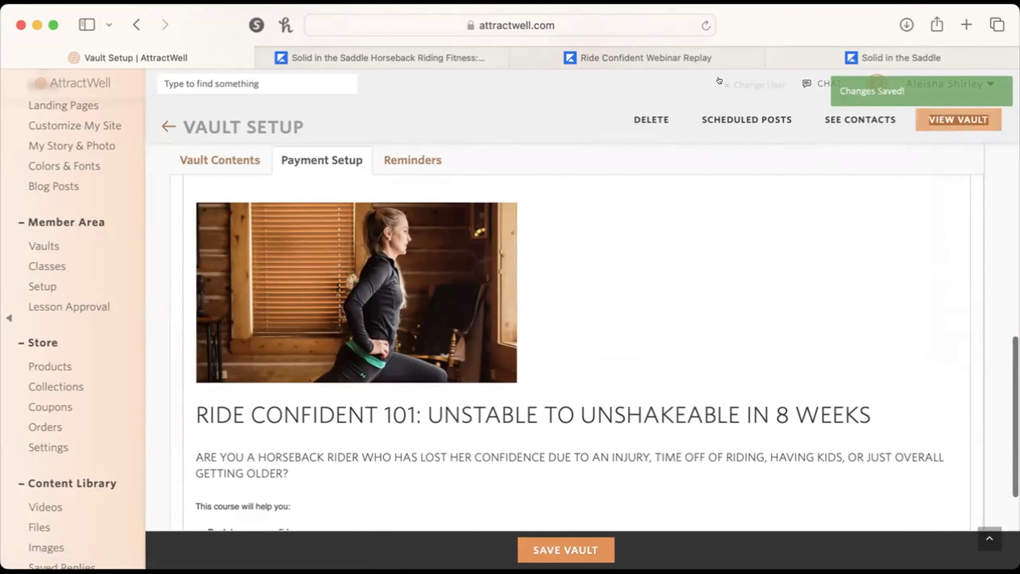
Step: Load the copied vault link in place of the old checkout page and check the address it leads to
click(855, 49)
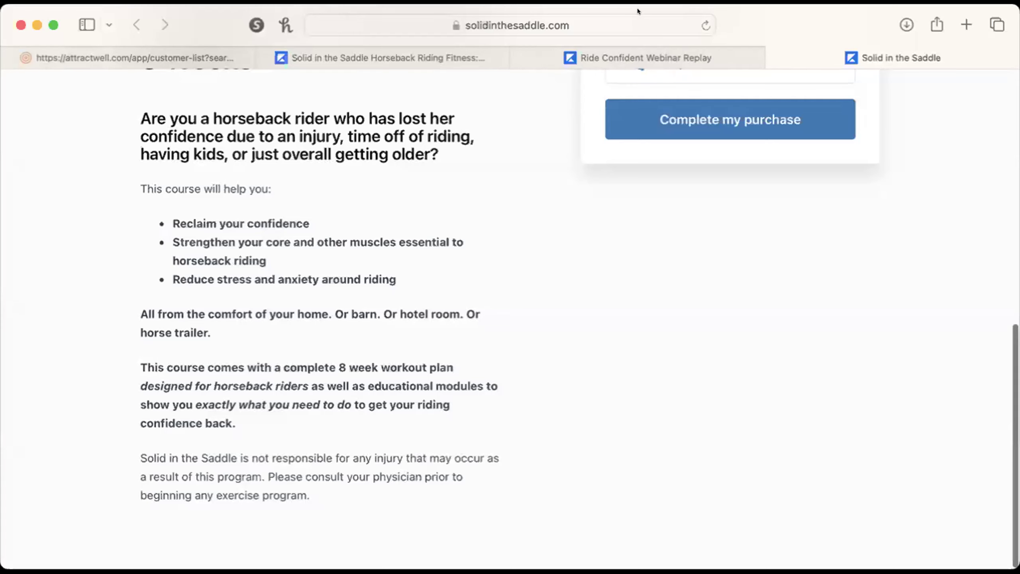
click(637, 19)
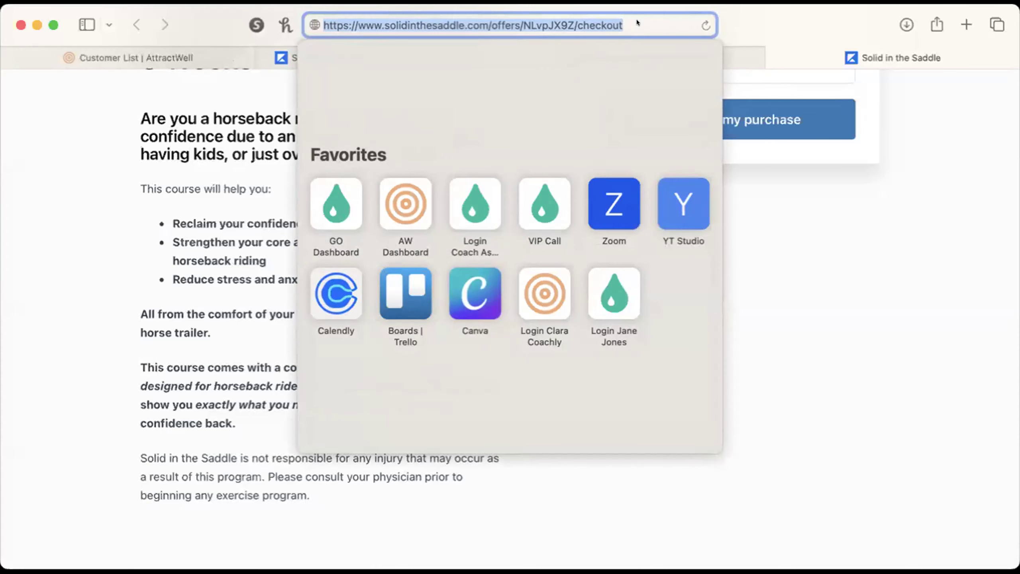
key(super+v)
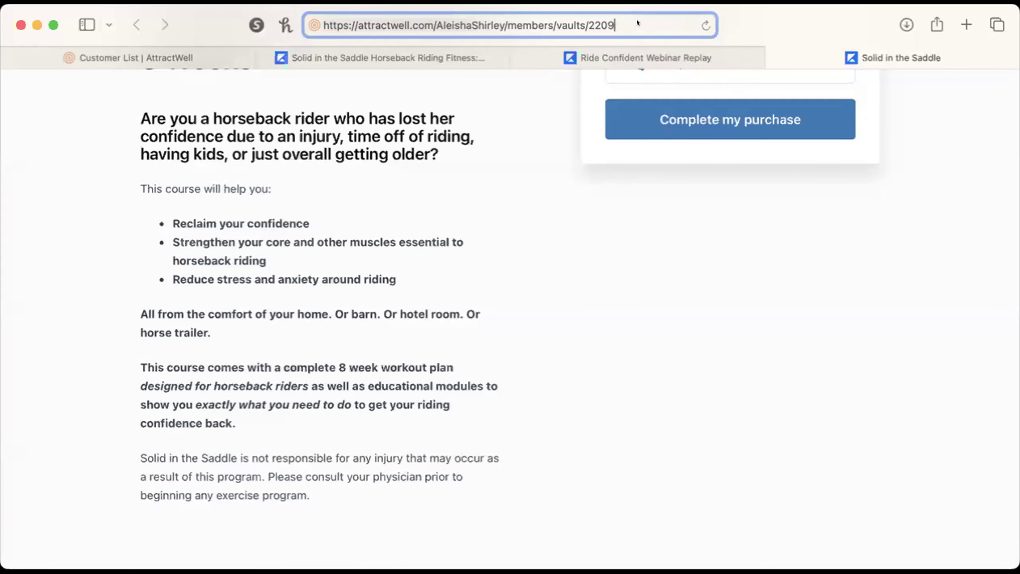
key(Return)
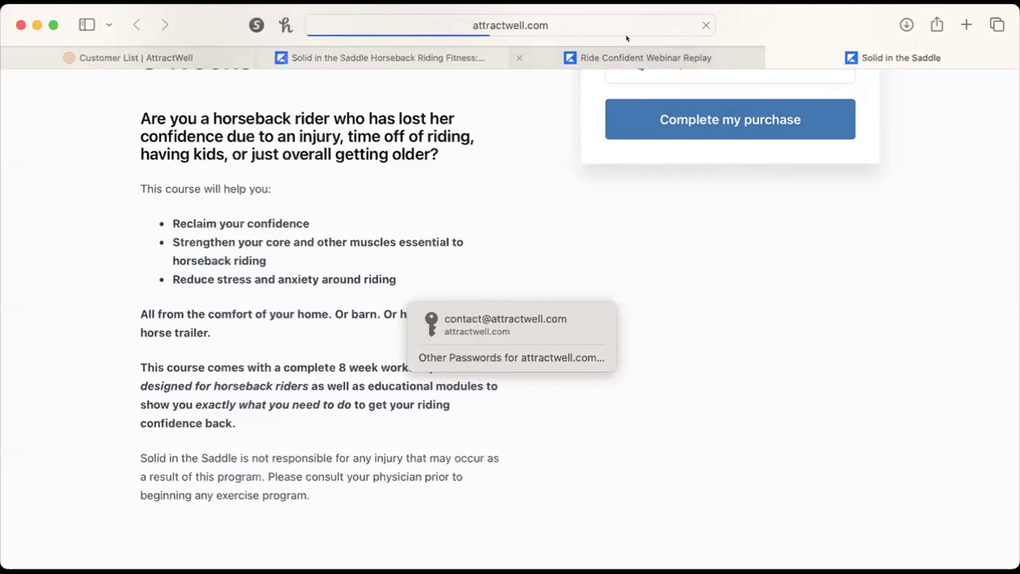
click(599, 23)
click(600, 24)
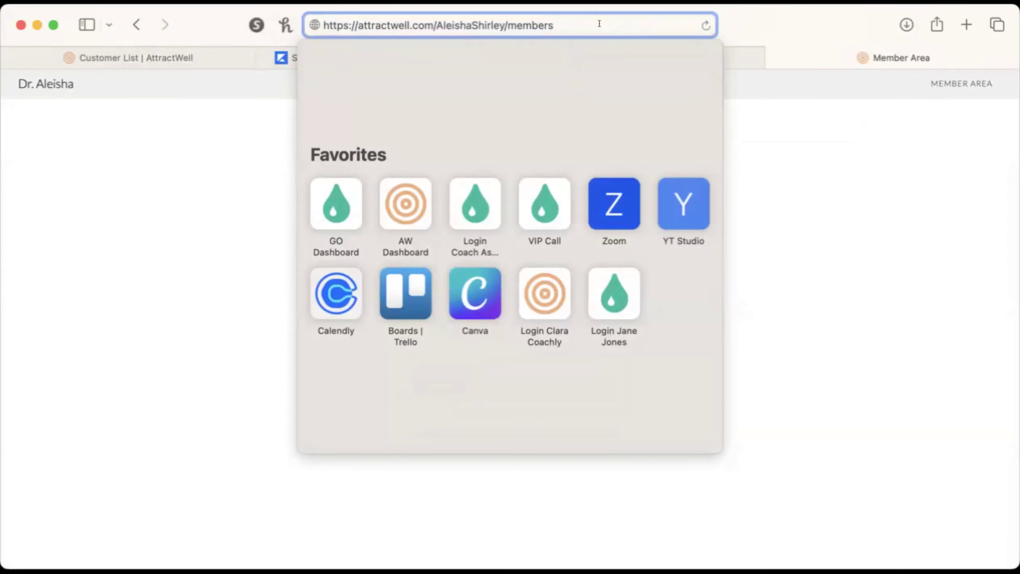
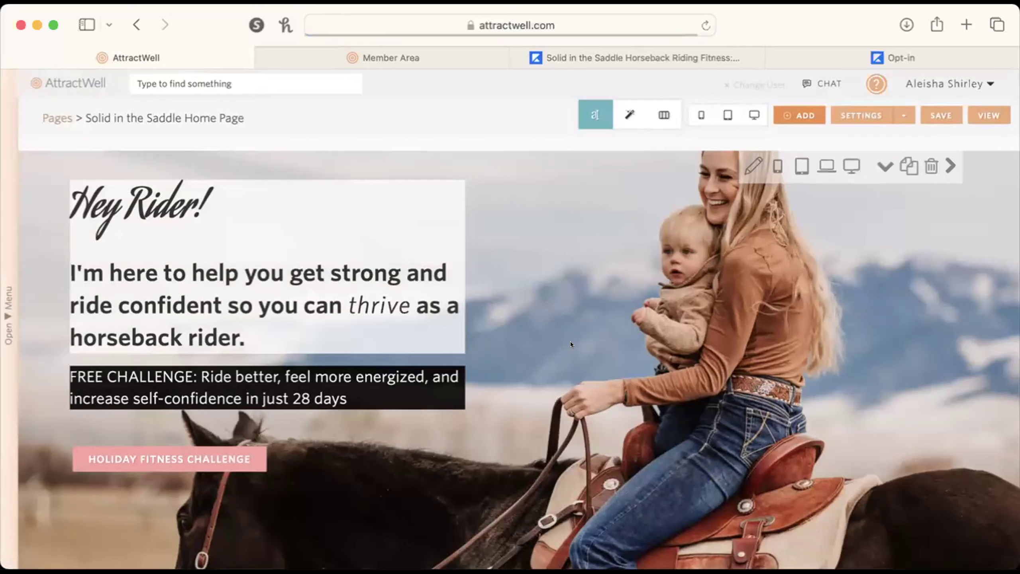
Step: Review every section of the Solid in the Saddle Home Page draft and look over the existing website's homepage for comparison
scroll(571, 341, down, 10)
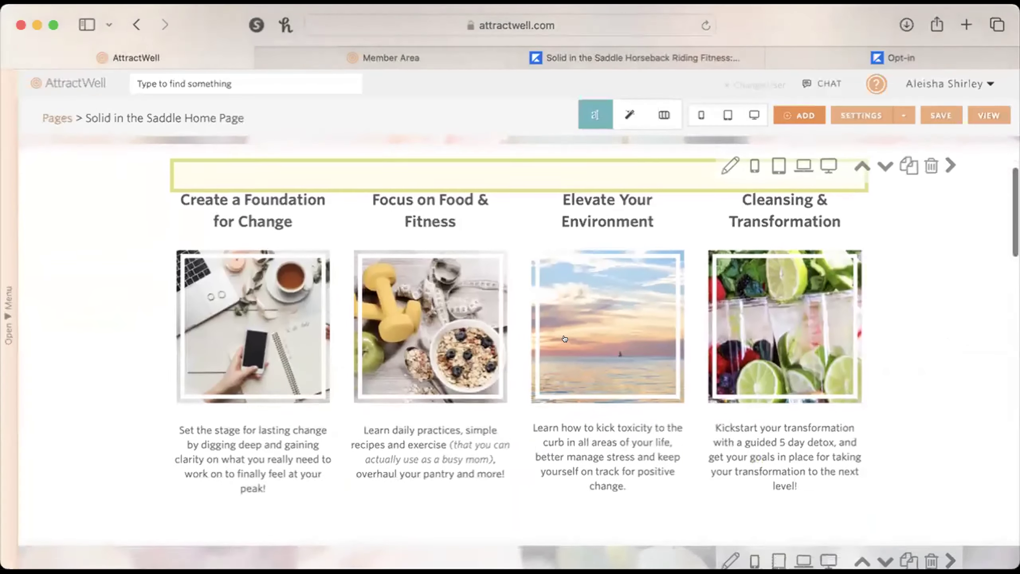
scroll(565, 339, down, 15)
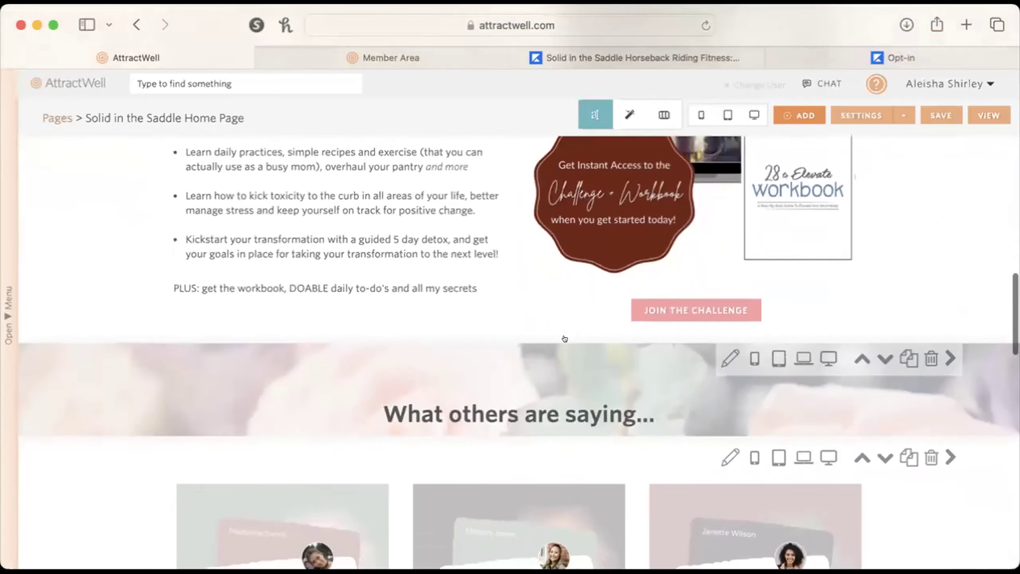
scroll(565, 339, down, 15)
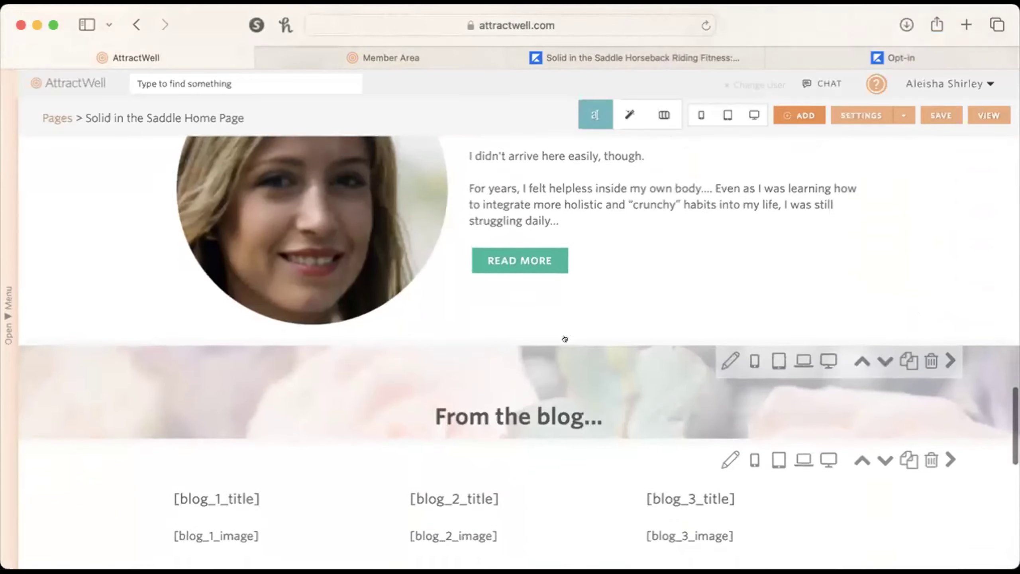
scroll(565, 339, down, 15)
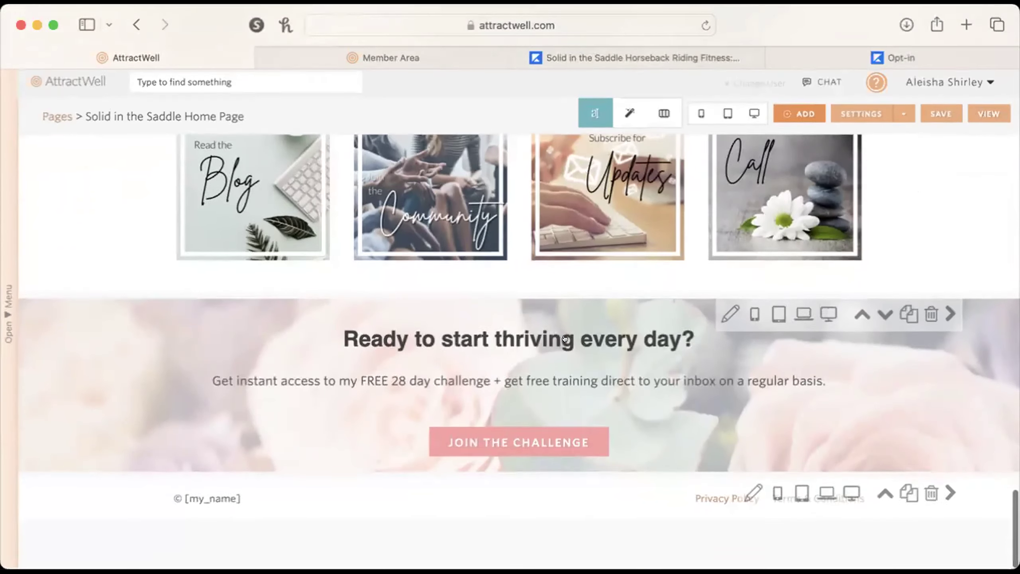
scroll(565, 339, up, 20)
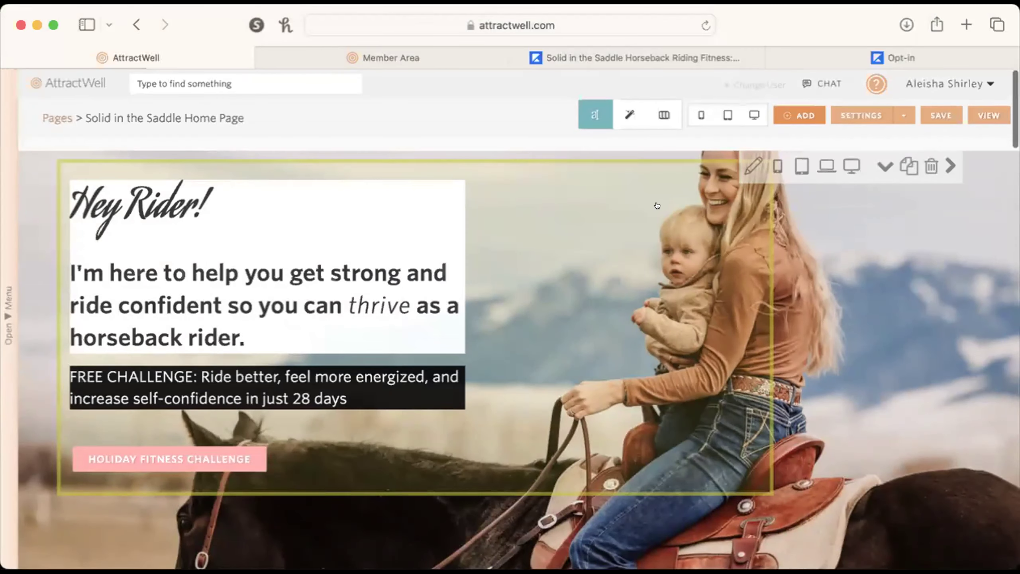
click(858, 46)
click(600, 48)
scroll(572, 254, down, 13)
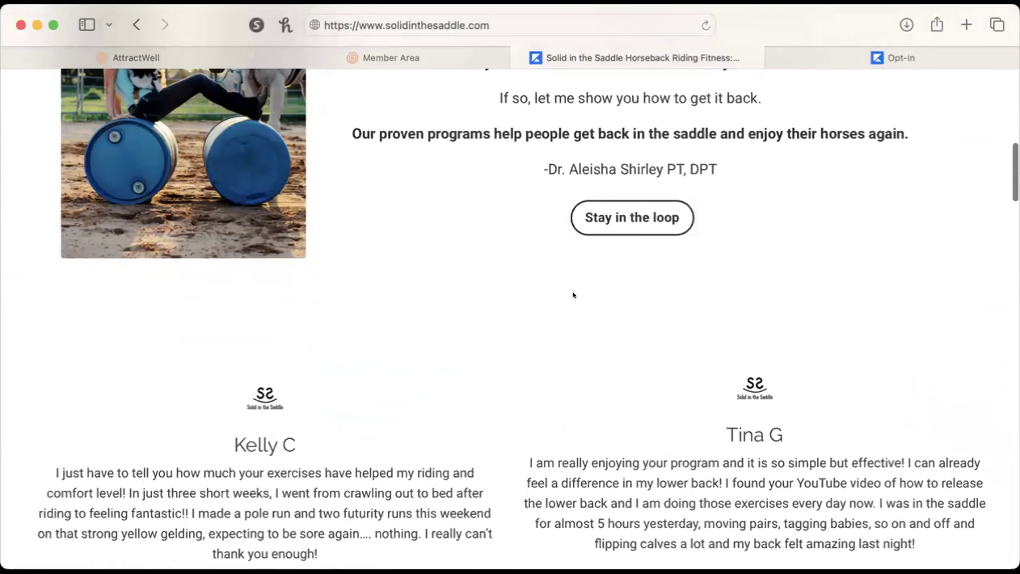
Step: Examine the draft home page's hero banner and the four columns under "How Solid in the Saddle Can Help You:"
click(209, 50)
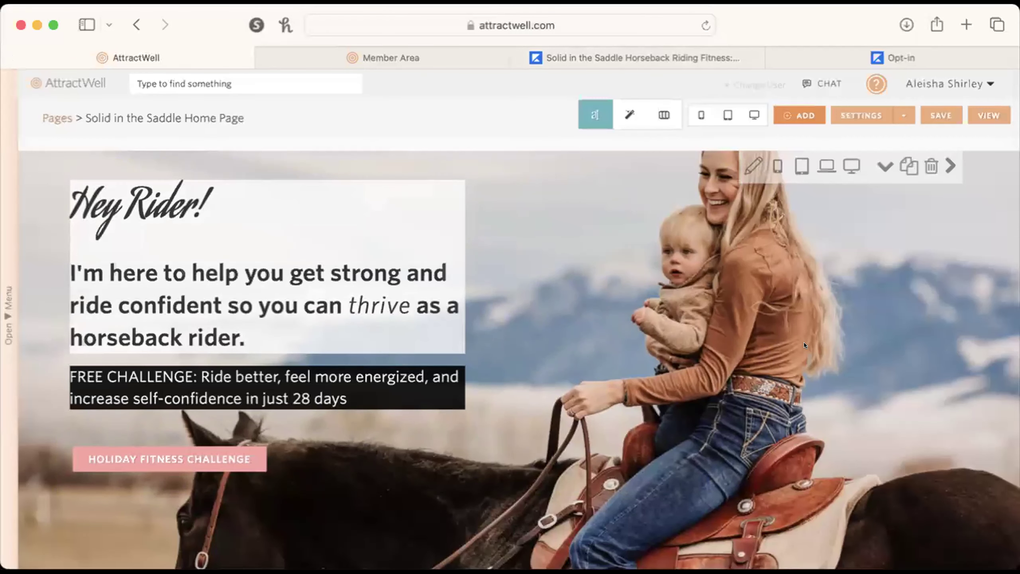
scroll(804, 344, down, 3)
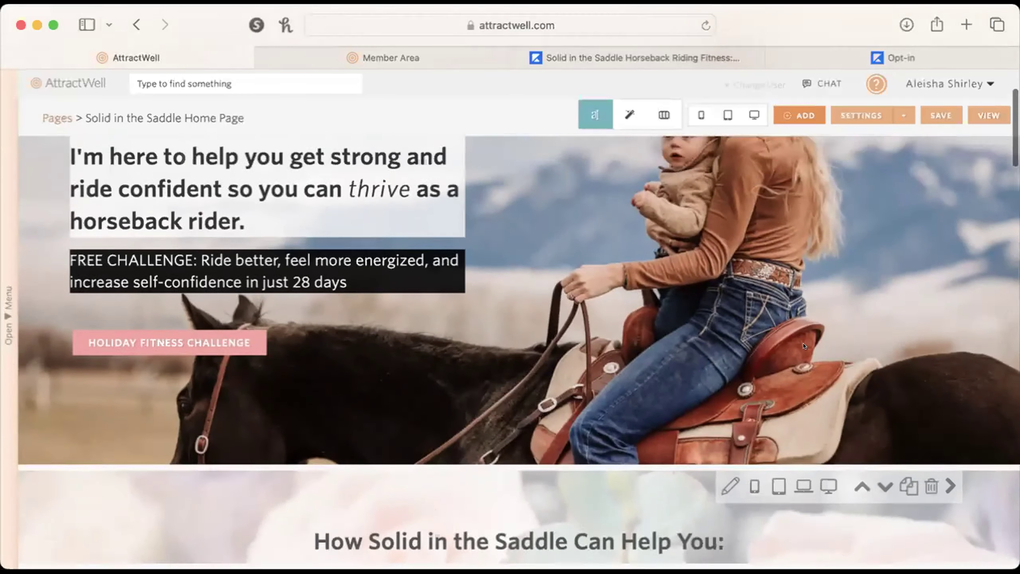
scroll(804, 346, up, 3)
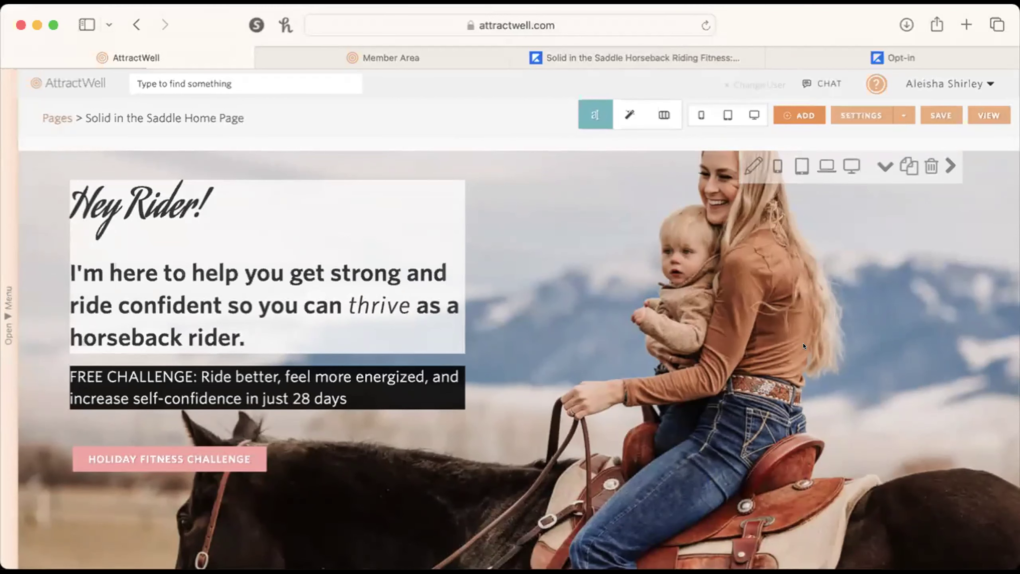
scroll(832, 354, down, 6)
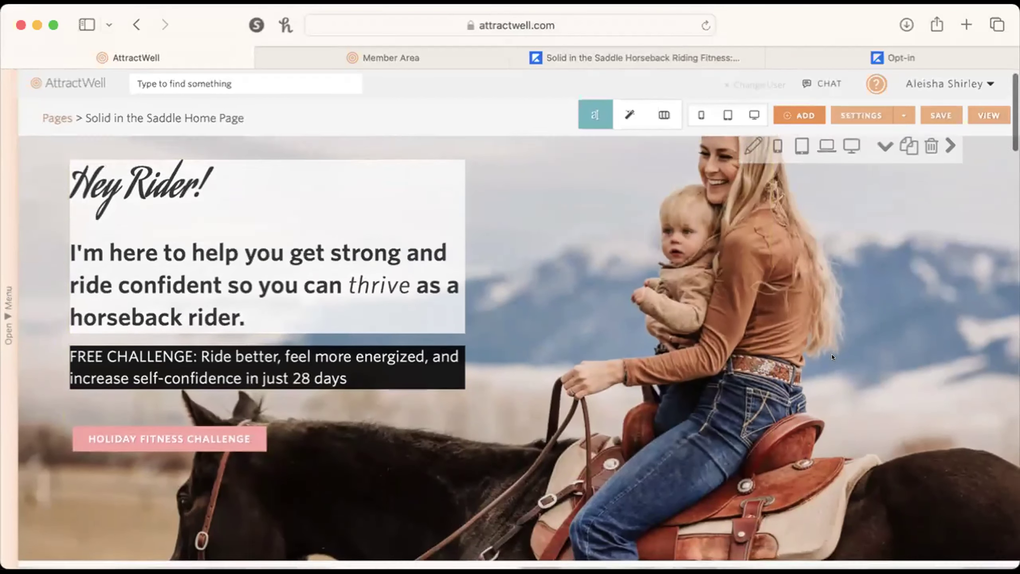
scroll(832, 354, up, 6)
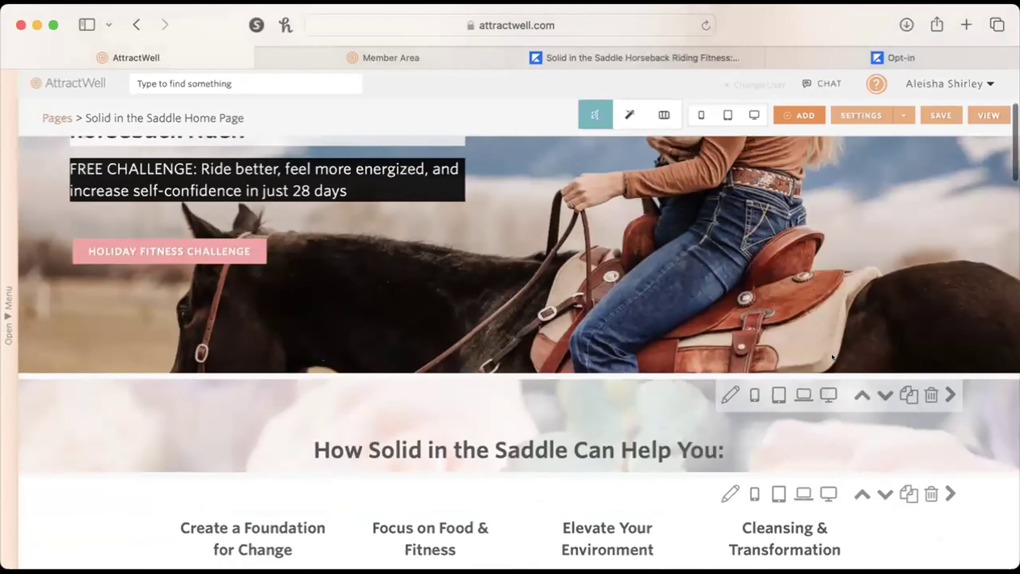
scroll(829, 330, down, 7)
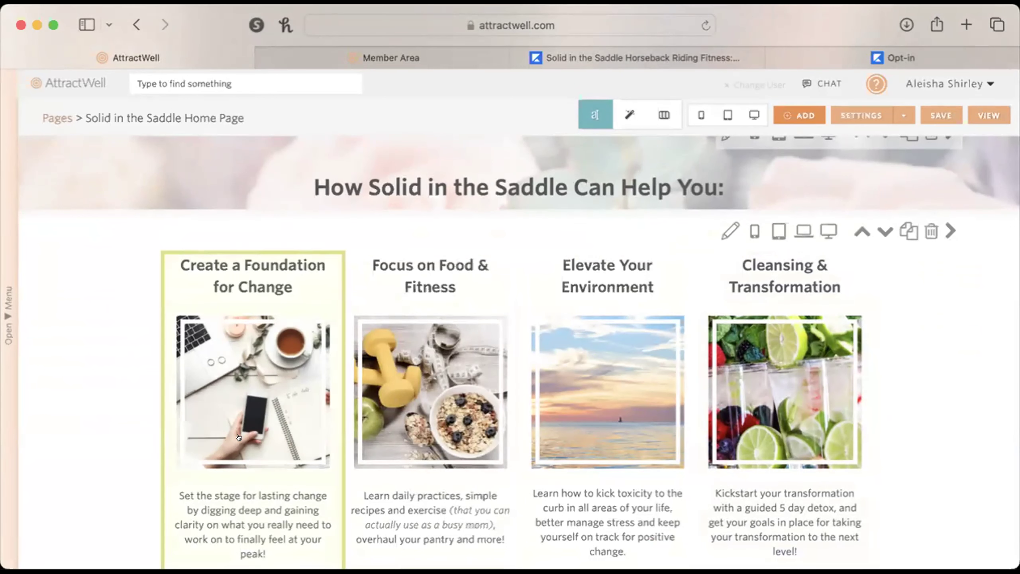
scroll(606, 362, down, 2)
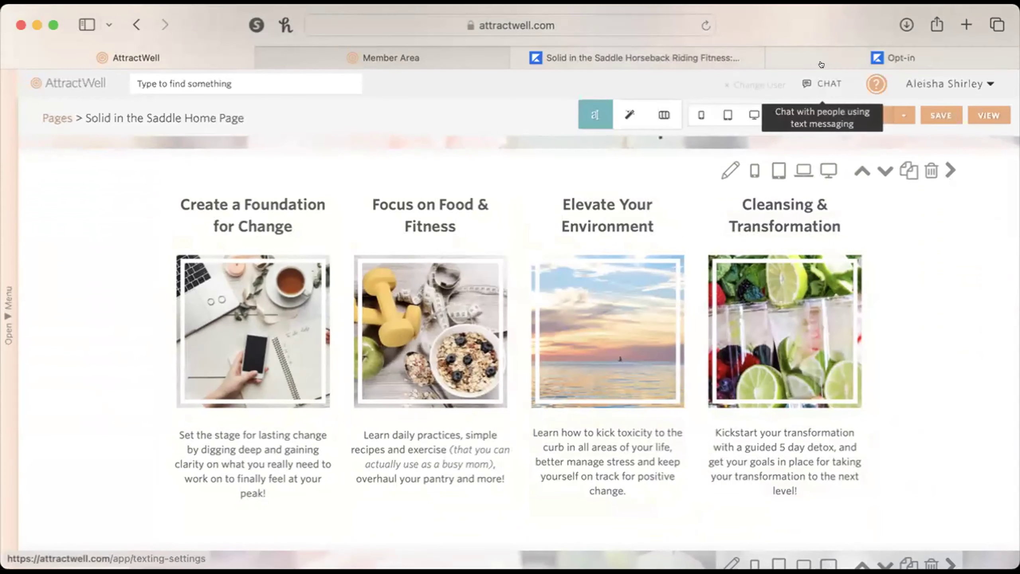
Step: Examine the existing homepage's free guide banner, "Fitness for Horseback Riders" introduction, testimonials and rider story section
mouse_move(660, 48)
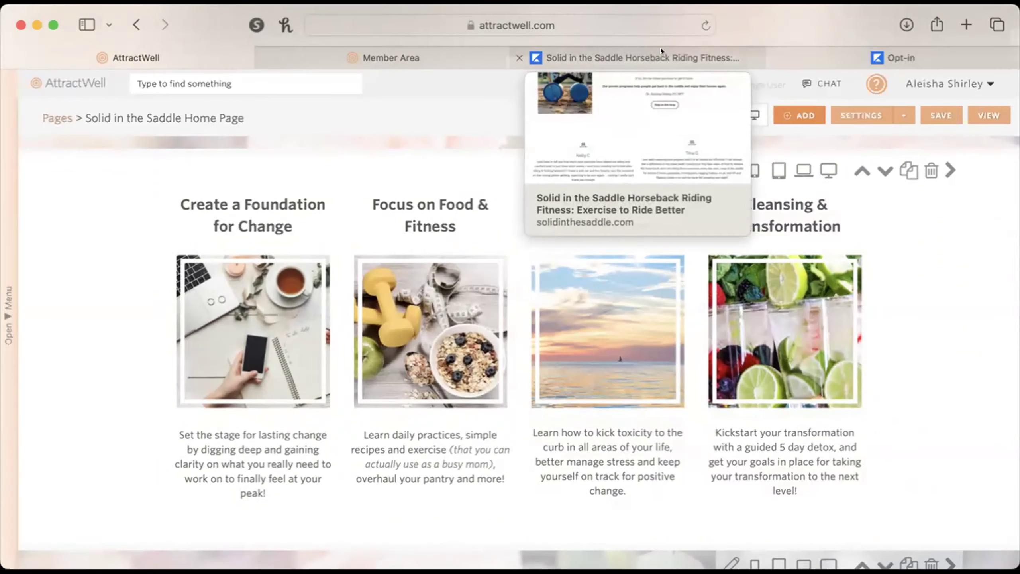
click(660, 48)
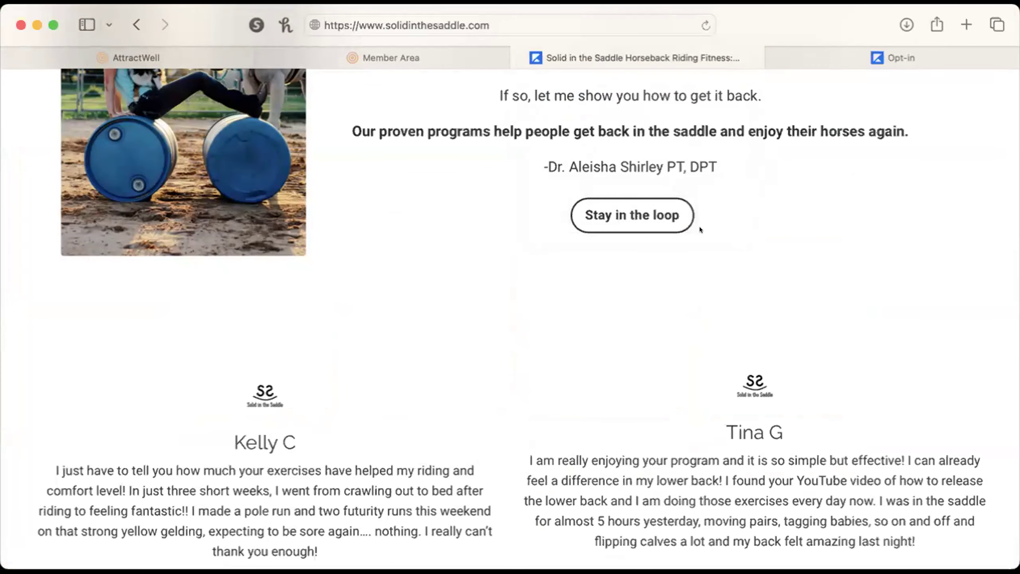
scroll(699, 229, down, 15)
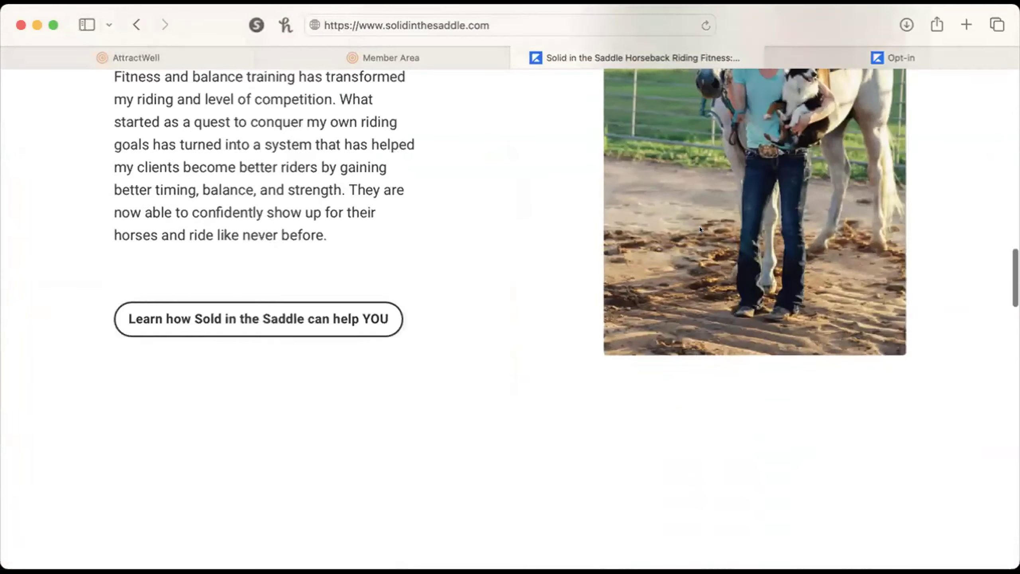
scroll(700, 229, up, 15)
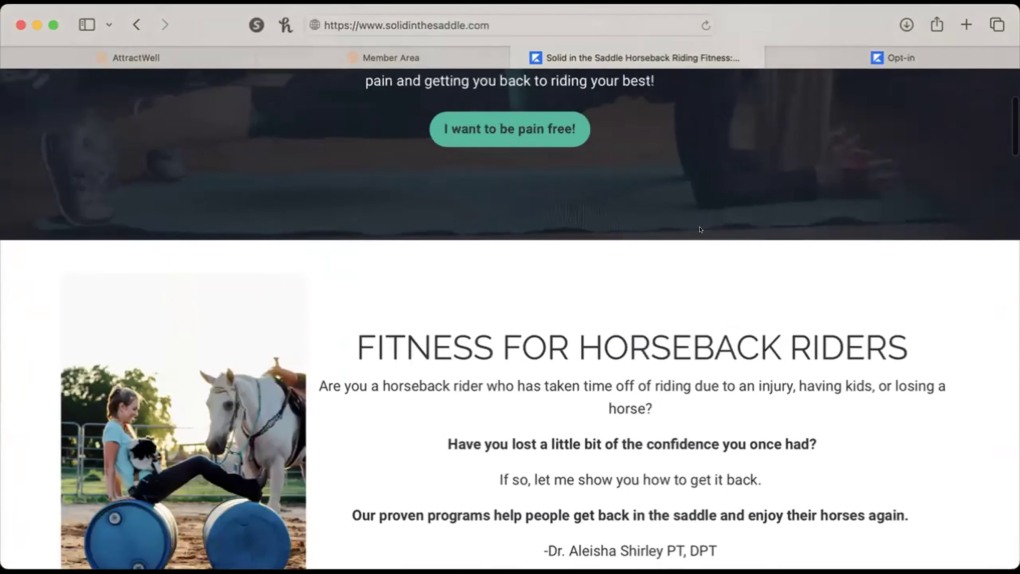
scroll(700, 230, up, 4)
scroll(700, 229, down, 10)
scroll(700, 228, up, 8)
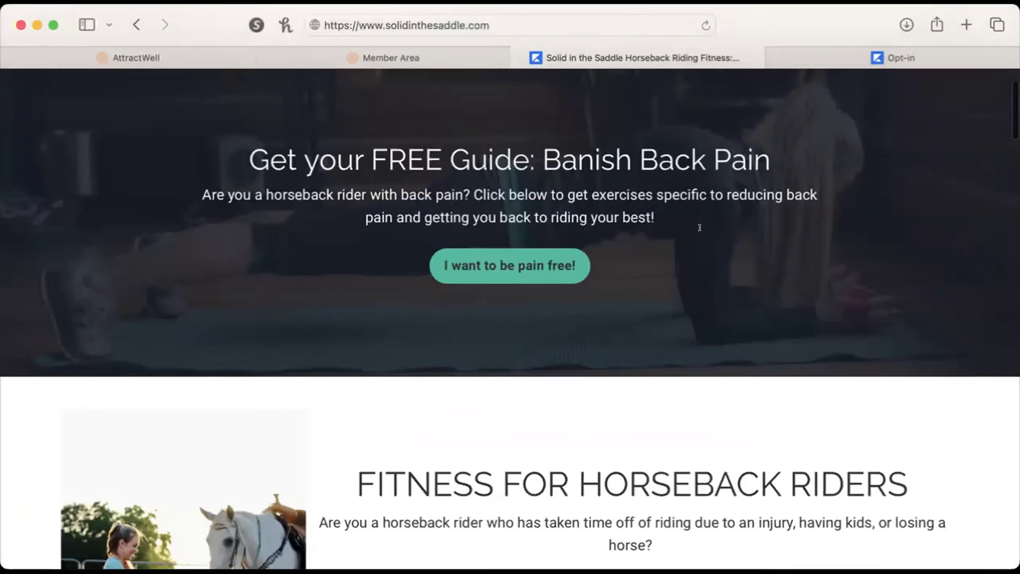
scroll(700, 228, up, 2)
scroll(639, 421, down, 3)
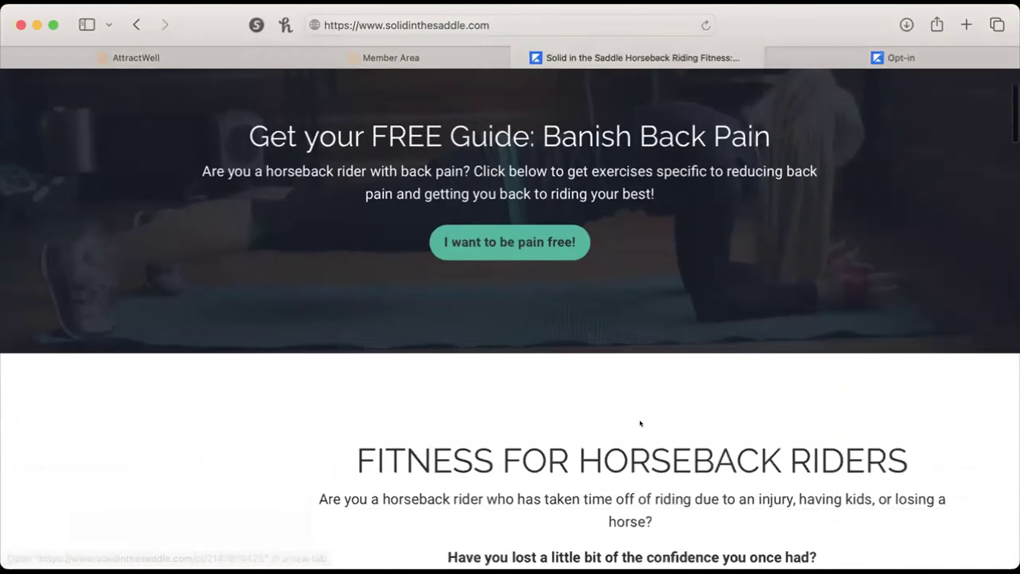
scroll(640, 423, down, 10)
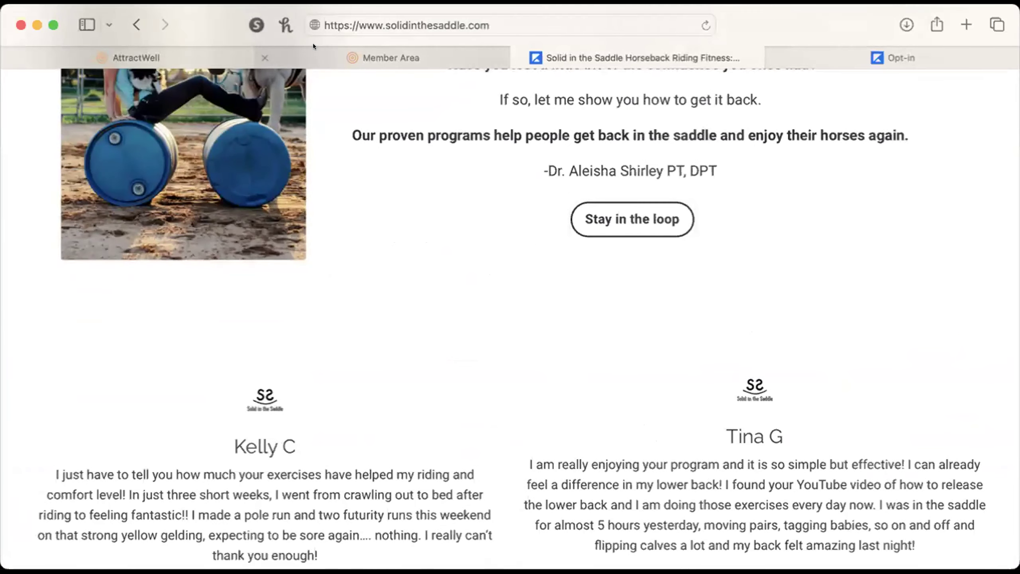
Step: Compare the draft home page's challenge and testimonial sections with the layout of the existing website's homepage
click(196, 48)
scroll(761, 348, up, 10)
scroll(761, 348, down, 15)
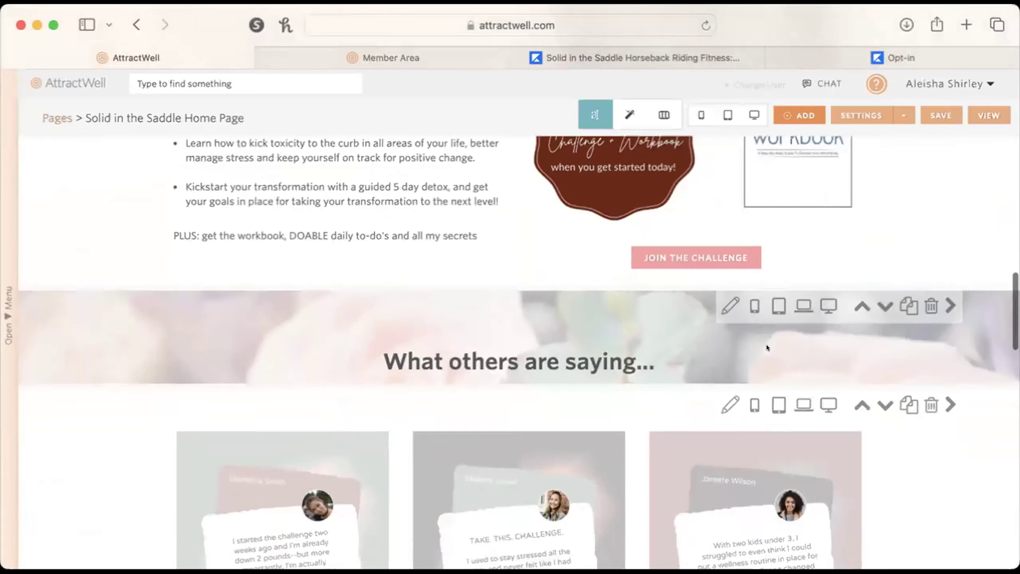
scroll(767, 344, up, 15)
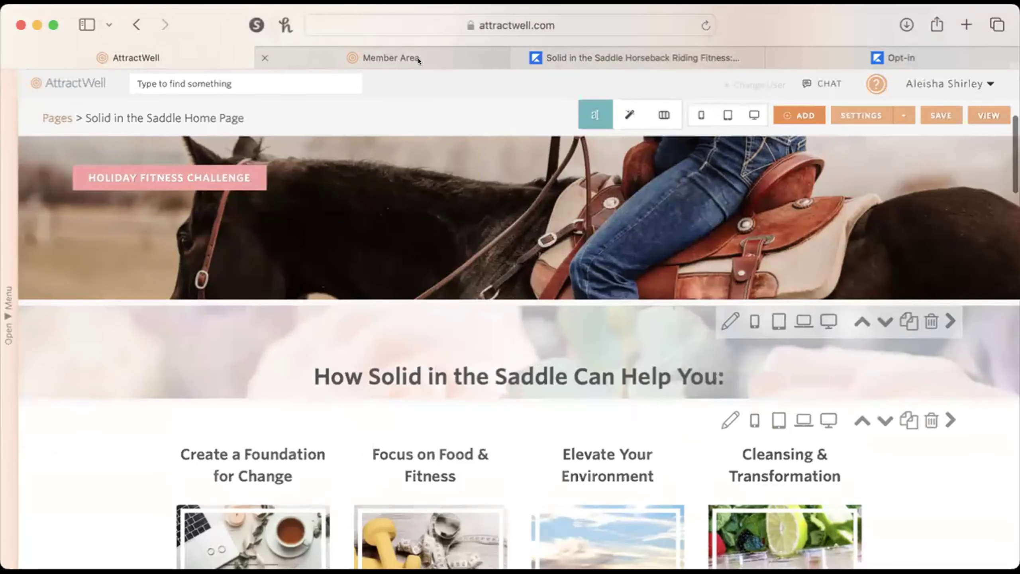
click(418, 60)
click(583, 57)
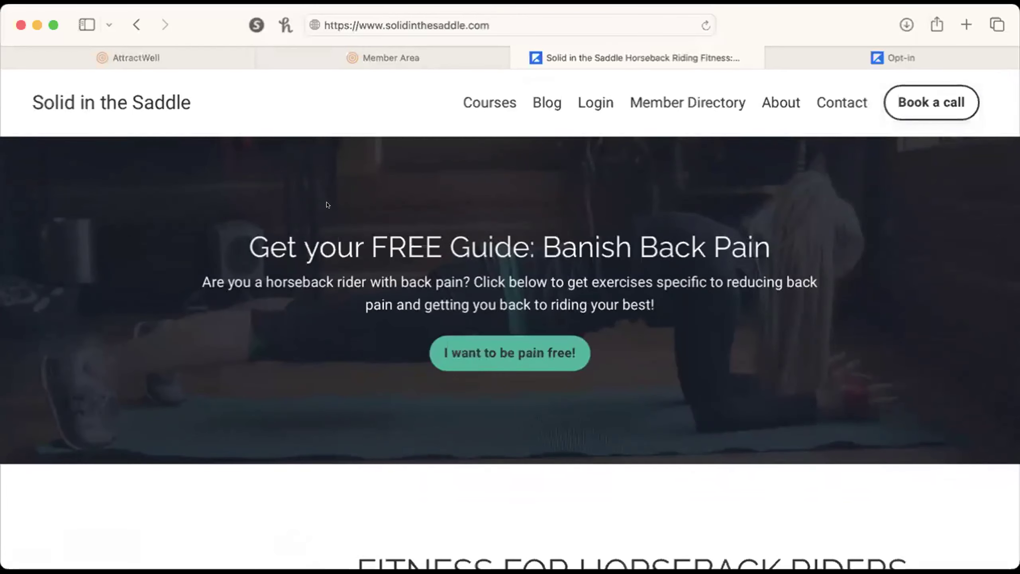
scroll(483, 376, down, 10)
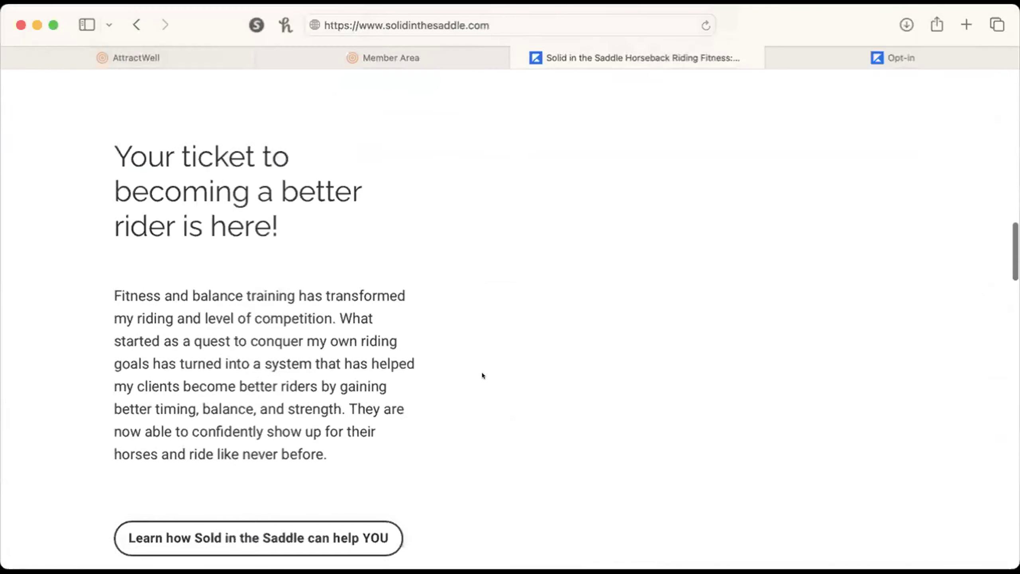
scroll(483, 376, up, 10)
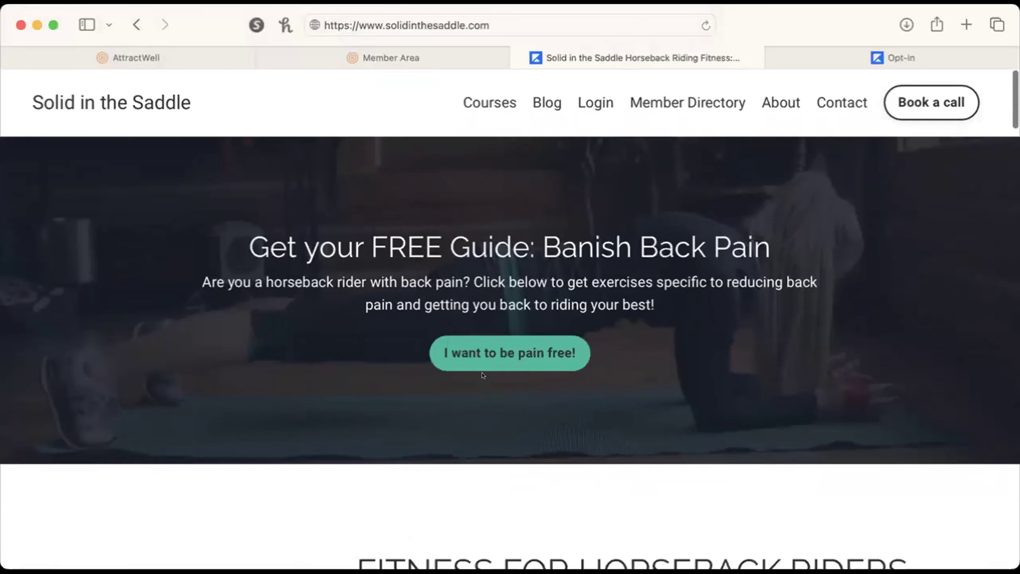
scroll(483, 376, down, 7)
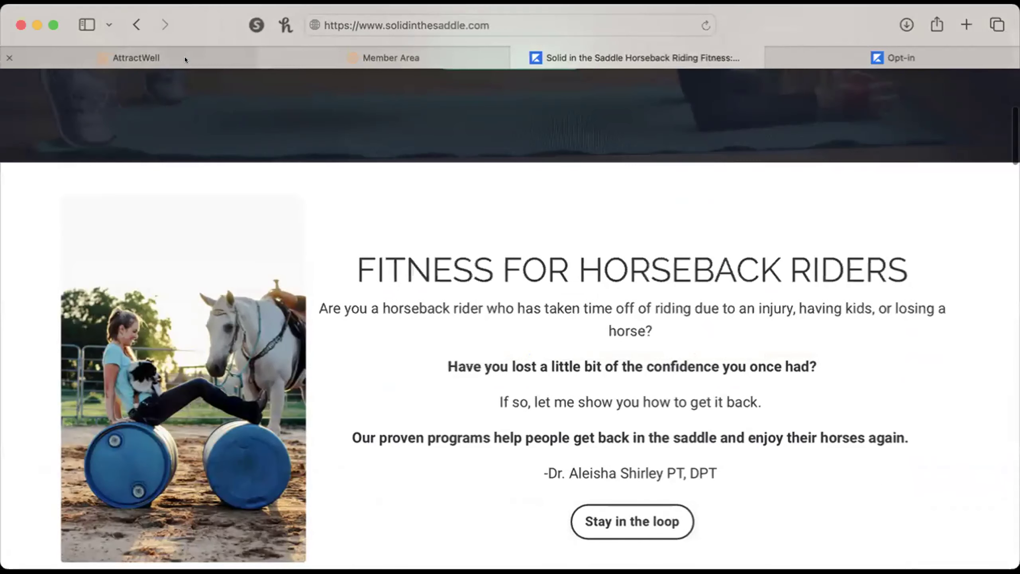
Step: Switch to AttractWell, create a new blank website page, and add a 1 Column No Header section to it
click(185, 57)
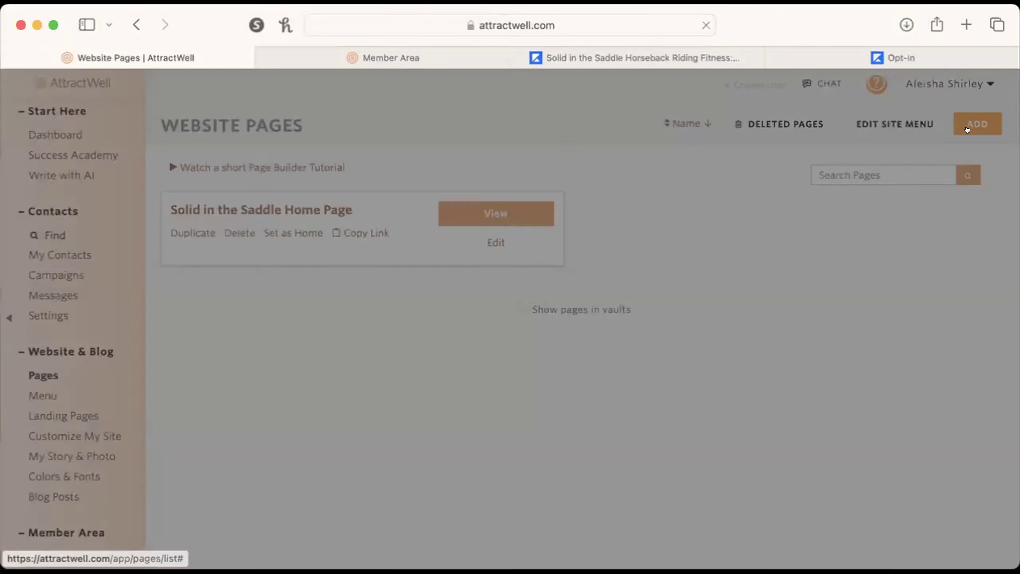
click(980, 124)
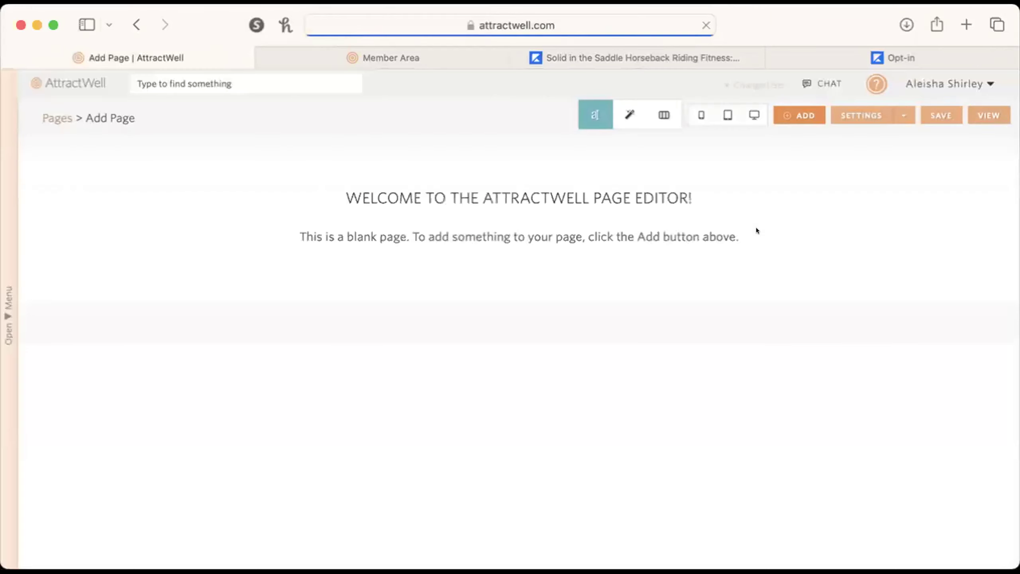
click(514, 143)
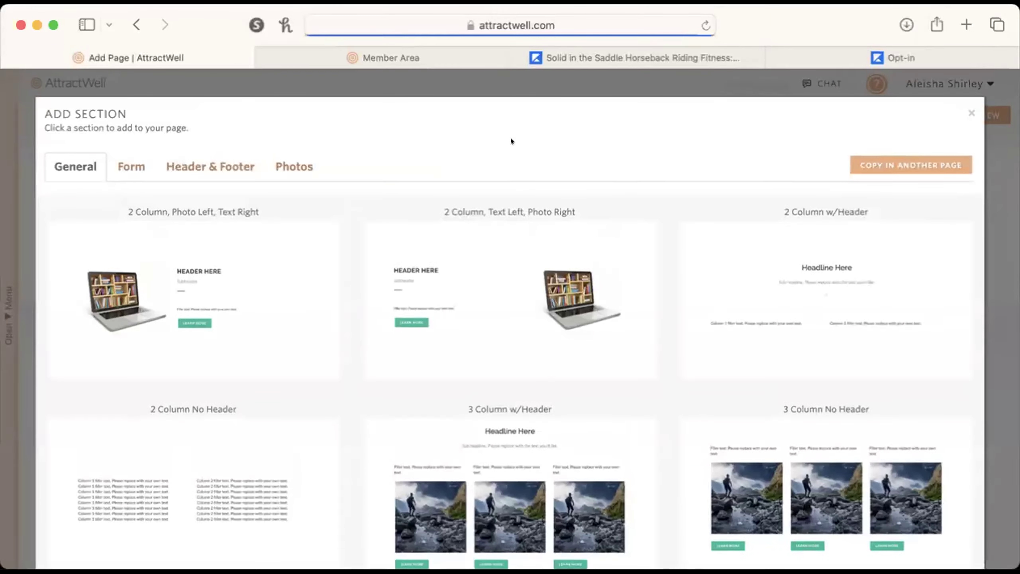
scroll(360, 430, down, 1)
scroll(360, 430, down, 10)
click(847, 439)
Step: Close the free back pain guide opt-in page and check the existing homepage's banner and "Fitness for Horseback Riders" introduction
click(883, 59)
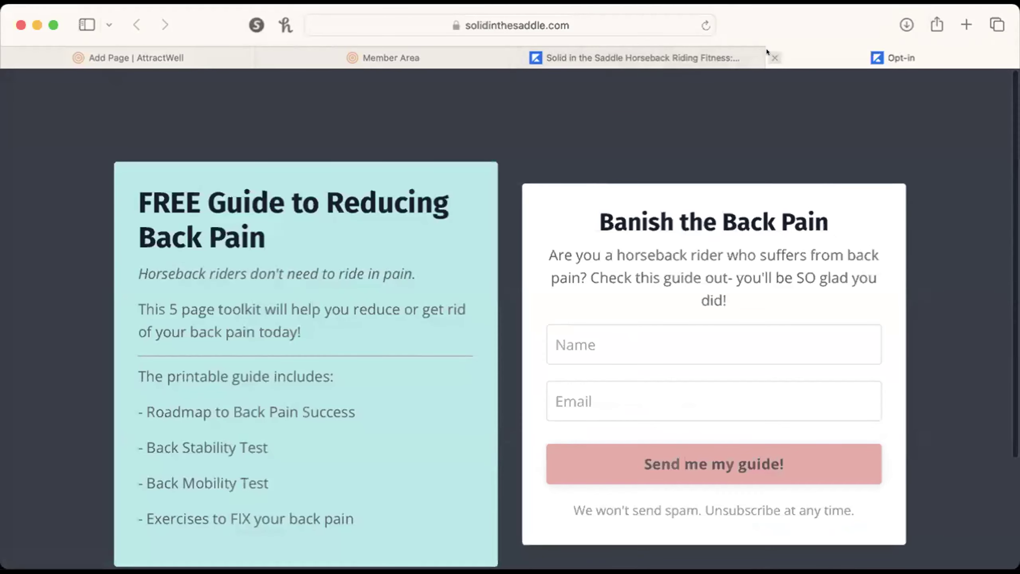
click(775, 58)
scroll(563, 193, up, 10)
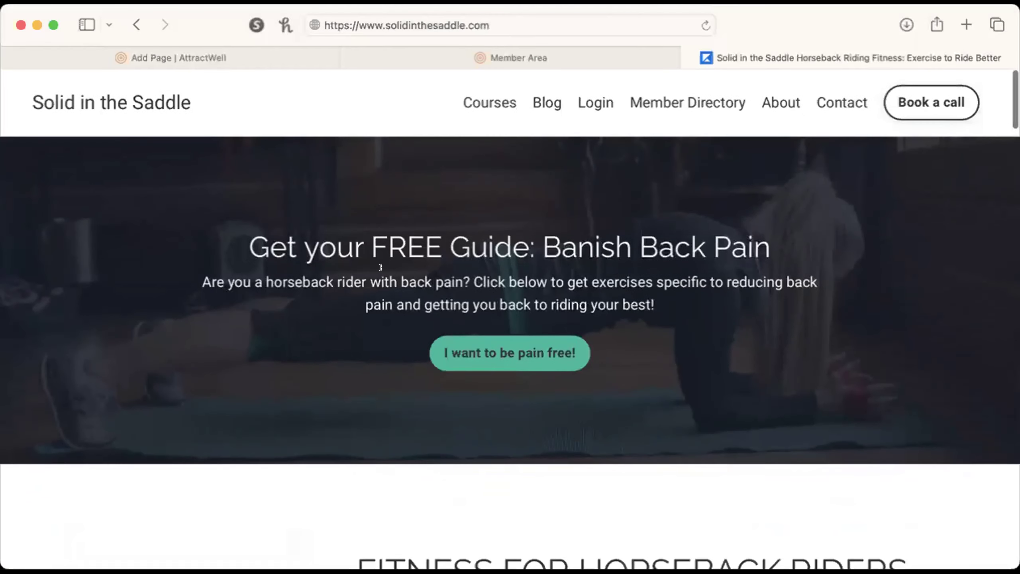
scroll(381, 267, down, 7)
Step: Add a 2 Column, Photo Left, Text Right section below the text section of the new AttractWell page
click(260, 60)
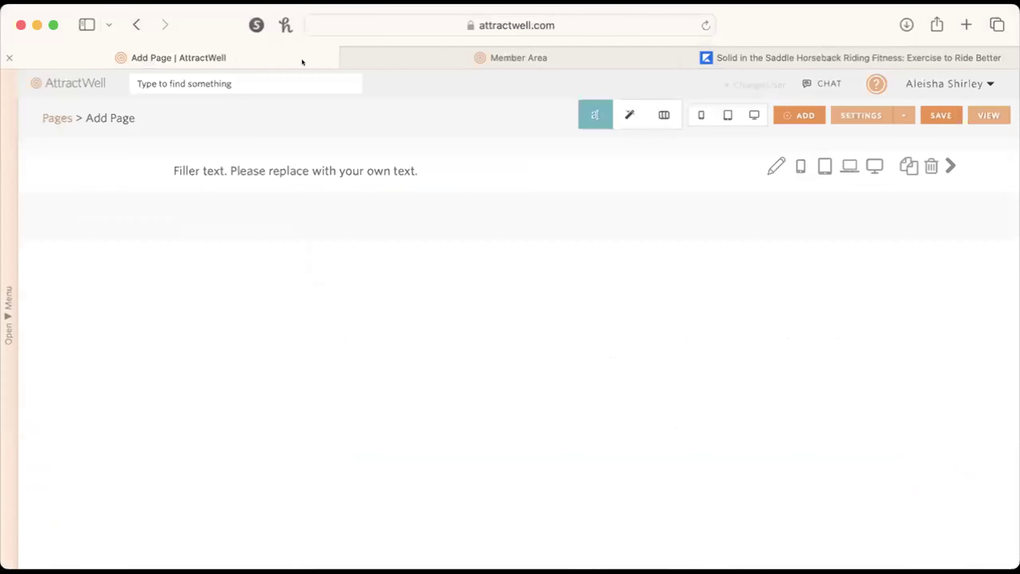
click(517, 194)
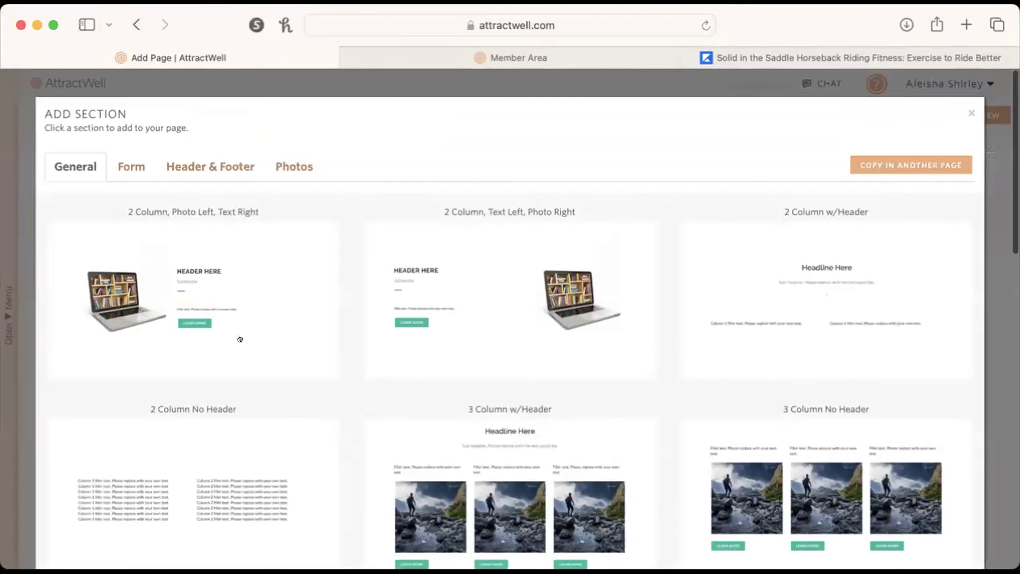
click(238, 337)
Step: Check the existing homepage's testimonials and add a matching 2 Column No Header section beneath the new page's photo section
click(752, 60)
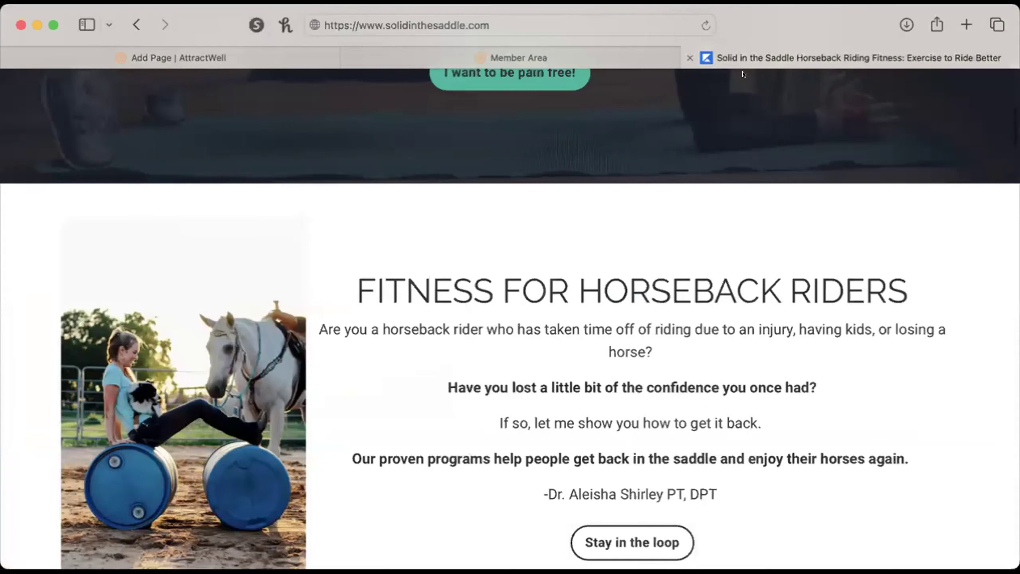
scroll(690, 375, up, 4)
scroll(690, 376, down, 13)
scroll(690, 375, down, 4)
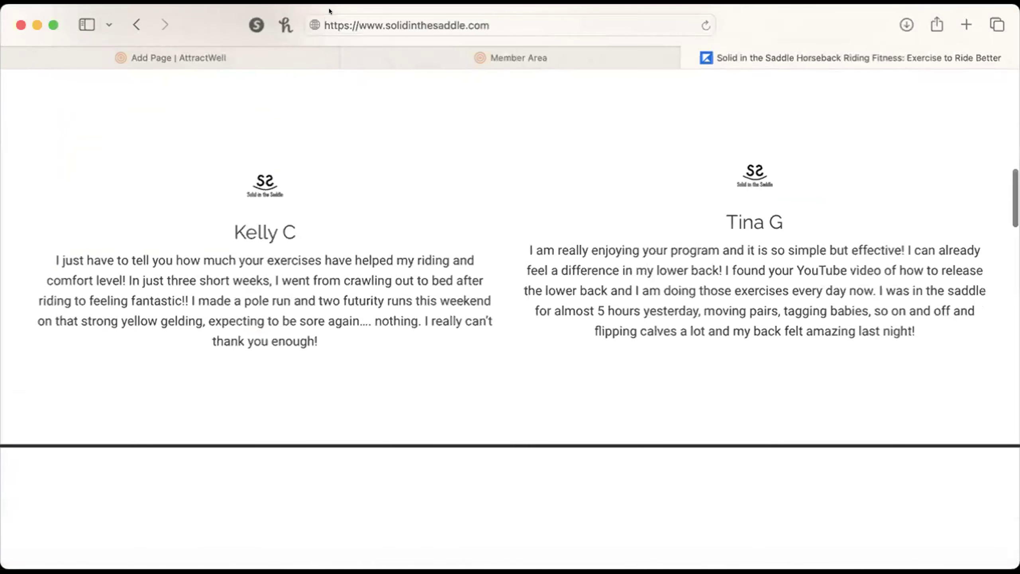
click(196, 48)
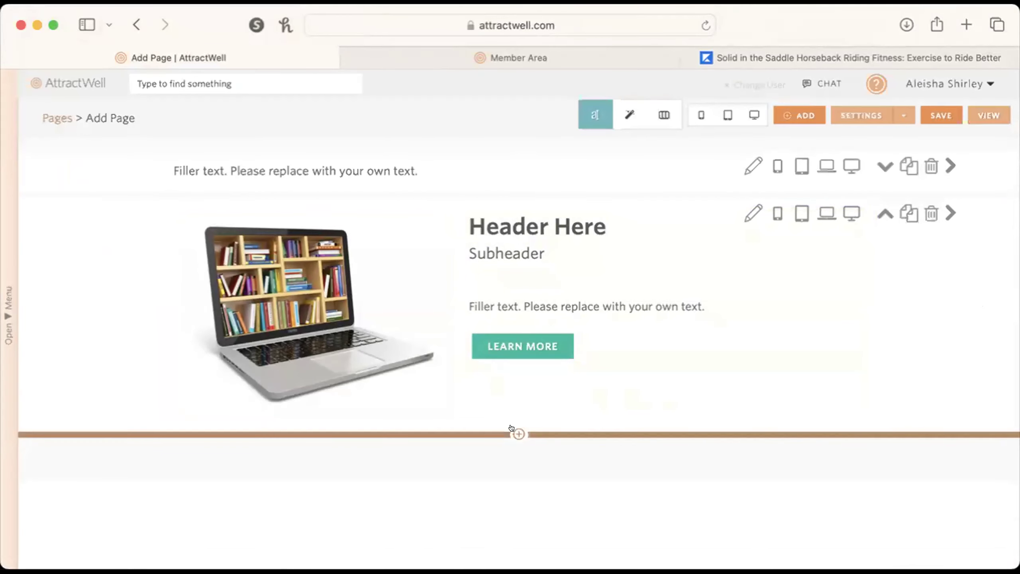
click(518, 434)
scroll(510, 423, down, 4)
click(189, 338)
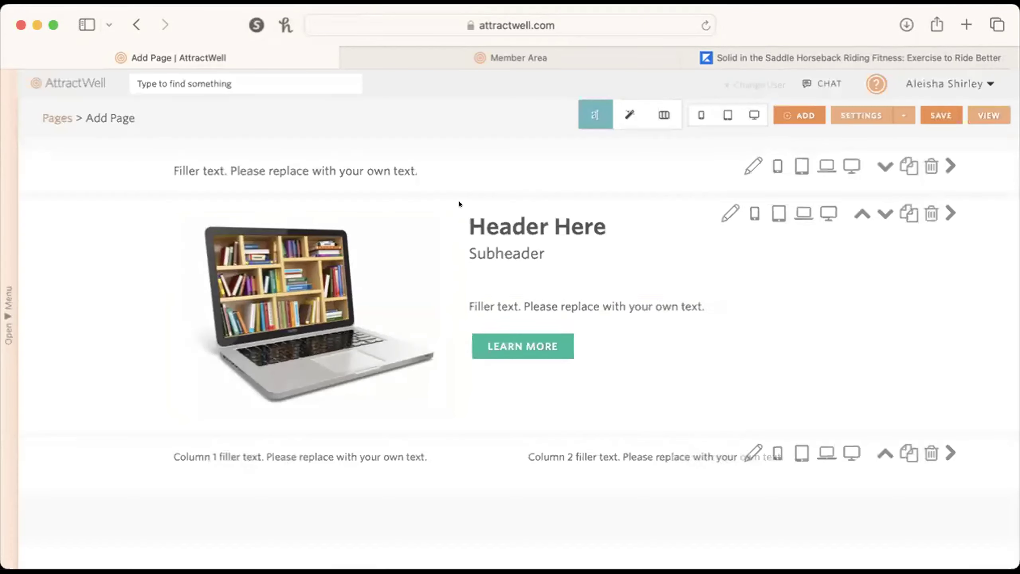
Step: Check the existing homepage's "Your ticket to becoming a better rider" block and add a matching 2 Column, Text Left, Photo Right section
click(783, 58)
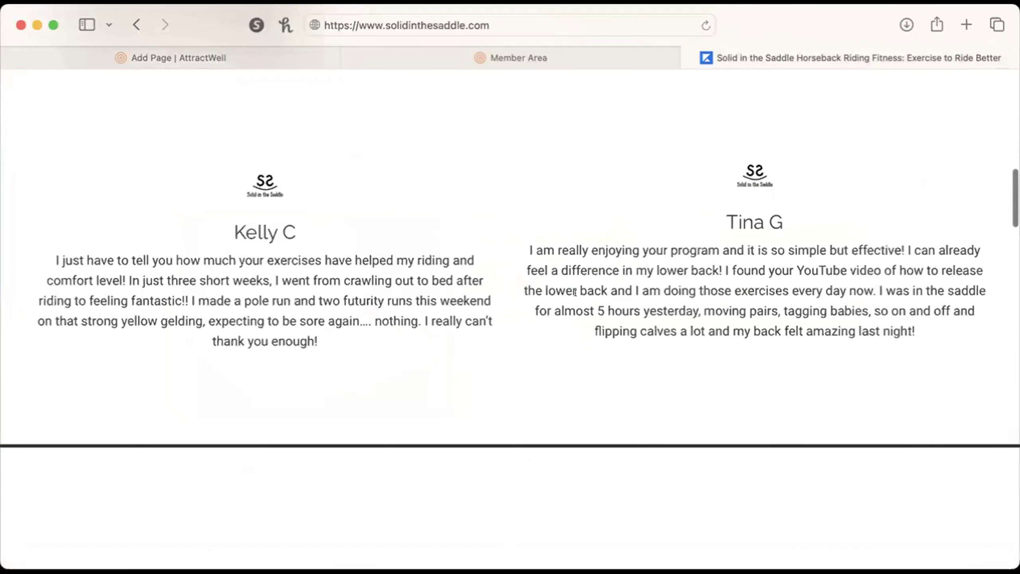
scroll(432, 282, down, 10)
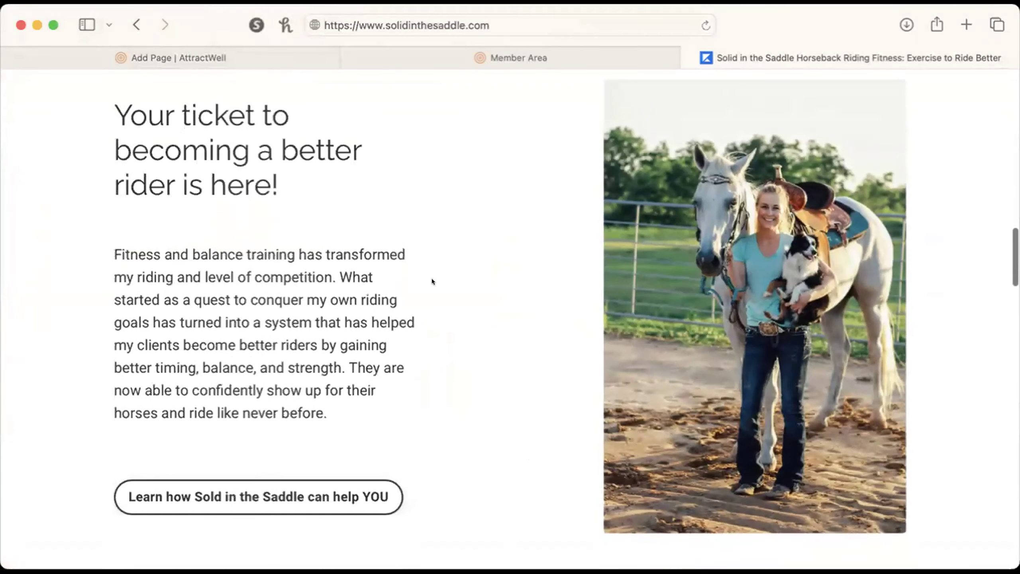
click(171, 58)
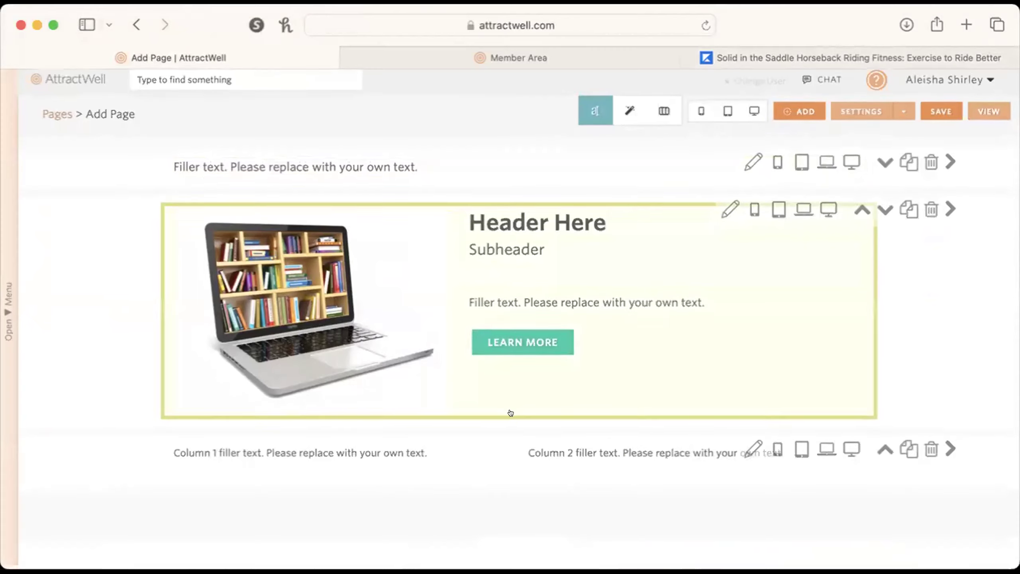
click(510, 491)
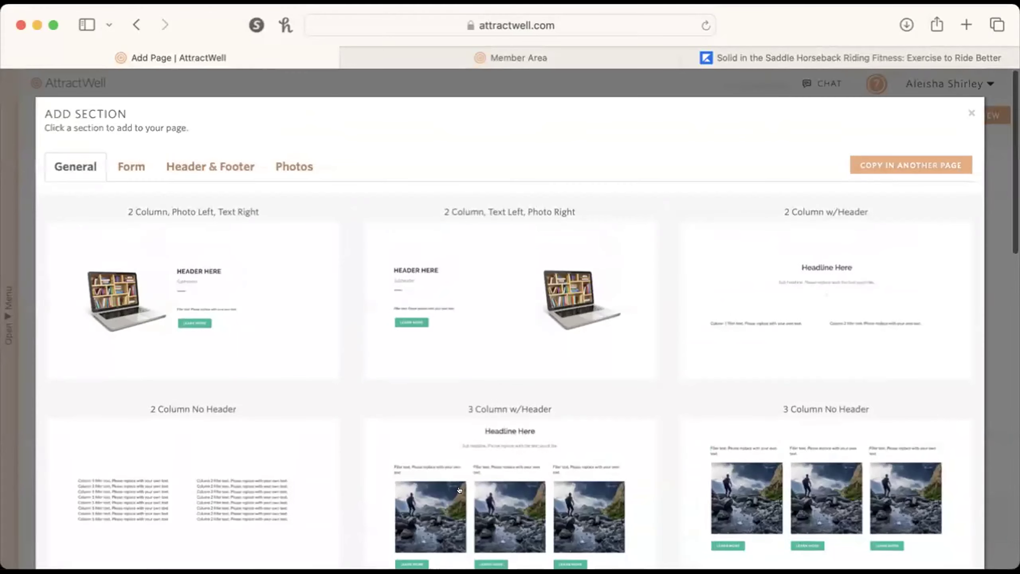
click(502, 333)
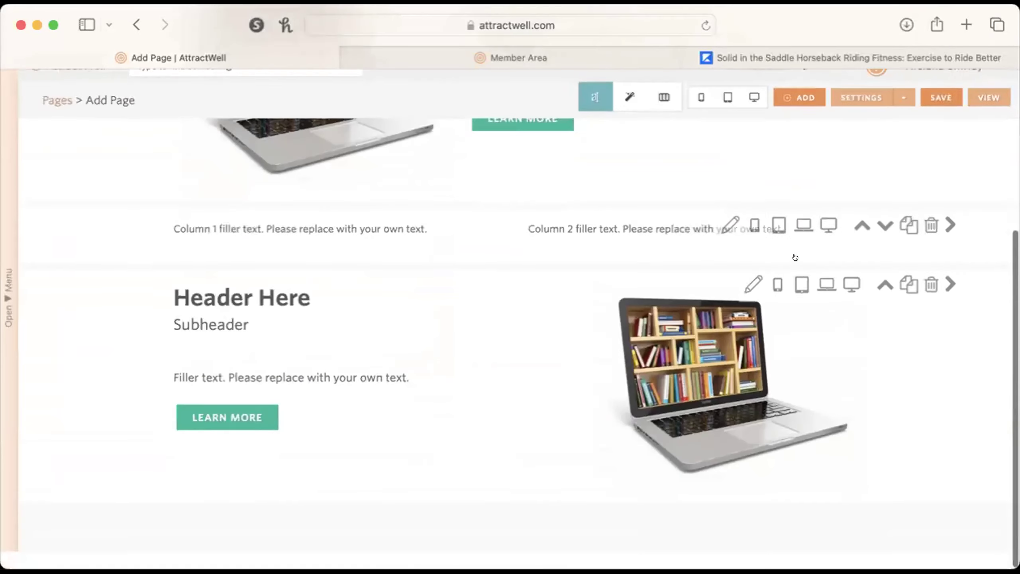
Step: Check the existing homepage's three service columns and add a matching 3 Column w/Header section at the end of the new page
click(783, 57)
scroll(596, 370, down, 10)
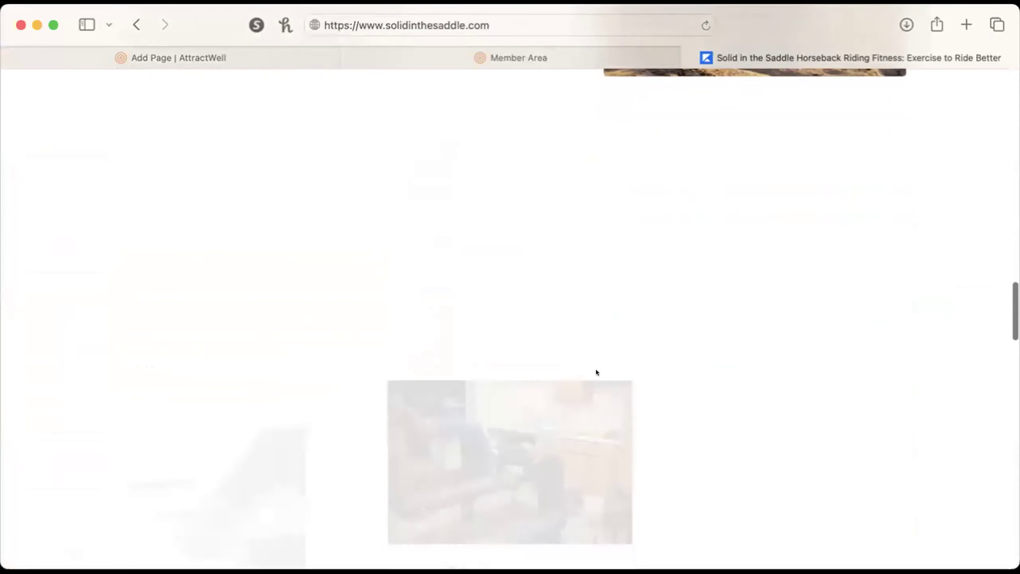
scroll(591, 373, down, 3)
scroll(597, 370, down, 8)
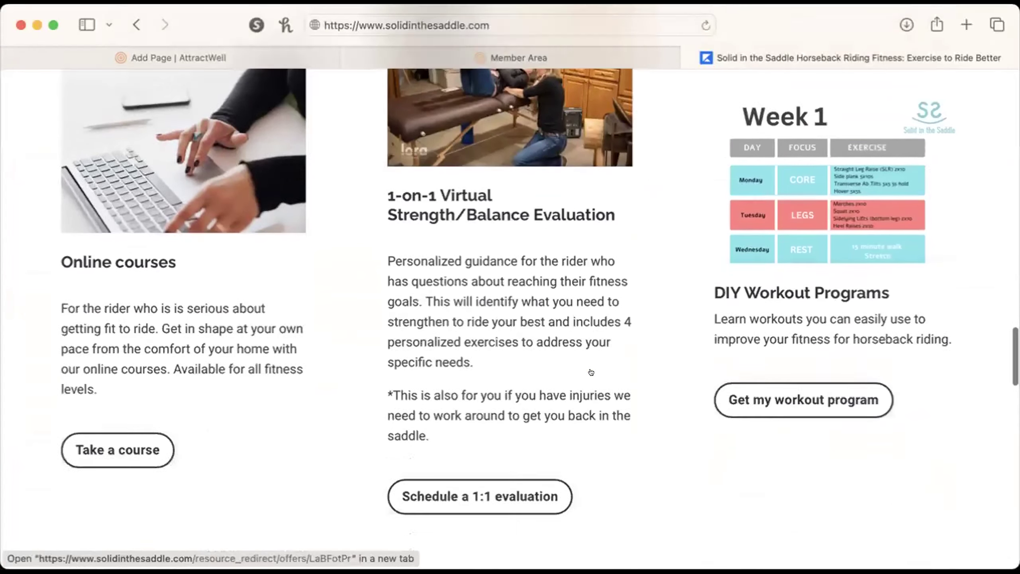
click(313, 57)
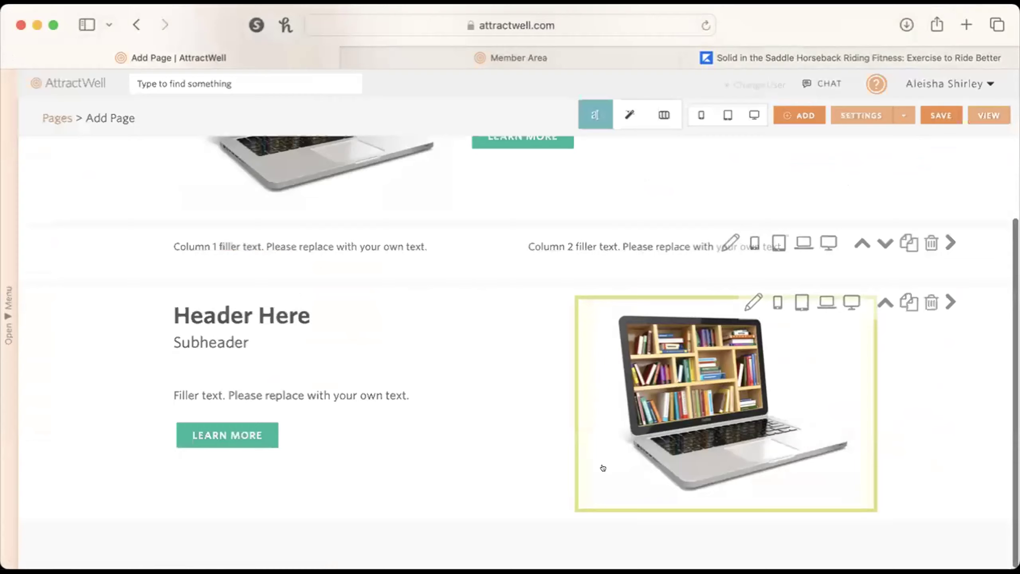
click(515, 520)
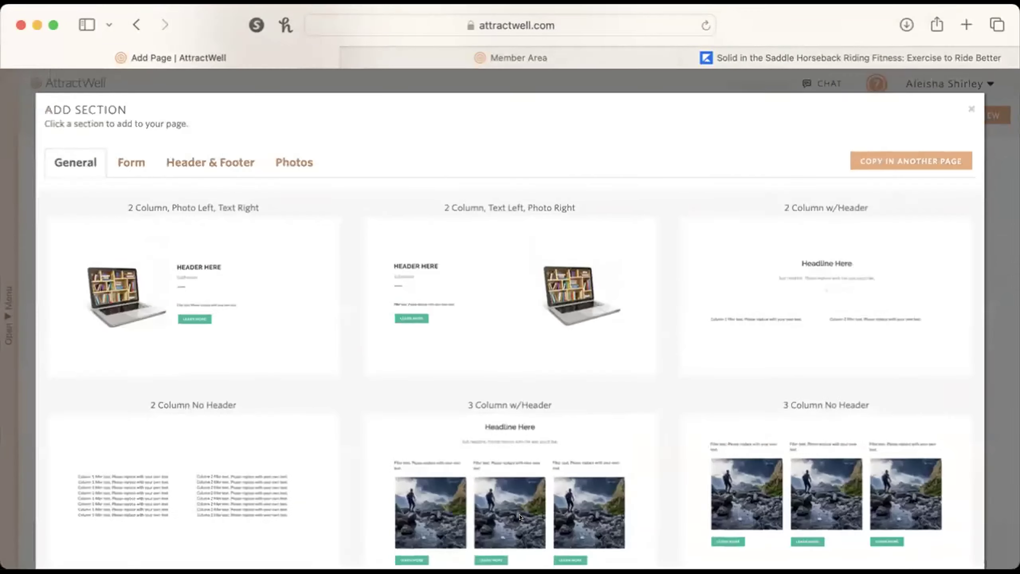
scroll(485, 268, down, 6)
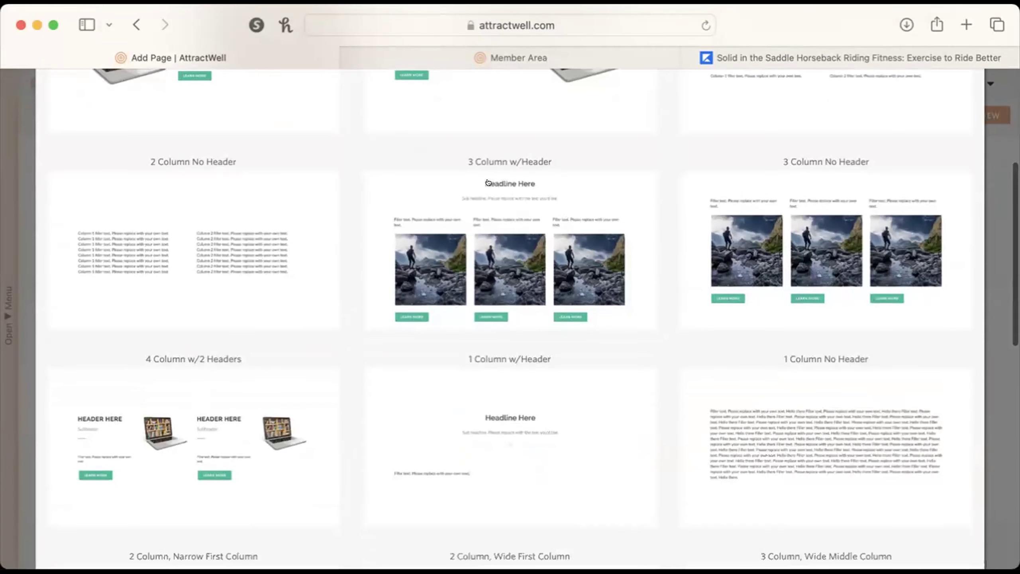
click(527, 283)
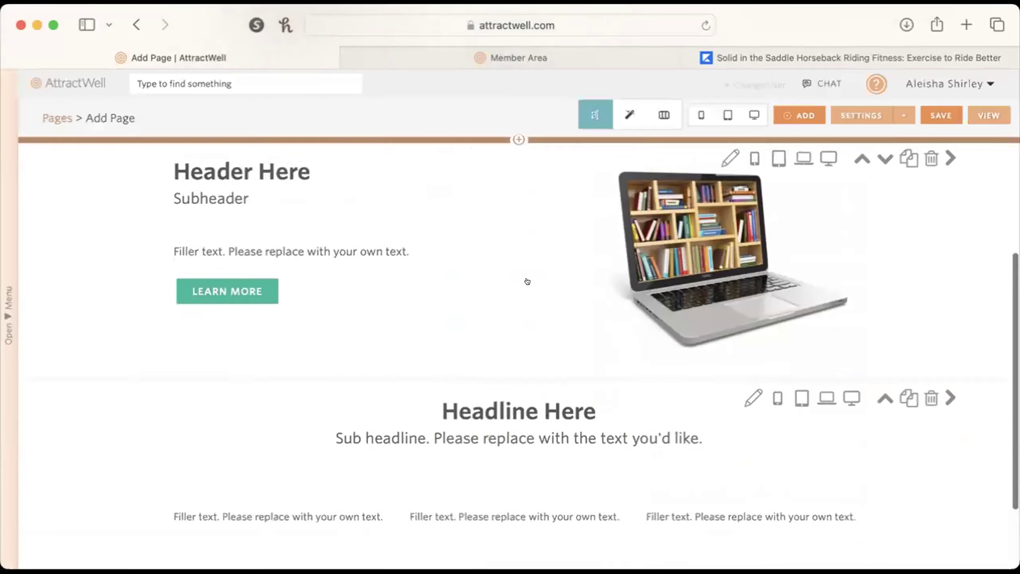
Step: Return to the existing homepage to check the layout that follows the three service columns
click(767, 57)
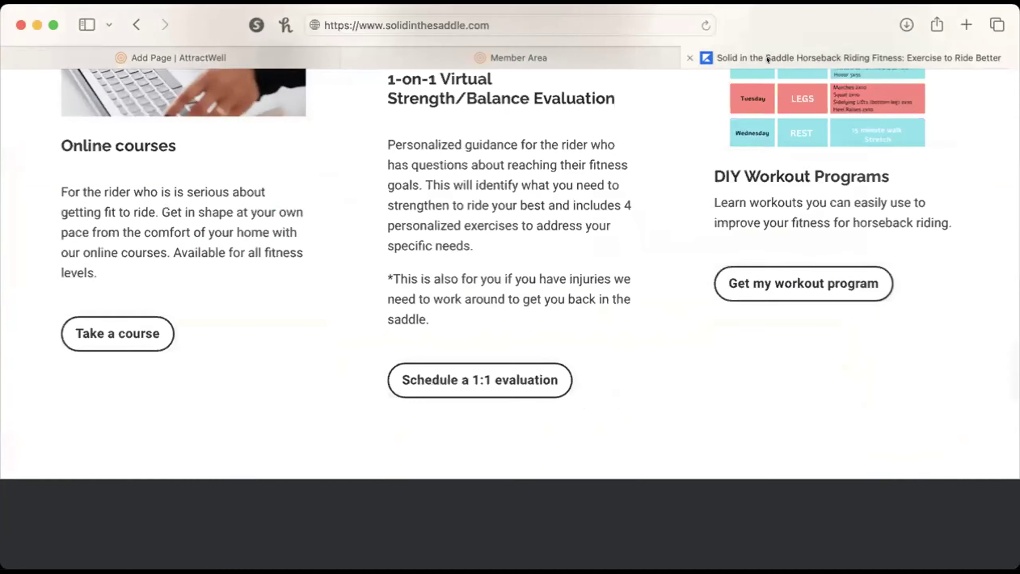
Step: Review the testimonials and the Stay Connected sign-up form on the Solid in the Saddle home page
scroll(611, 291, down, 5)
scroll(613, 293, down, 2)
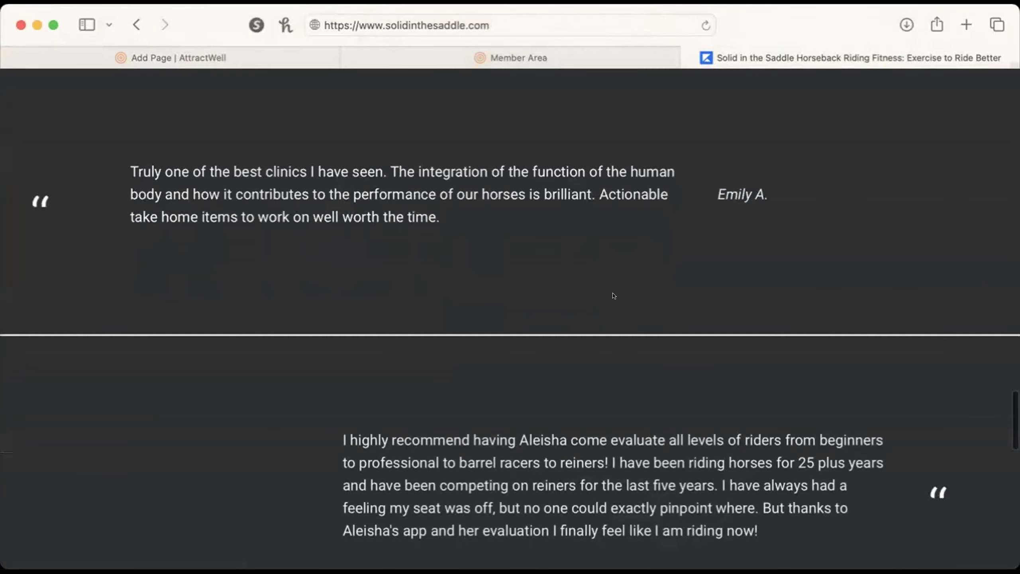
scroll(613, 293, down, 6)
scroll(614, 295, down, 4)
scroll(614, 295, up, 10)
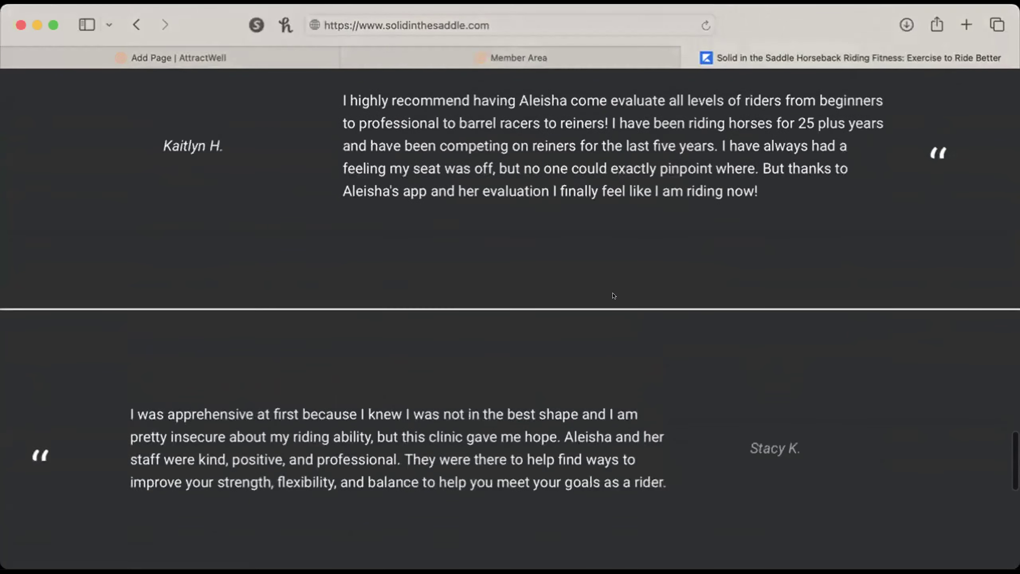
scroll(613, 295, down, 2)
scroll(612, 294, down, 10)
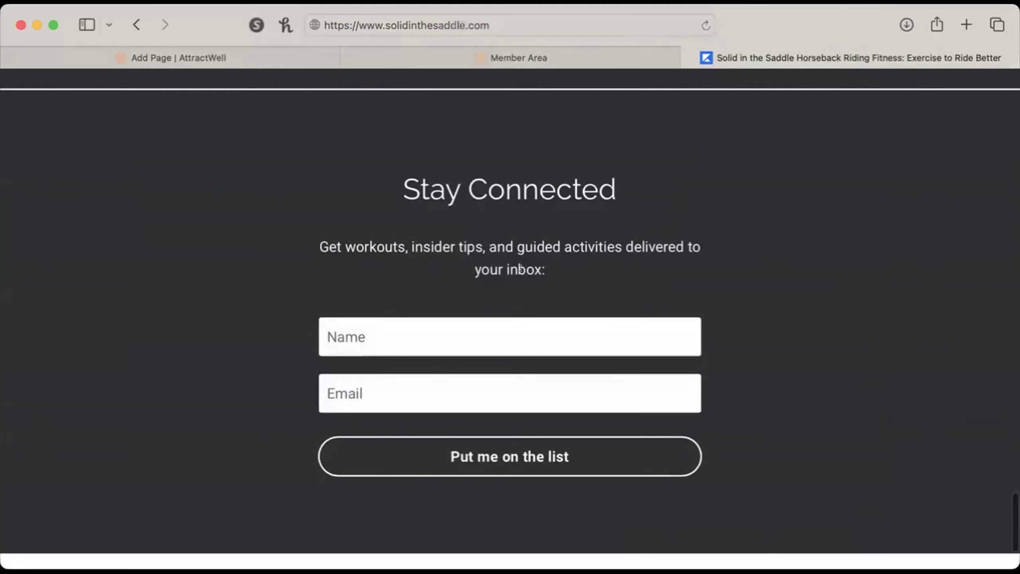
Step: In the AttractWell page editor, add a "2 Column, Narrow First Column" section at the page's end and duplicate it twice
click(181, 48)
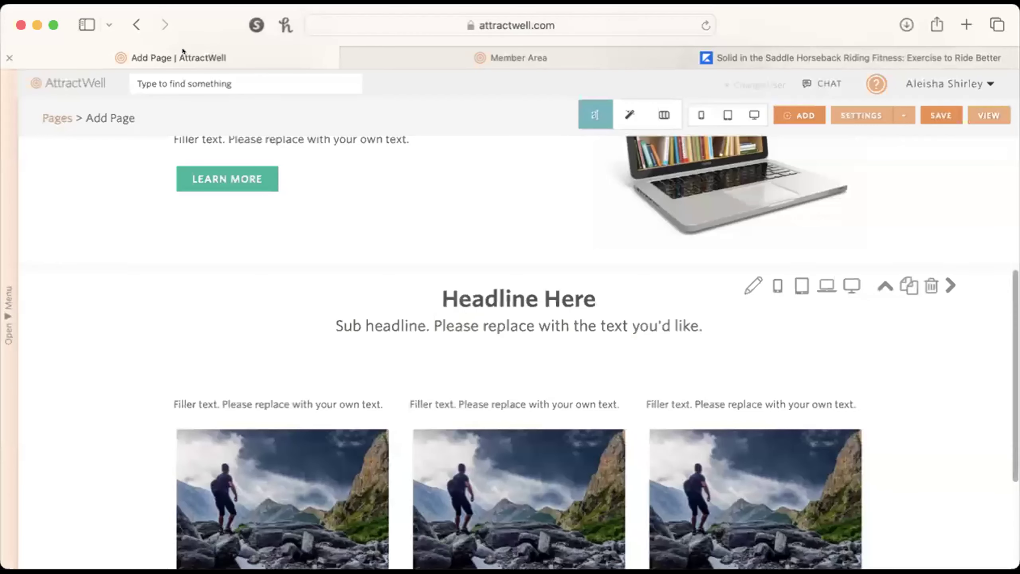
scroll(632, 387, down, 5)
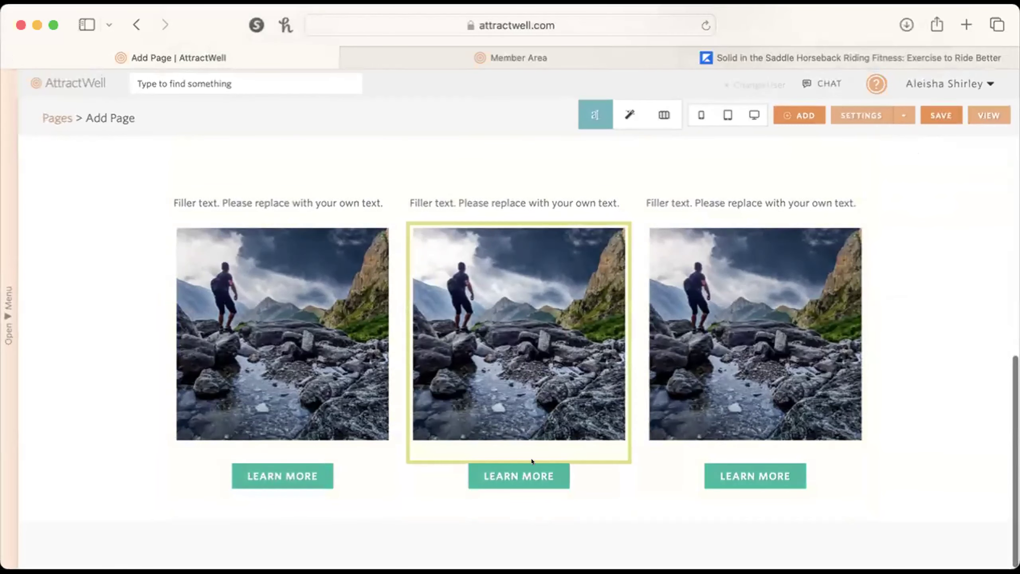
click(511, 519)
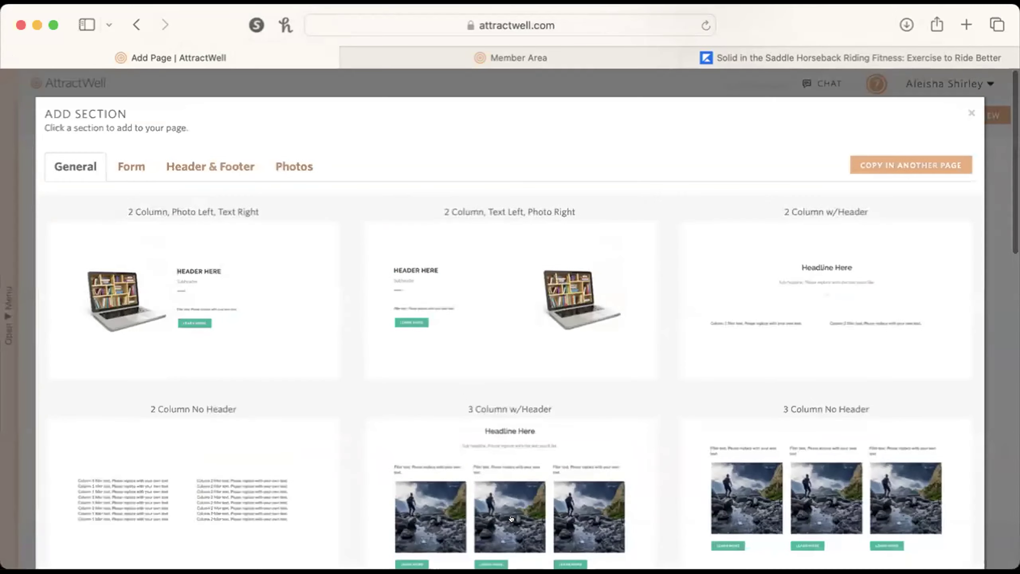
scroll(511, 519, down, 15)
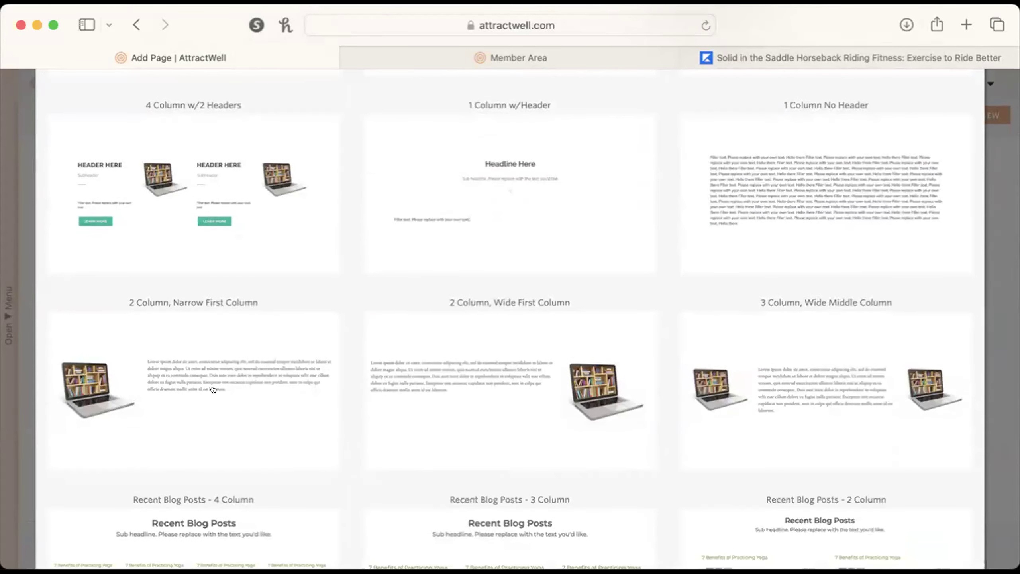
click(204, 388)
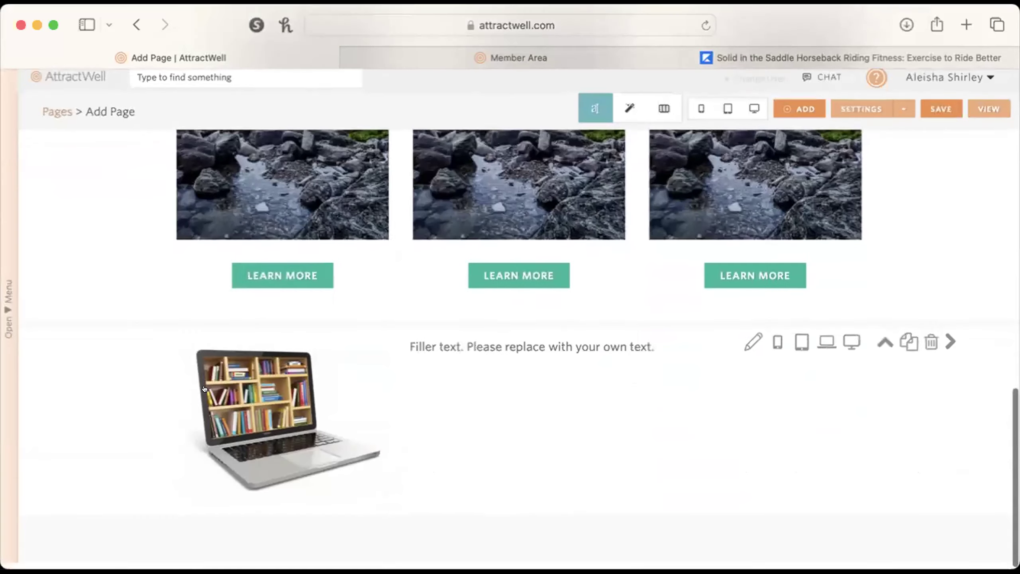
click(902, 346)
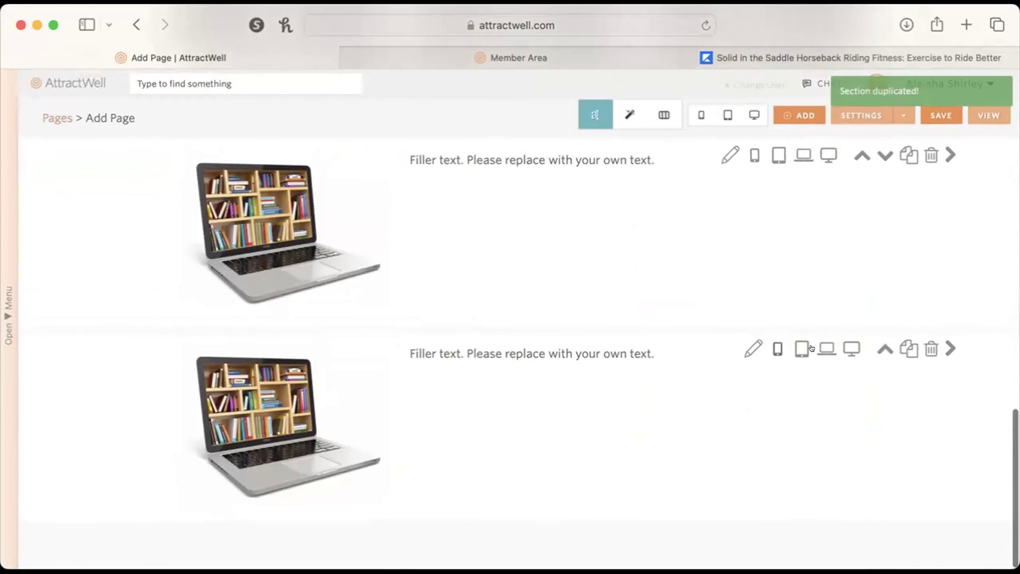
click(902, 340)
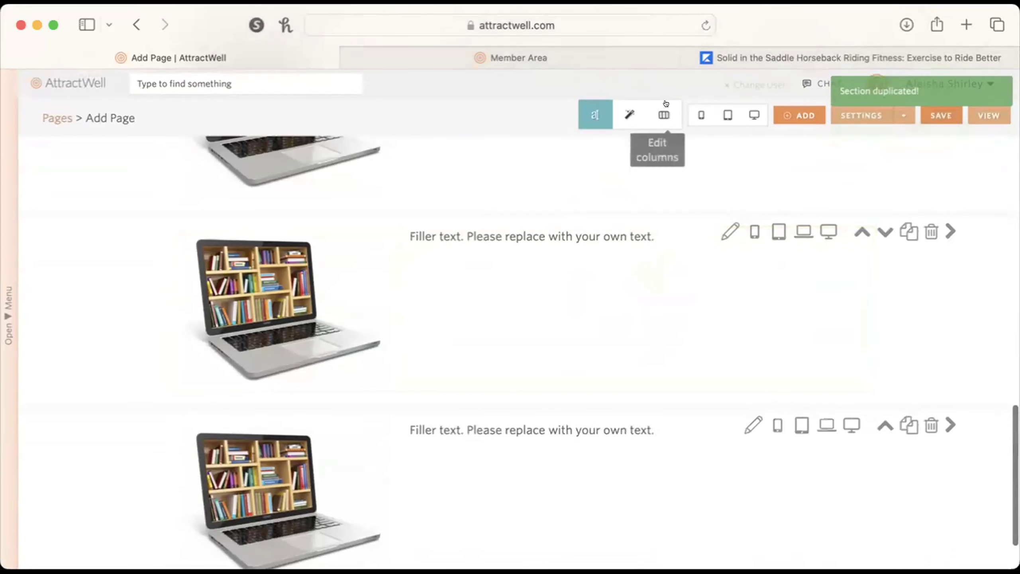
Step: Swap the two columns of the middle laptop section so the text comes before the image
click(664, 115)
click(654, 298)
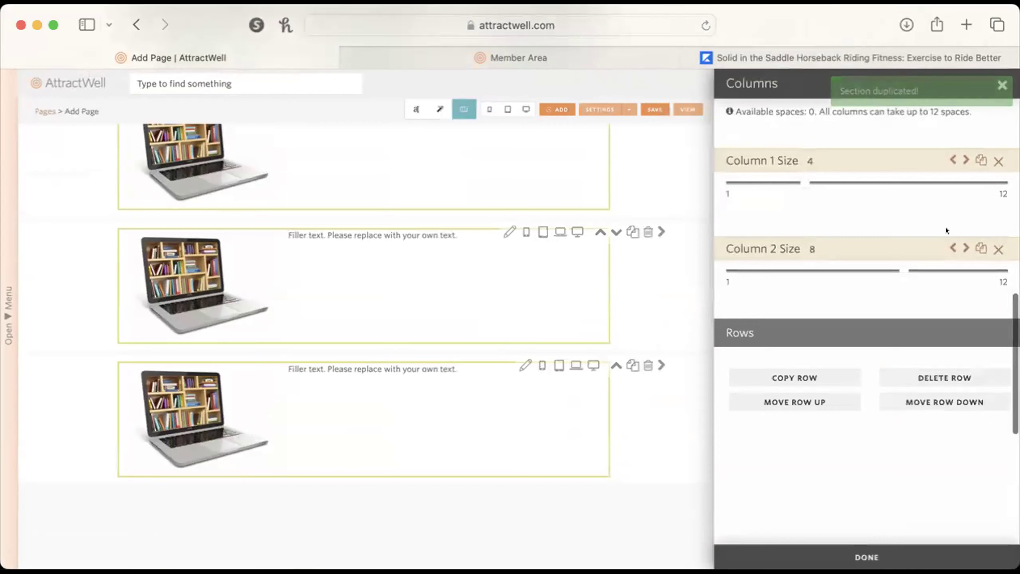
click(952, 247)
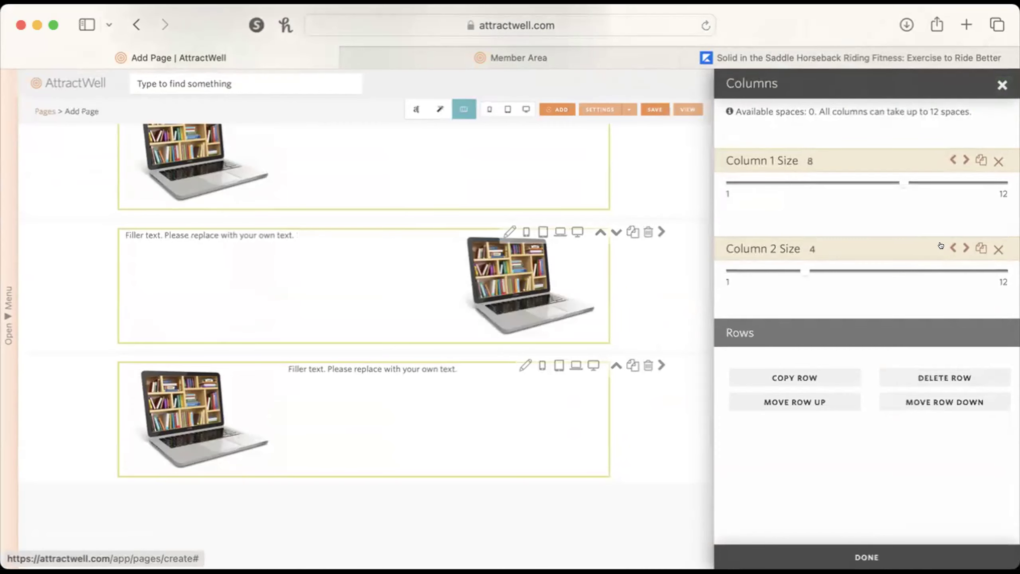
click(1003, 85)
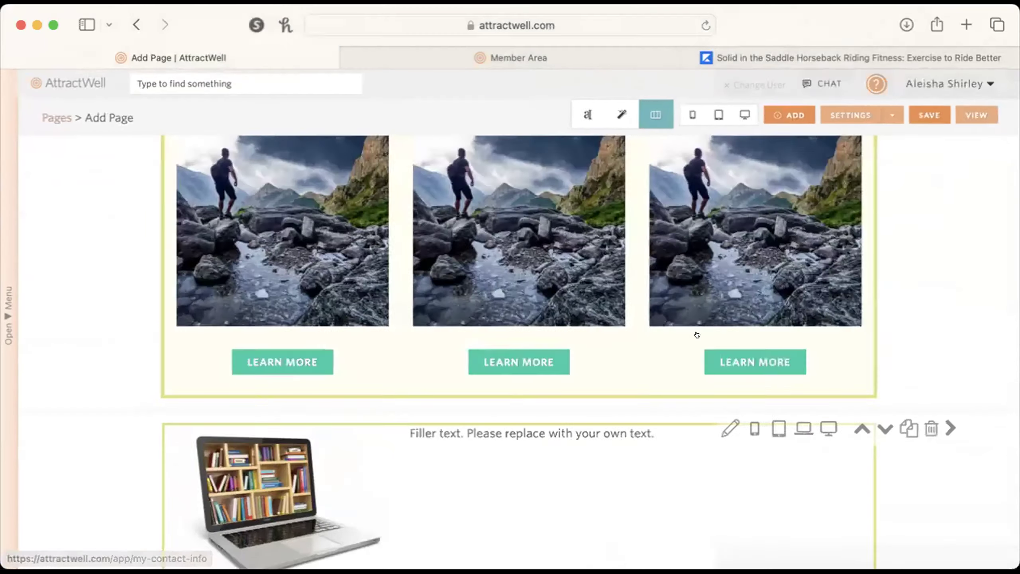
Step: Add a "1 Column w/Header" section at the end of the page
scroll(574, 485, down, 10)
click(509, 523)
scroll(501, 519, down, 10)
scroll(497, 446, up, 5)
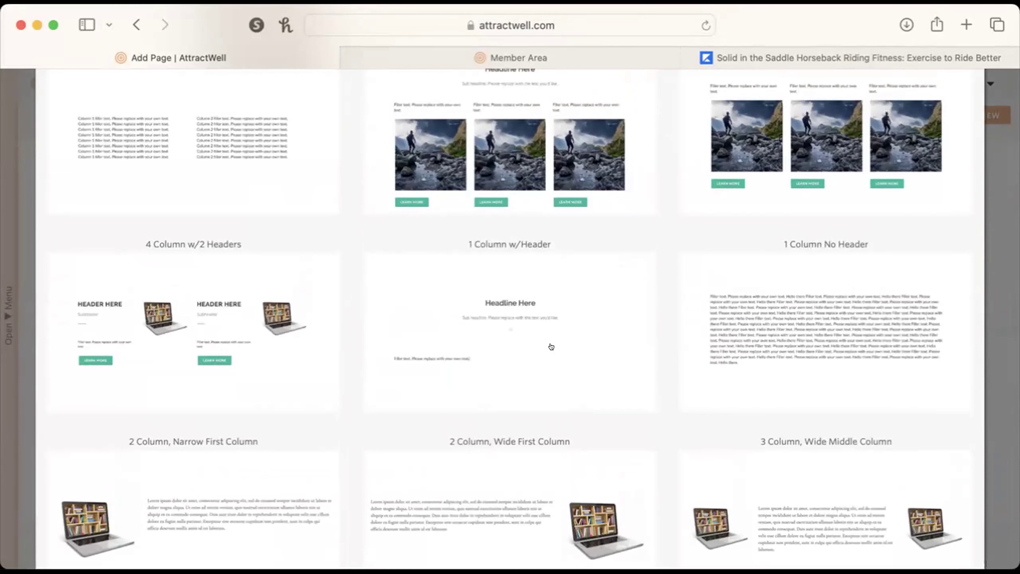
scroll(551, 347, up, 7)
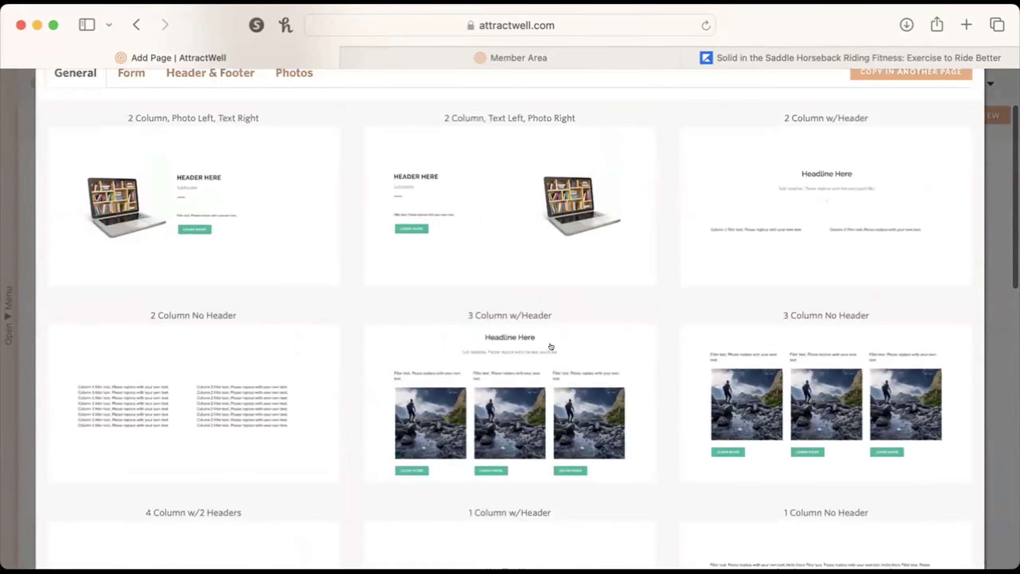
scroll(552, 346, down, 8)
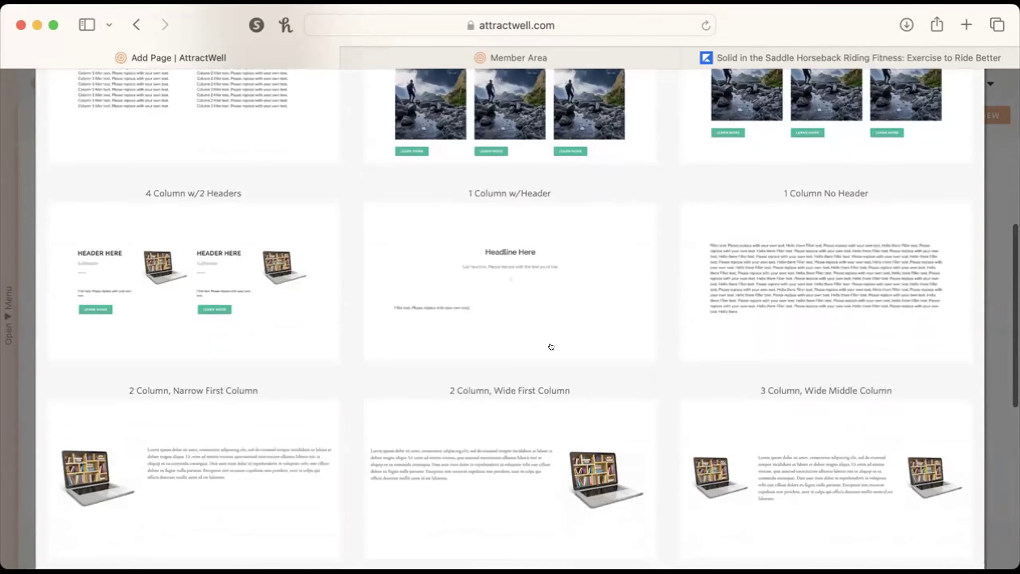
click(537, 295)
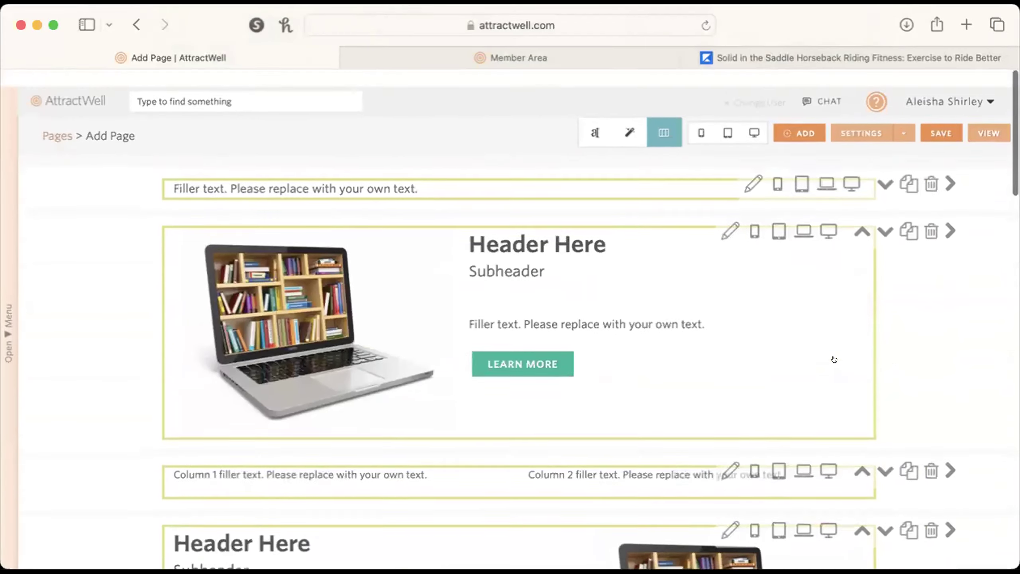
Step: Return to text editing and open the background image choices in the first section's settings
click(603, 115)
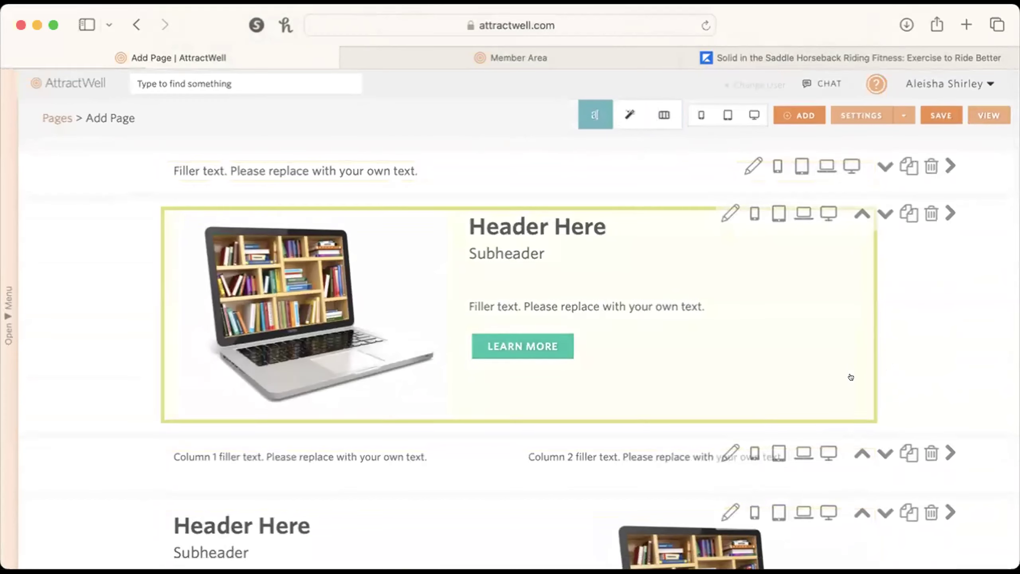
click(743, 158)
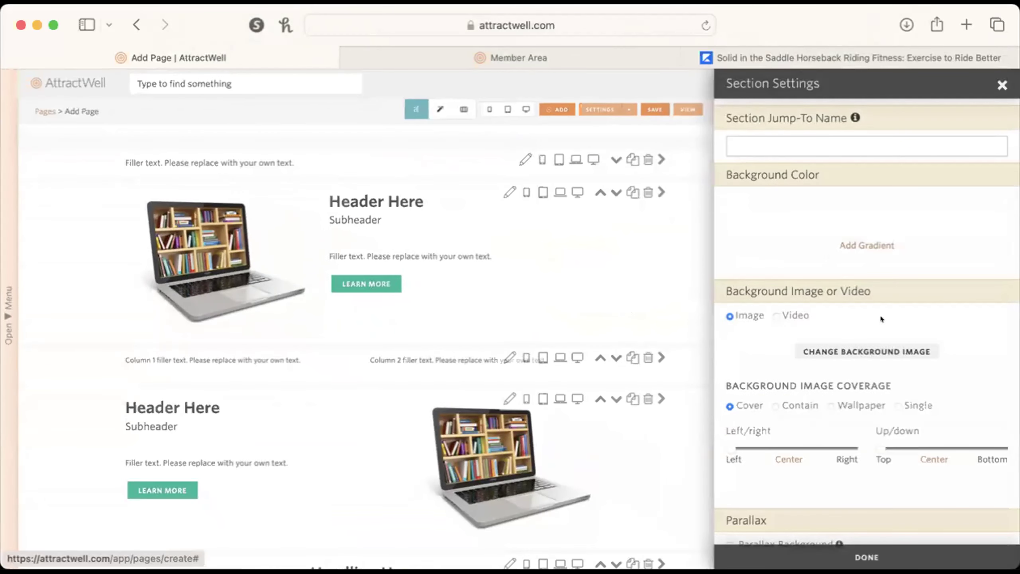
click(876, 346)
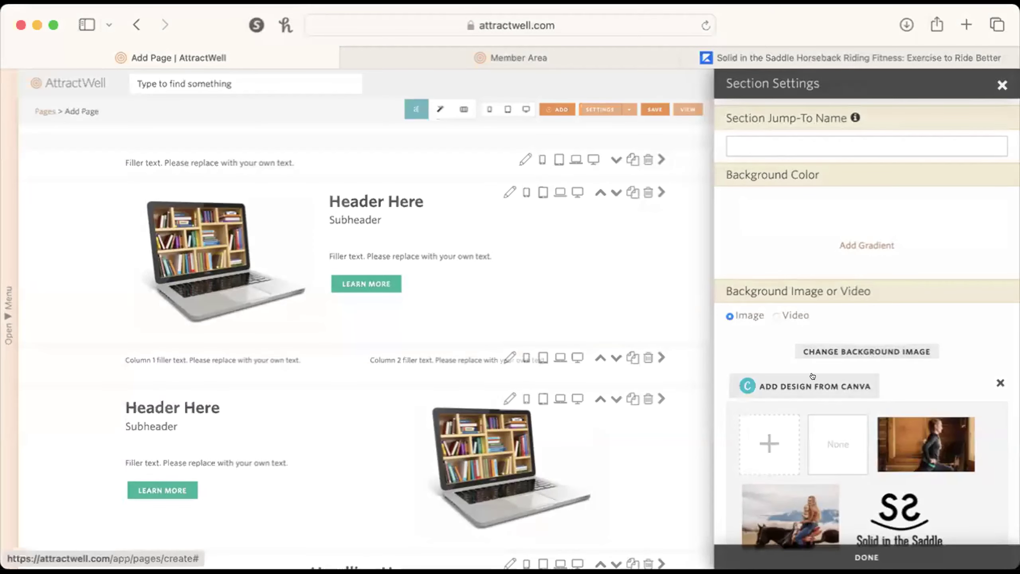
Step: Start a Canva background design of type Blog Banner, allow the third-party cookie, and check the Send to AttractWell option
click(813, 376)
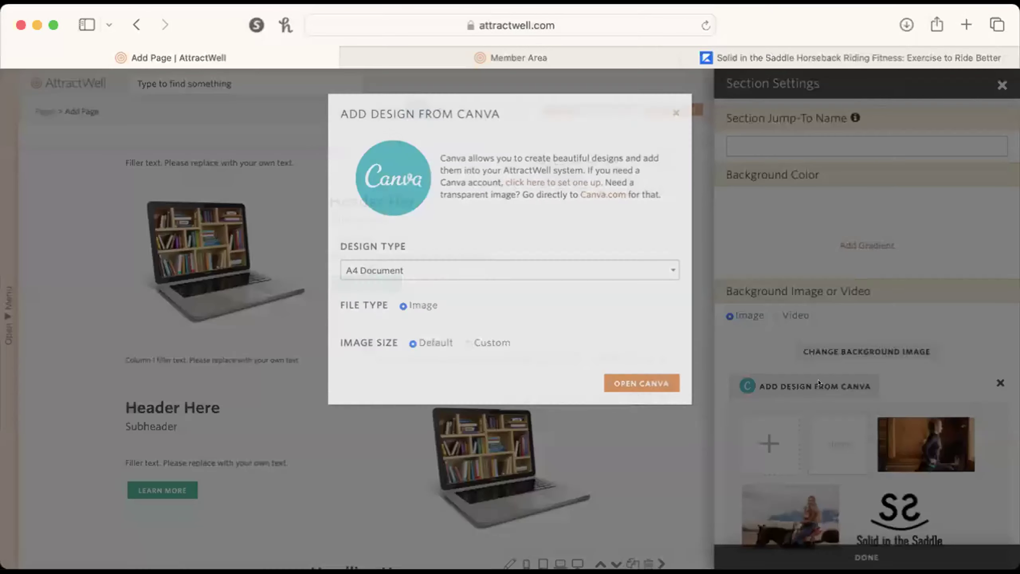
click(525, 269)
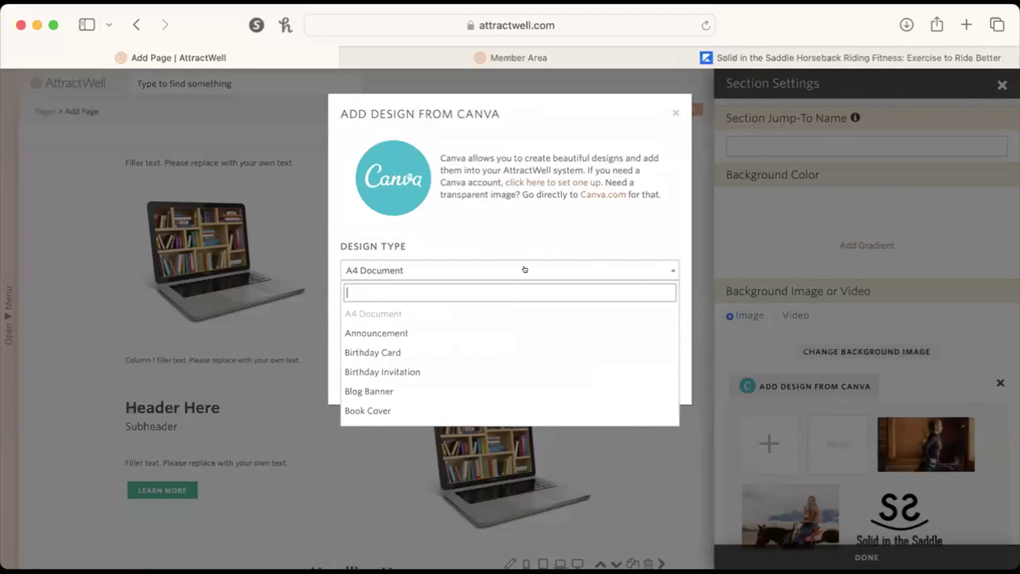
text(blo)
click(520, 314)
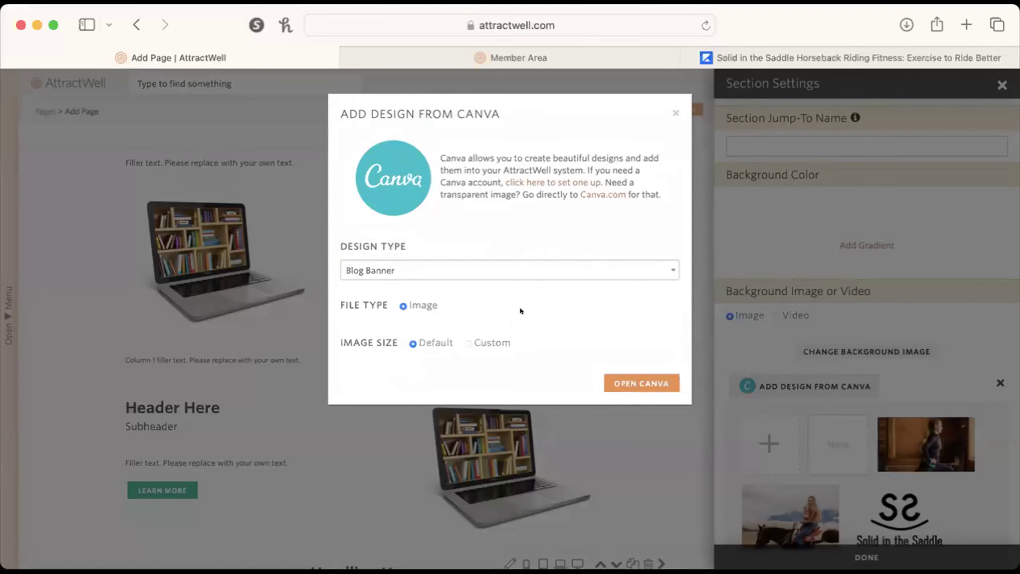
click(673, 382)
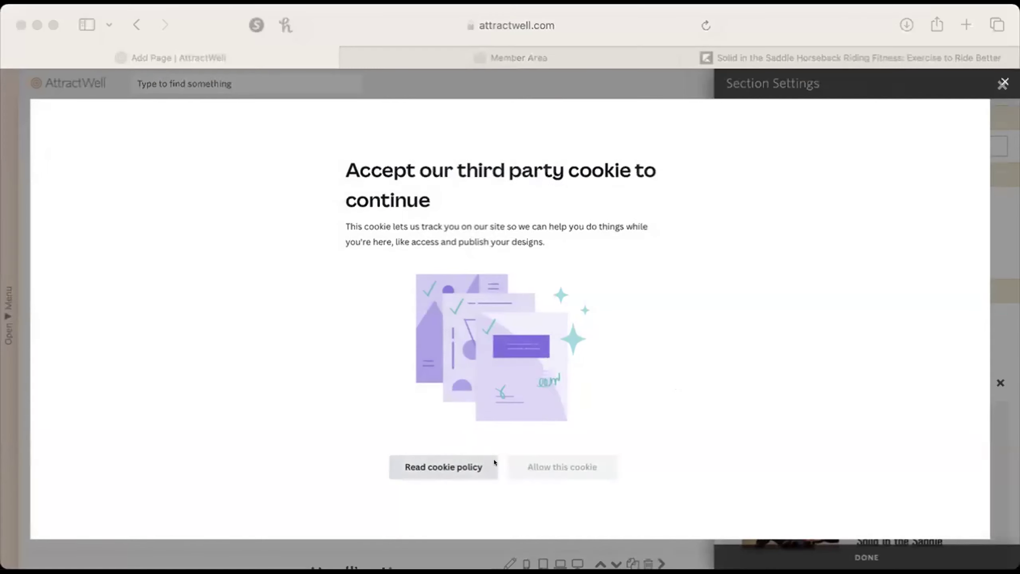
click(558, 467)
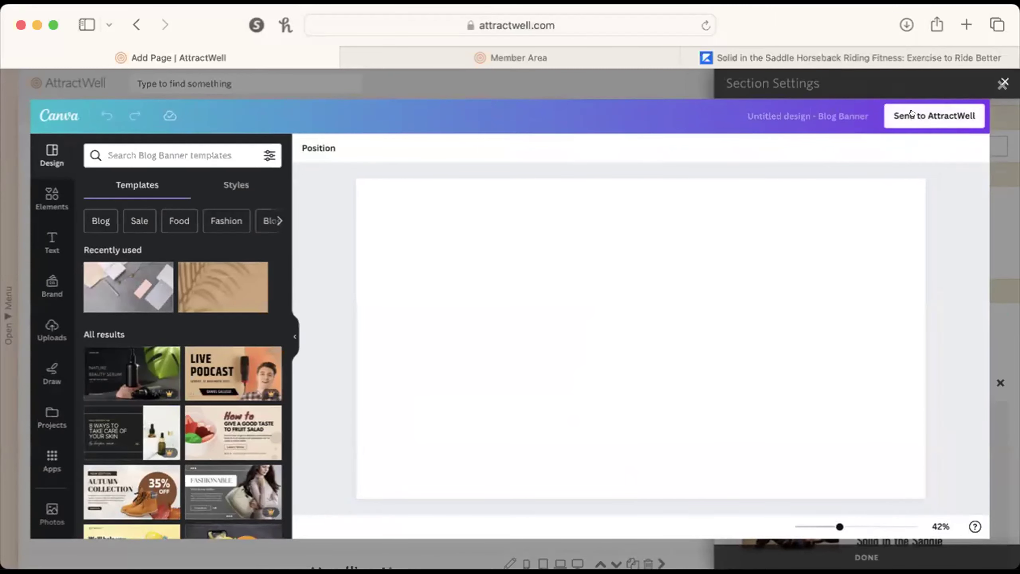
click(912, 114)
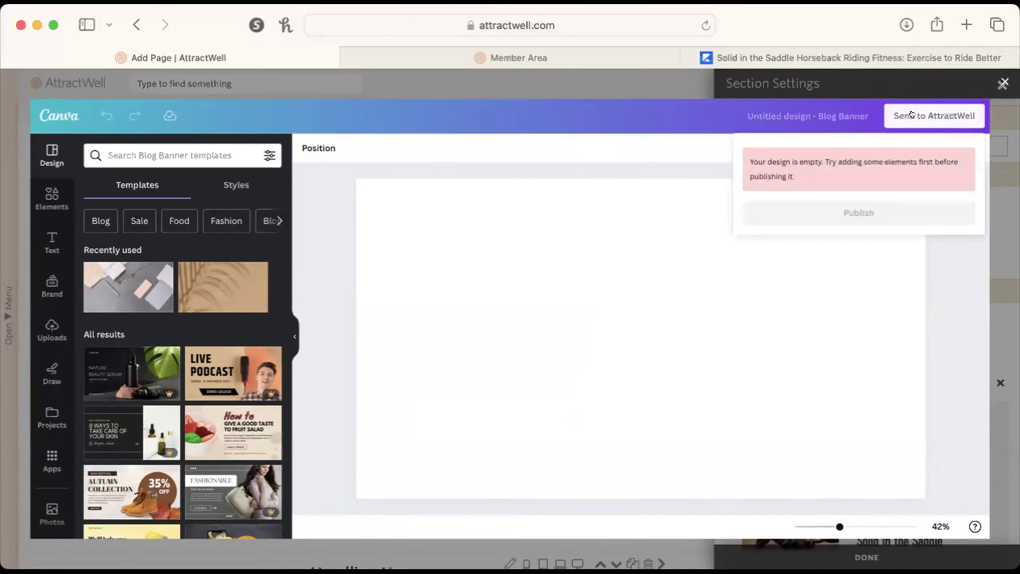
click(689, 243)
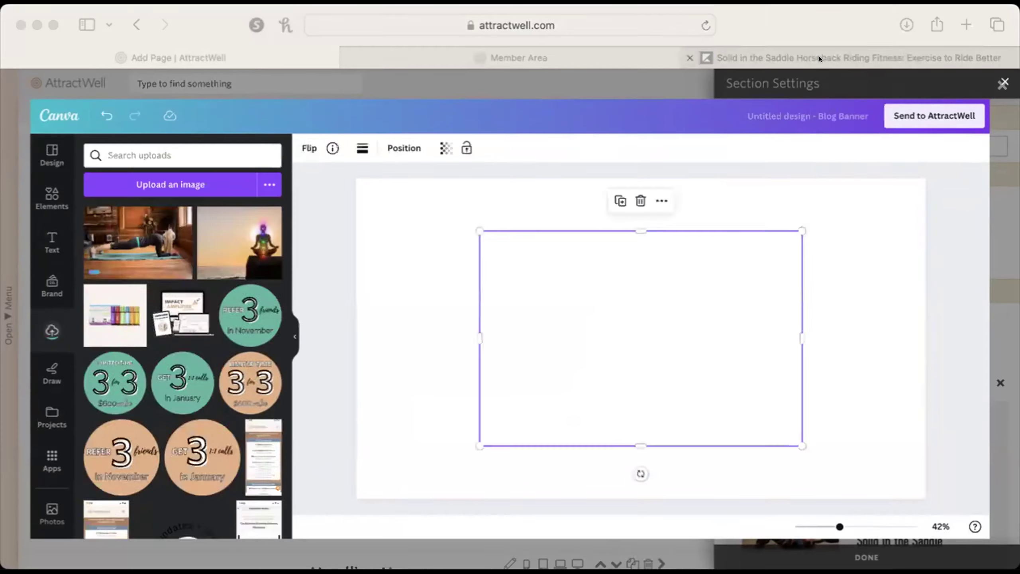
Step: Check the hero banner on the Solid in the Saddle home page and set the plank photo as the Canva design's background
click(819, 57)
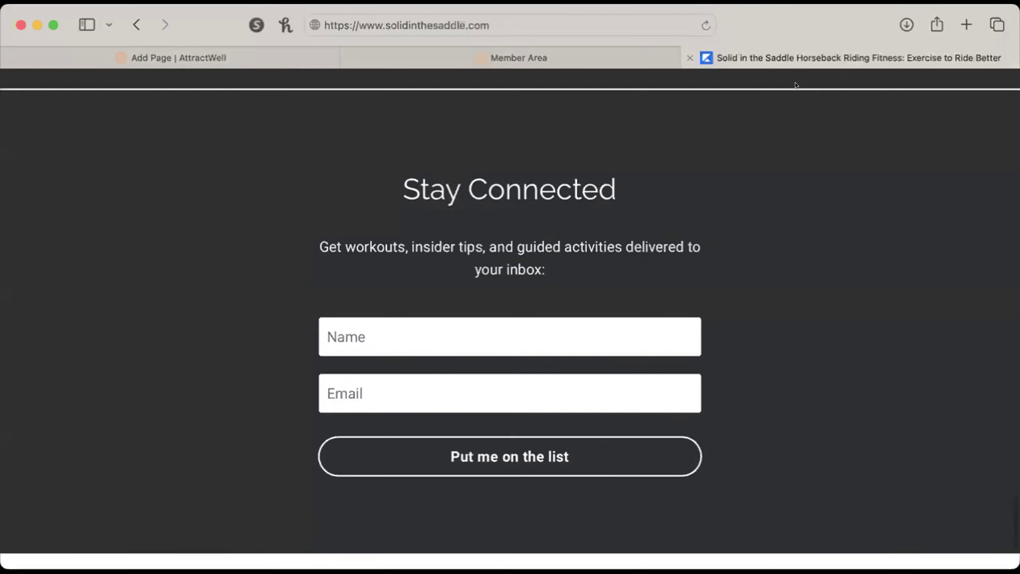
key(super+Up)
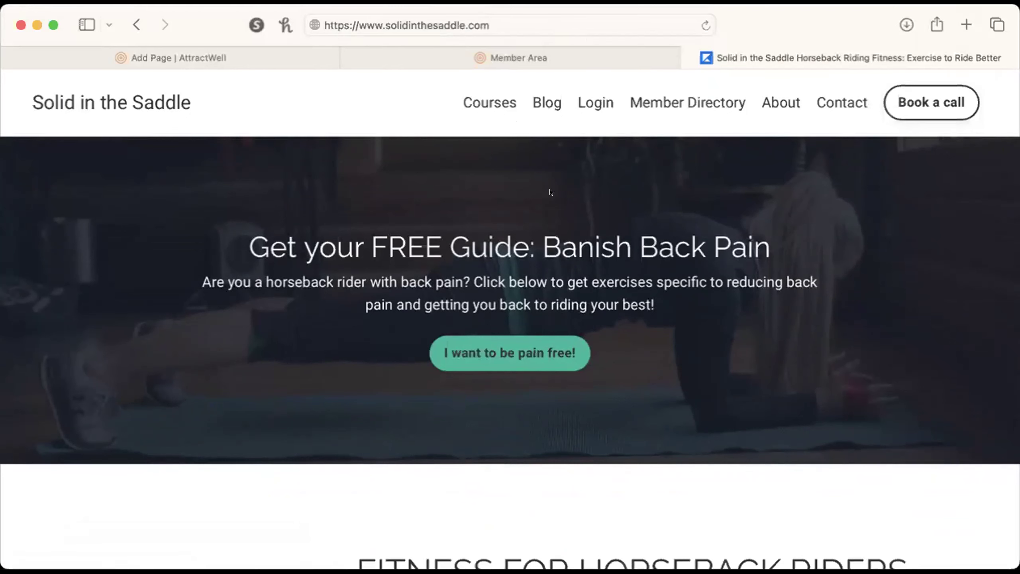
click(184, 50)
right_click(637, 347)
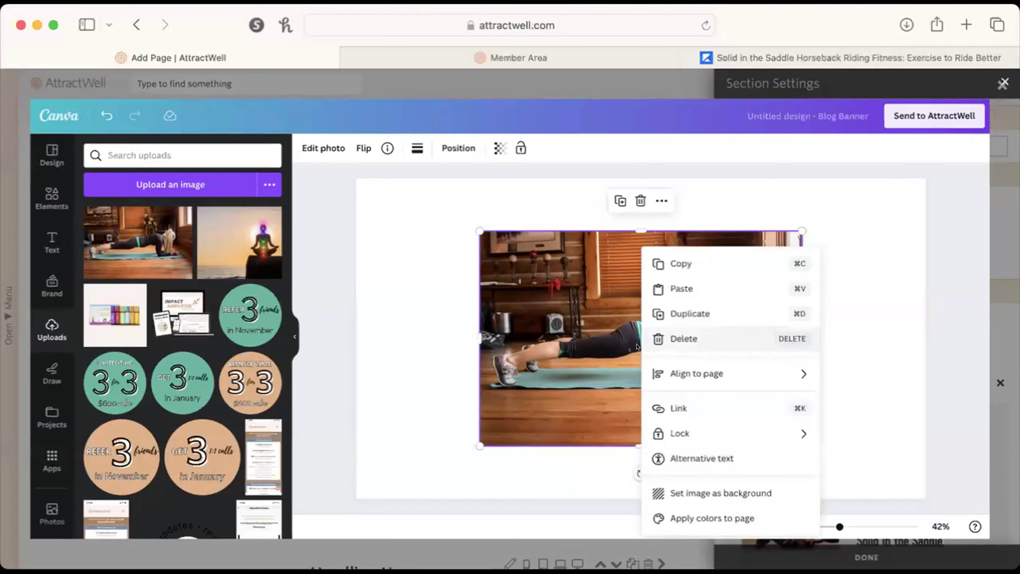
click(721, 493)
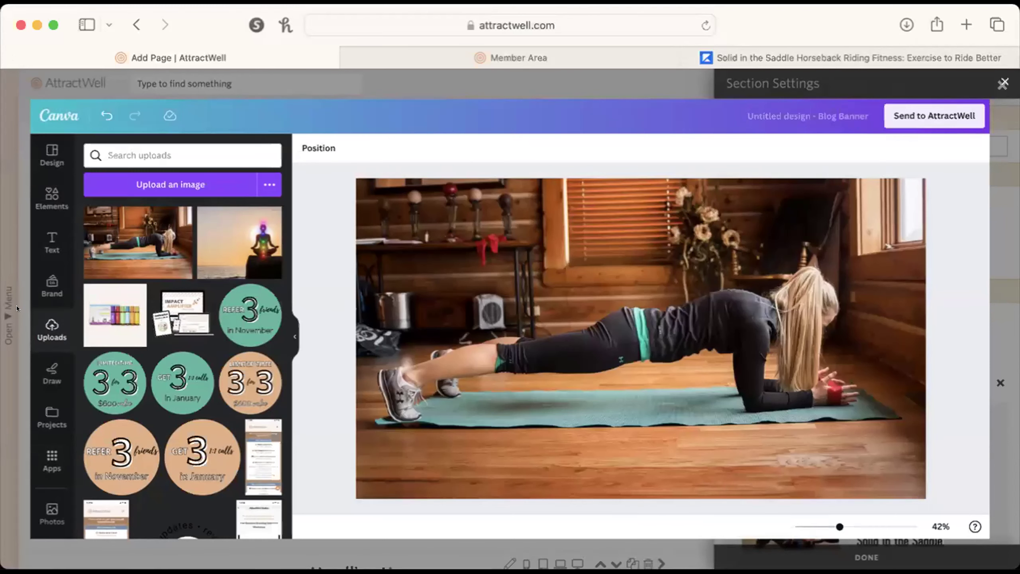
Step: Add a square shape to the banner and stretch it to cover the whole plank photo
click(52, 197)
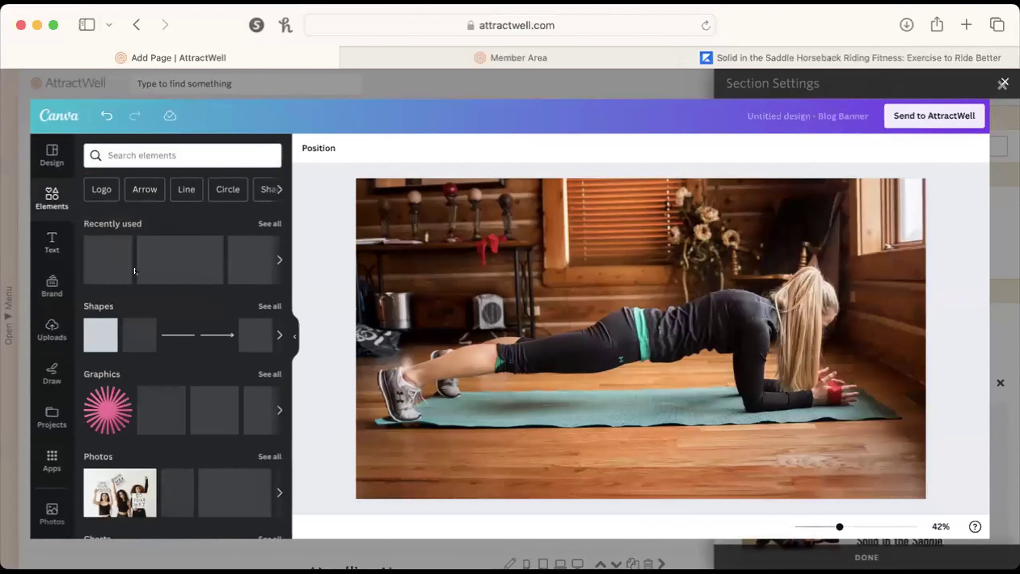
click(92, 329)
drag(589, 301, 395, 220)
drag(446, 267, 933, 497)
drag(867, 412, 862, 413)
Step: Recolor the covering shape with the gray-green from the photo colors
click(365, 148)
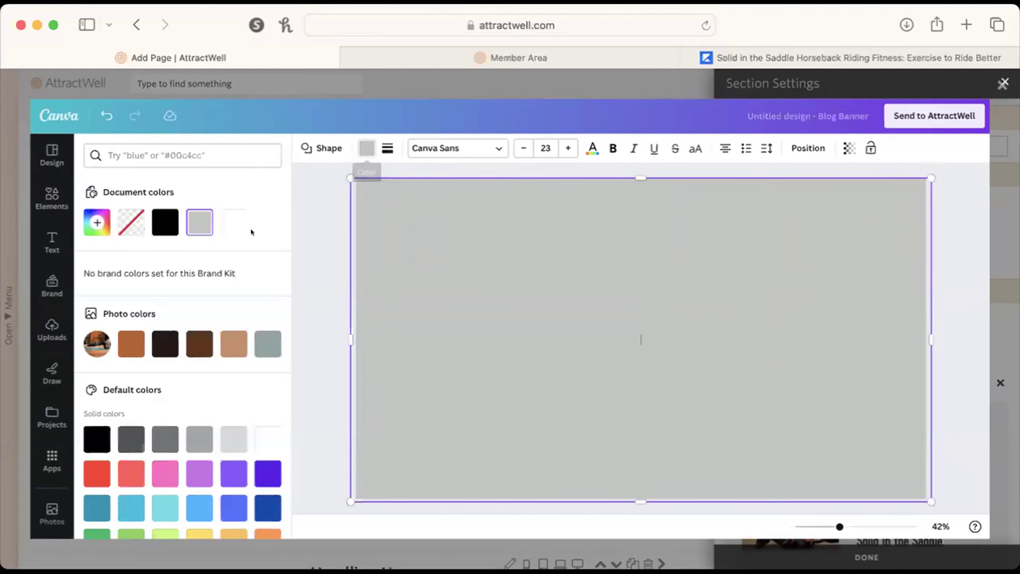
scroll(233, 393, down, 1)
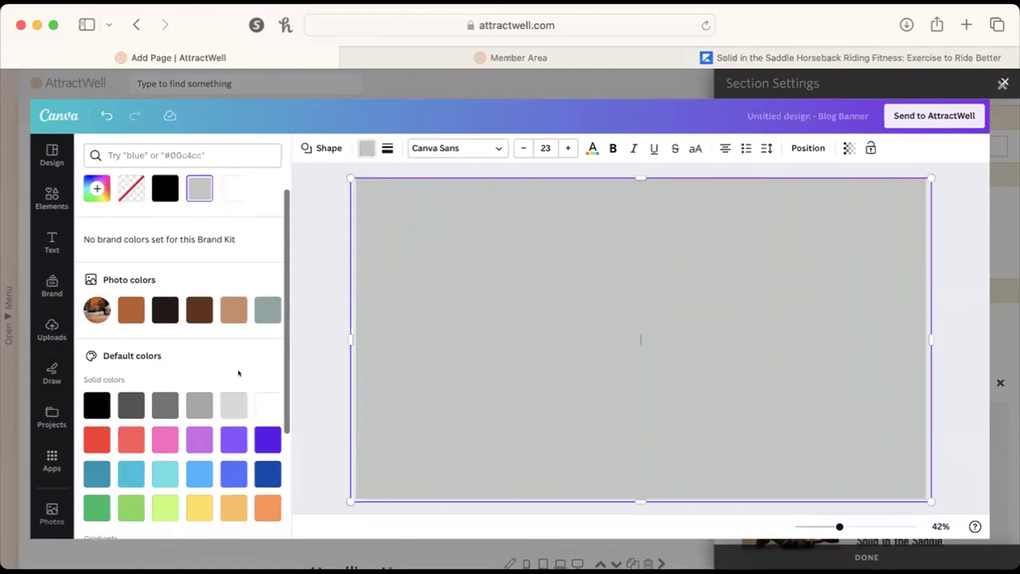
click(265, 310)
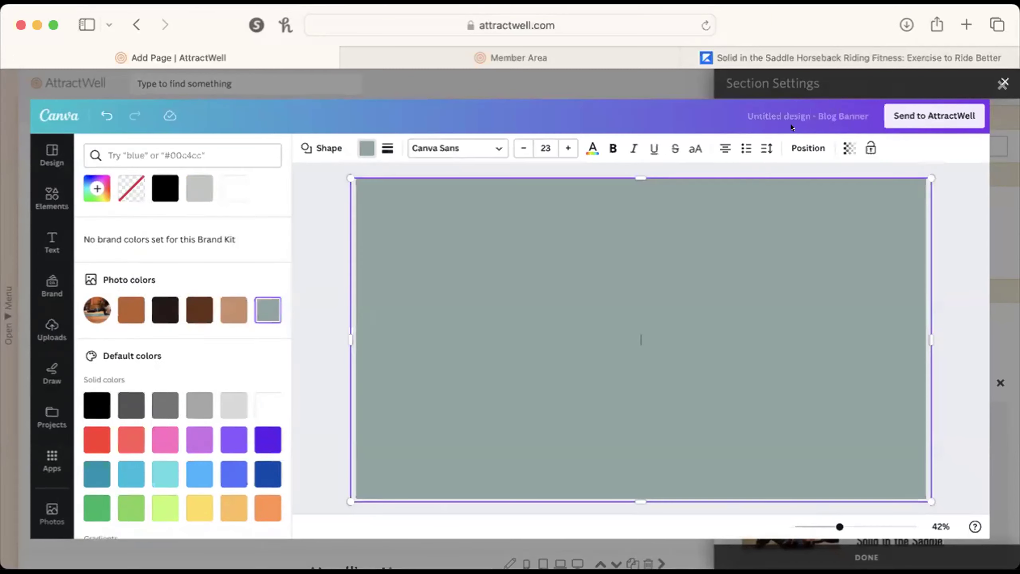
Step: Darken the covering shape's fill to the custom gray-green #5E6E6B
scroll(96, 471, down, 4)
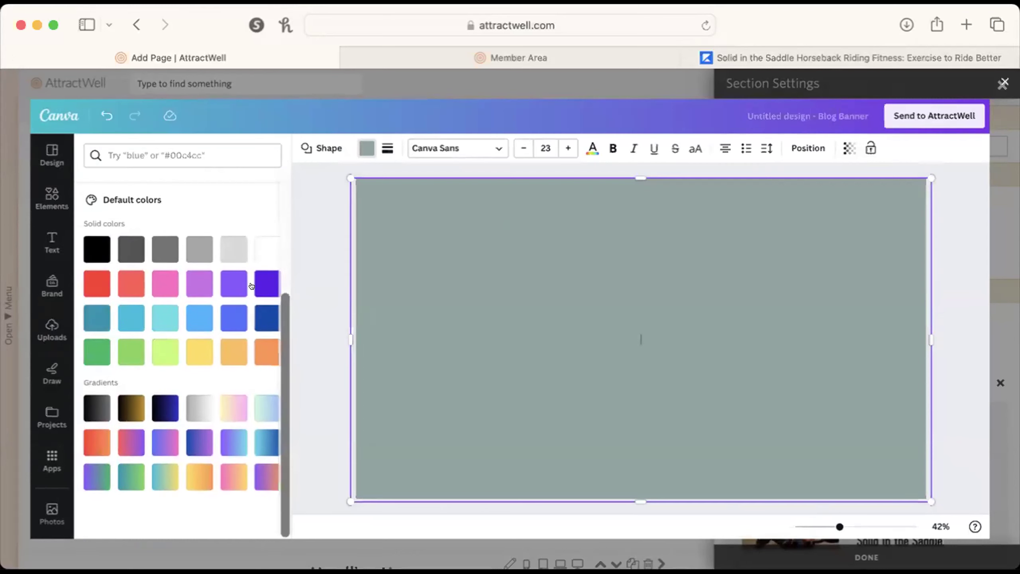
scroll(192, 362, up, 5)
click(97, 222)
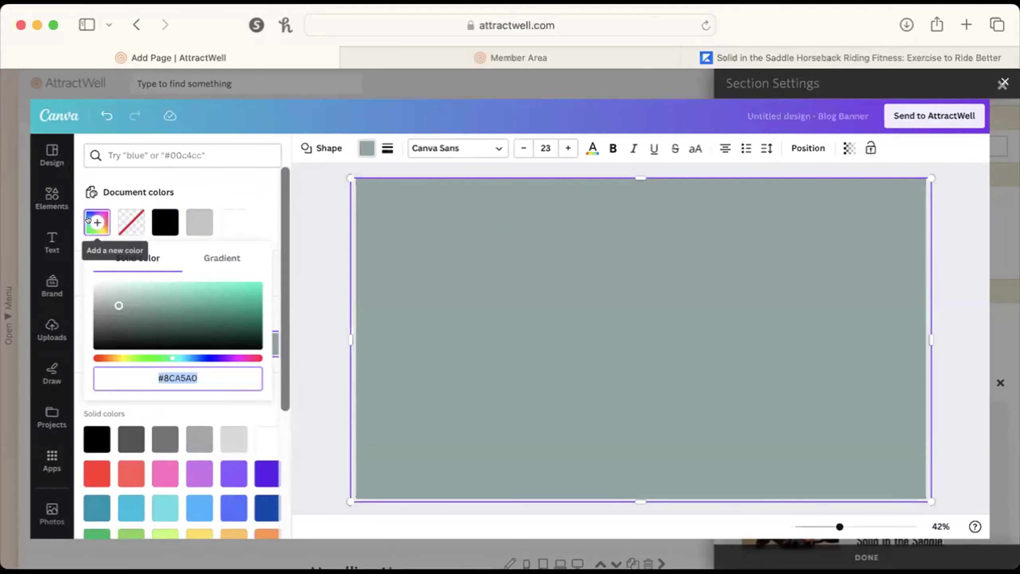
click(110, 313)
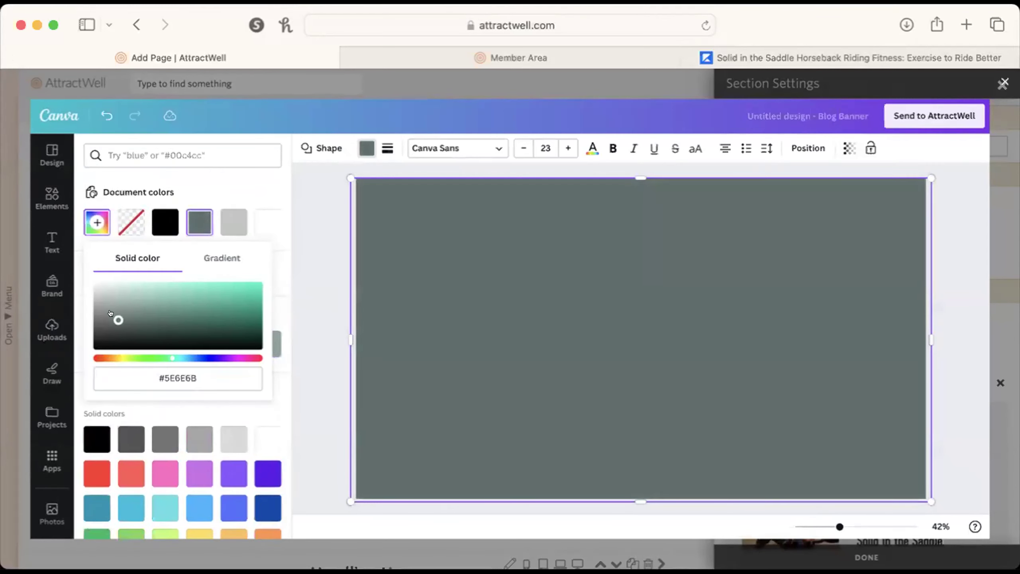
Step: Lower the covering shape's opacity so the plank photo shows through it
click(849, 148)
drag(848, 197, 798, 197)
click(963, 252)
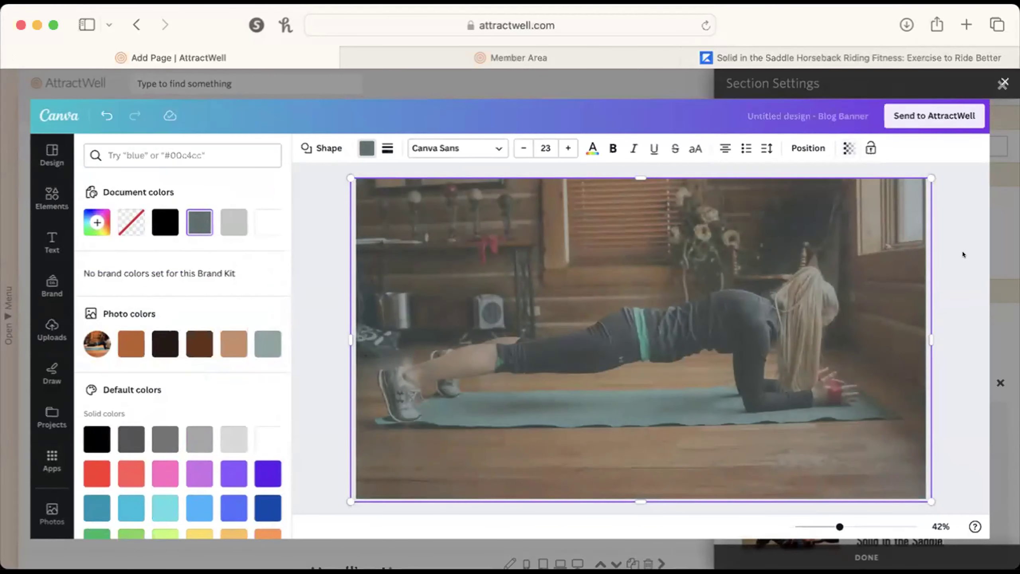
Step: Compare the overlay with the Solid in the Saddle hero, darken the shape to #1C1E1E, and send the design to AttractWell
click(937, 47)
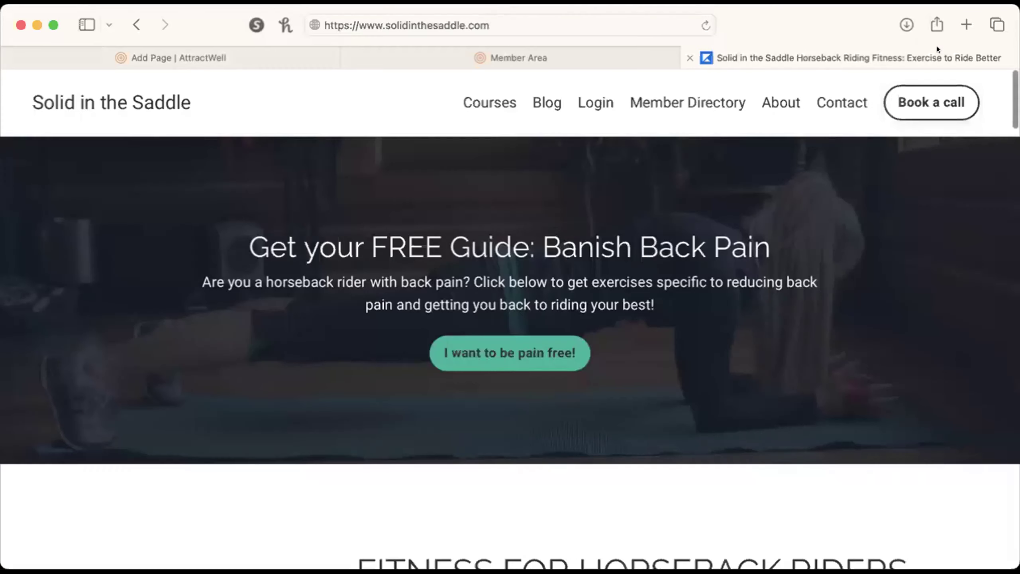
click(147, 45)
click(366, 148)
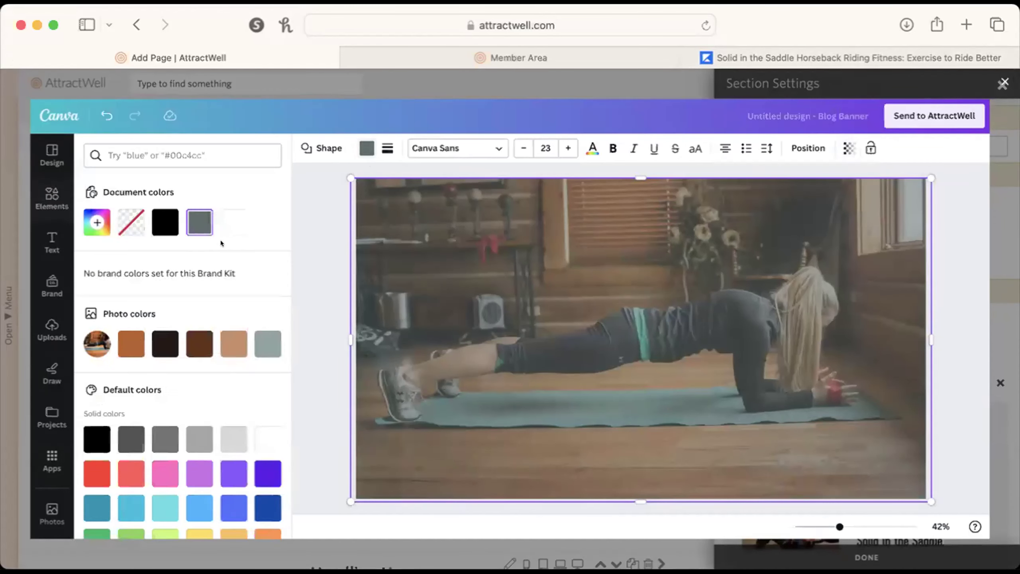
click(97, 222)
mouse_move(123, 335)
mouse_down()
mouse_move(120, 327)
mouse_move(108, 341)
mouse_up()
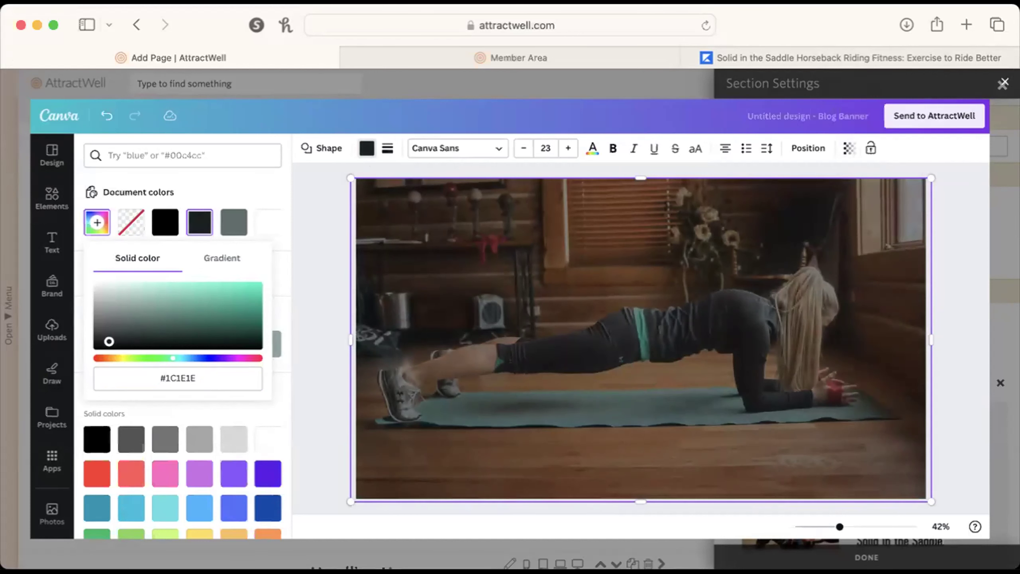
click(949, 245)
click(947, 114)
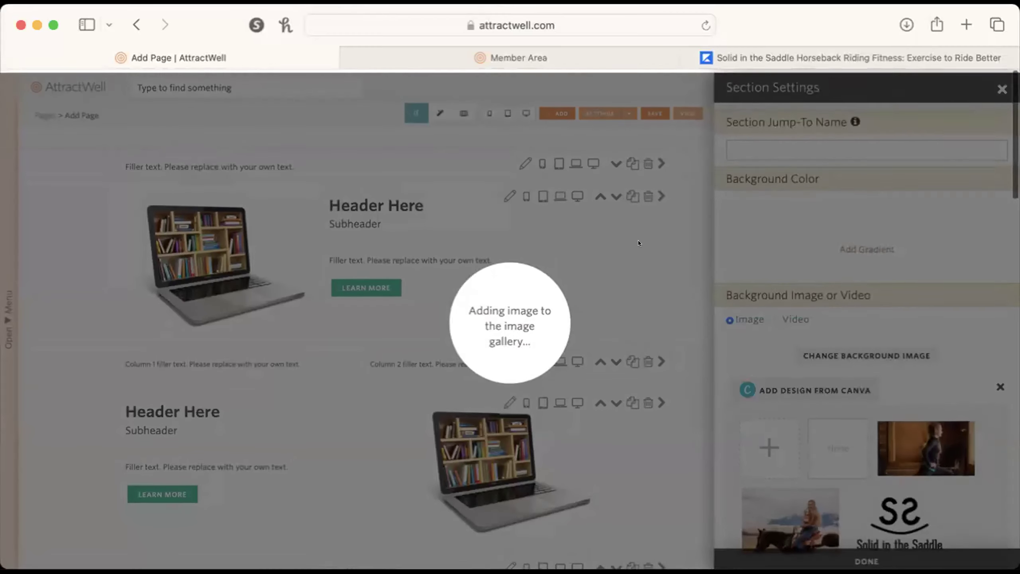
Step: Copy the hero heading and the paragraph below it from the Solid in the Saddle home page
click(803, 60)
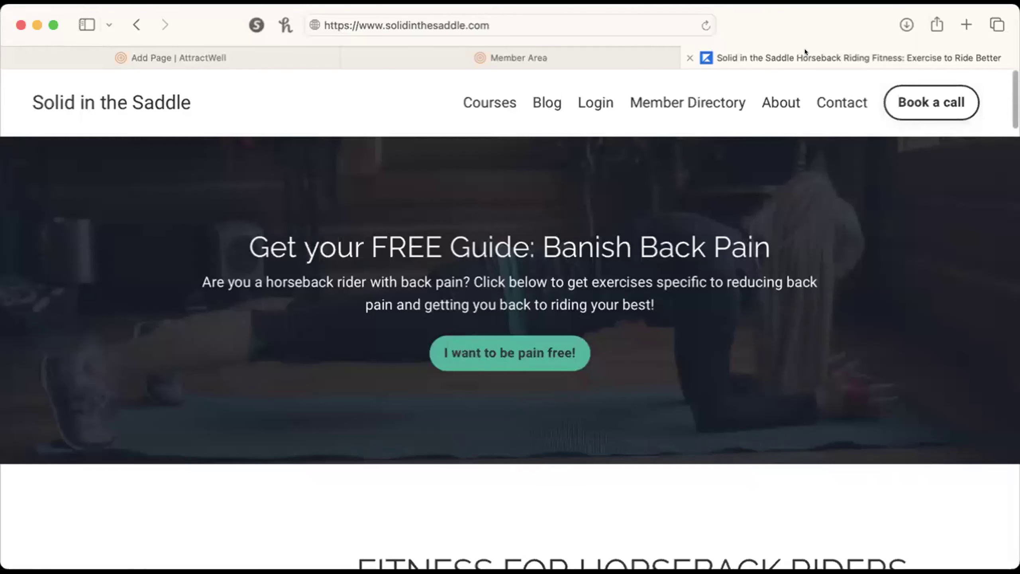
drag(237, 244, 653, 296)
key(super+c)
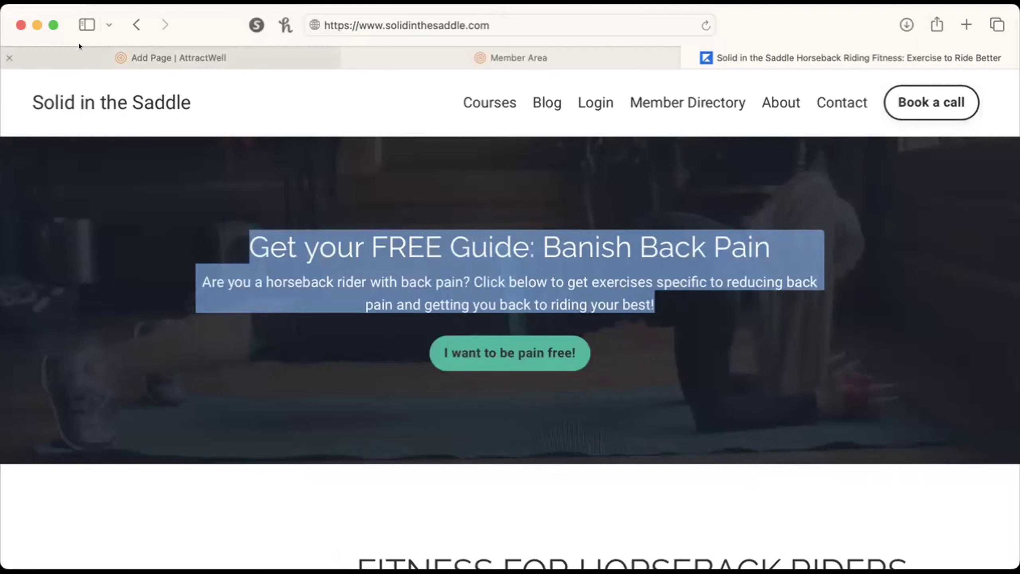
Step: Set the darkened plank design as the AttractWell section's background image and center it horizontally and vertically
click(158, 50)
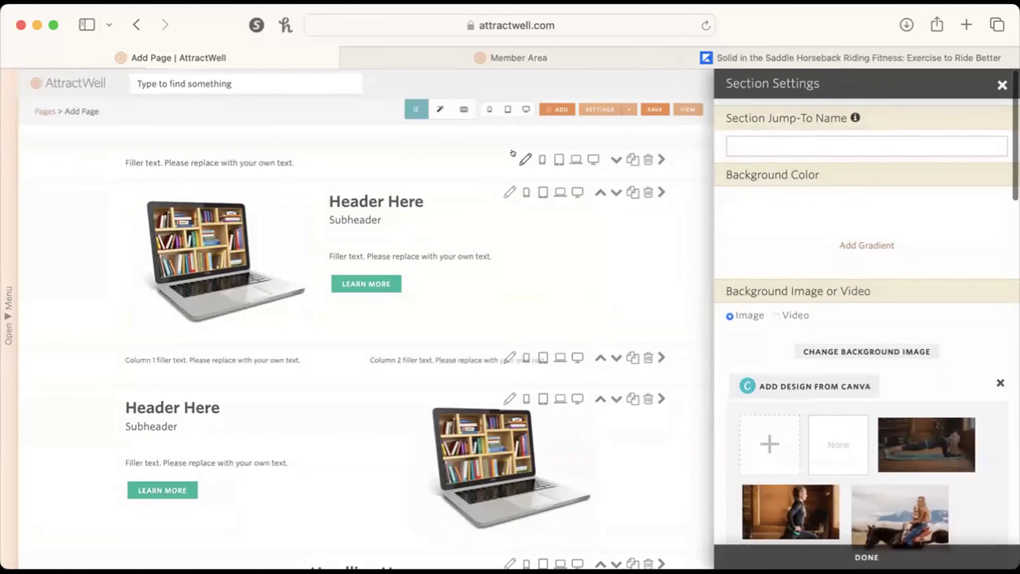
click(920, 444)
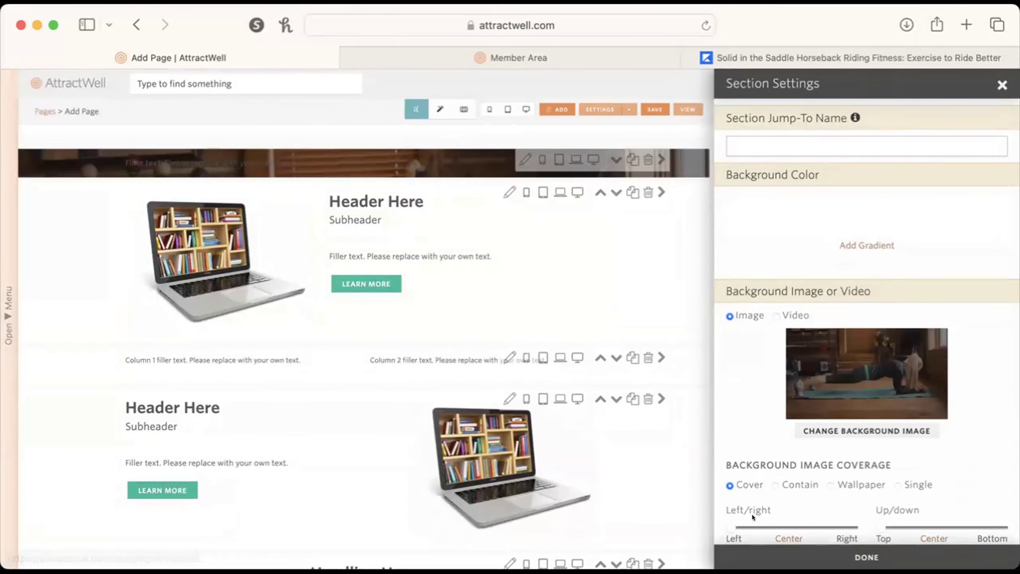
drag(730, 527, 754, 527)
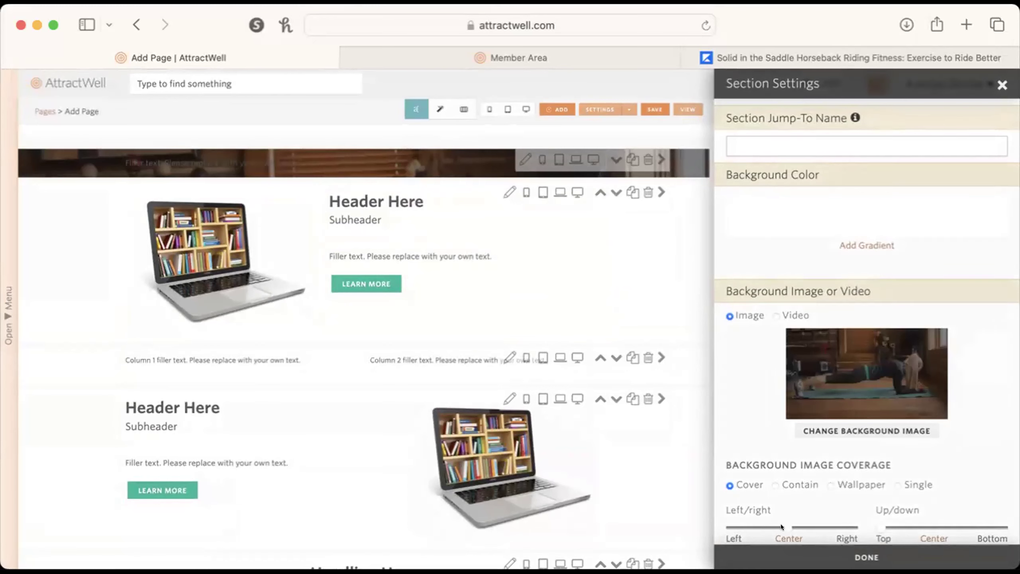
drag(874, 523, 933, 524)
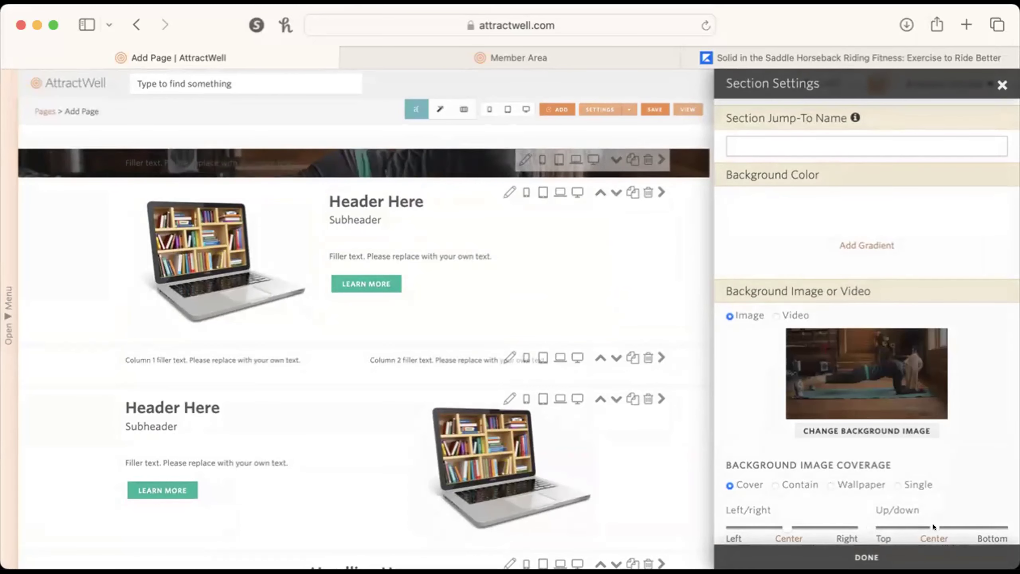
Step: Set the section's background padding to 198 pixels at the top and 199 pixels at the bottom
scroll(846, 307, down, 10)
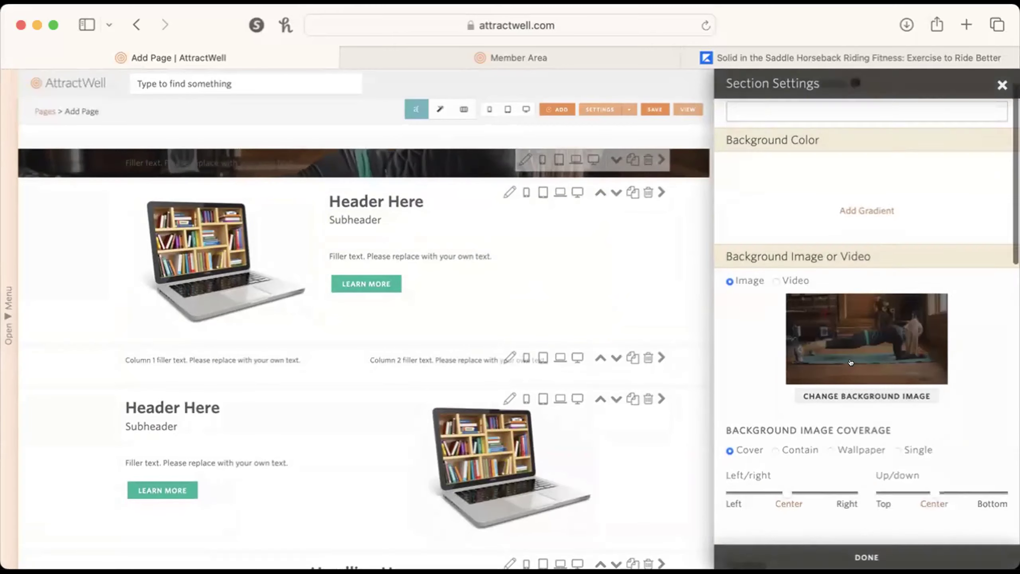
drag(730, 348, 783, 346)
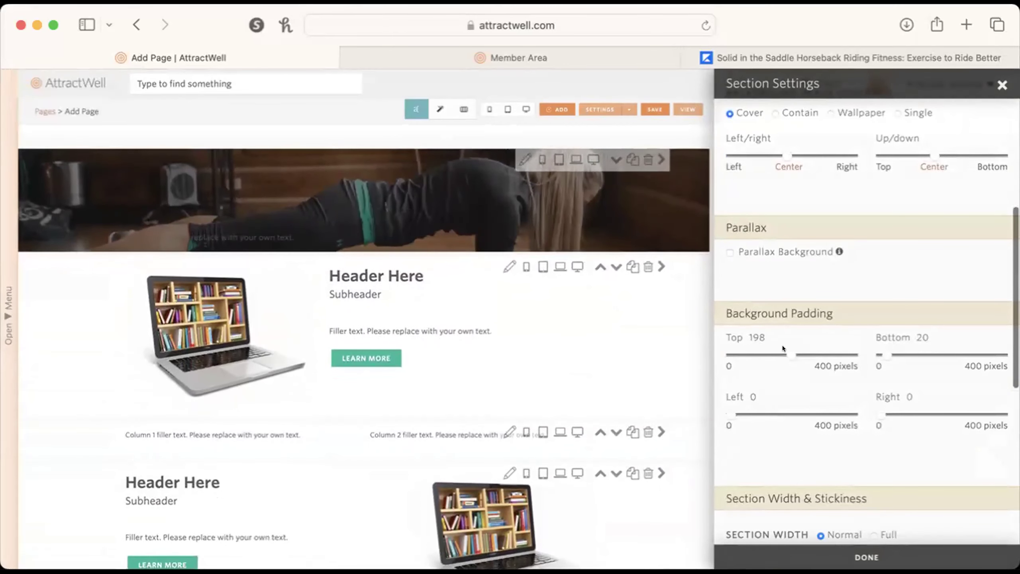
drag(882, 346, 938, 346)
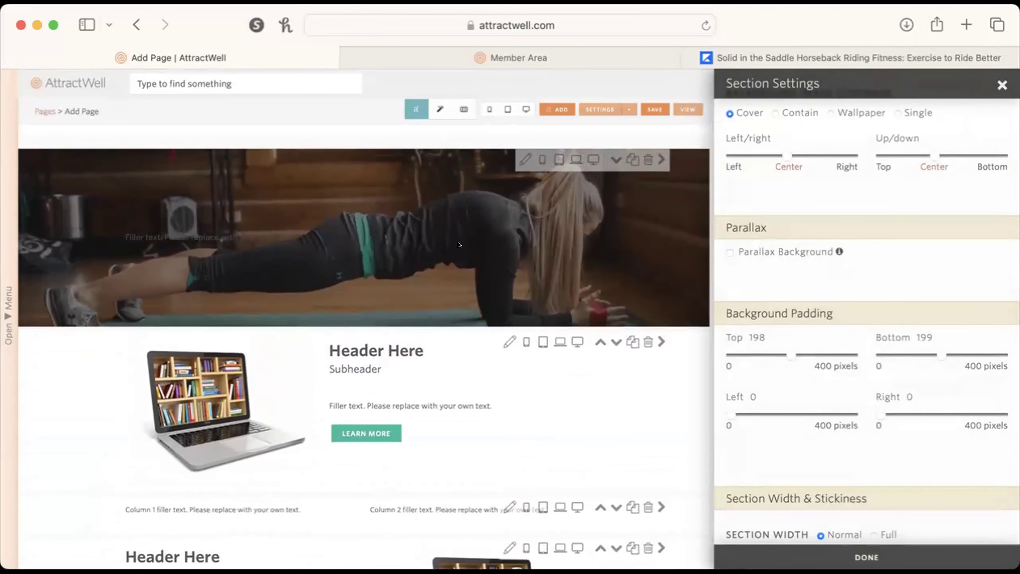
Step: Replace the hero section's filler text with the copied heading and paragraph
click(434, 233)
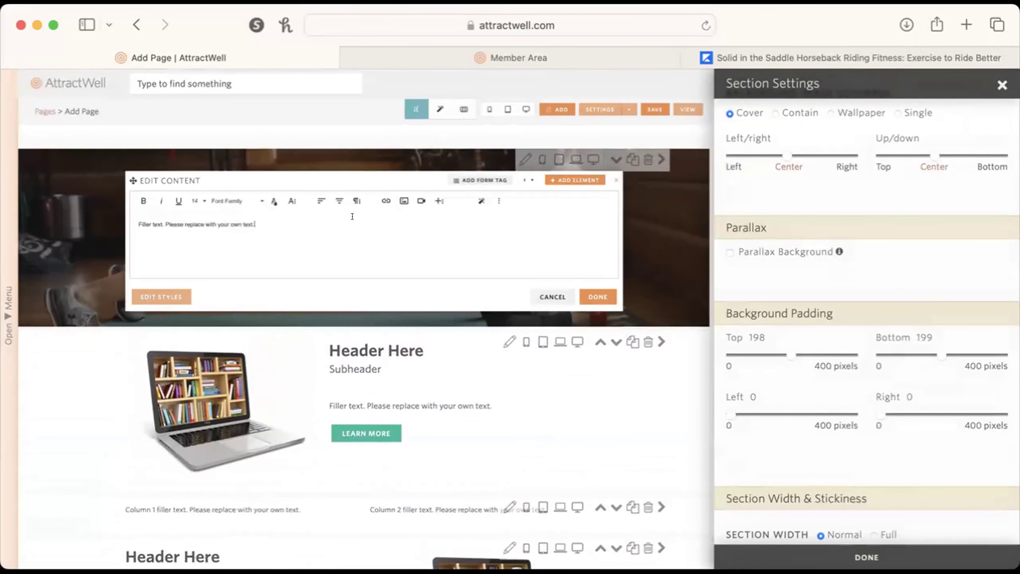
key(super+a)
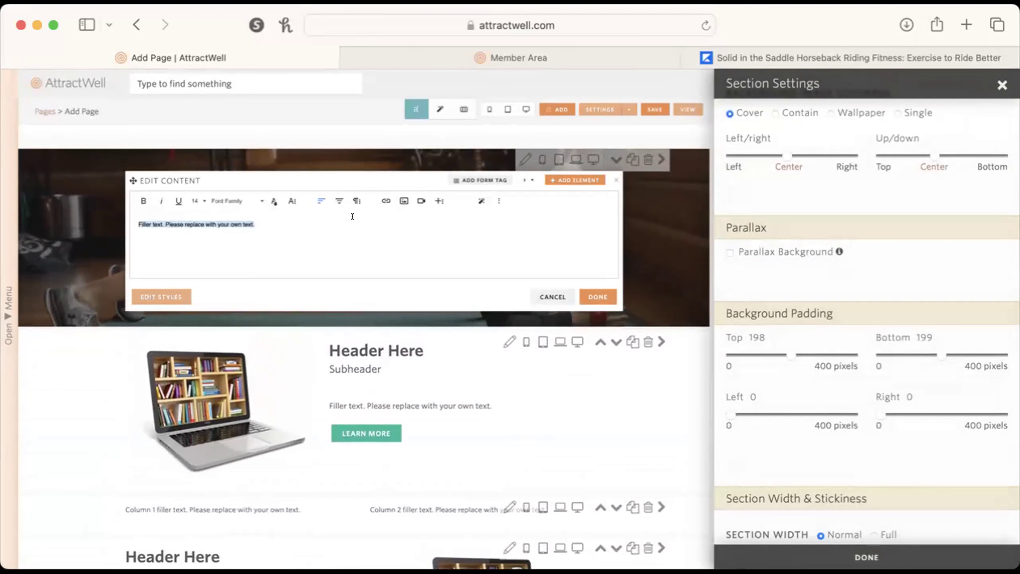
key(super+v)
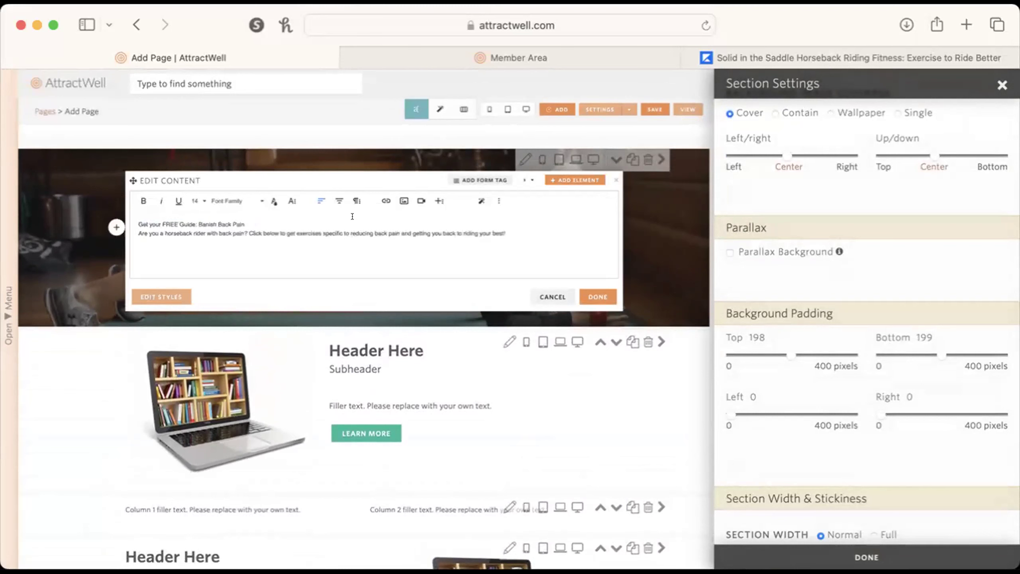
Step: Format all the pasted hero text in Raleway, centered, with the Heading 1 style
key(super+a)
click(236, 201)
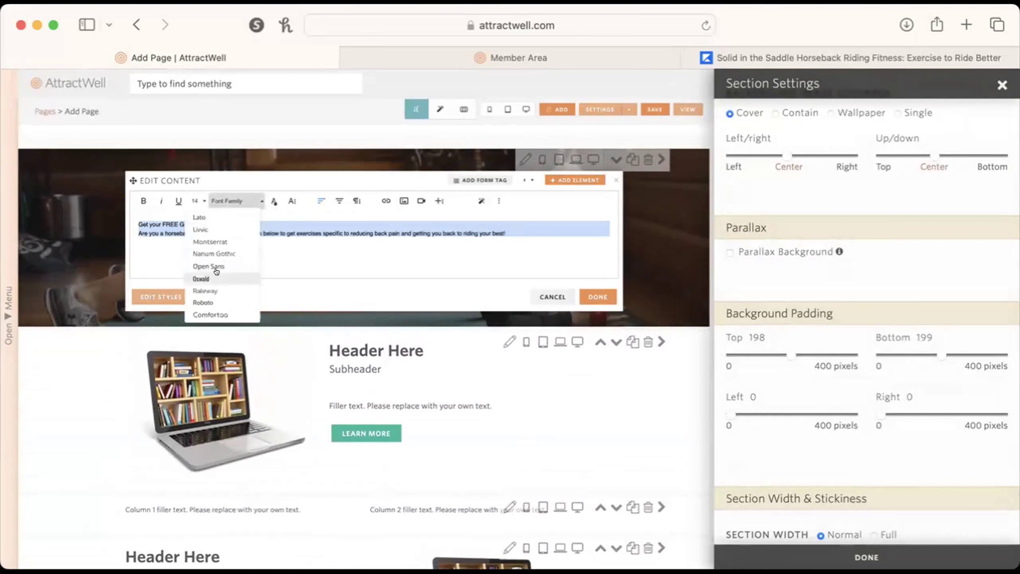
click(205, 290)
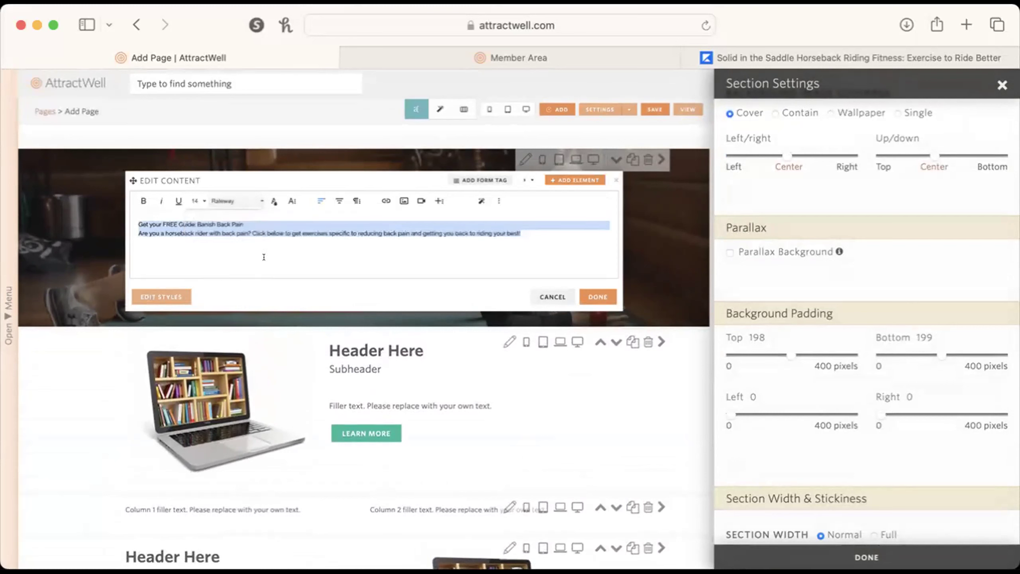
click(334, 204)
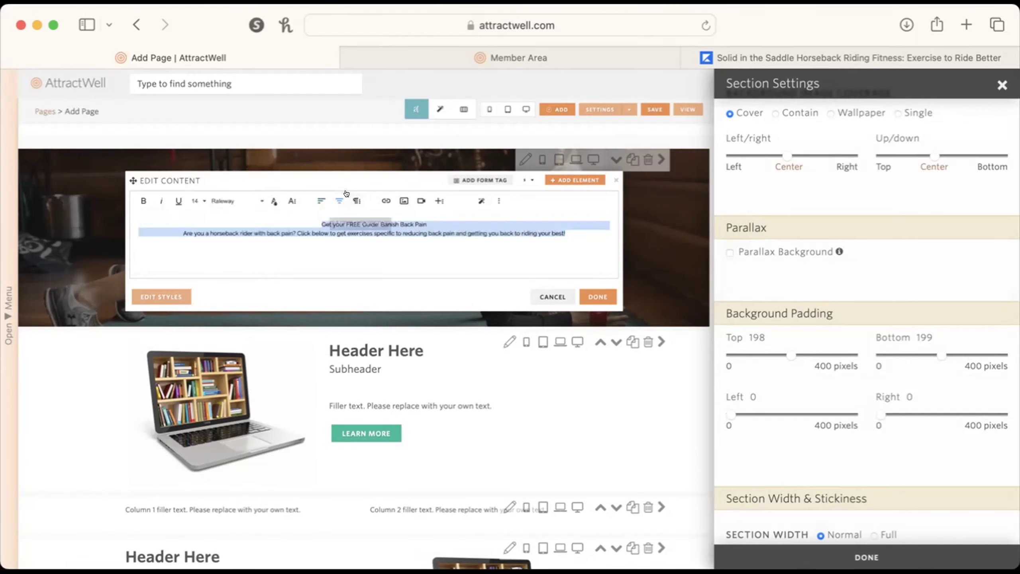
click(357, 200)
click(278, 221)
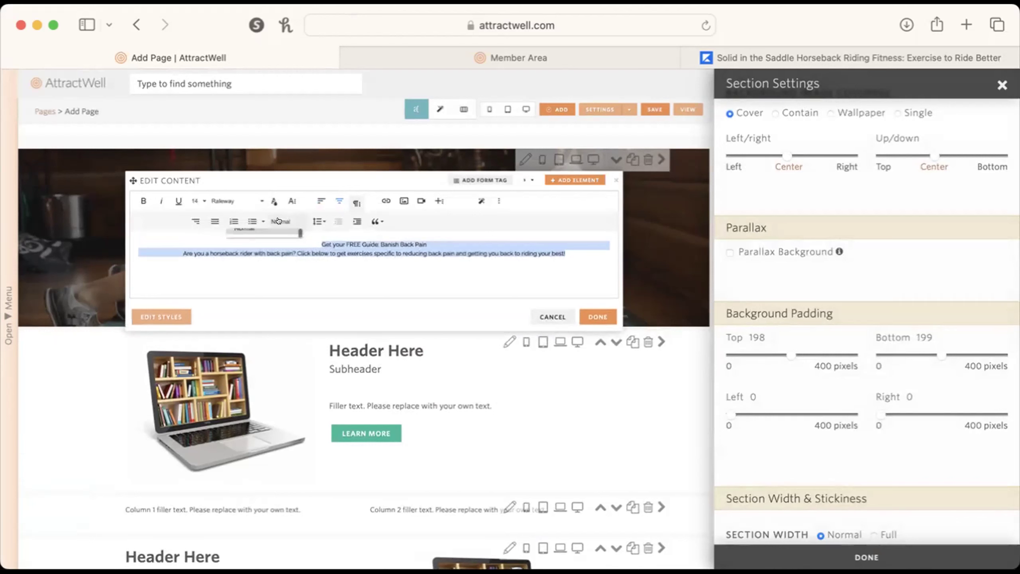
click(267, 268)
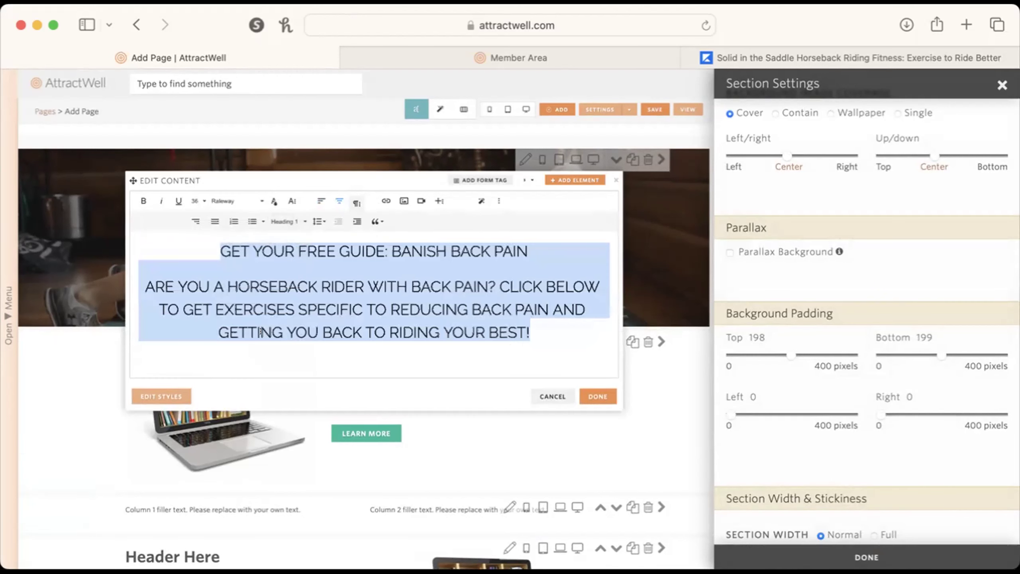
Step: Insert an extra large Default button below the hero text and center it
click(440, 201)
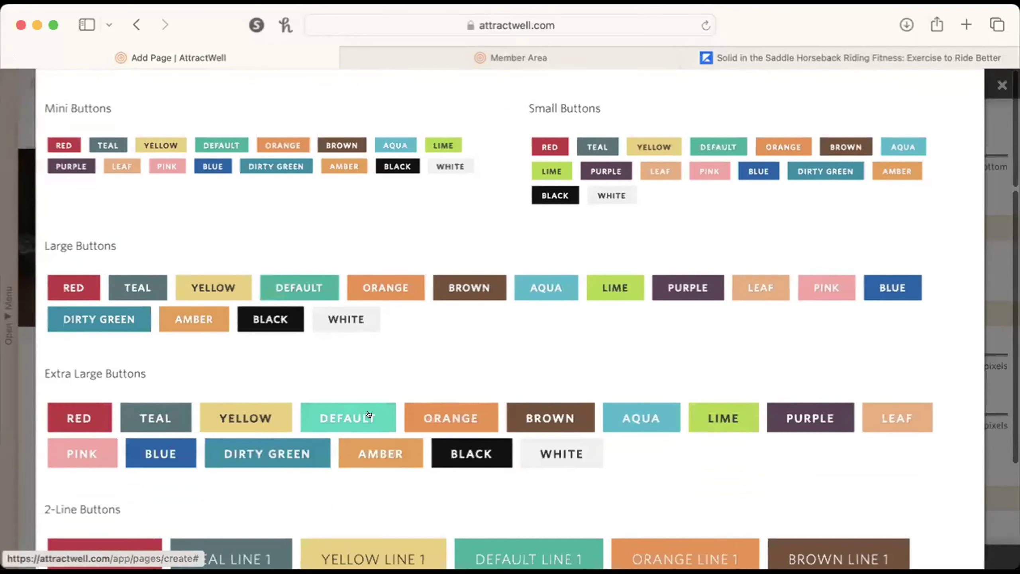
click(331, 418)
click(139, 377)
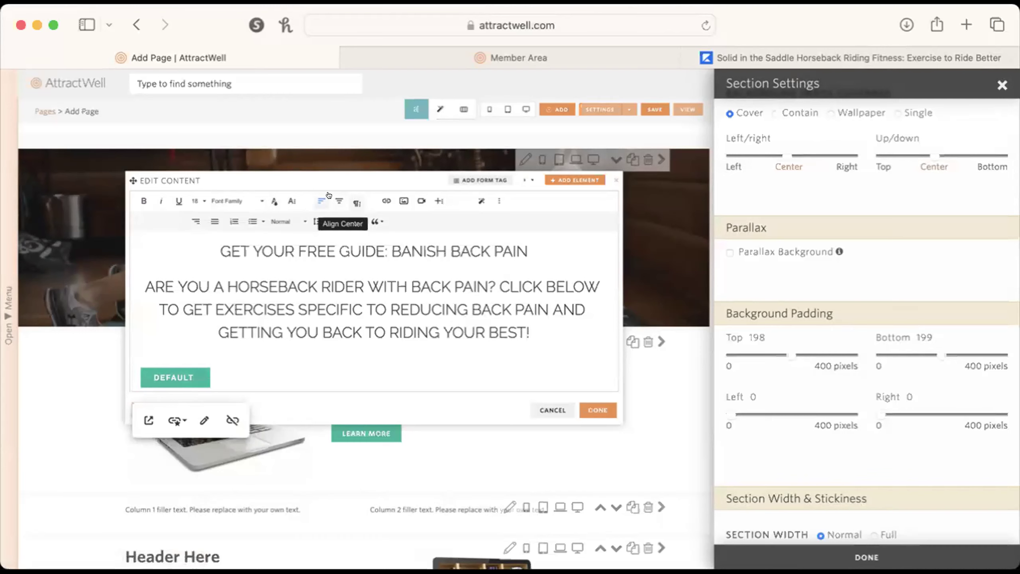
click(328, 195)
Step: Check the original hero button and relabel the new one "I want to be pain free!", keeping # as its URL
click(847, 47)
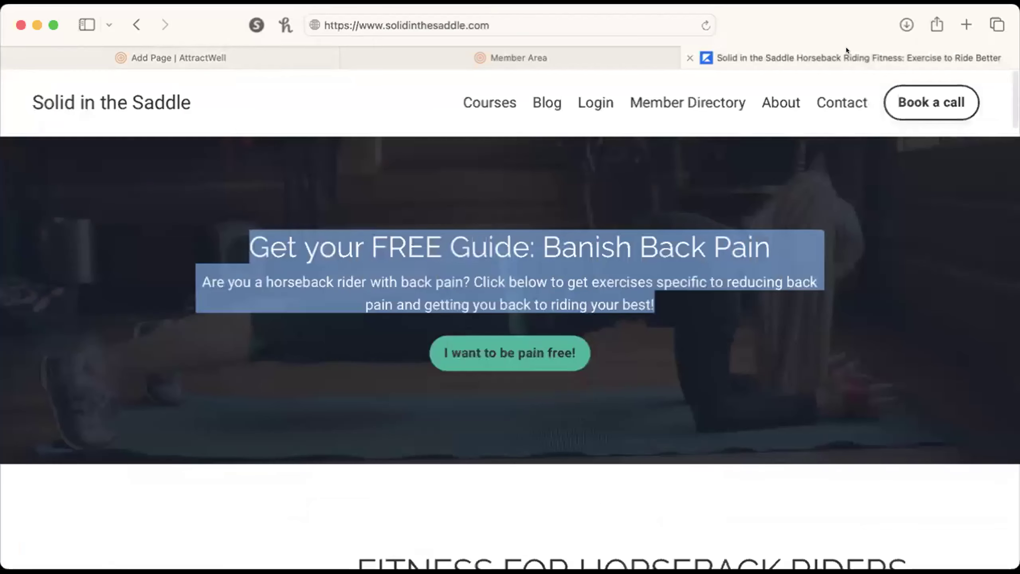
click(169, 57)
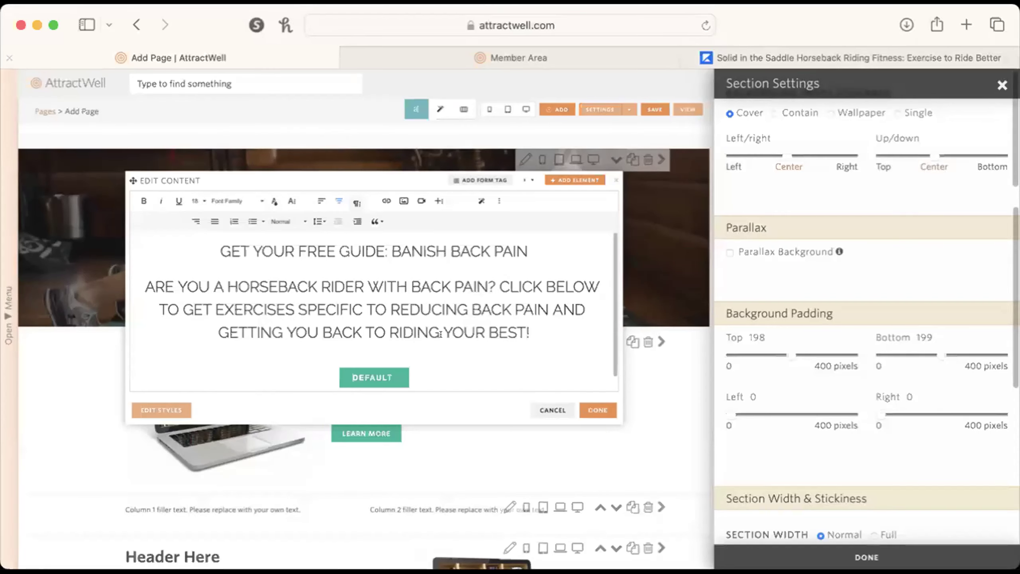
click(370, 385)
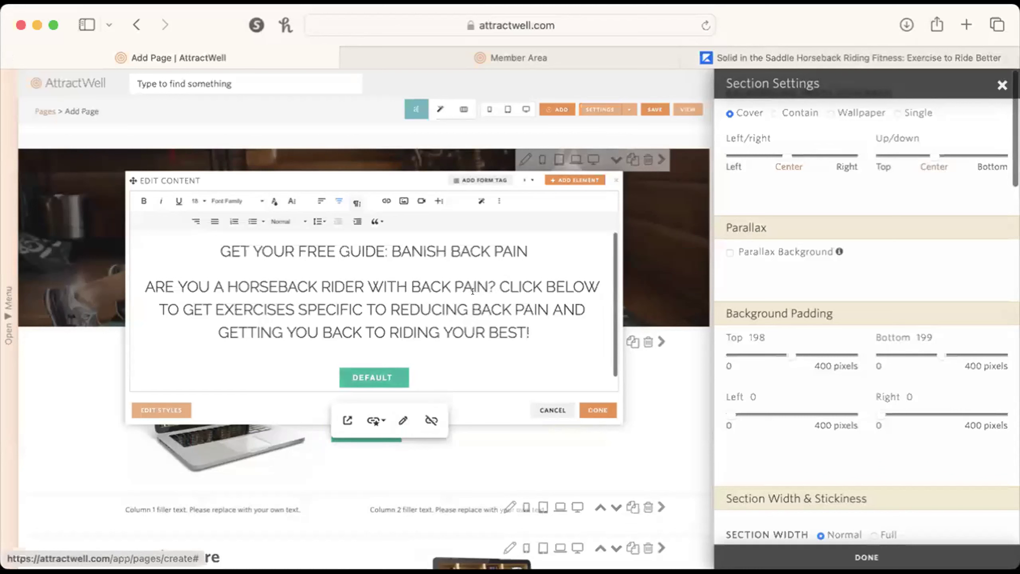
click(403, 420)
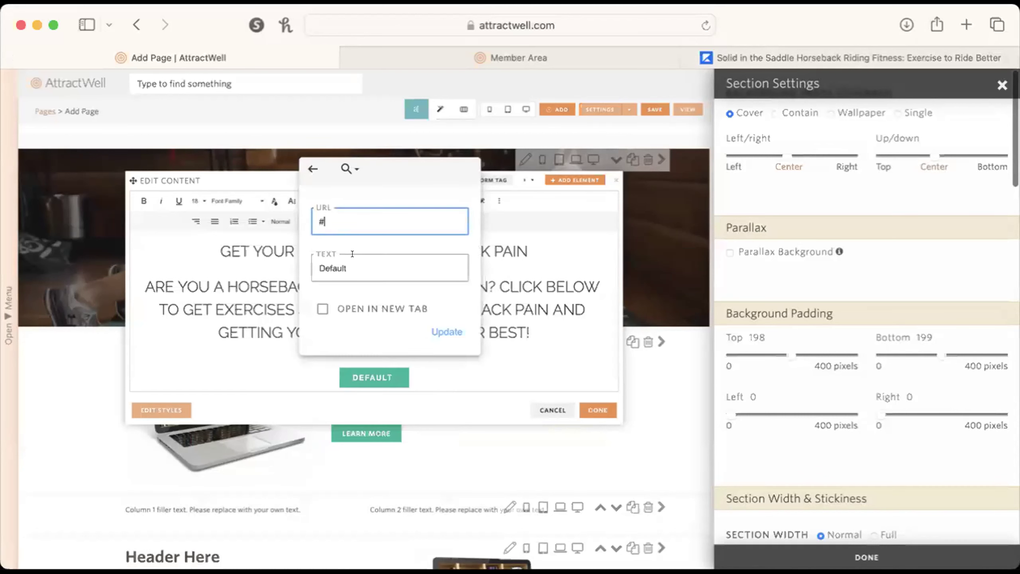
key(Tab)
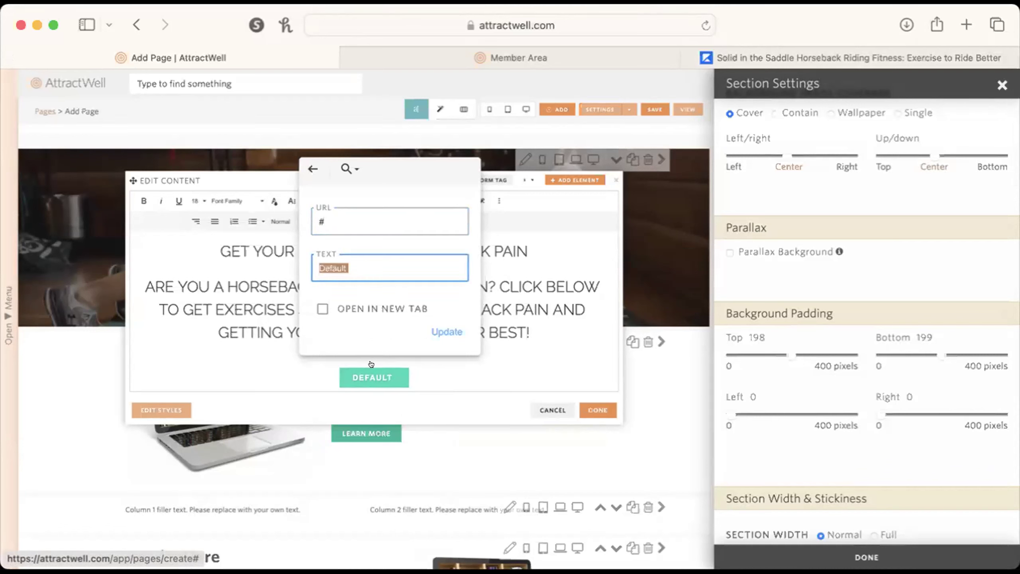
text(I want to be pain free!)
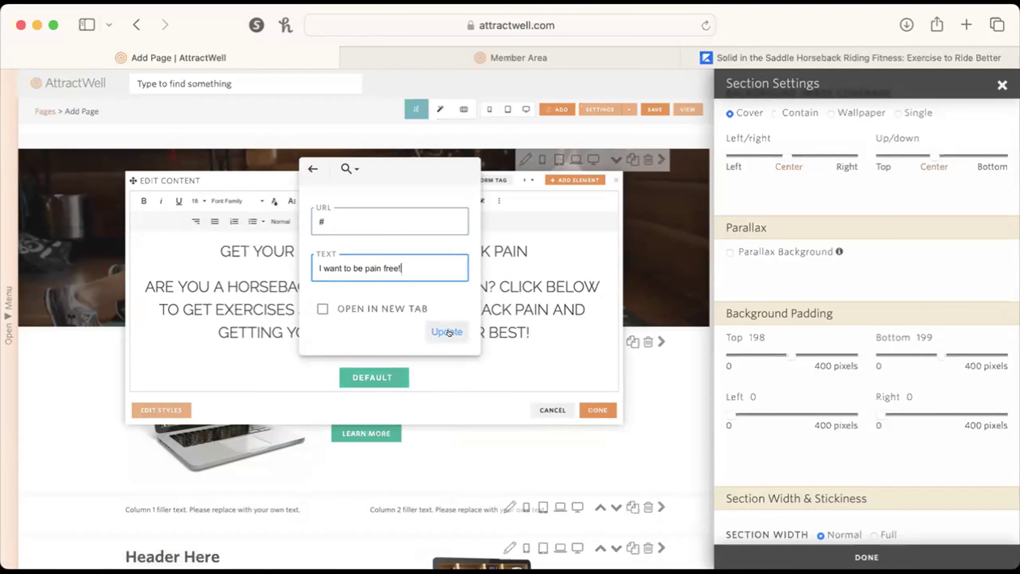
click(430, 220)
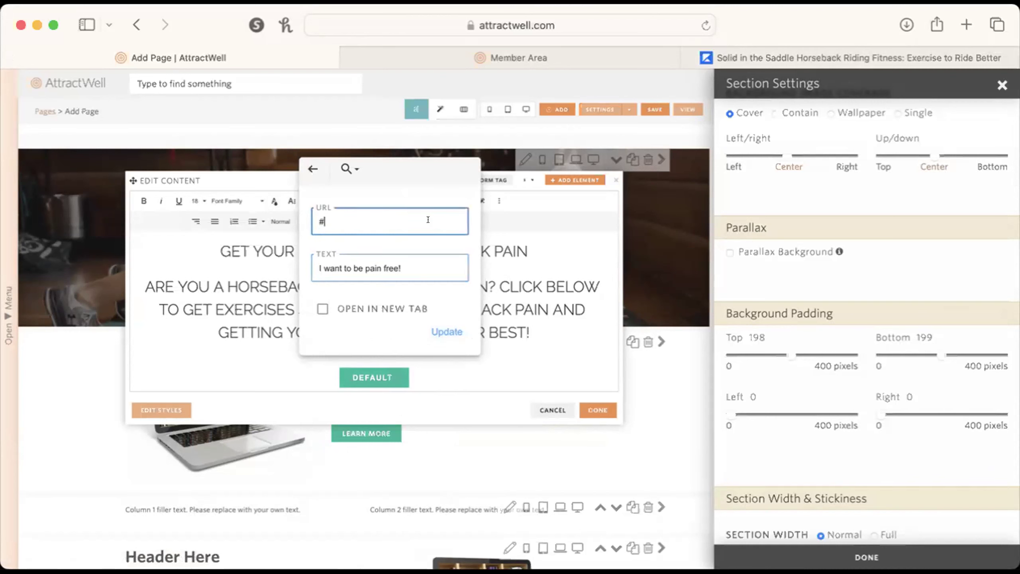
click(437, 328)
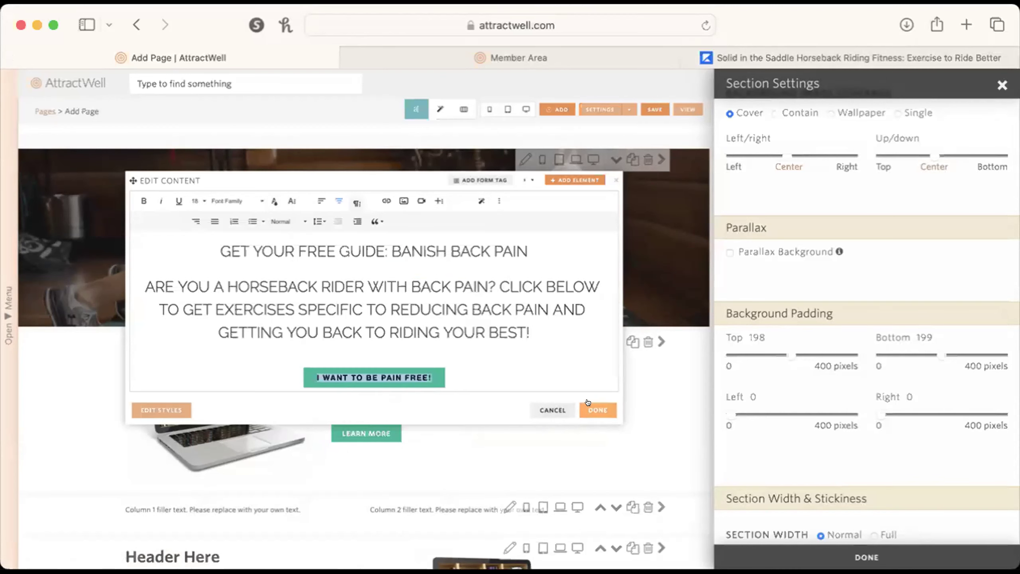
Step: Color the hero section's heading and paragraph text white and apply the content edits
click(598, 410)
click(576, 348)
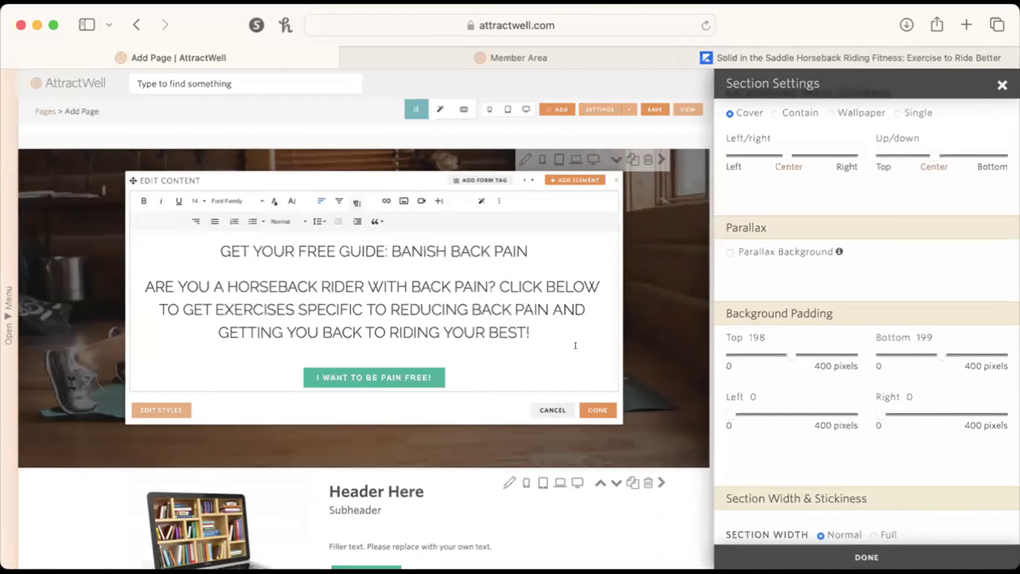
key(super+a)
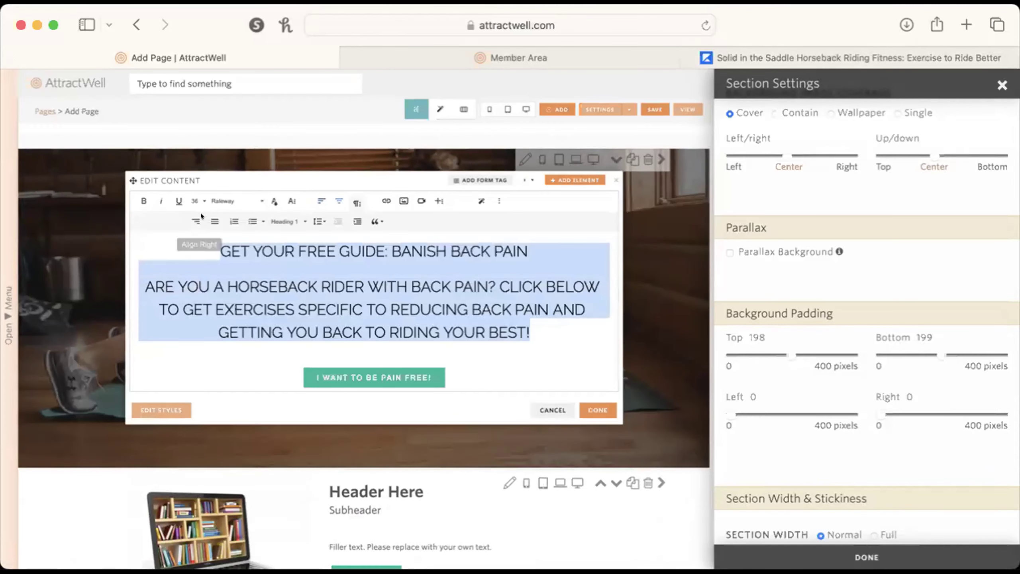
click(274, 201)
click(355, 218)
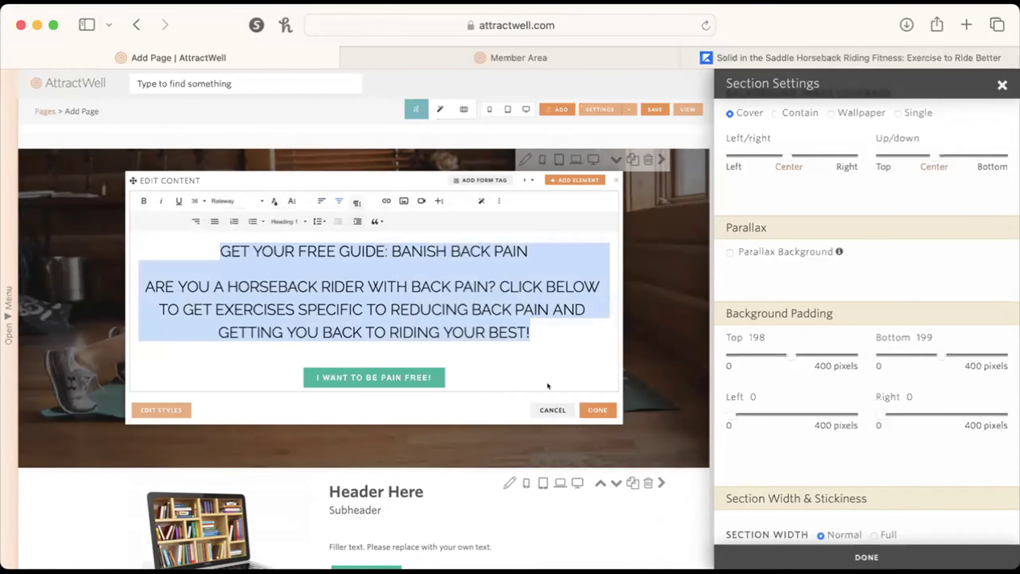
click(593, 411)
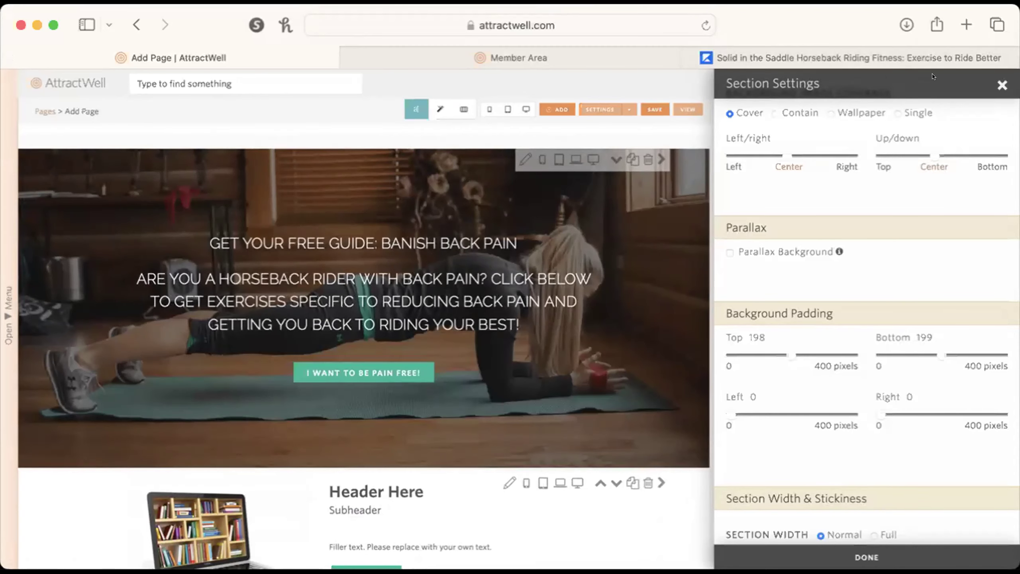
Step: Compare the hero section with the one on the original Solid in the Saddle site
click(742, 60)
click(794, 217)
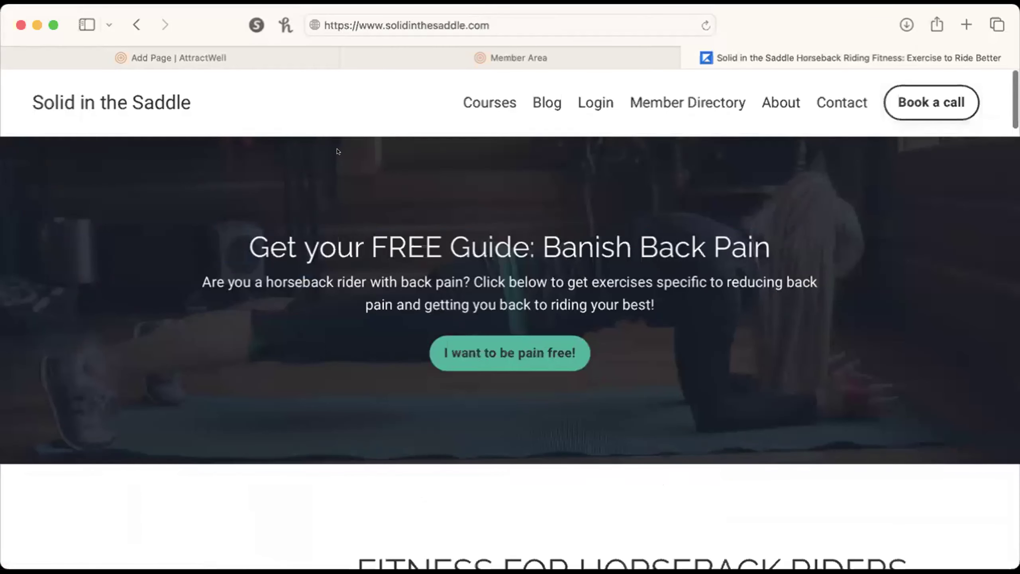
click(209, 50)
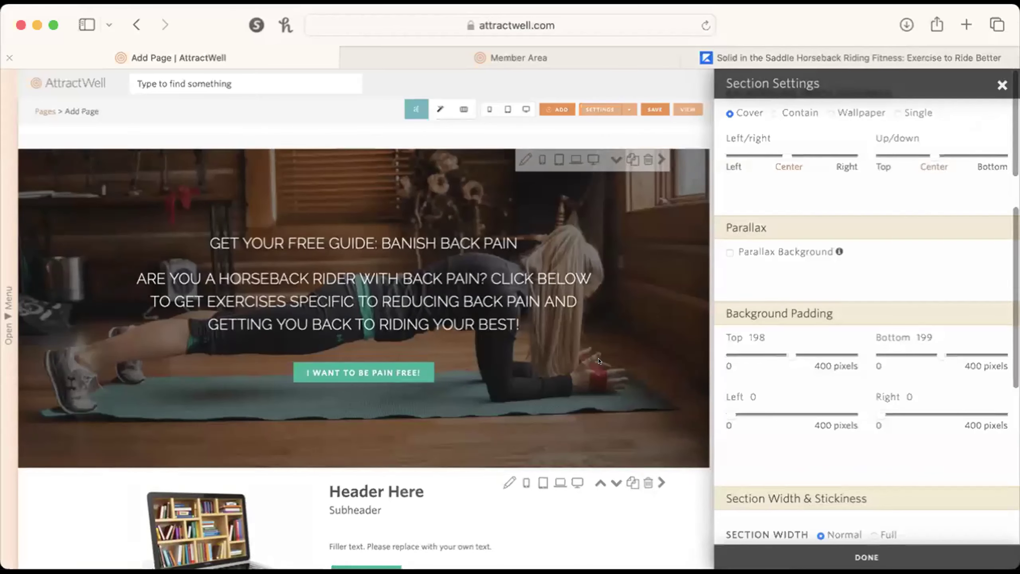
Step: Preview the hero section at phone size, then close the preview and the section settings
click(489, 109)
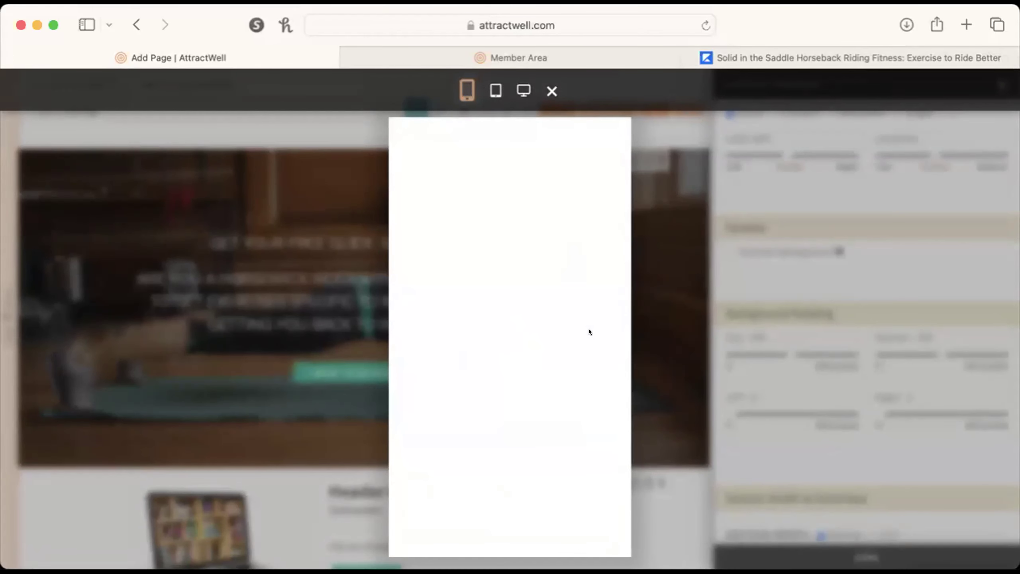
scroll(590, 331, down, 6)
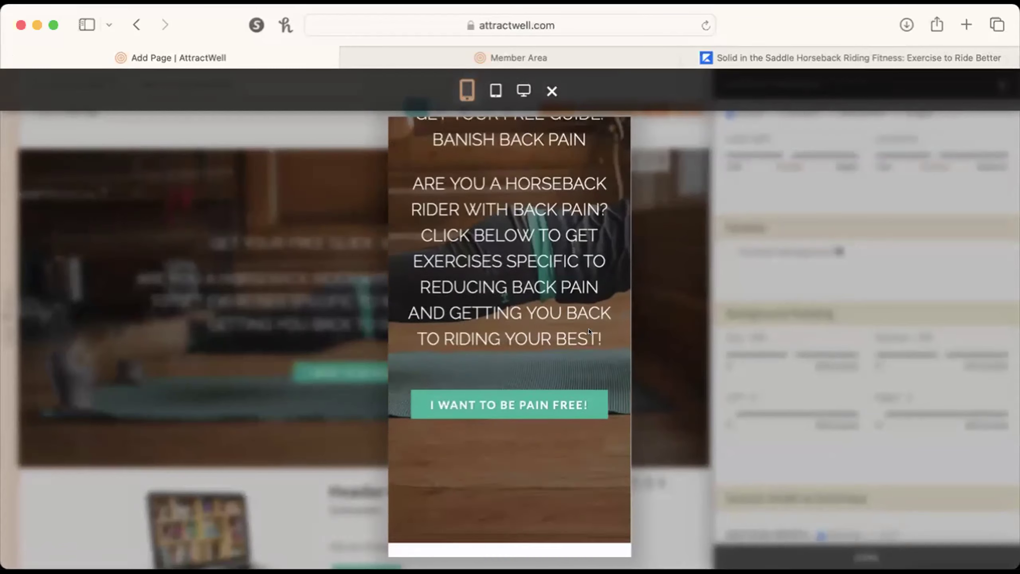
scroll(590, 331, up, 2)
scroll(589, 331, up, 5)
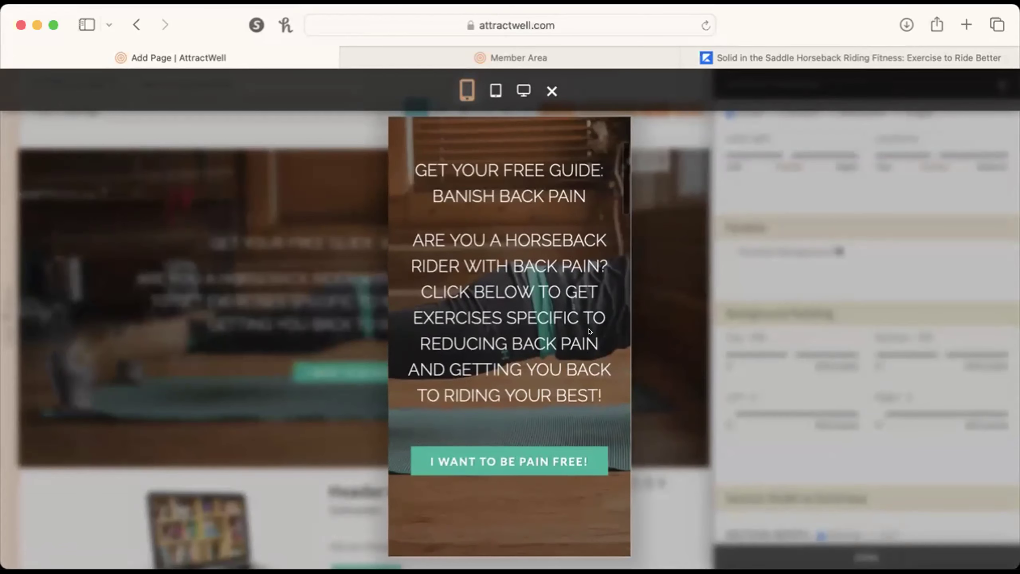
scroll(590, 332, down, 7)
scroll(590, 331, up, 2)
scroll(590, 332, up, 2)
key(Escape)
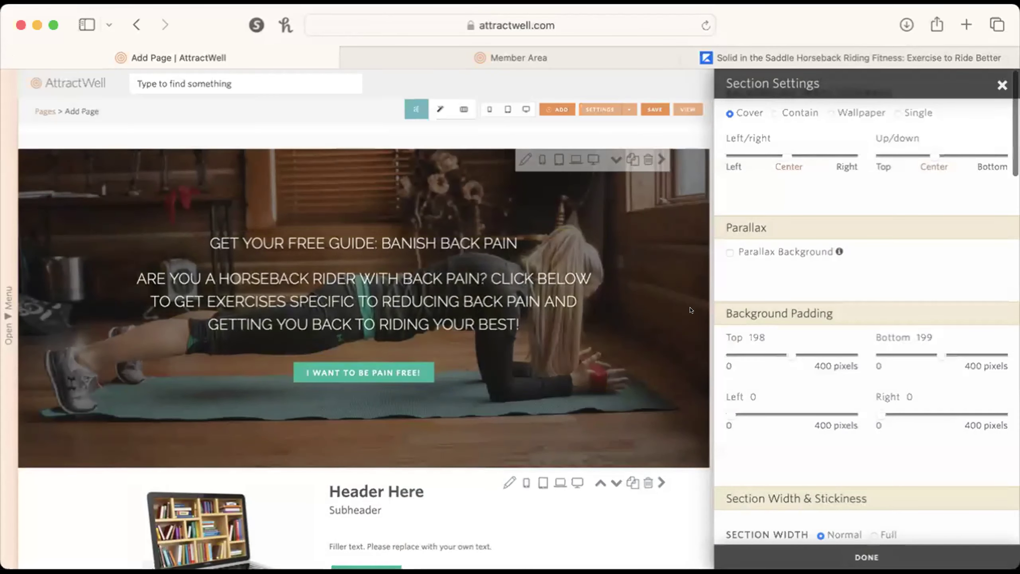
click(1002, 84)
Step: Copy the "FITNESS FOR HORSEBACK RIDERS" heading and its paragraphs through the signature line from the original site
scroll(511, 353, down, 10)
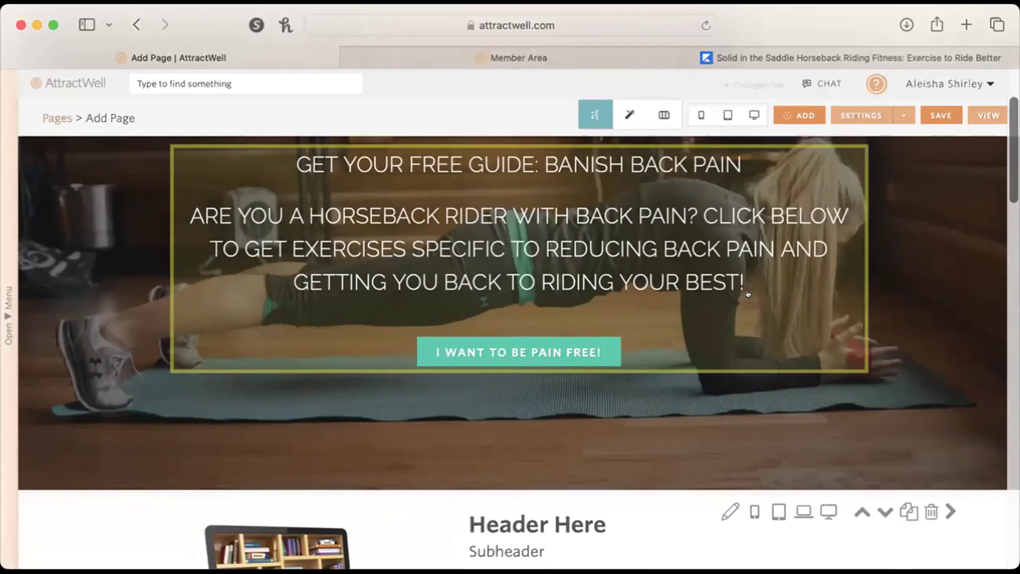
click(855, 58)
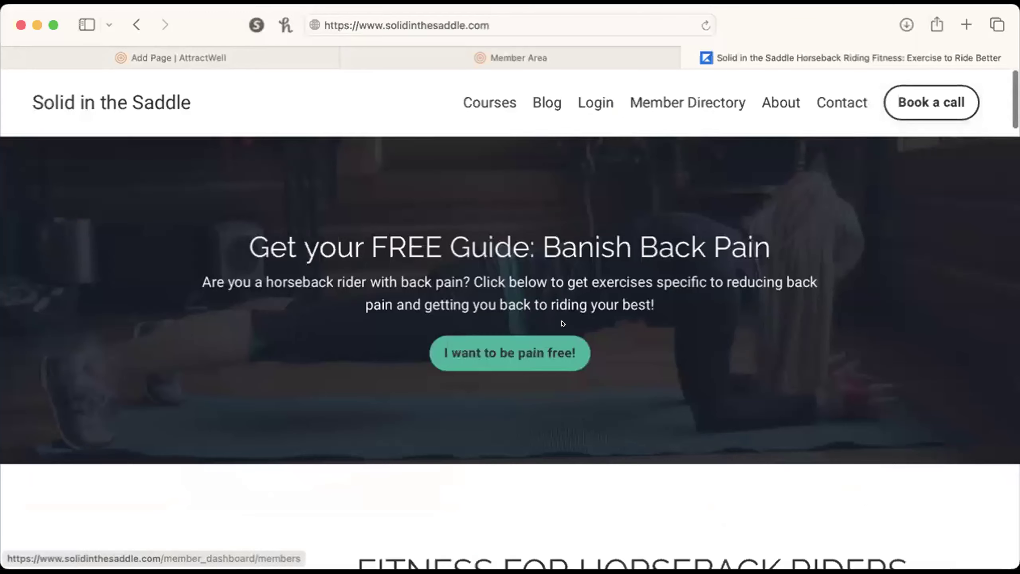
scroll(376, 179, down, 10)
drag(351, 176, 819, 392)
key(super+c)
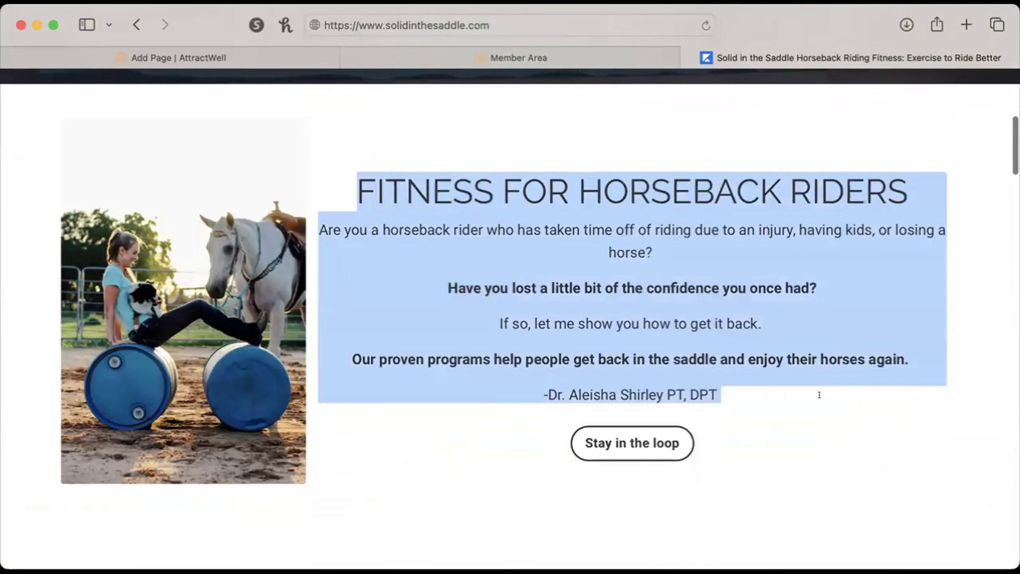
Step: Replace the "Subheader" line in the section beside the laptop image with the copied heading and paragraphs
click(188, 46)
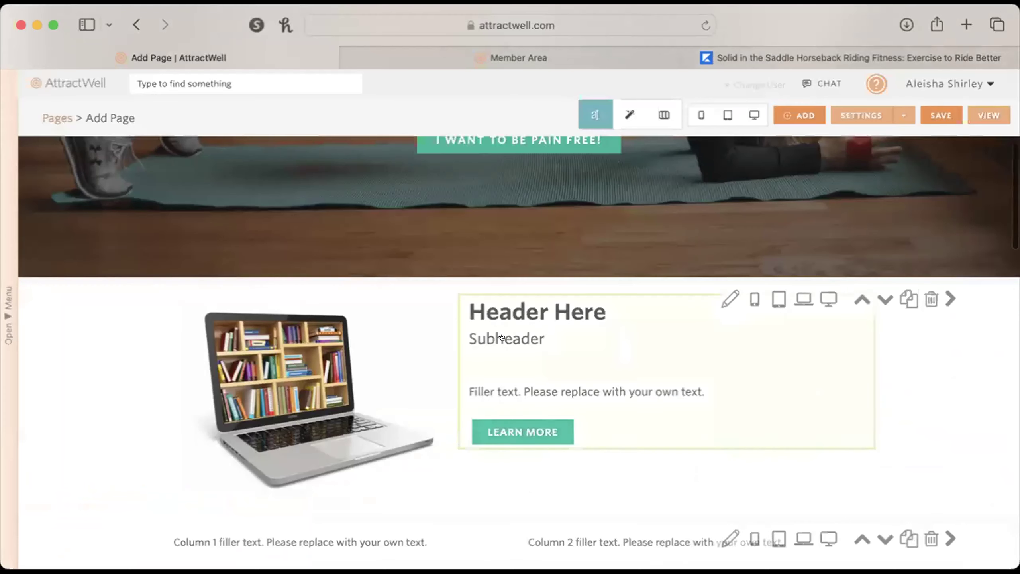
click(562, 346)
drag(473, 395, 550, 395)
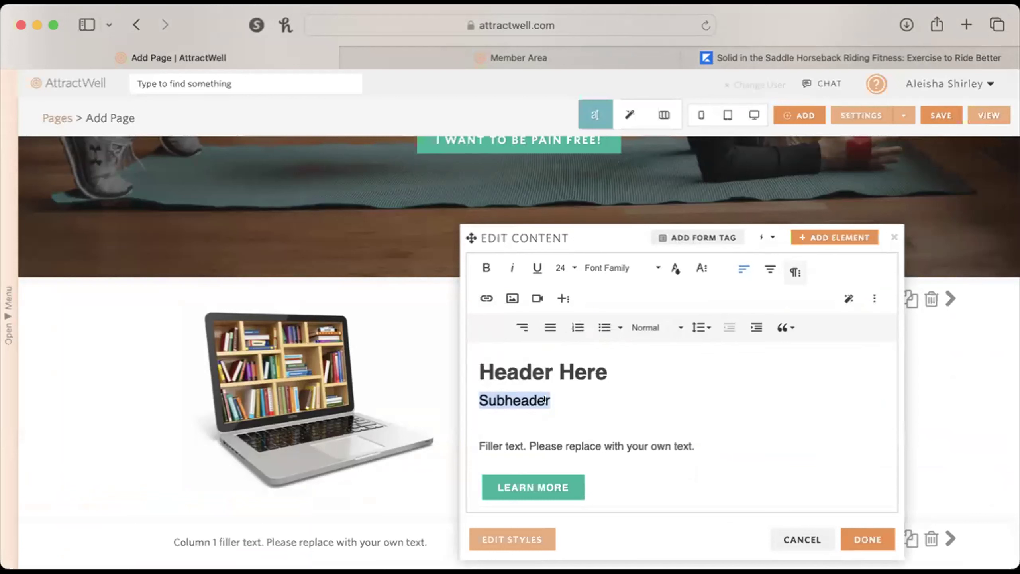
key(super+v)
Step: Replace "Header Here" with a copy of the "FITNESS FOR HORSEBACK RIDERS" line, keeping the header's large bold formatting
drag(621, 386, 473, 386)
key(super+c)
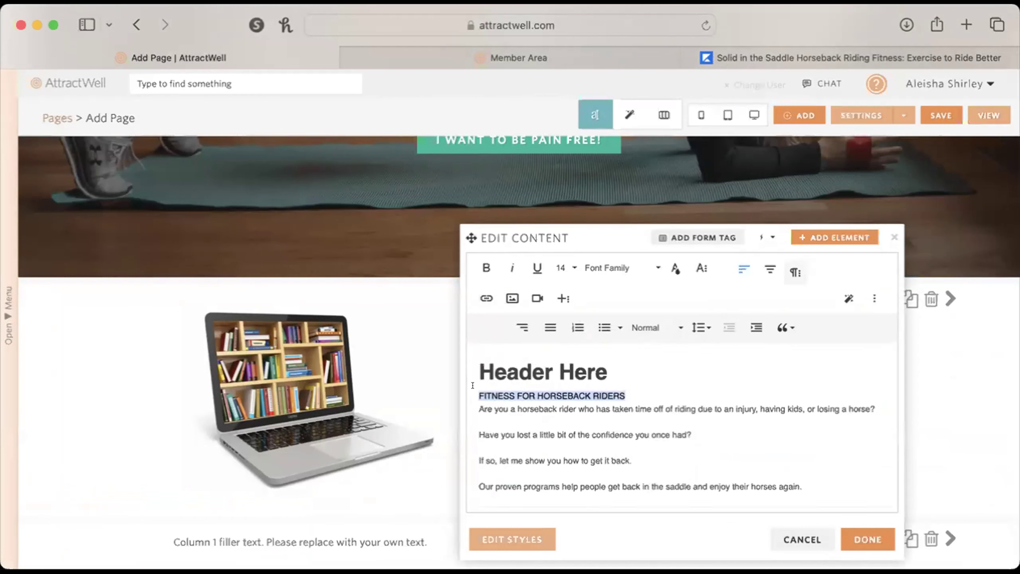
drag(610, 359, 472, 357)
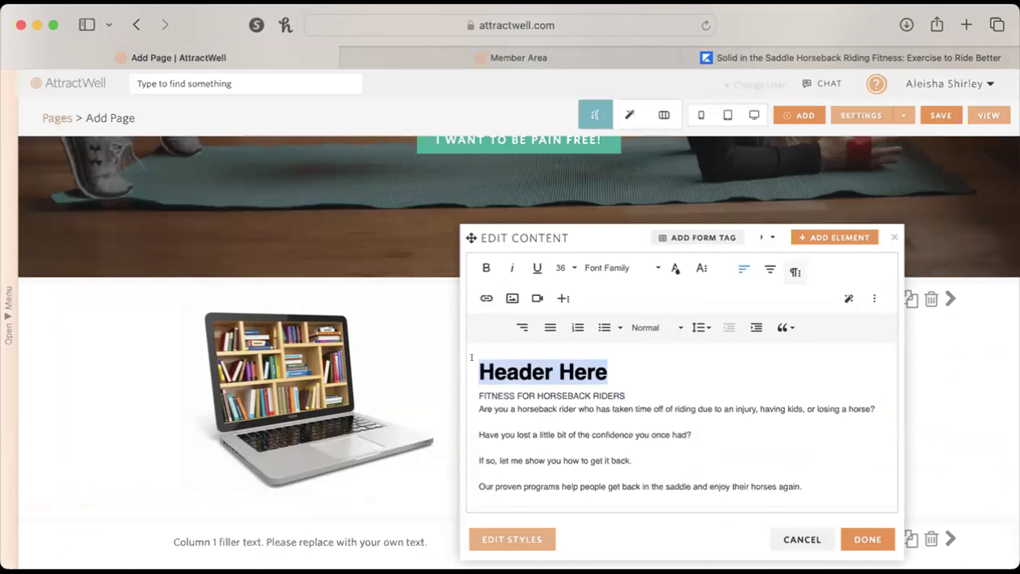
key(super+v)
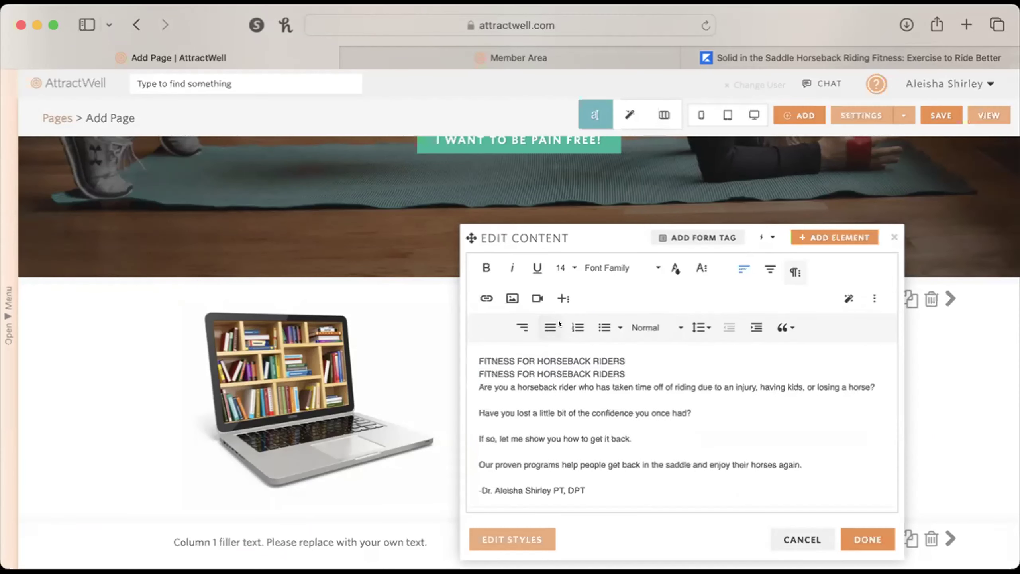
key(super+z)
key(super+shift+v)
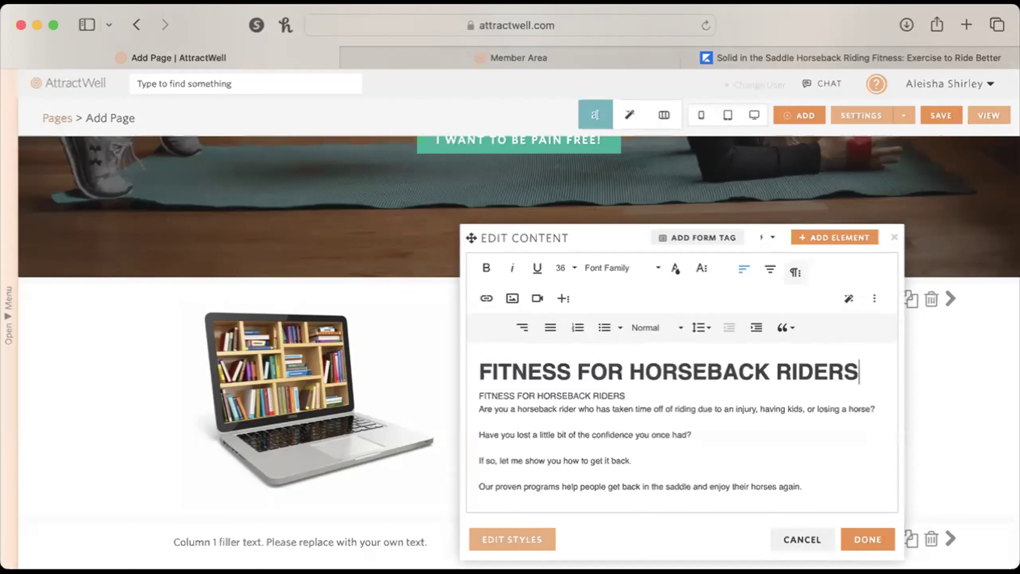
Step: Delete the duplicate small "FITNESS FOR HORSEBACK RIDERS" line and keep the large heading spelled in full with its final S
drag(626, 387, 478, 392)
key(BackSpace)
key(BackSpace)
key(BackSpace)
key(Return)
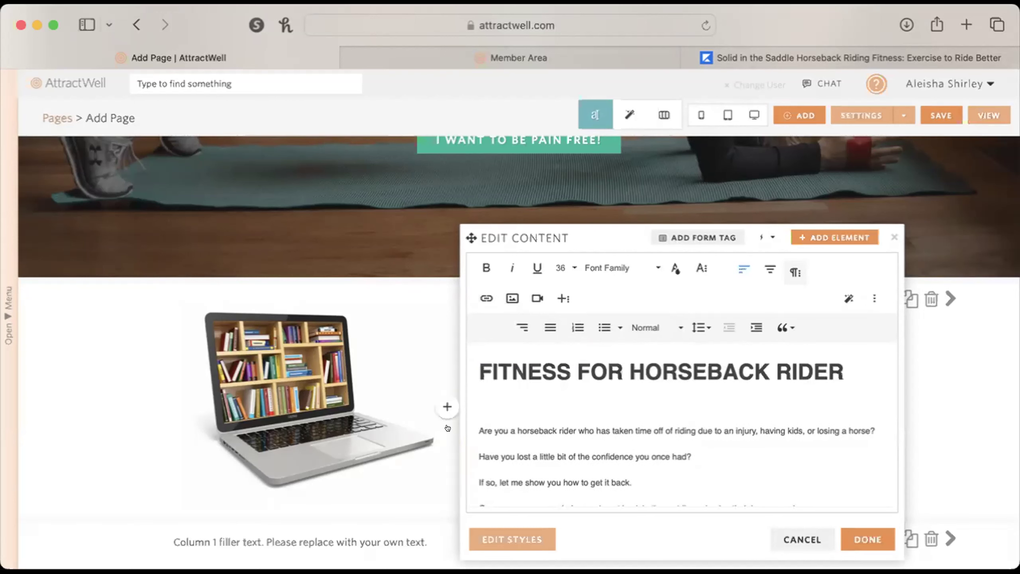
click(859, 362)
text(s)
key(BackSpace)
text(S)
Step: Reduce the spacing between the heading and the first paragraph to one small blank line
click(470, 436)
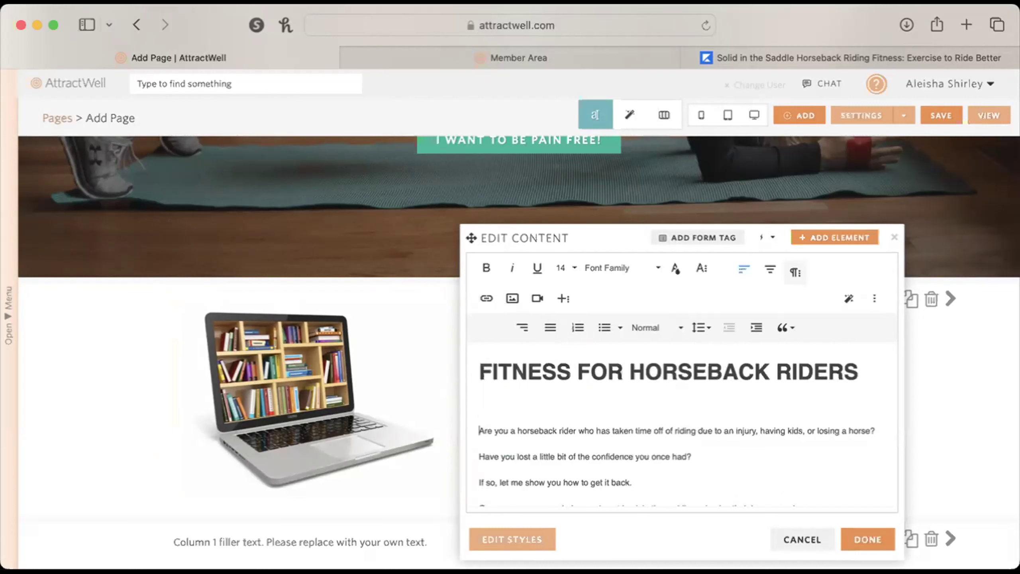
key(BackSpace)
key(super+z)
click(471, 399)
key(BackSpace)
click(471, 407)
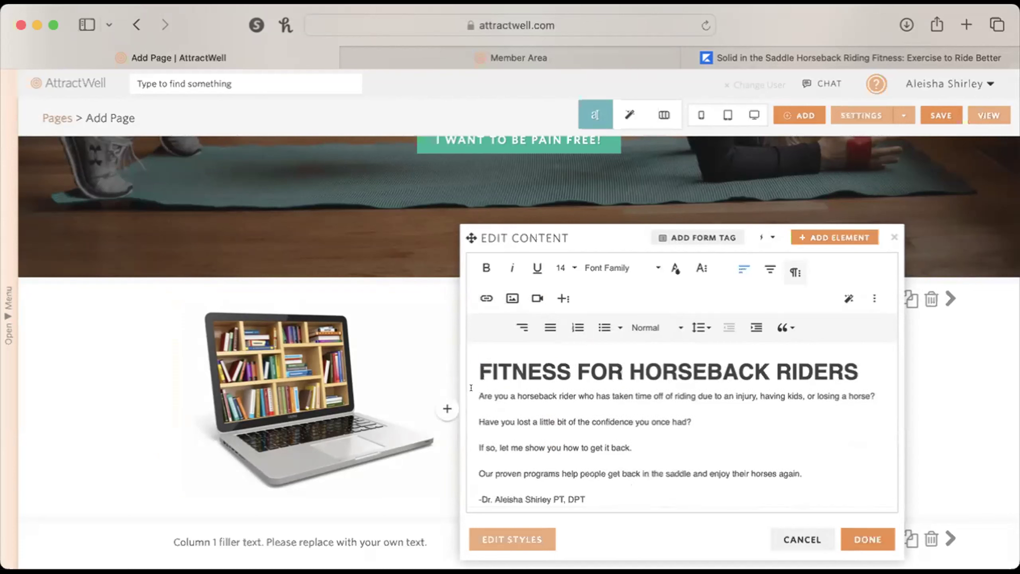
key(super+z)
Step: Check the new text against the original site's section and apply the content edits
click(789, 50)
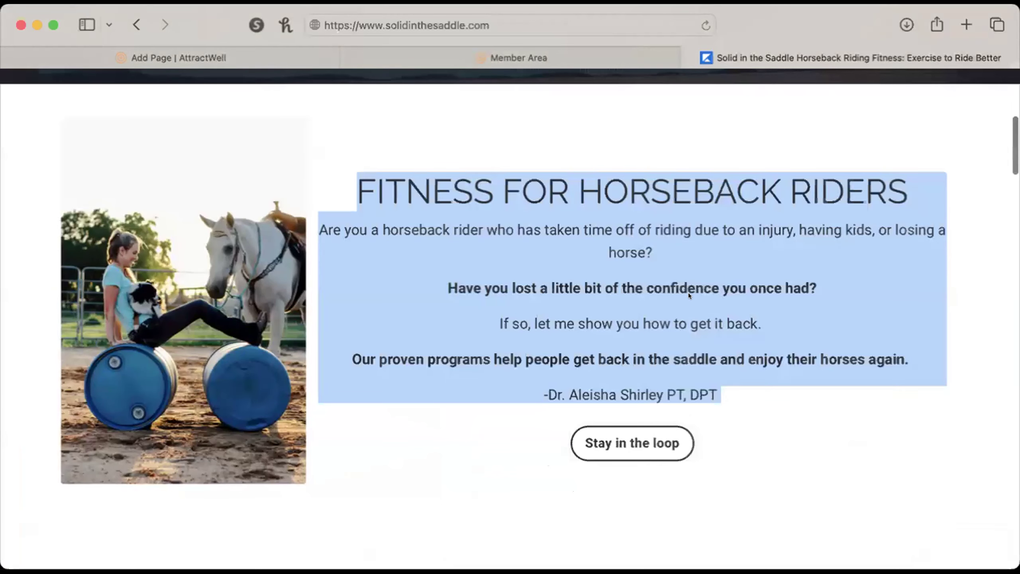
click(199, 50)
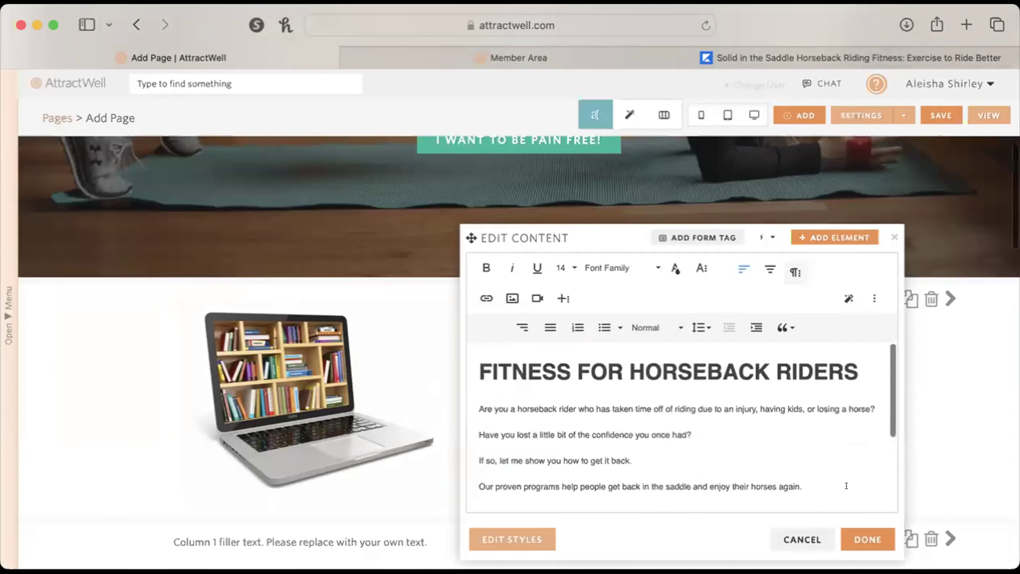
click(862, 542)
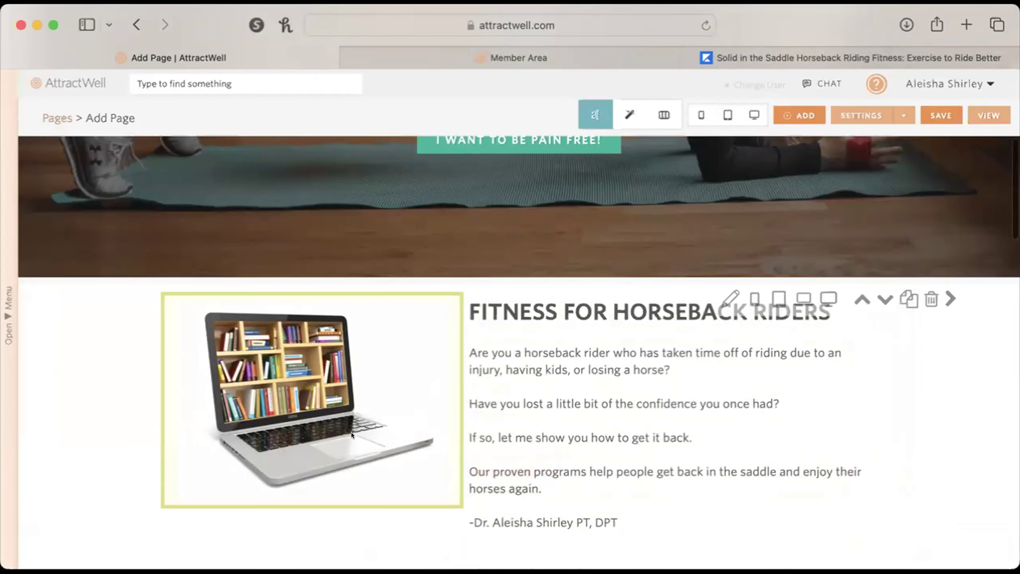
Step: Replace the laptop image beside the fitness text with the photo of the rider and white horse, and apply it
click(349, 432)
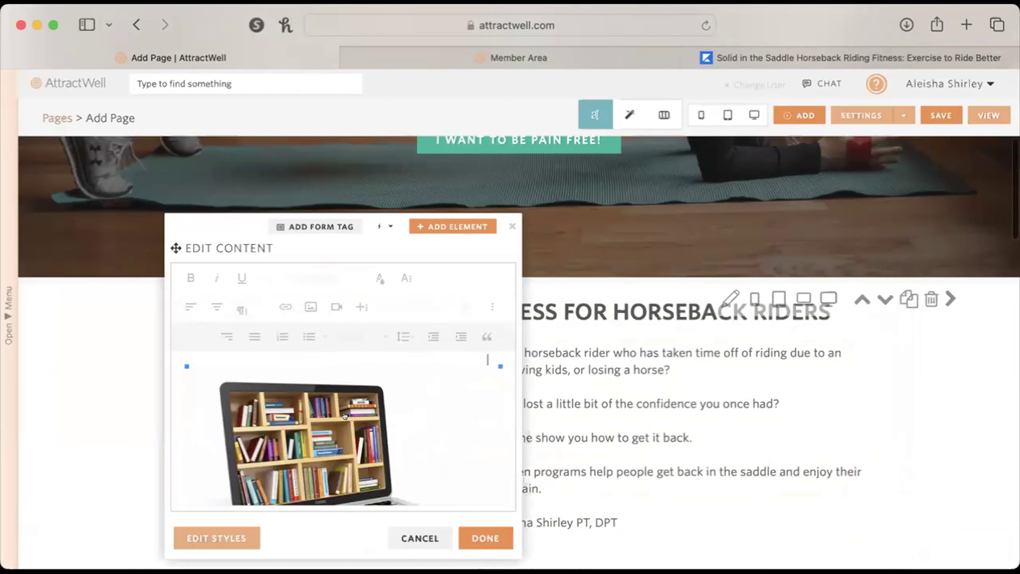
scroll(359, 450, down, 3)
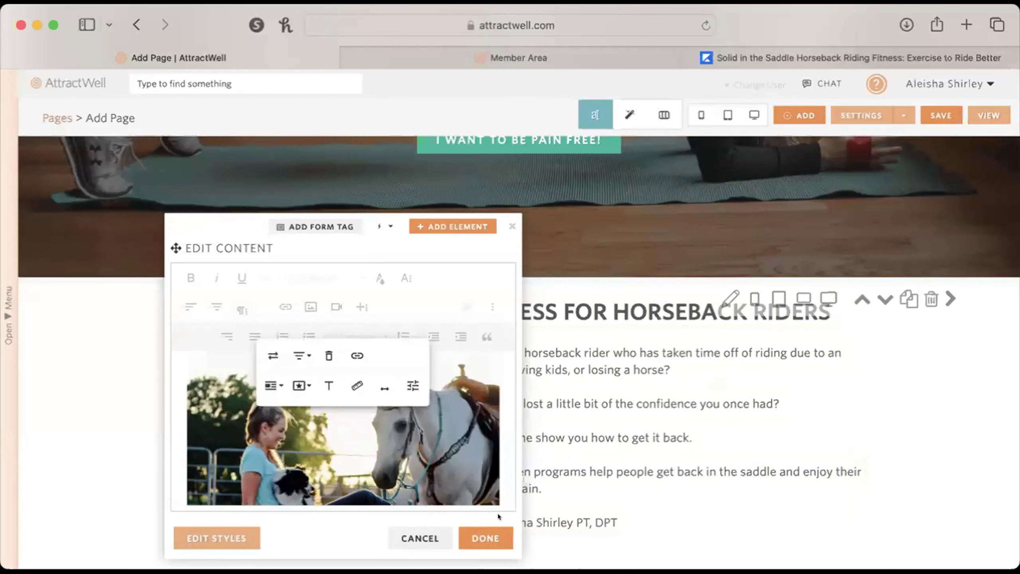
click(500, 529)
Step: Copy the first testimonial, including the client's name, from the original site
scroll(670, 506, down, 15)
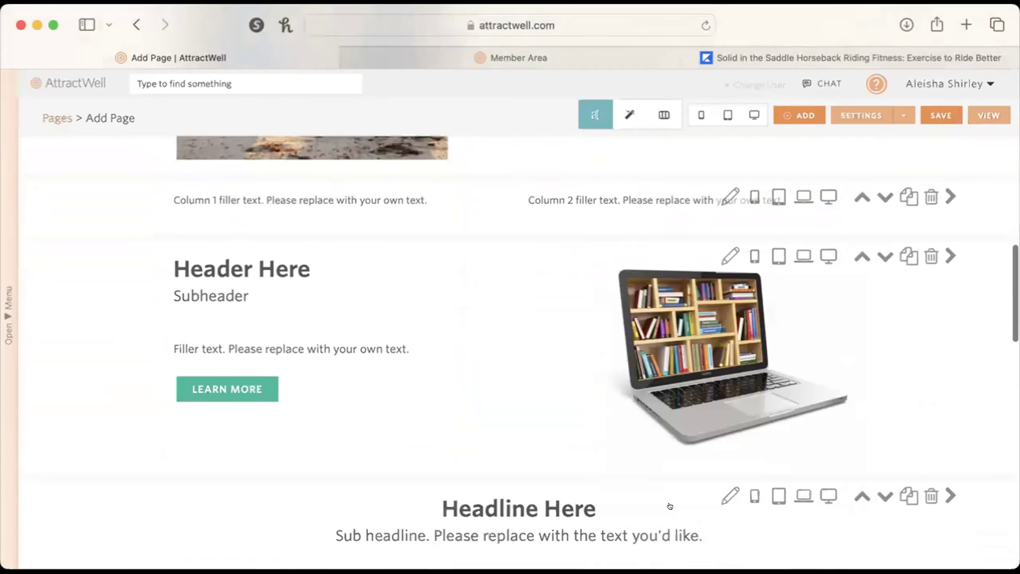
click(757, 45)
scroll(613, 269, down, 10)
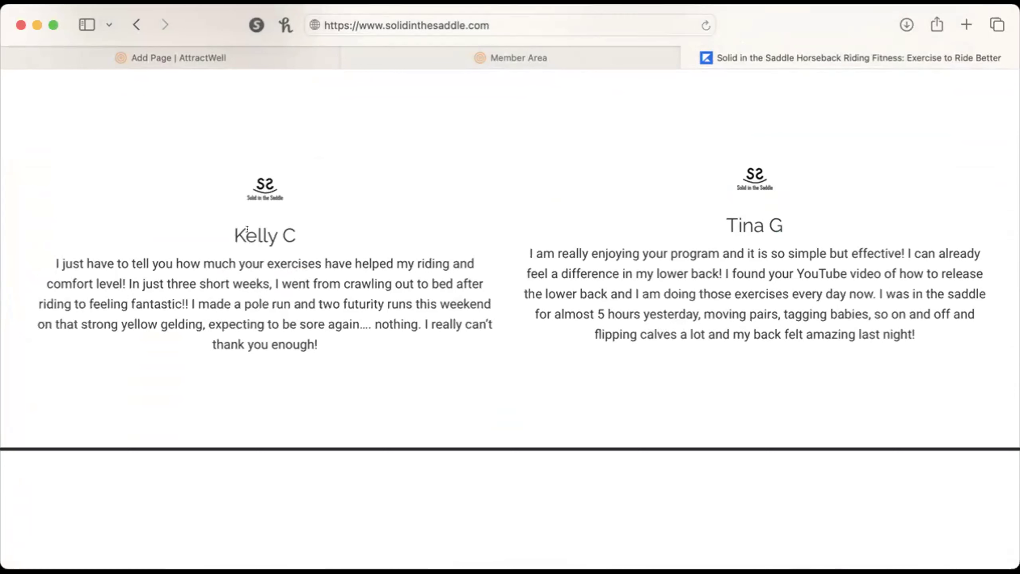
drag(223, 228, 342, 345)
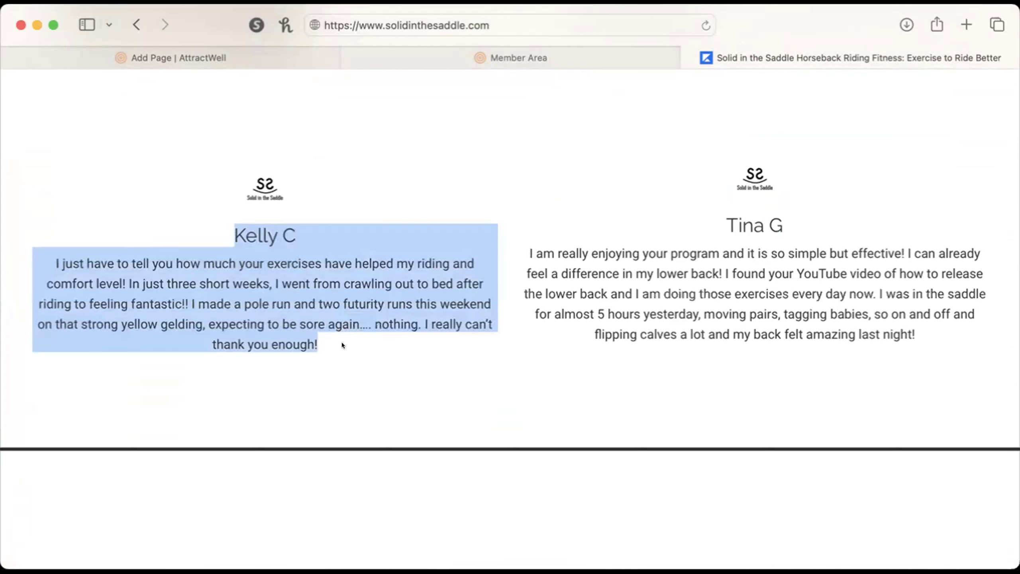
Step: Replace the first column's filler text in the page editor with the copied testimonial, centre it and apply the content
click(173, 57)
scroll(306, 349, up, 6)
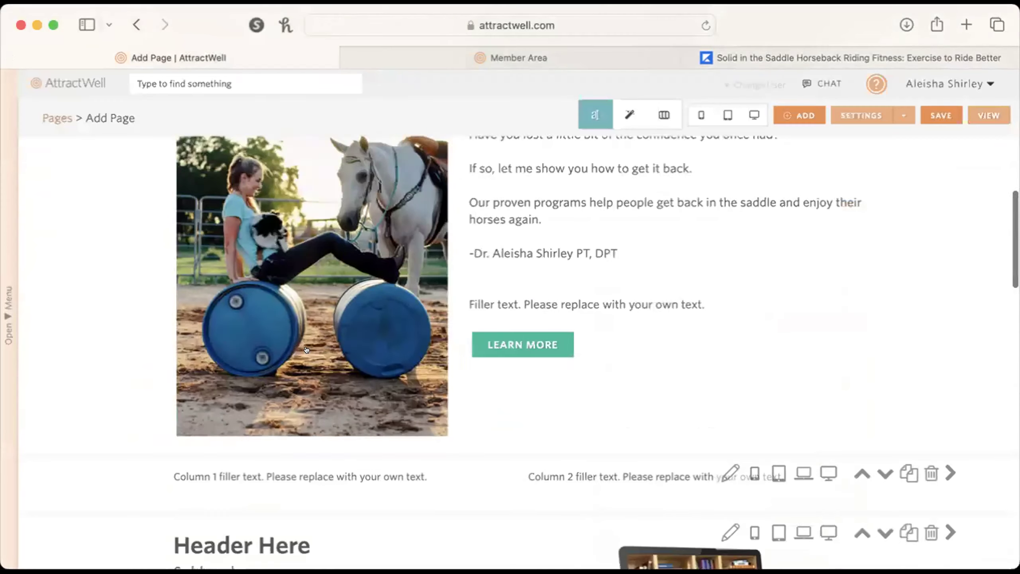
click(315, 474)
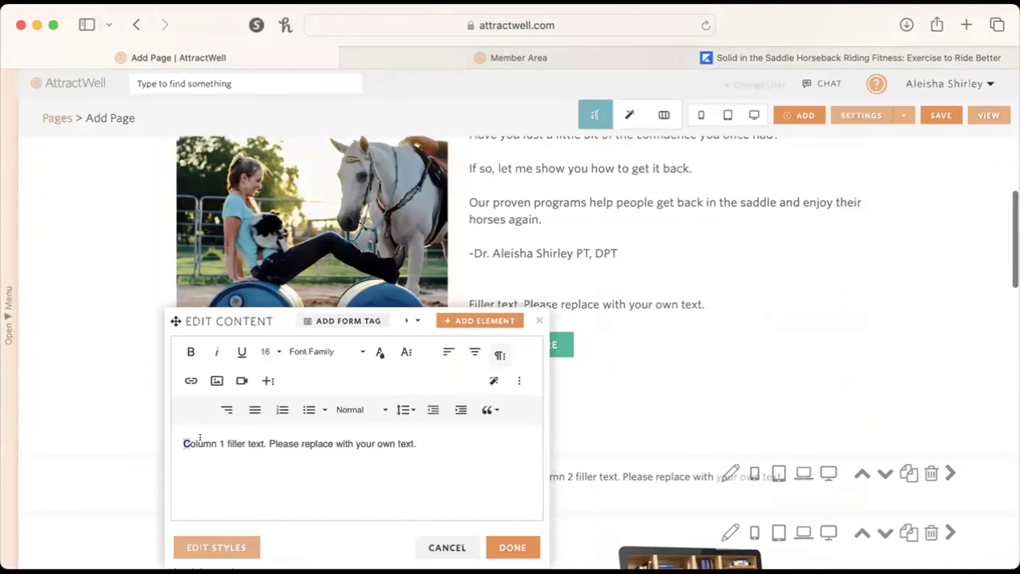
drag(201, 437, 431, 439)
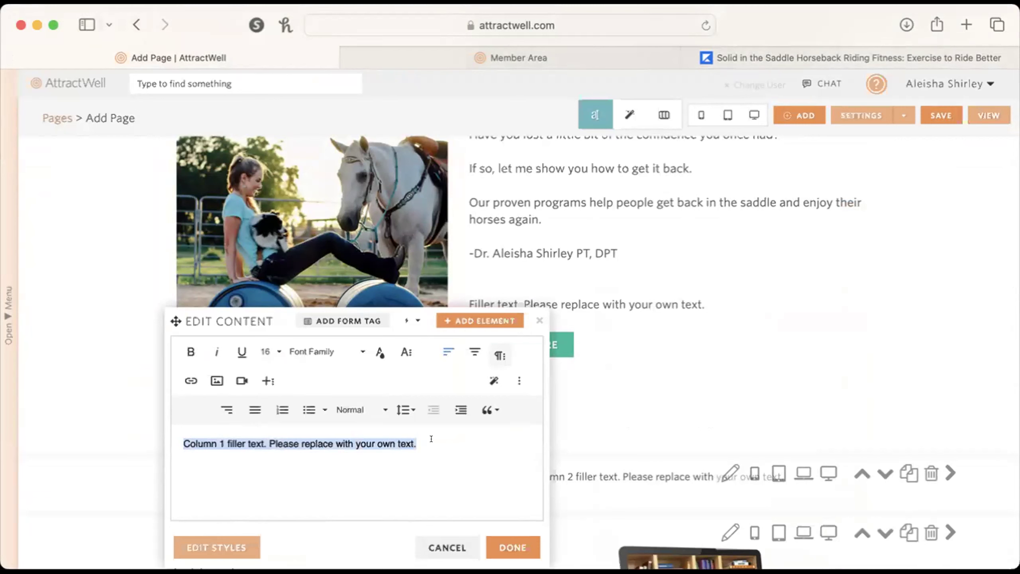
text(Kelly C I just have to tell you how much your exercises have helped my riding and comfort level!! In just three short weeks, I went from crawling out to bed after riding to feeling fantastic!! I made a pole run and two futurity runs this weekend on that strong yellow gelding, expecting to be sore again.... nothing. I really can't thank you enough!)
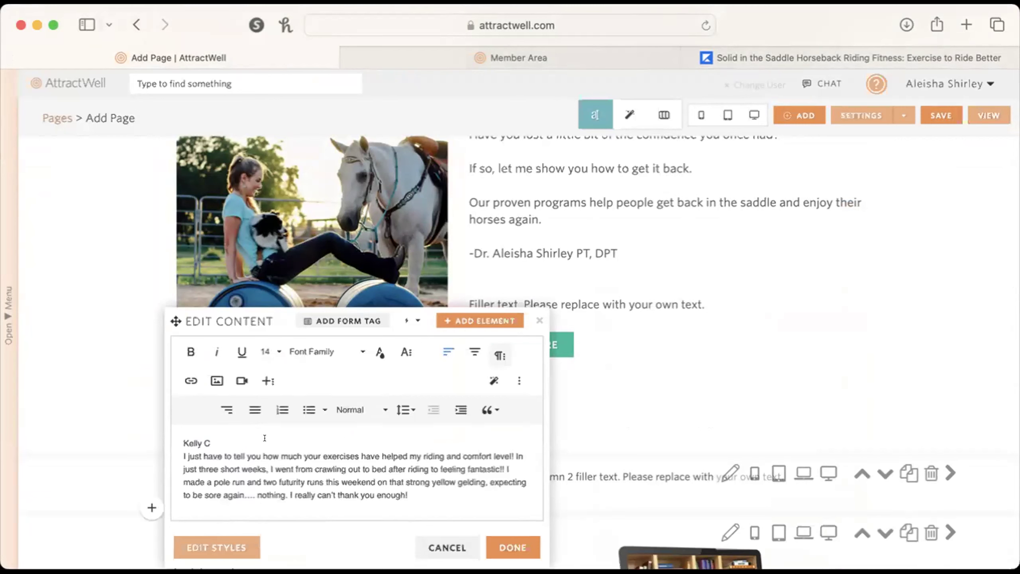
key(super+a)
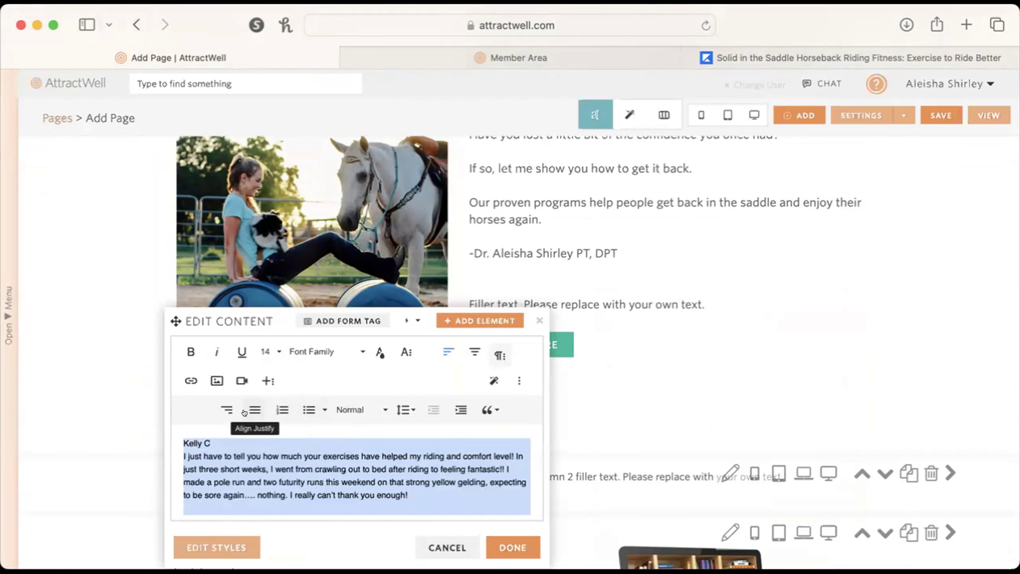
click(468, 350)
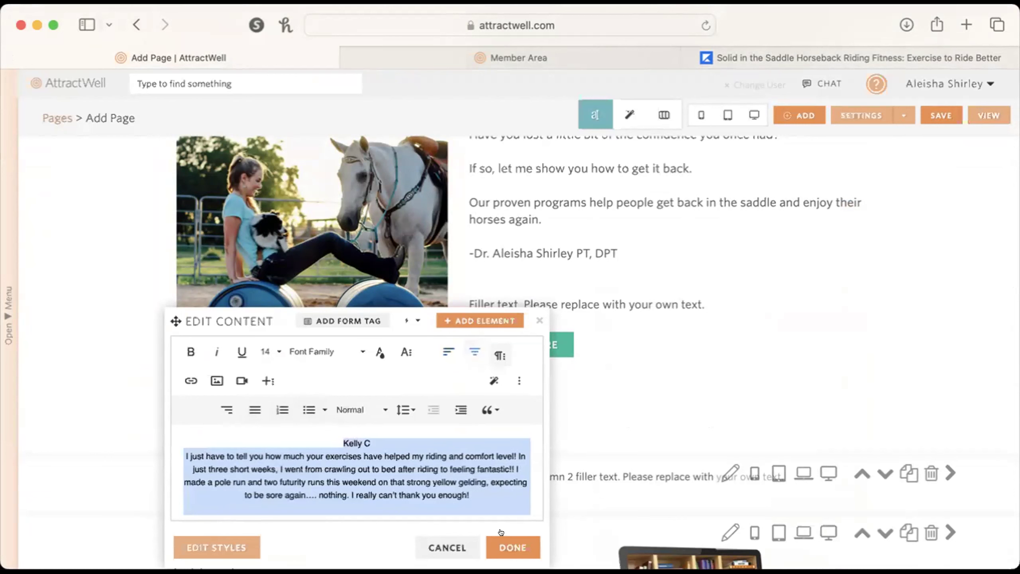
click(507, 546)
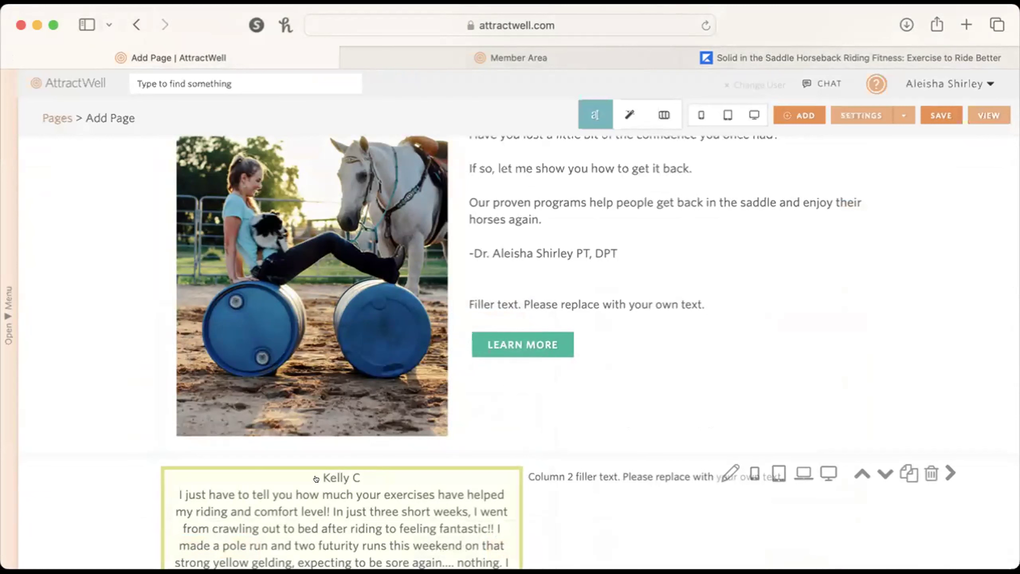
Step: Insert the Solid in the Saddle logo image on a centred line above the client's name in the first testimonial
click(316, 479)
key(Return)
click(363, 437)
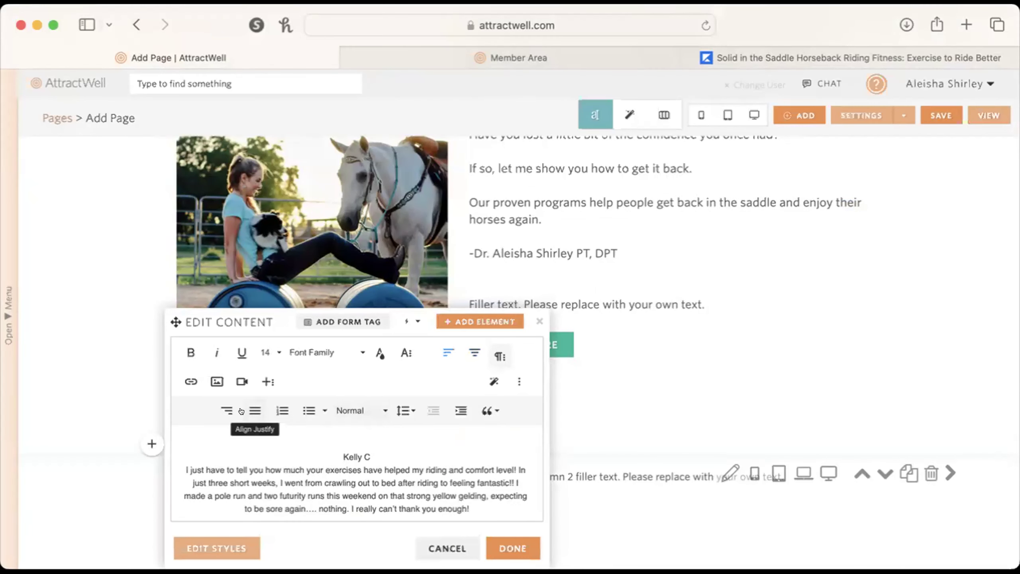
click(473, 348)
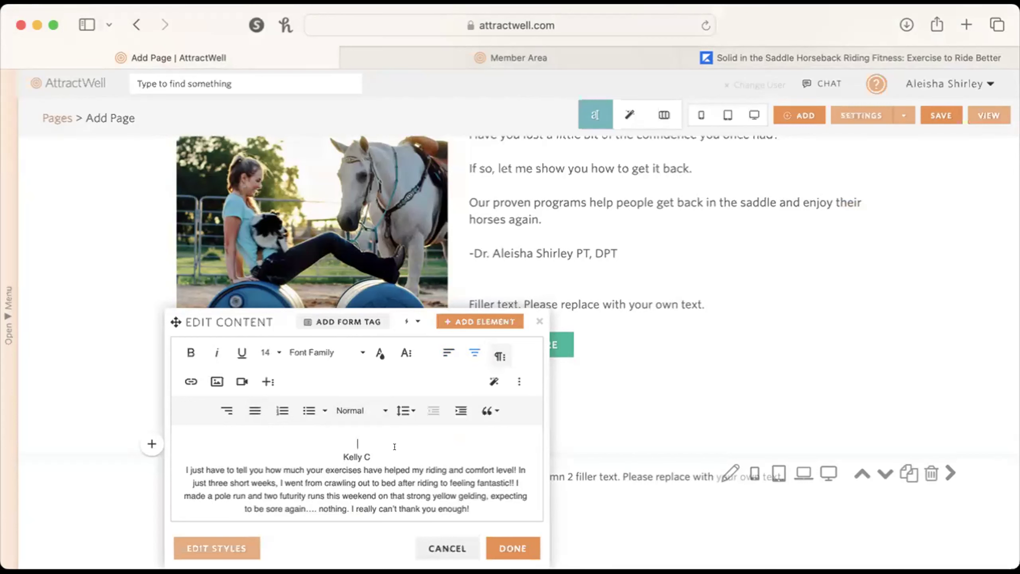
click(216, 382)
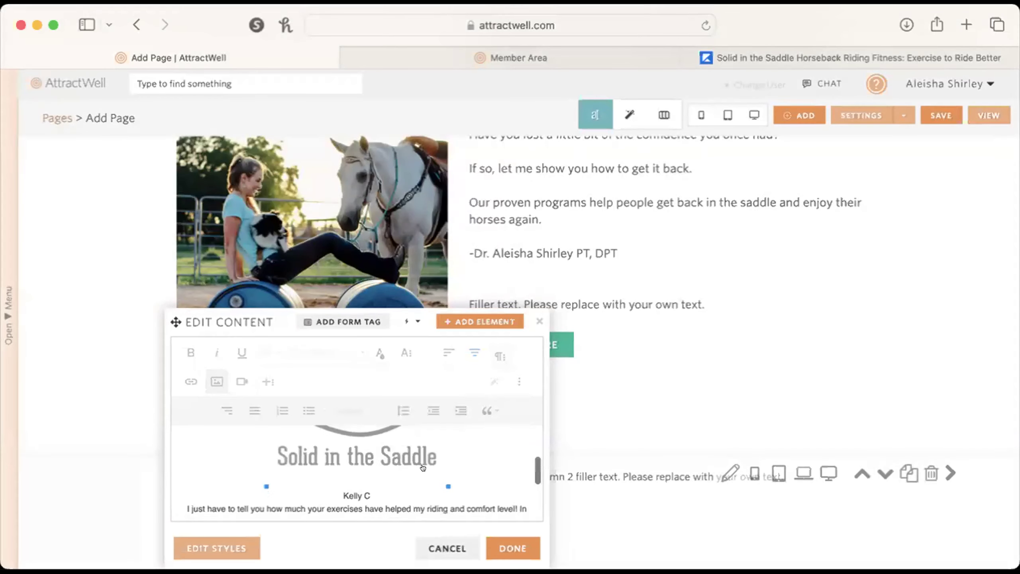
scroll(423, 467, up, 1)
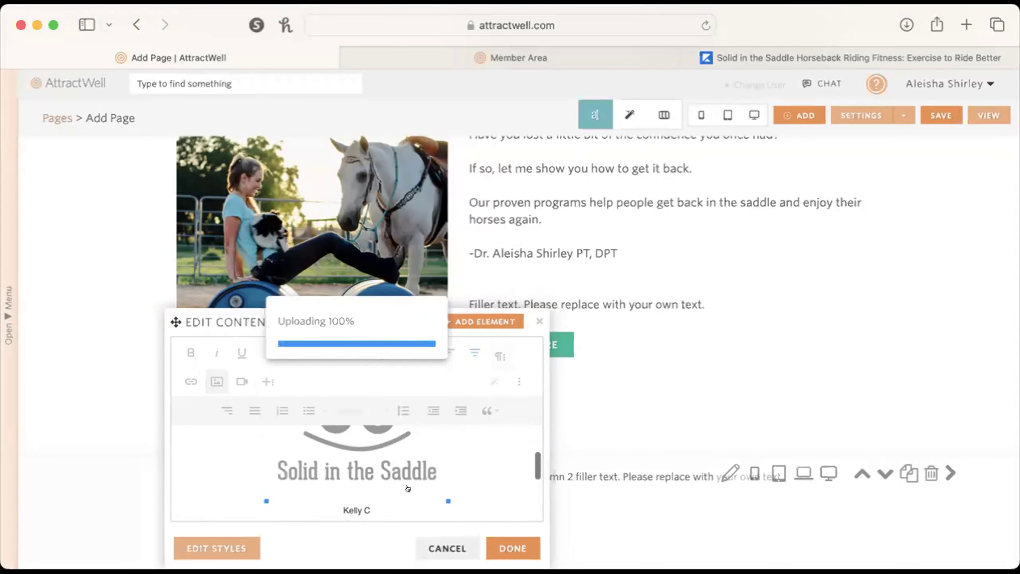
scroll(398, 463, up, 4)
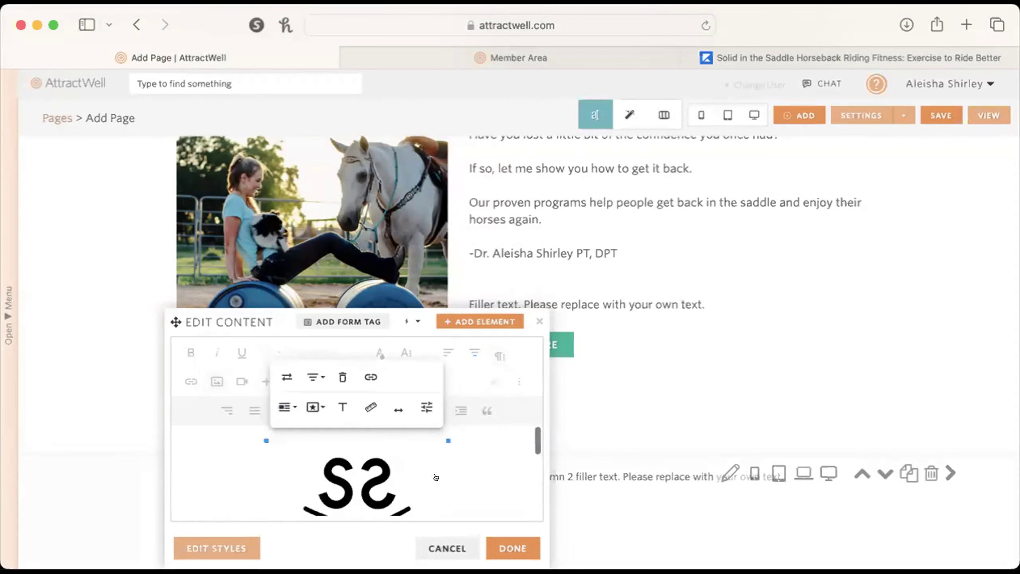
scroll(370, 478, down, 5)
scroll(353, 486, up, 3)
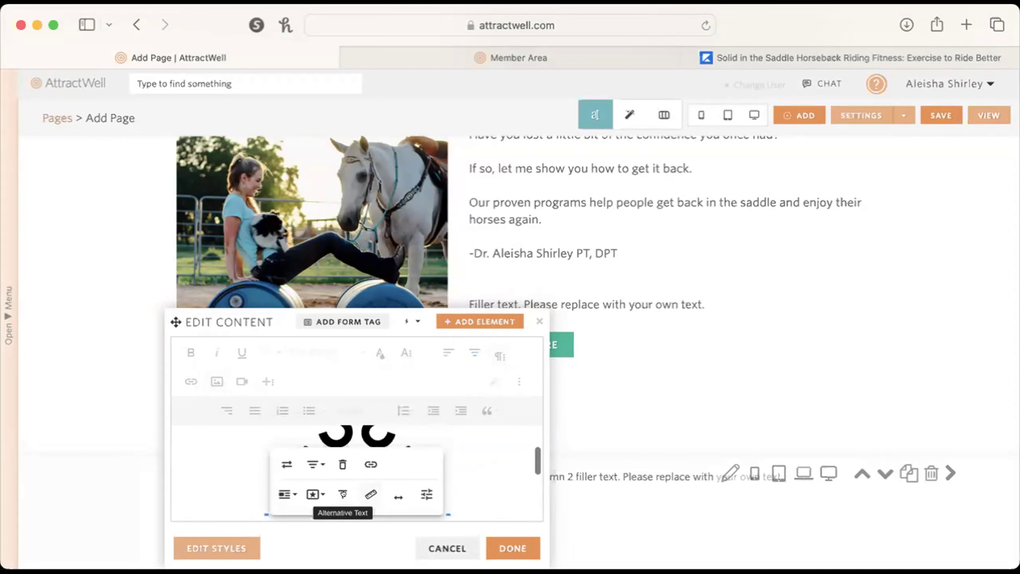
click(482, 462)
scroll(482, 462, down, 4)
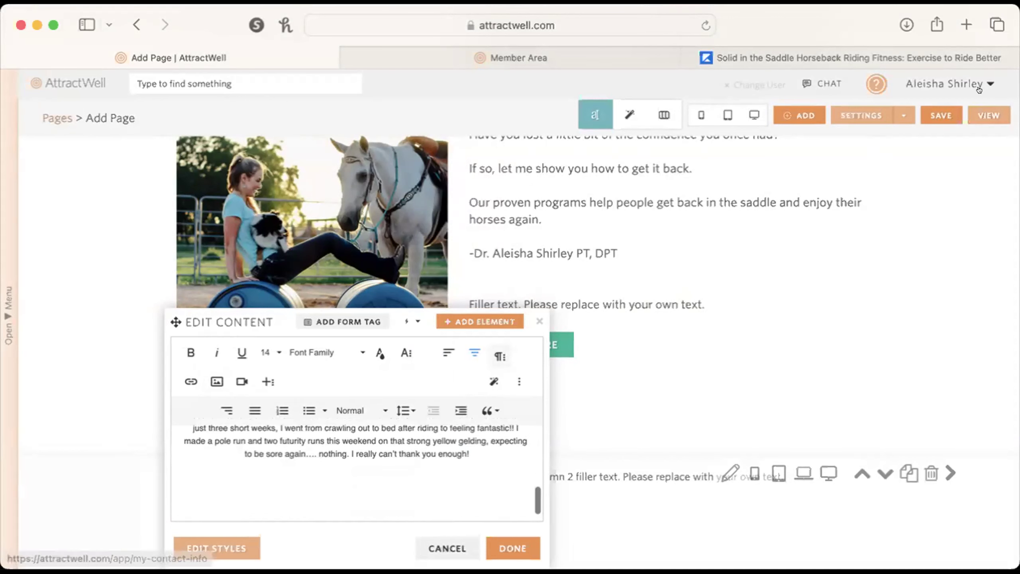
Step: Check the logo's size on the original site and set the testimonial logo's width to 50%
click(958, 54)
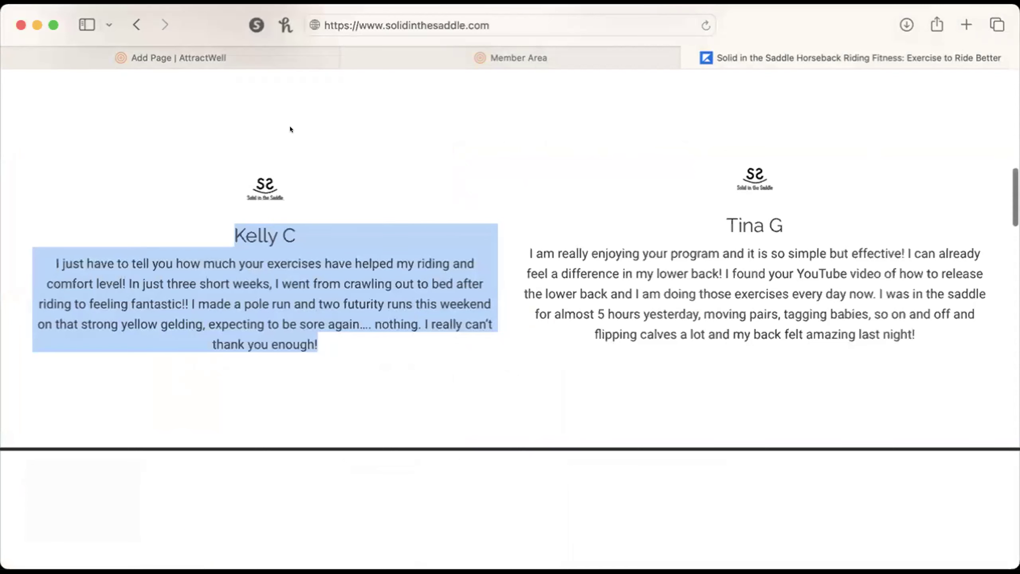
click(247, 56)
scroll(347, 465, up, 5)
scroll(347, 465, down, 3)
click(334, 465)
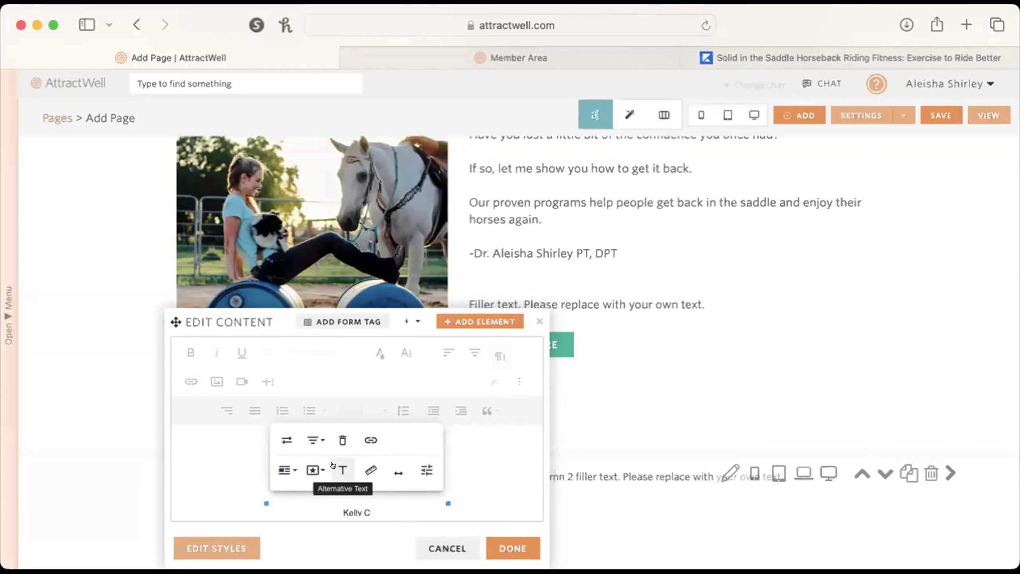
scroll(361, 466, down, 3)
scroll(359, 467, up, 3)
click(359, 466)
double_click(288, 374)
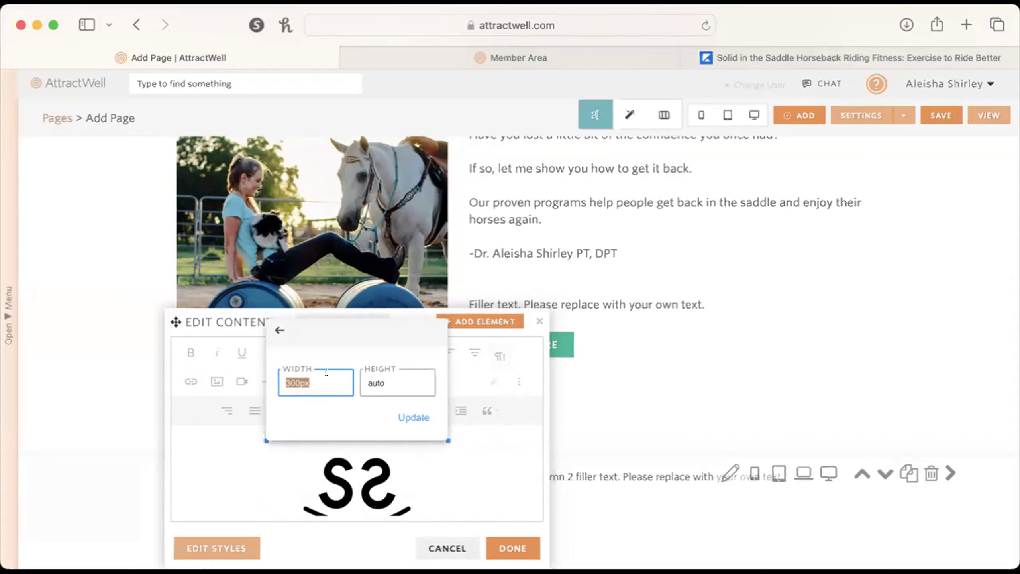
text(50%)
key(Return)
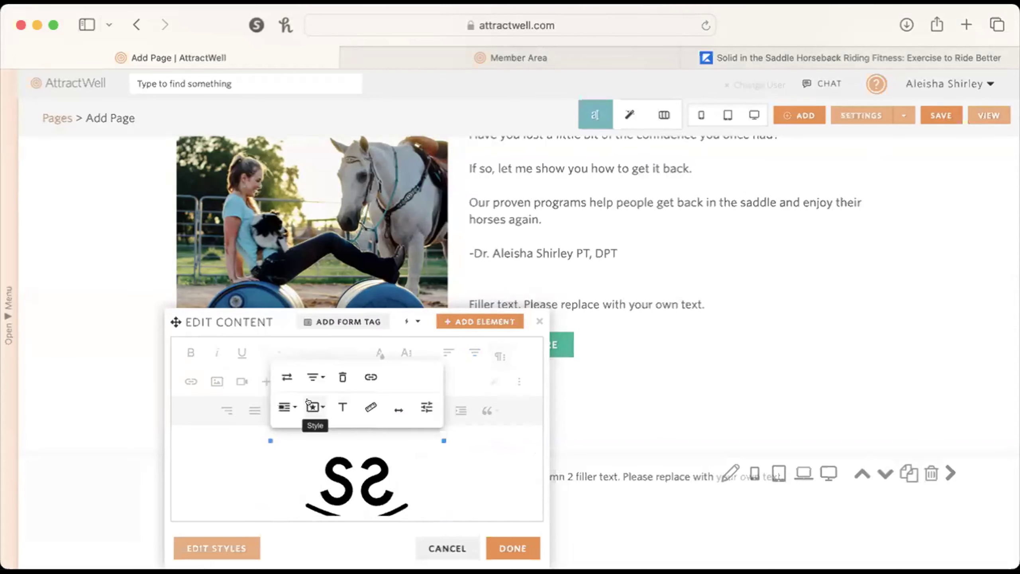
Step: Set the testimonial logo's width to 25% and scale it down further to resemble the small logo on the original site
click(370, 407)
key(BackSpace)
key(BackSpace)
key(BackSpace)
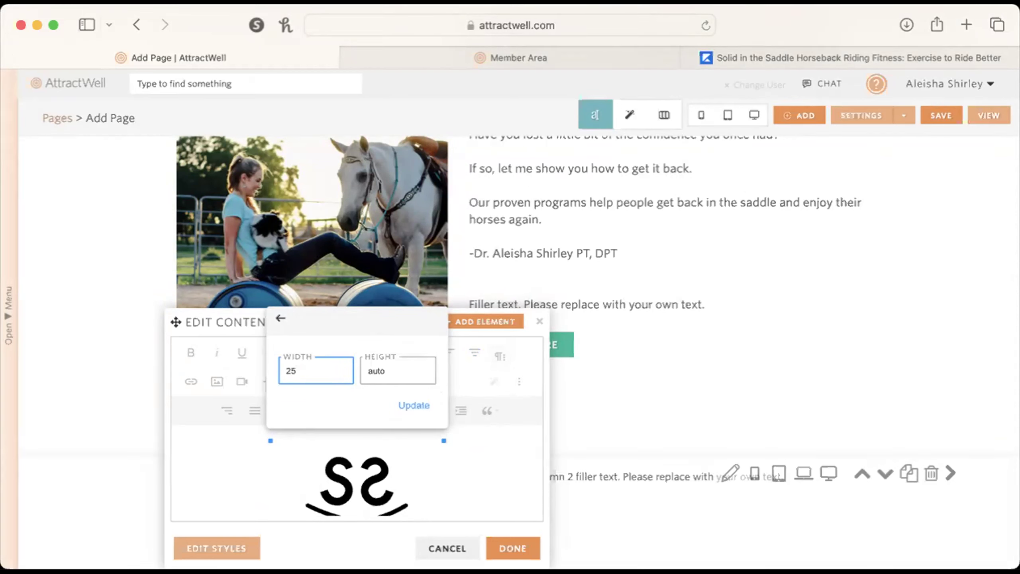
key(Return)
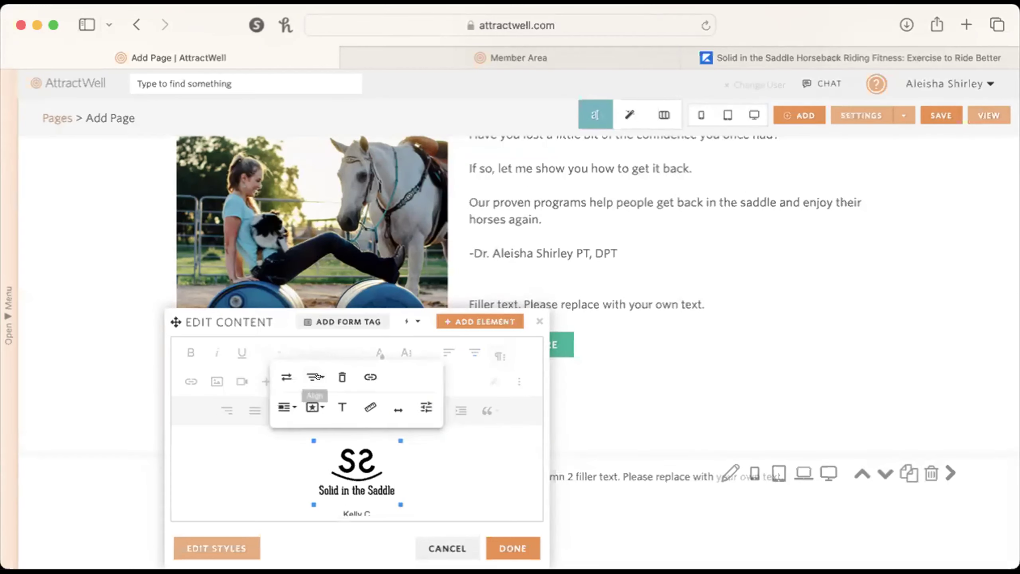
drag(394, 499, 352, 451)
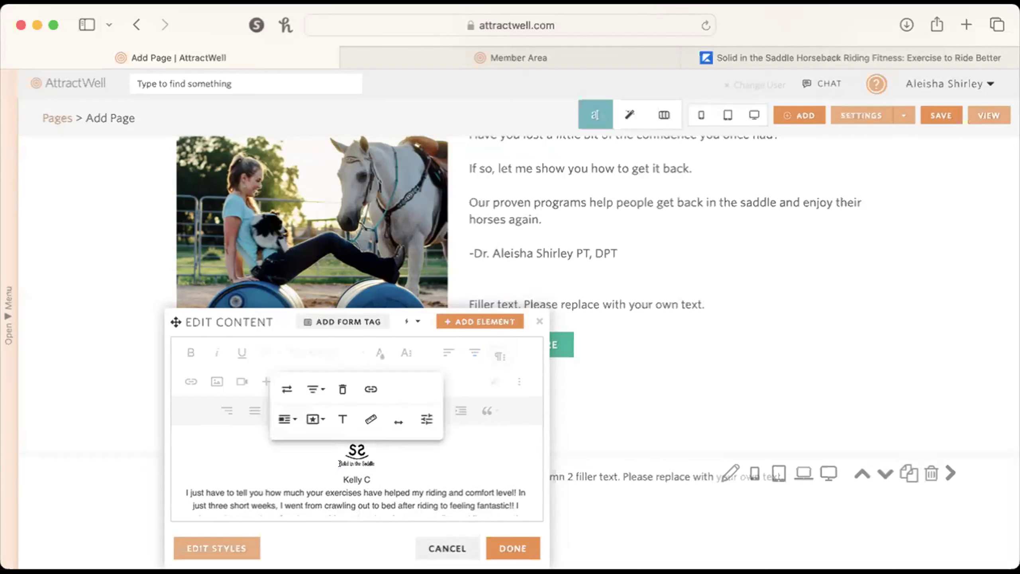
Step: Format the client's name in the first testimonial as Heading 1
click(378, 475)
triple_click(384, 478)
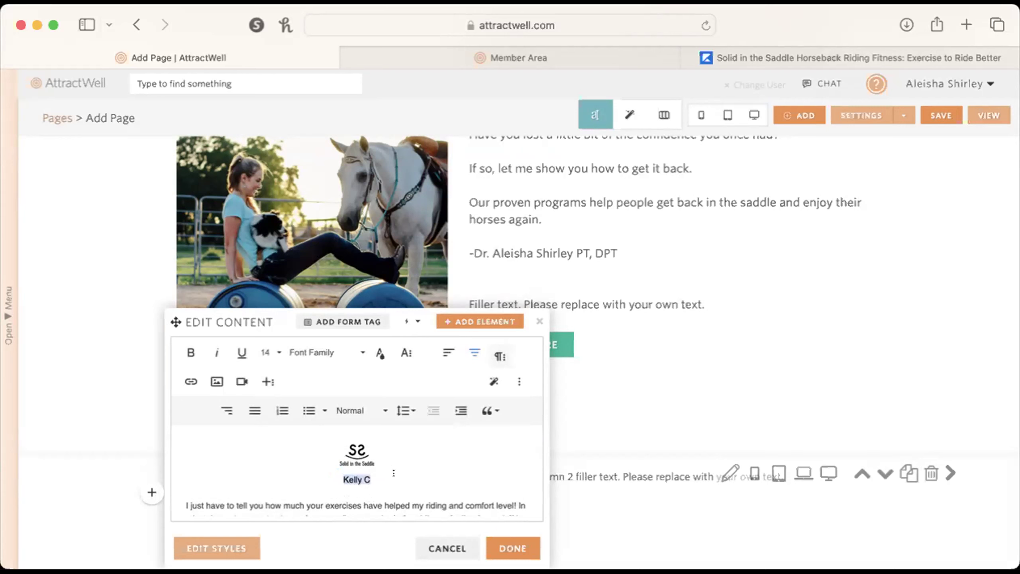
click(357, 411)
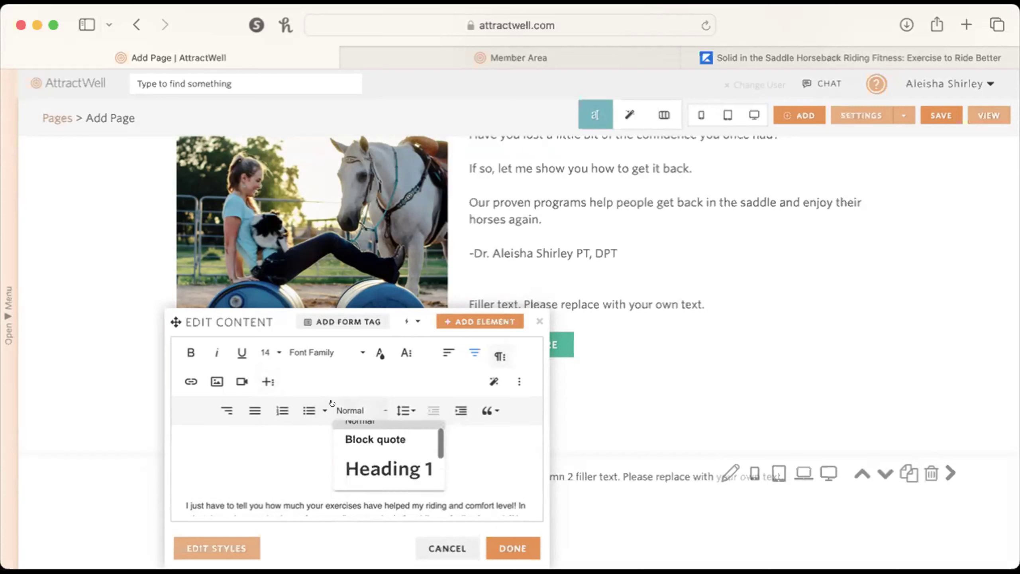
click(361, 481)
scroll(364, 474, down, 5)
scroll(337, 454, up, 6)
Step: Remove the extra blank line between the name heading and the testimonial paragraph, and apply the content edits
key(Left)
scroll(251, 434, down, 5)
scroll(252, 435, up, 2)
click(251, 435)
key(BackSpace)
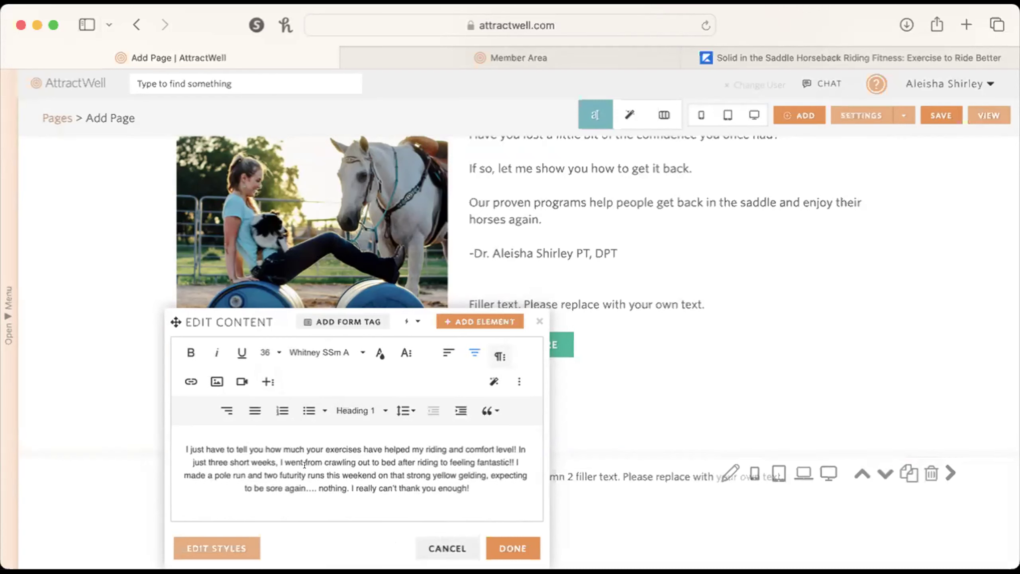
click(510, 547)
Step: Delete the filler second column of the testimonial row and duplicate the first testimonial column in its place
scroll(497, 522, down, 6)
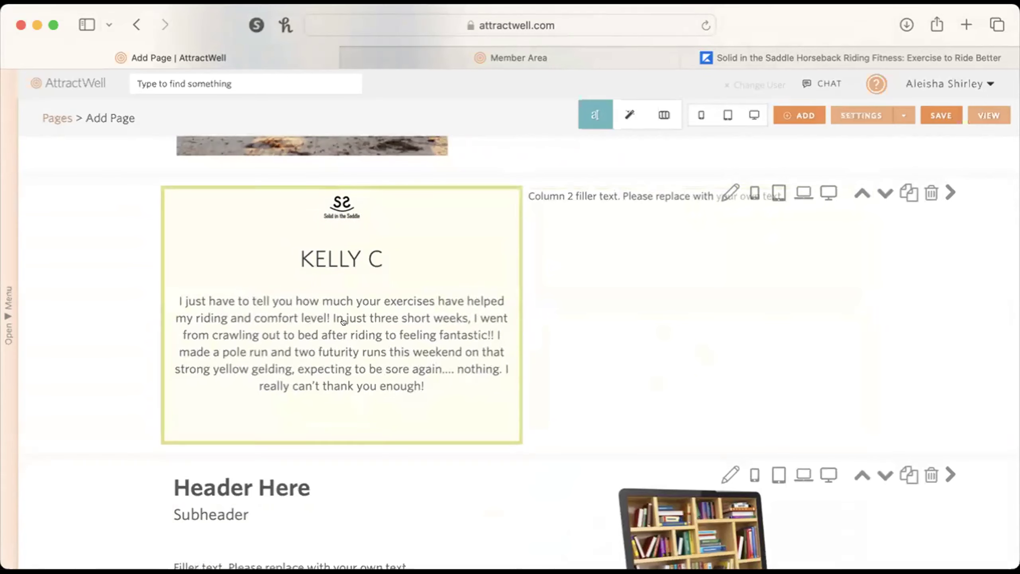
click(663, 115)
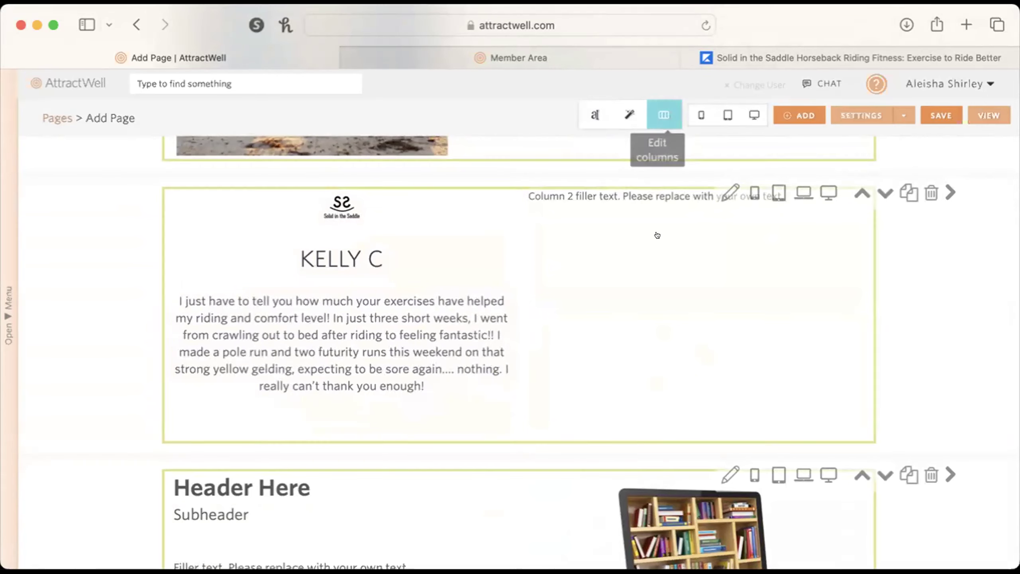
click(658, 309)
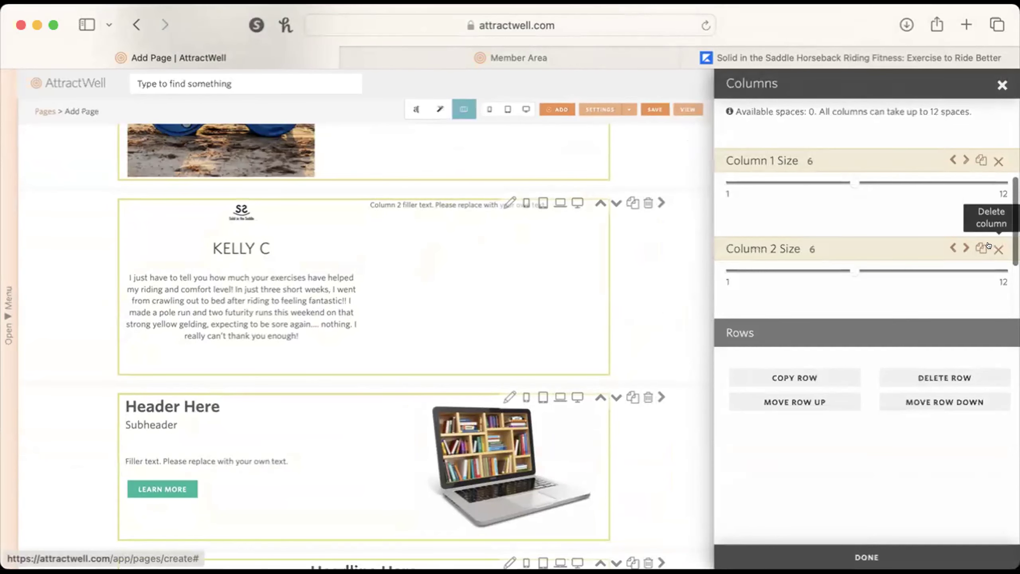
click(999, 246)
click(661, 312)
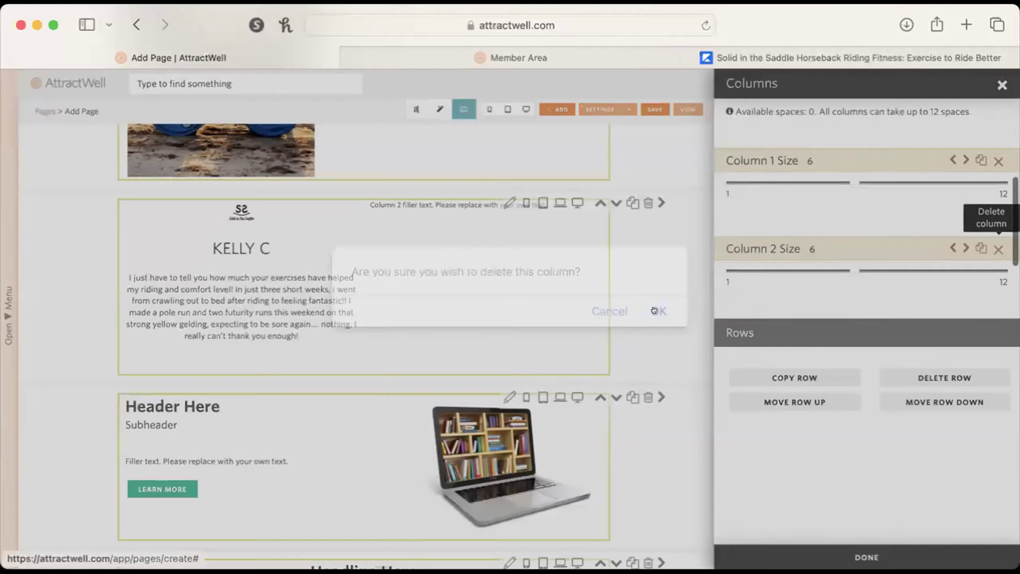
click(982, 160)
Step: Copy the second testimonial's paragraph, without the client's name, from the original site
click(743, 54)
drag(725, 221, 920, 333)
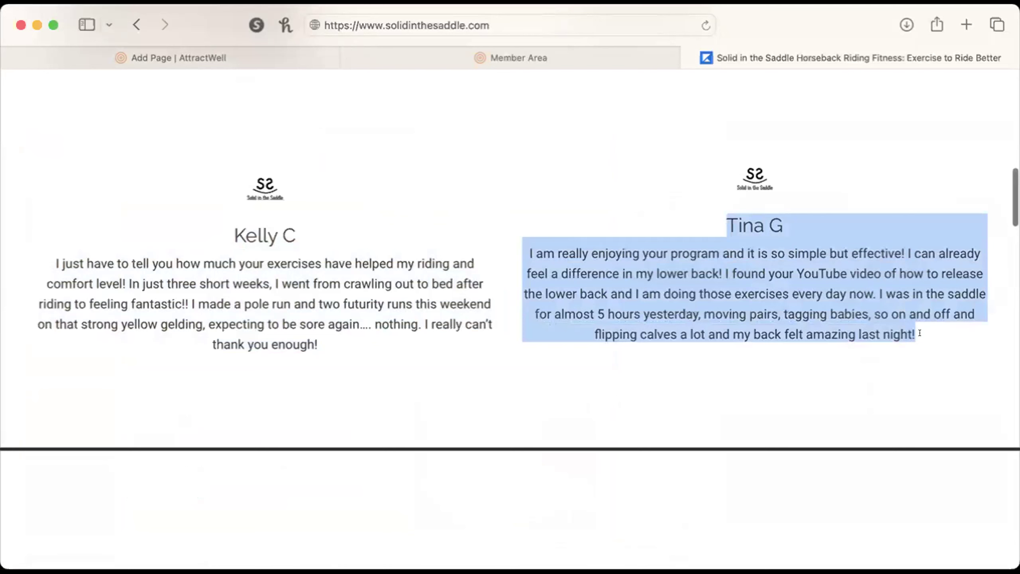
click(651, 283)
drag(510, 252, 911, 321)
key(super+c)
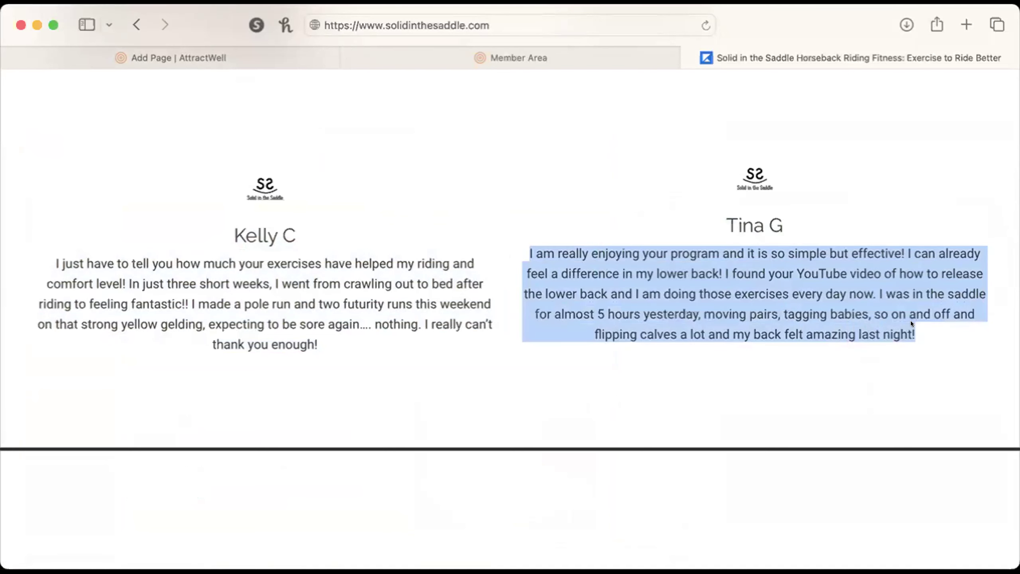
Step: Replace the paragraph in the second testimonial column with the testimonial text copied from the original site
click(200, 60)
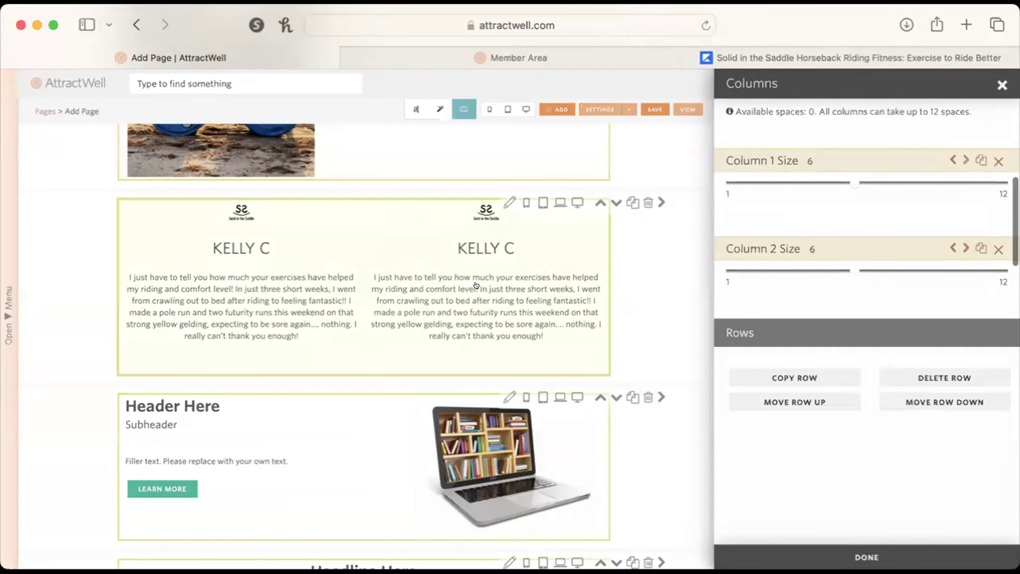
click(417, 109)
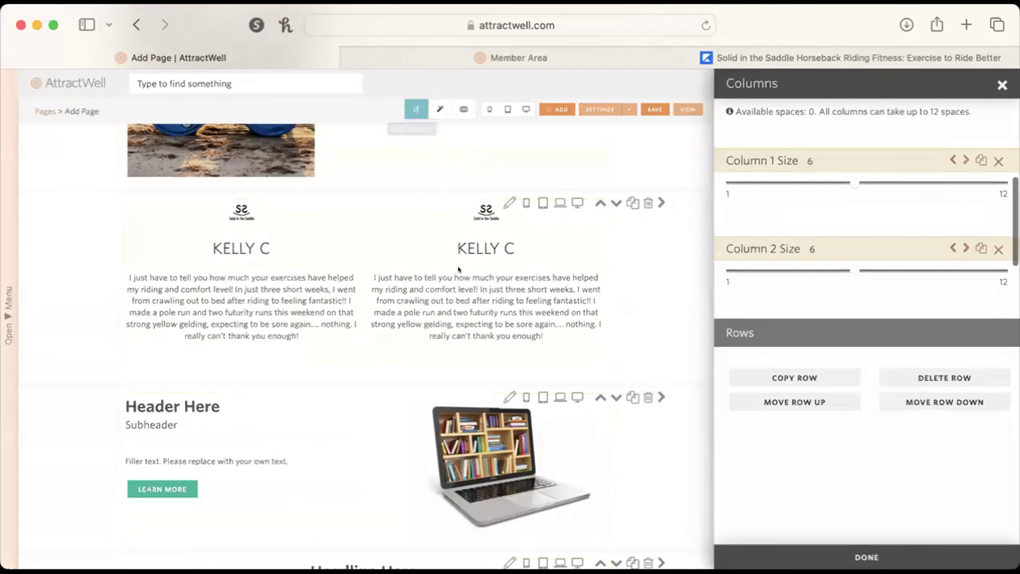
click(469, 306)
triple_click(469, 306)
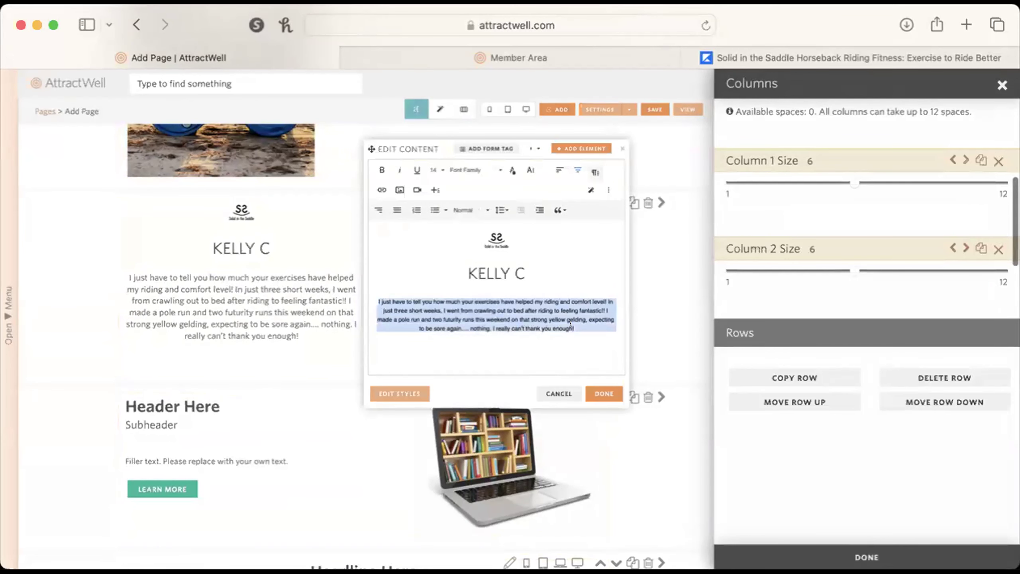
key(super+v)
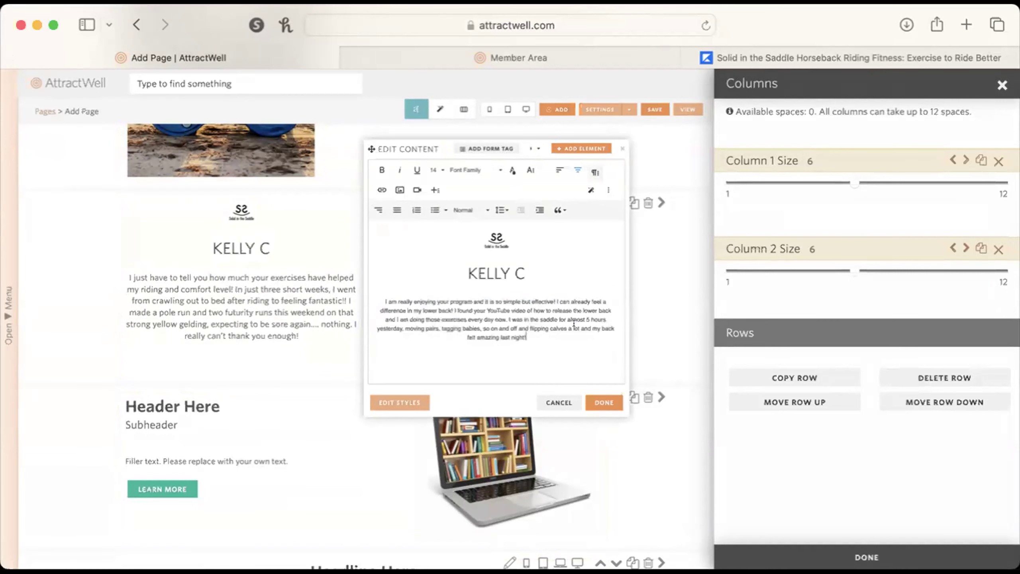
Step: Replace the heading of the second testimonial with the second client's name, apply the content edits and close the column settings
triple_click(484, 266)
text(TINA G.)
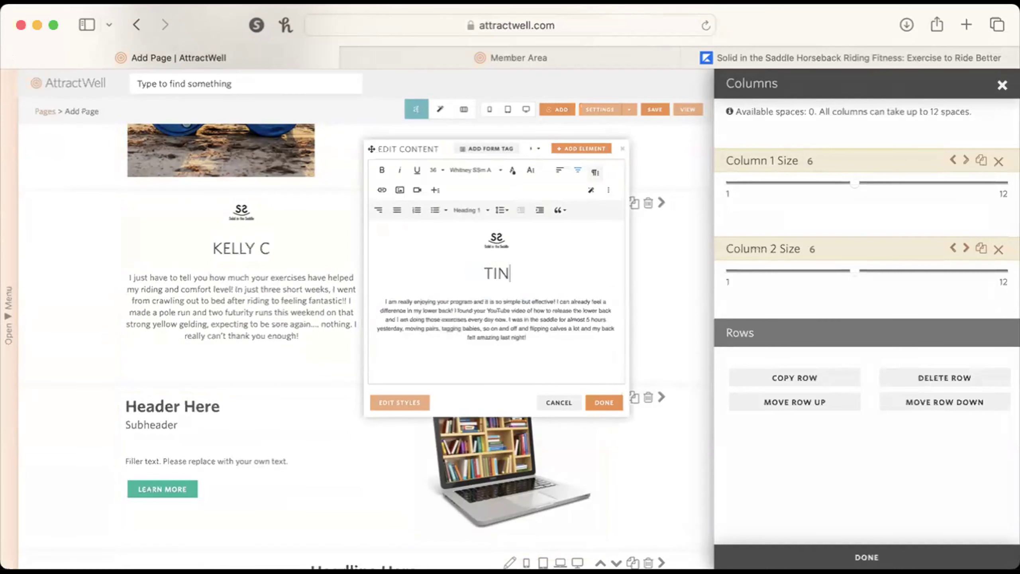
click(604, 402)
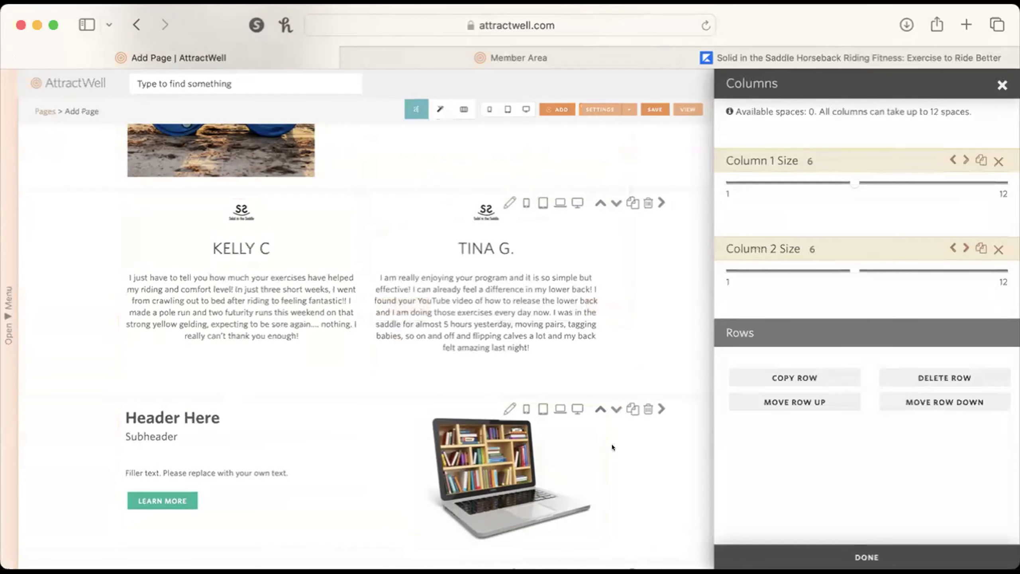
click(1001, 86)
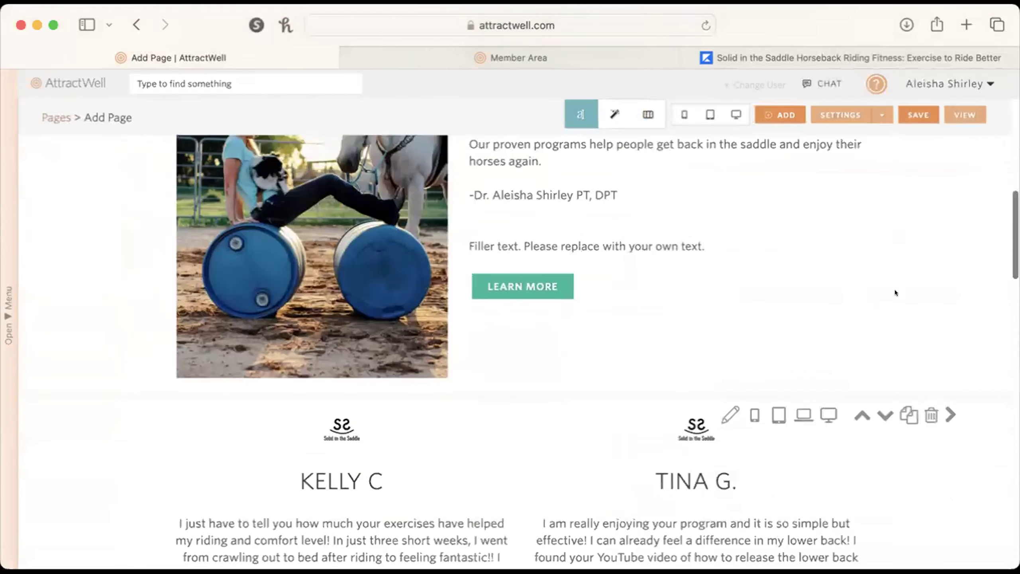
scroll(895, 289, down, 6)
scroll(793, 123, up, 1)
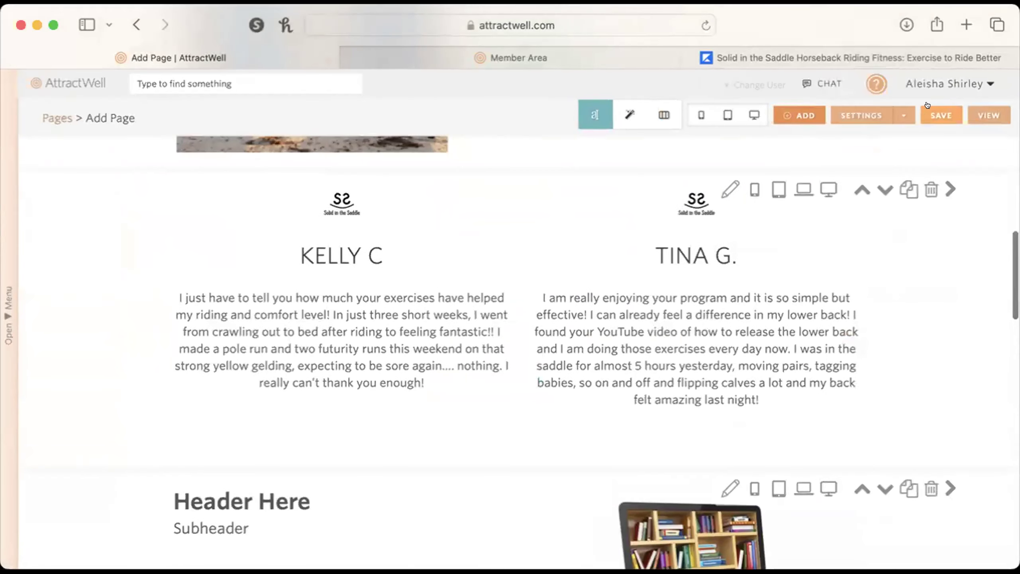
Step: Name the page "Home from Kajabi", show it by link only, and save it
click(862, 116)
text(Home from K)
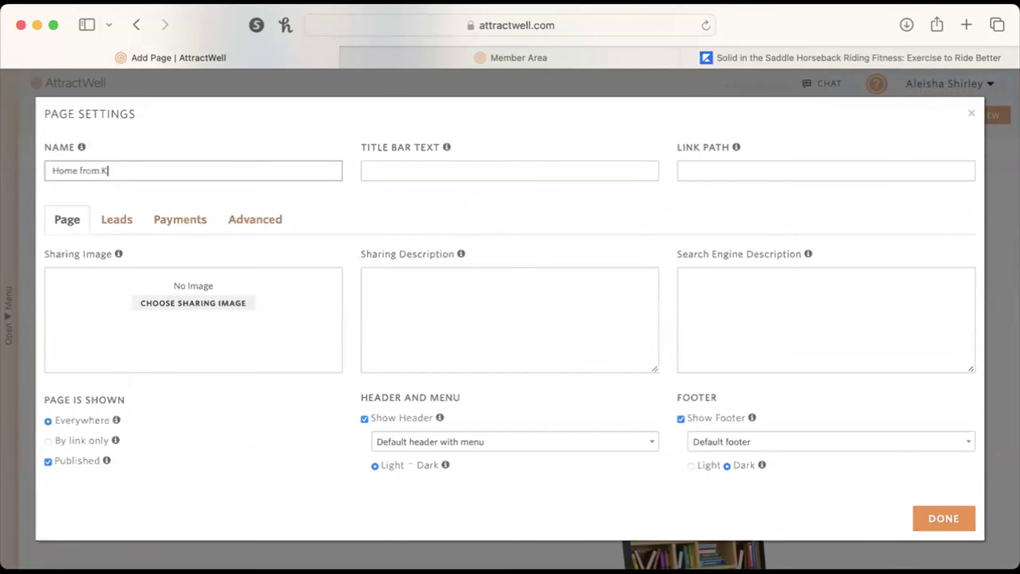
click(82, 441)
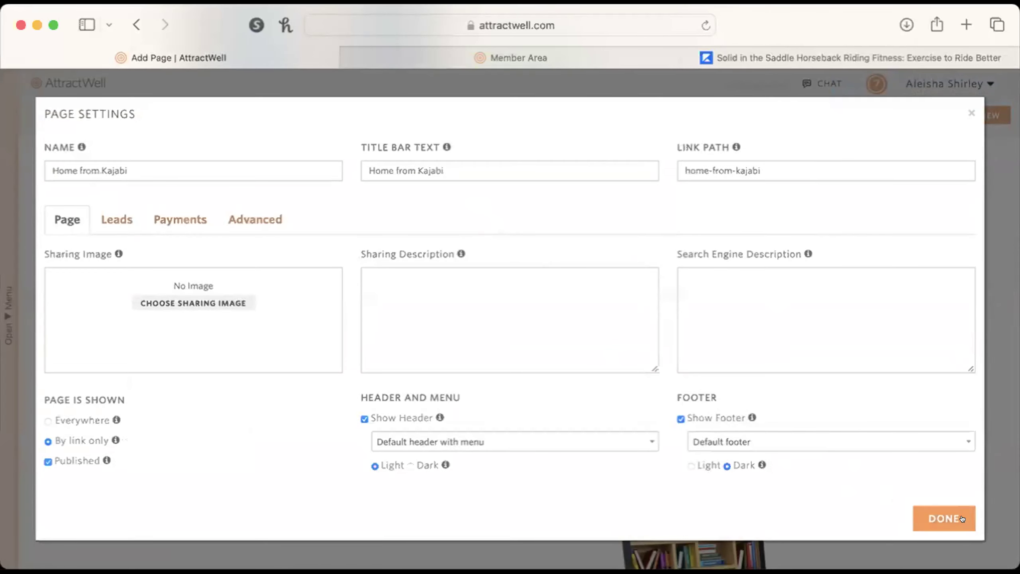
click(943, 518)
click(925, 123)
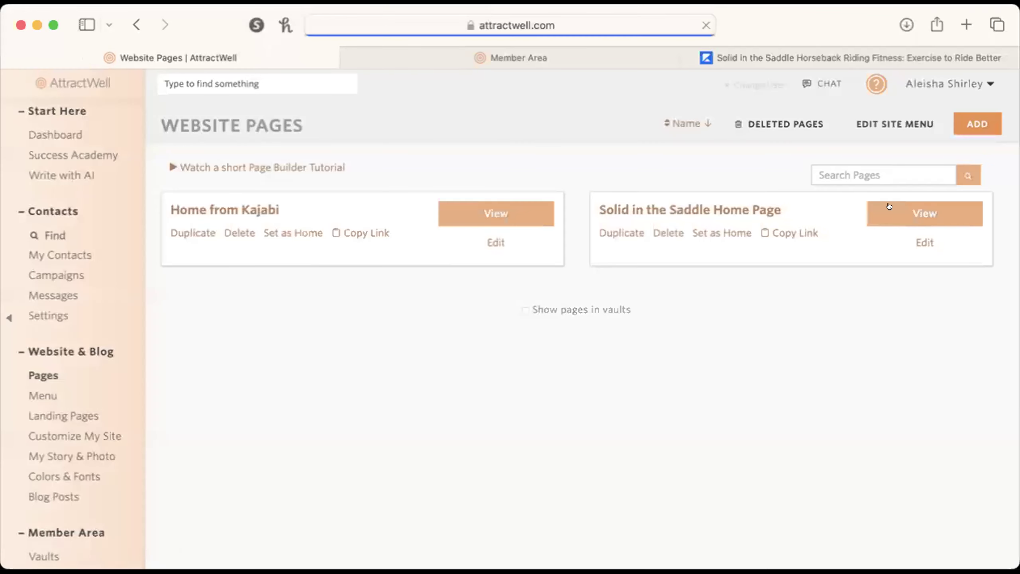
Step: Open the Solid in the Saddle Home Page and copy in the Home from Kajabi page directly below the "What others are saying..." heading
click(689, 206)
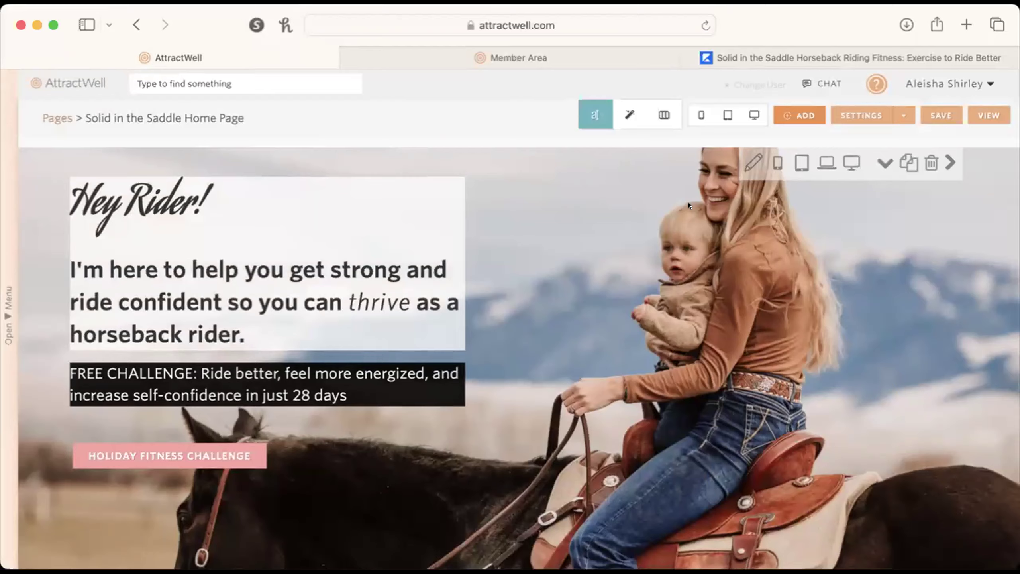
scroll(689, 205, down, 7)
scroll(689, 206, down, 20)
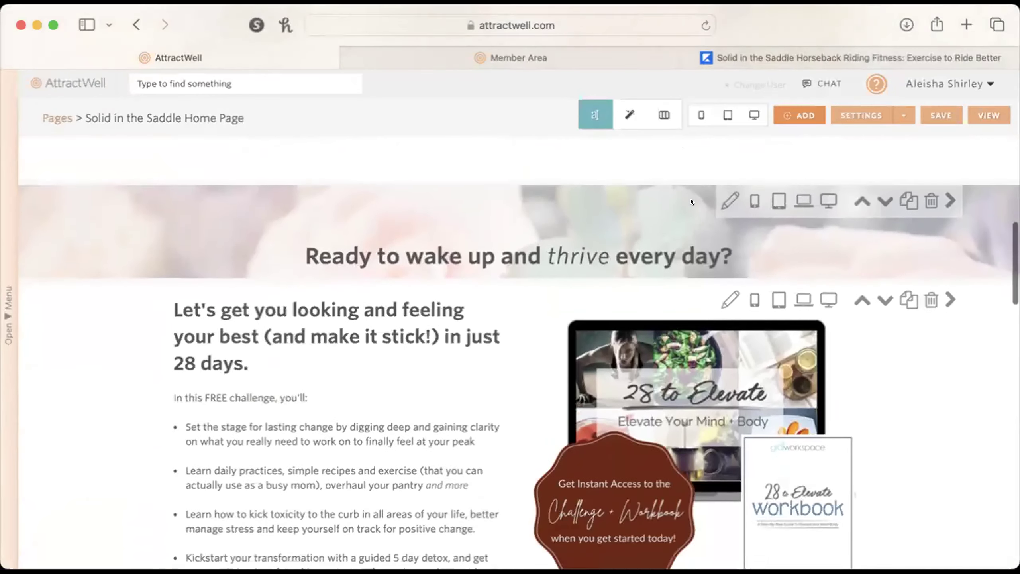
scroll(691, 199, down, 6)
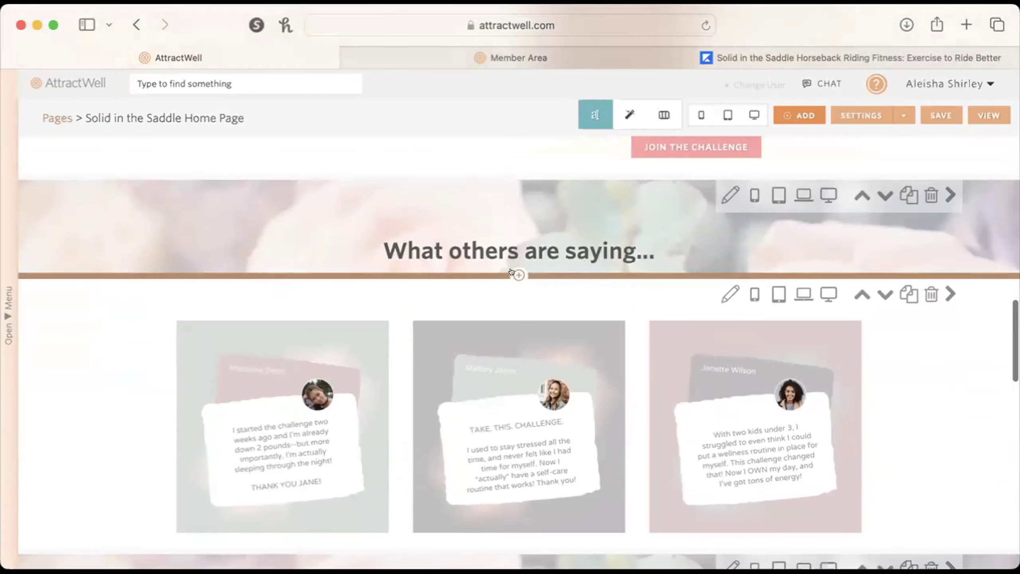
click(518, 275)
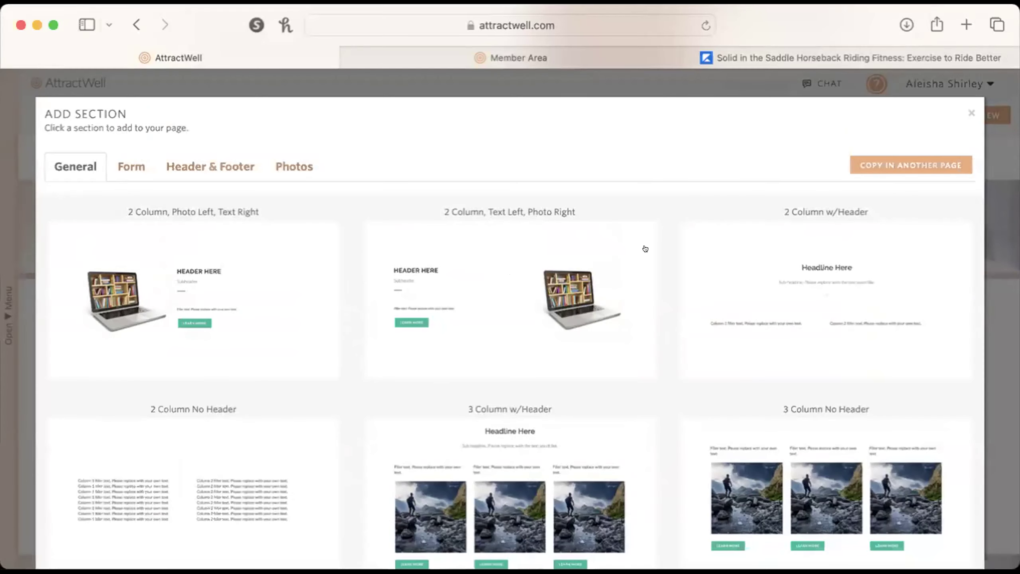
click(884, 159)
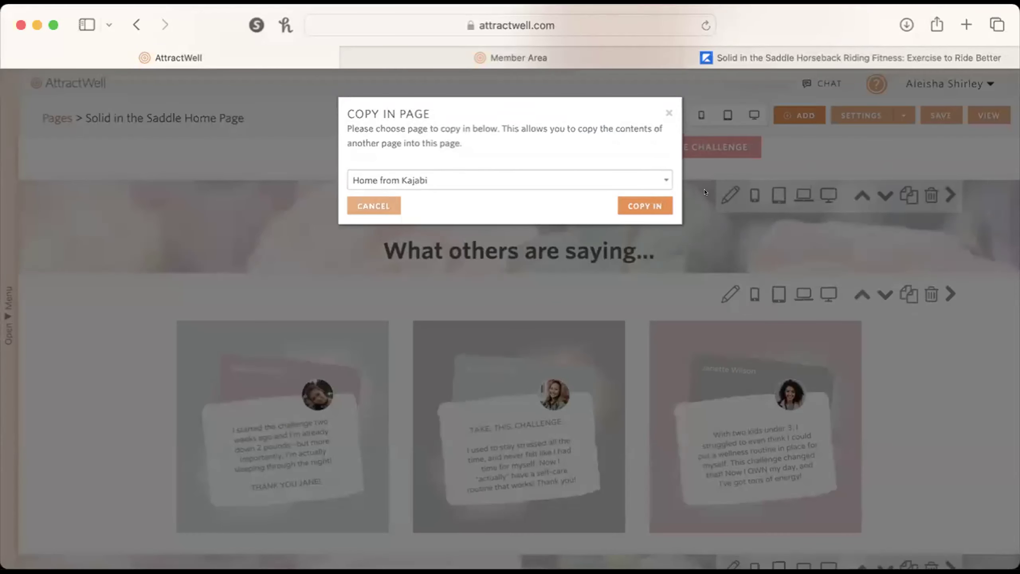
click(659, 204)
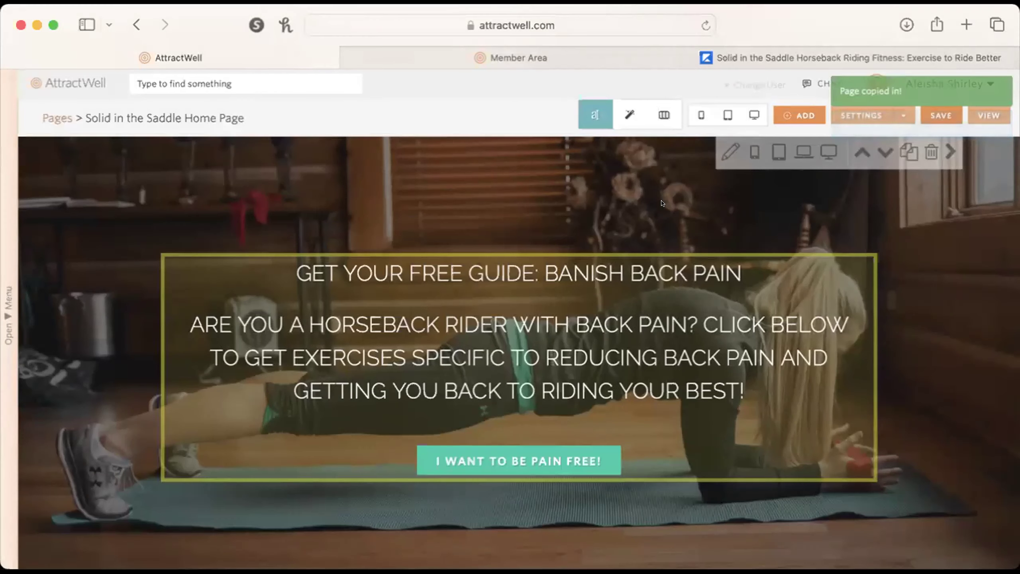
Step: Delete the copied-in "Banish Back Pain" hero and "Fitness for Horseback Riders" sections so the testimonials follow the "What others are saying..." heading
click(928, 153)
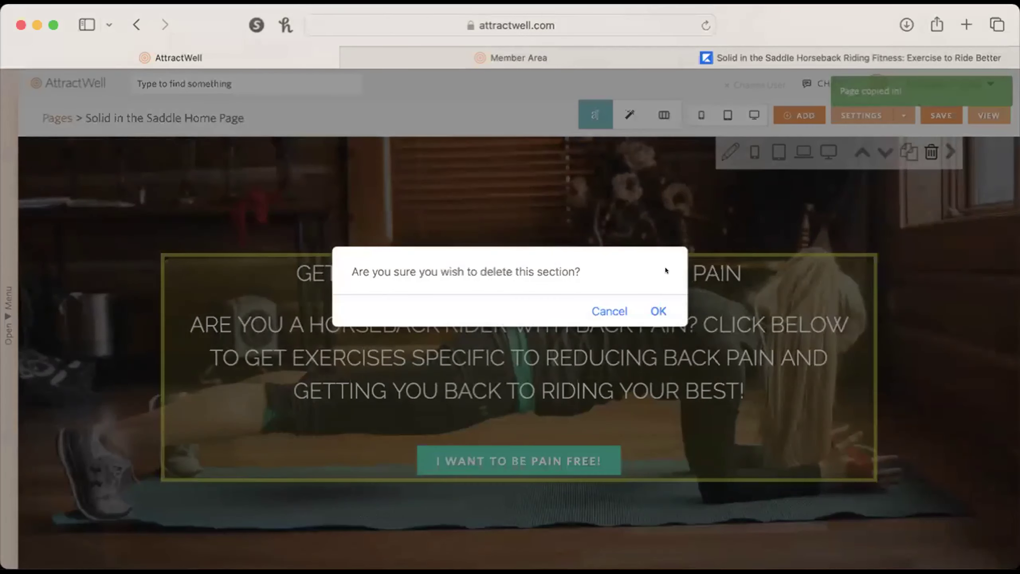
click(657, 311)
click(932, 153)
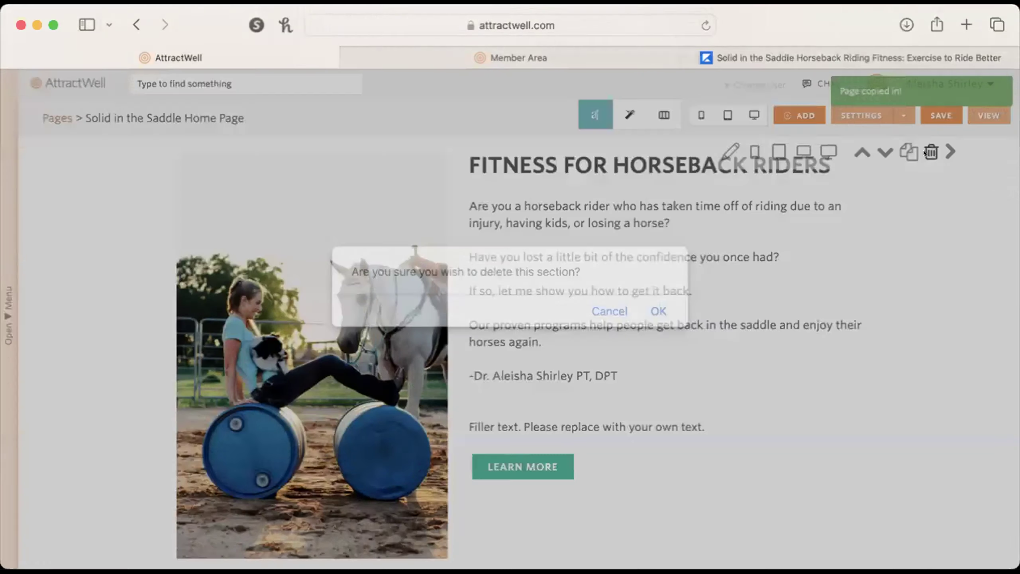
click(657, 311)
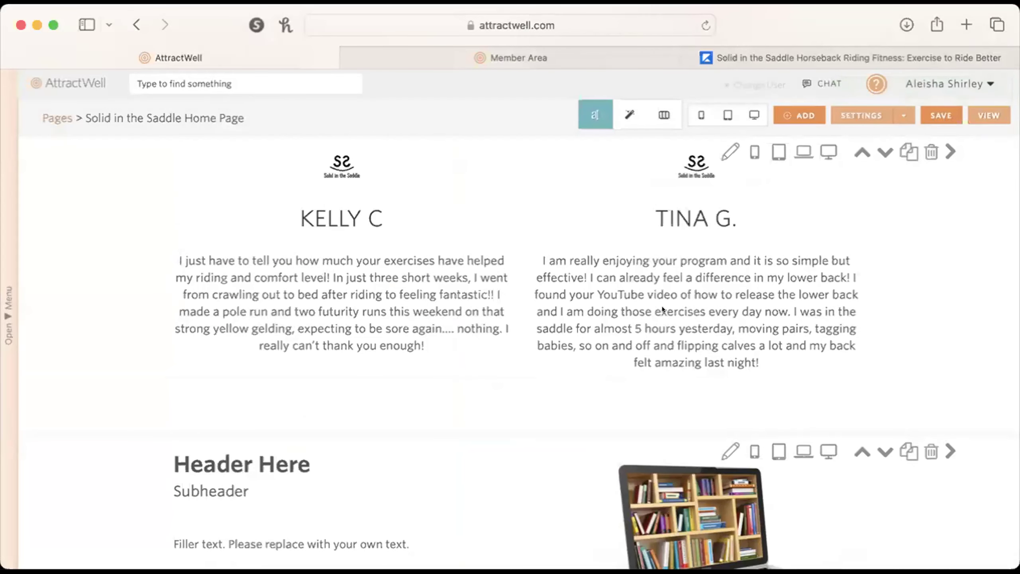
scroll(663, 310, up, 3)
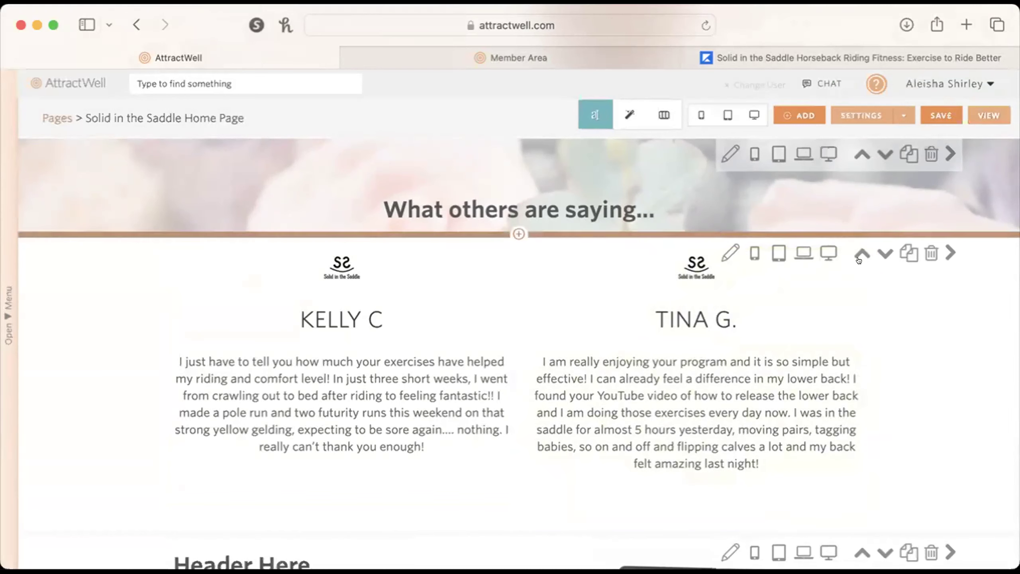
Step: Examine the layout of the original site from the hero down to the resources, especially the "Your ticket to becoming a better rider is here!" section
click(767, 61)
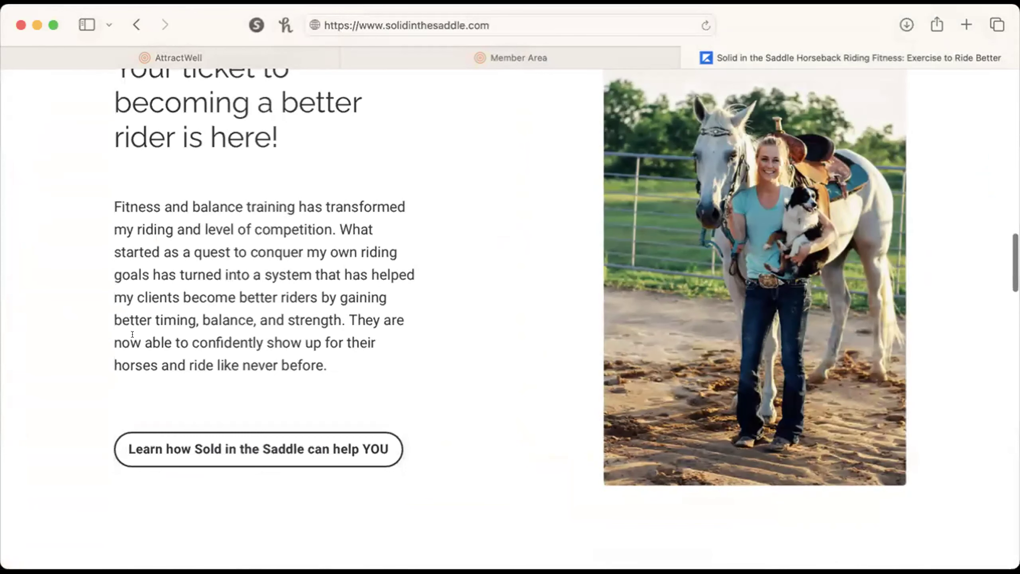
scroll(792, 270, down, 2)
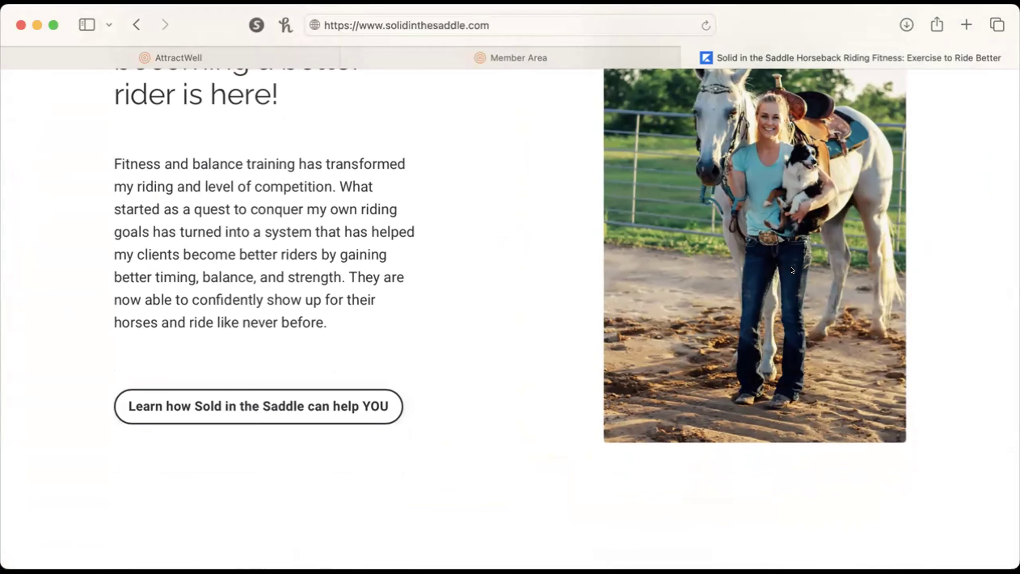
scroll(741, 243, down, 10)
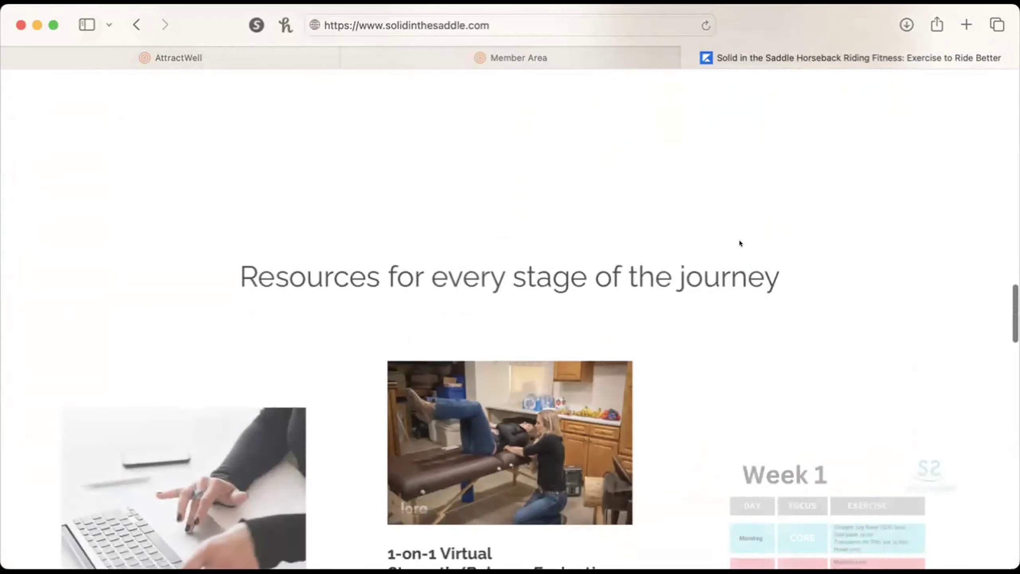
scroll(327, 101, up, 20)
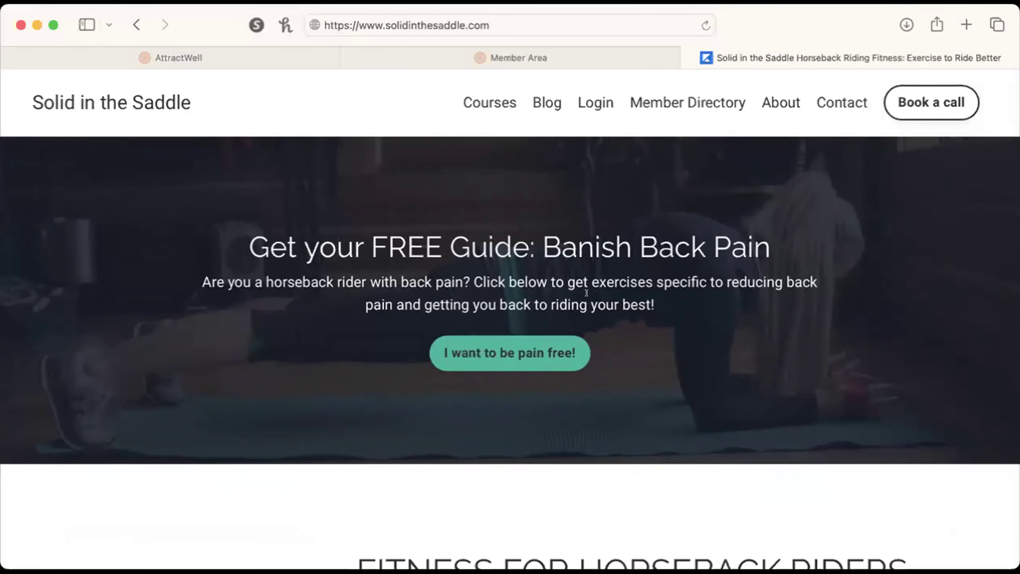
scroll(586, 292, down, 5)
scroll(587, 296, down, 16)
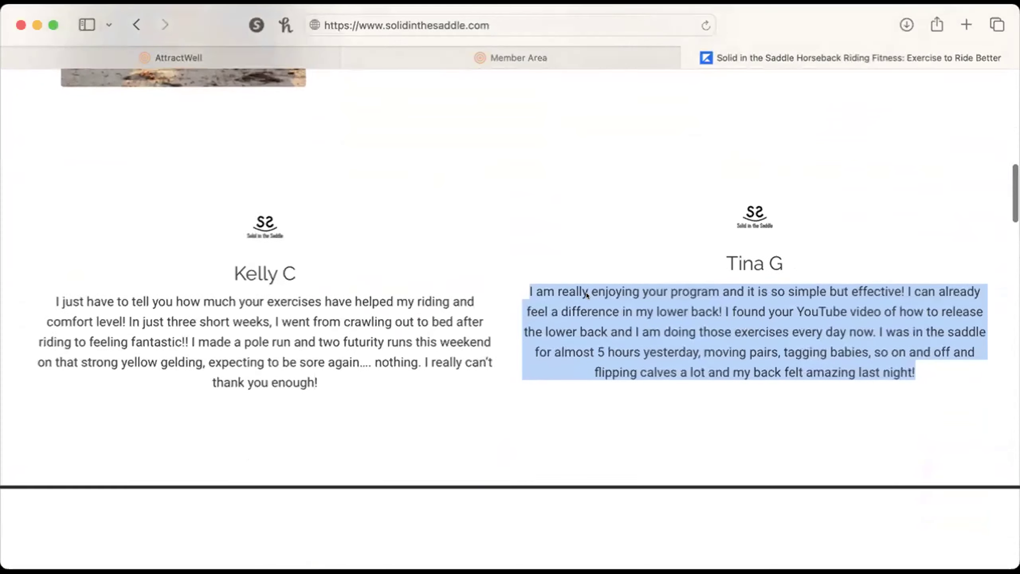
scroll(586, 295, down, 12)
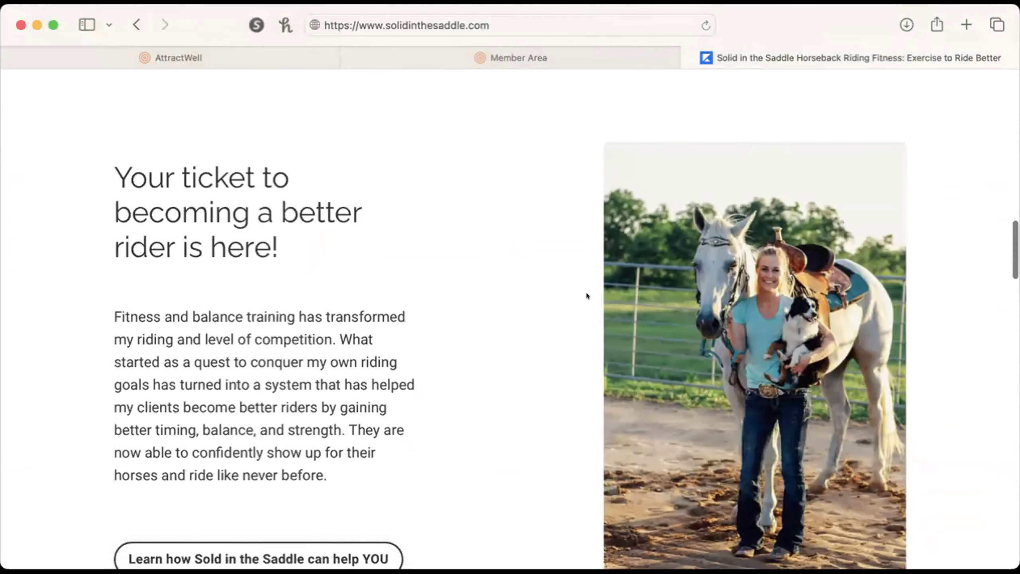
scroll(719, 255, down, 2)
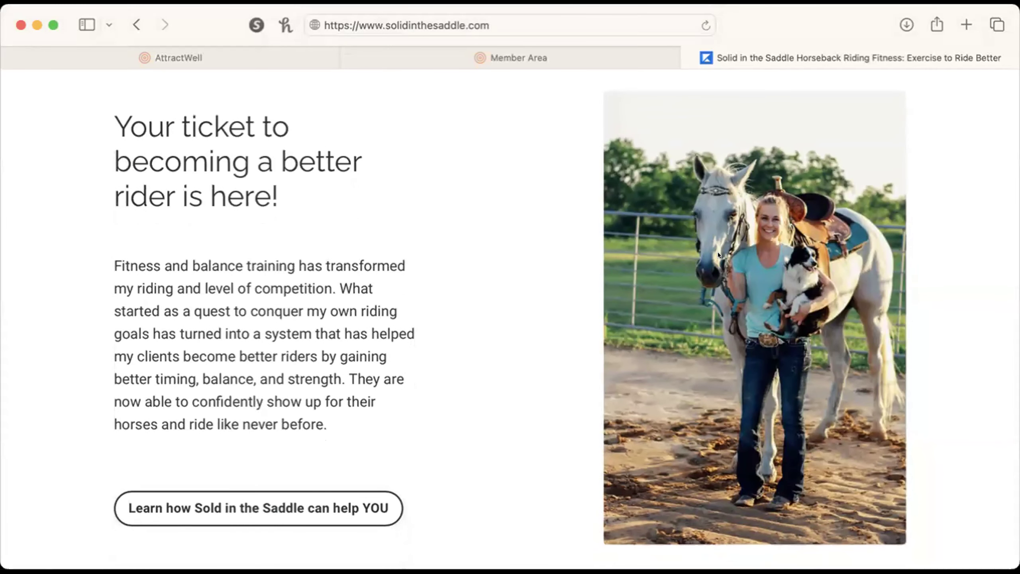
Step: Save the Solid in the Saddle Home Page and open the Home from Kajabi page for editing
click(161, 57)
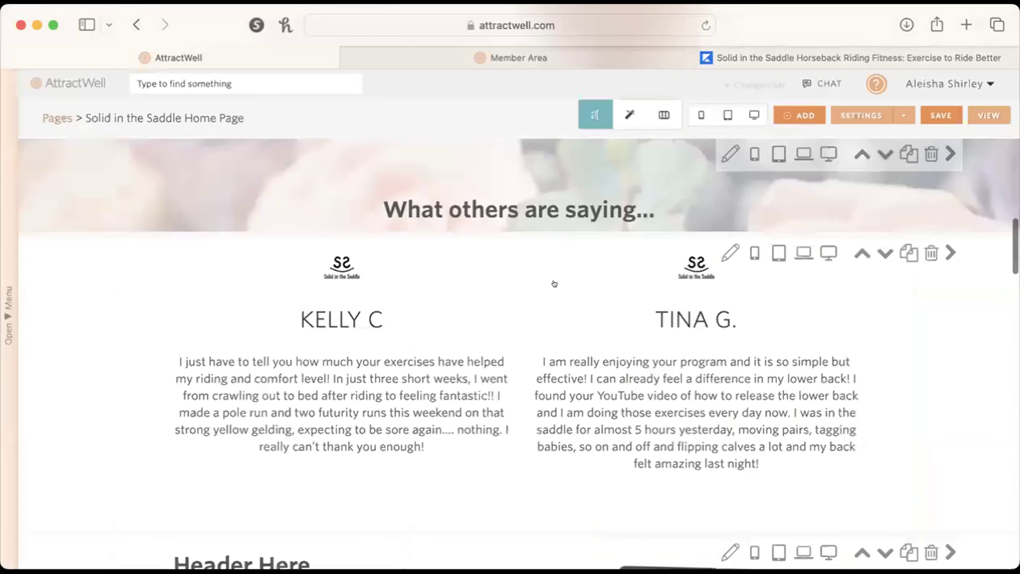
scroll(553, 285, up, 10)
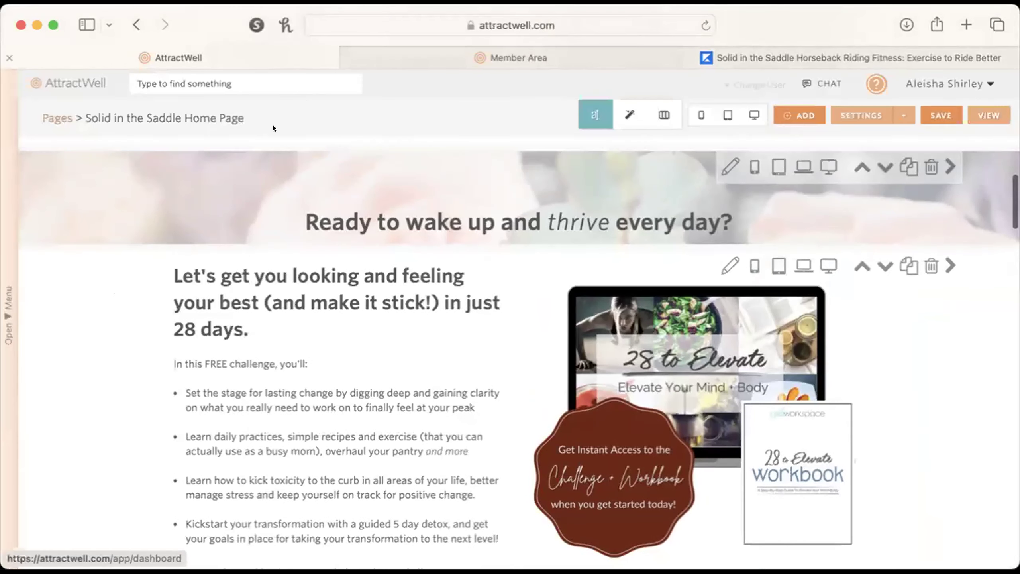
click(942, 115)
click(57, 117)
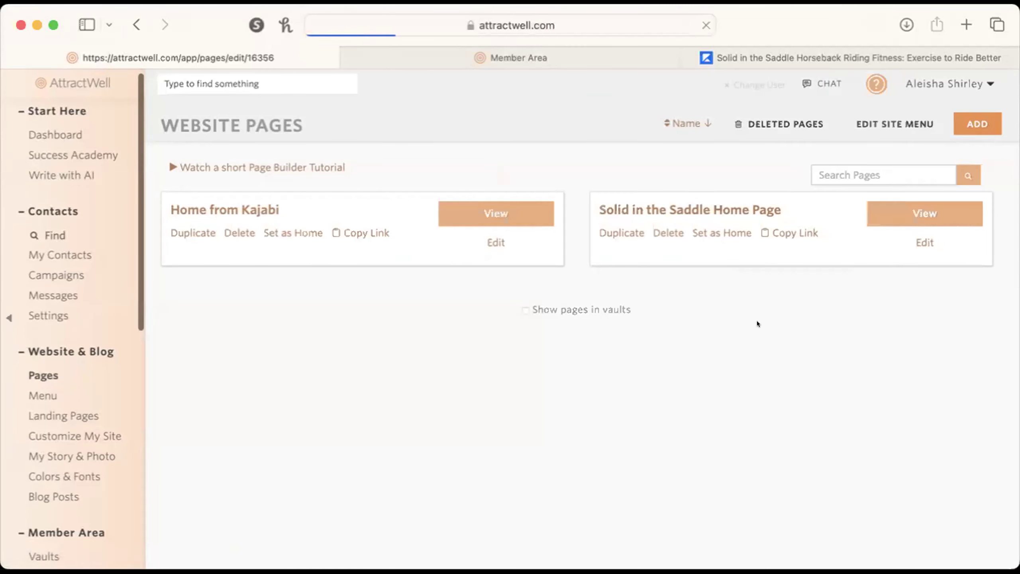
Step: Duplicate the "Fitness for Horseback Riders" section and move the copy below the two-column testimonials
scroll(757, 324, down, 10)
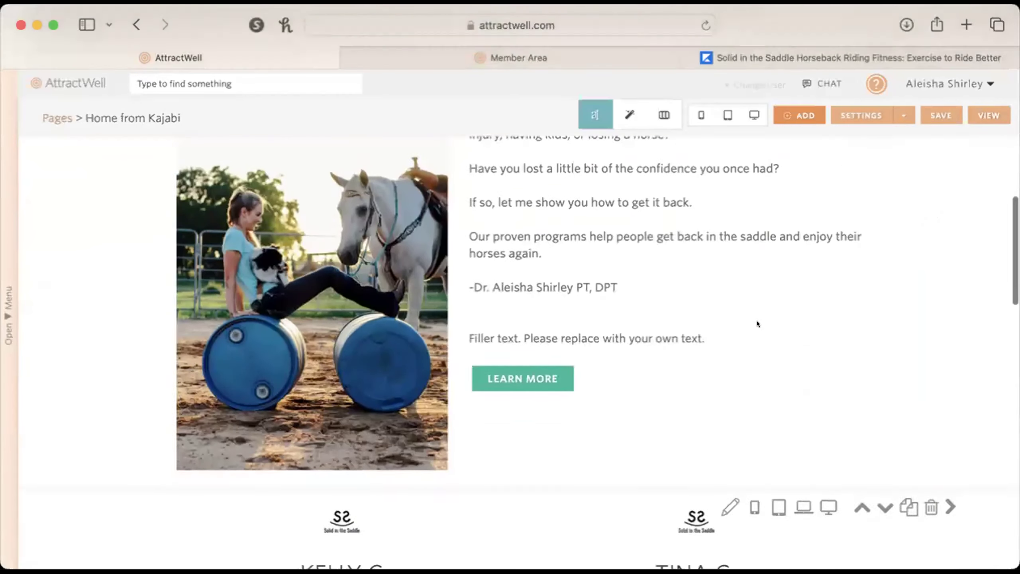
scroll(757, 324, up, 3)
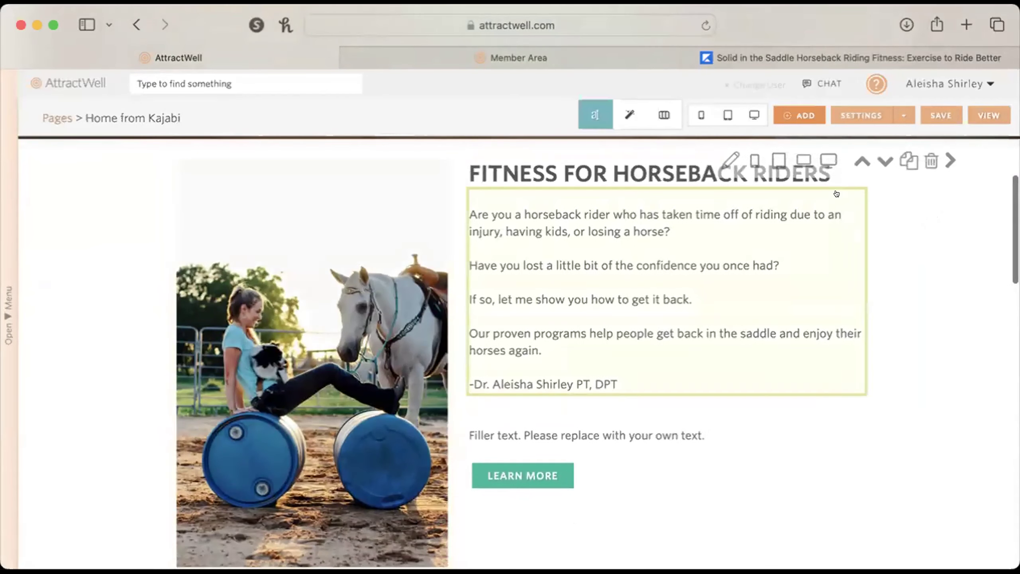
click(909, 160)
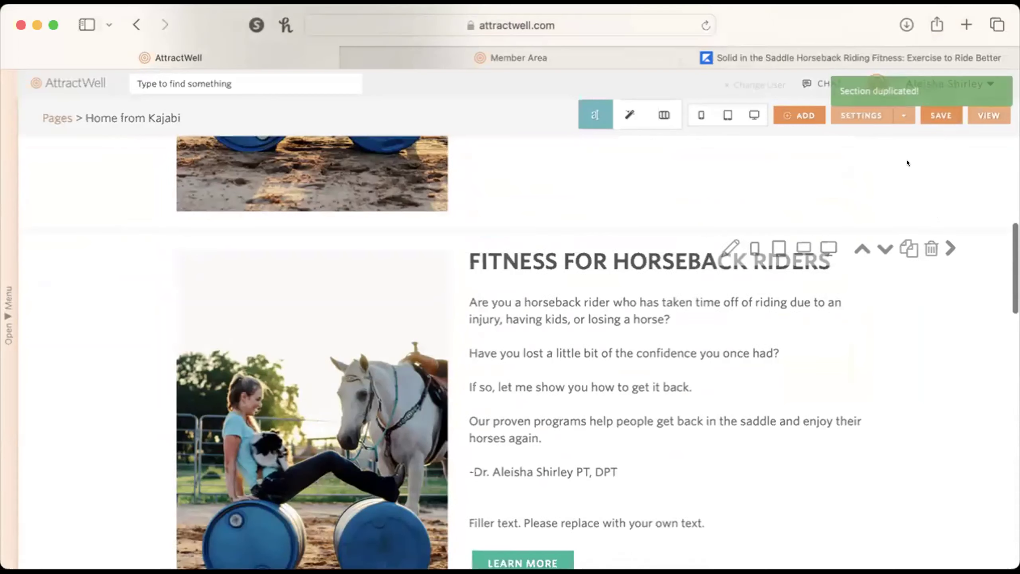
scroll(882, 251, down, 5)
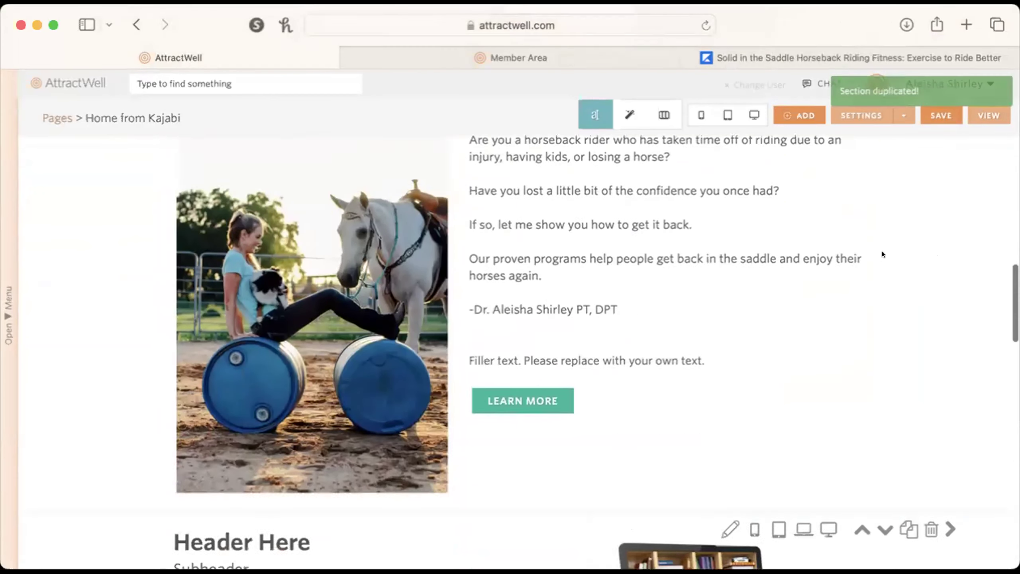
Step: Swap the two columns of the duplicated "Fitness for Horseback Riders" section so the text comes first and the image second
scroll(882, 251, up, 10)
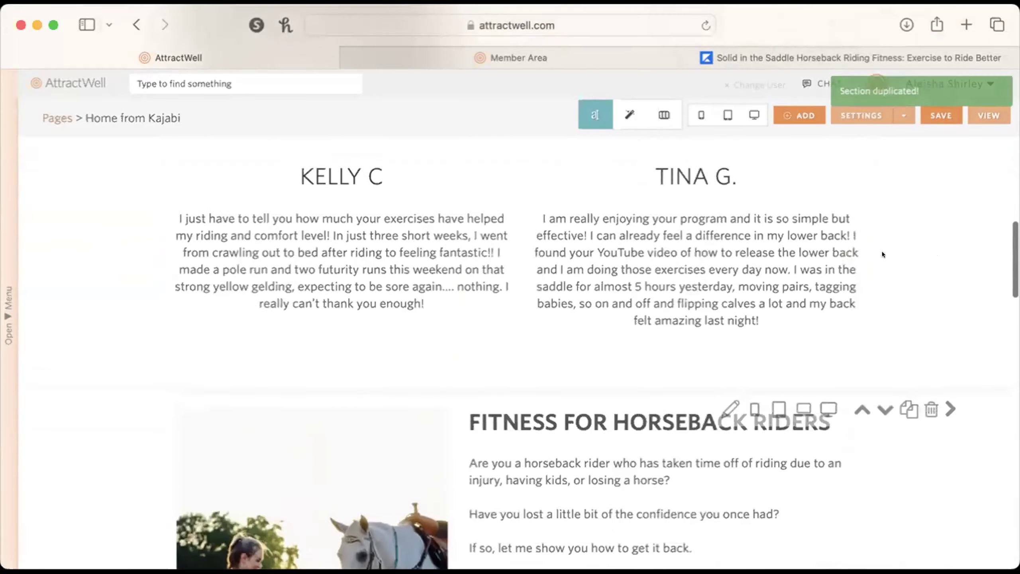
scroll(882, 252, down, 5)
scroll(882, 253, down, 3)
scroll(883, 254, up, 4)
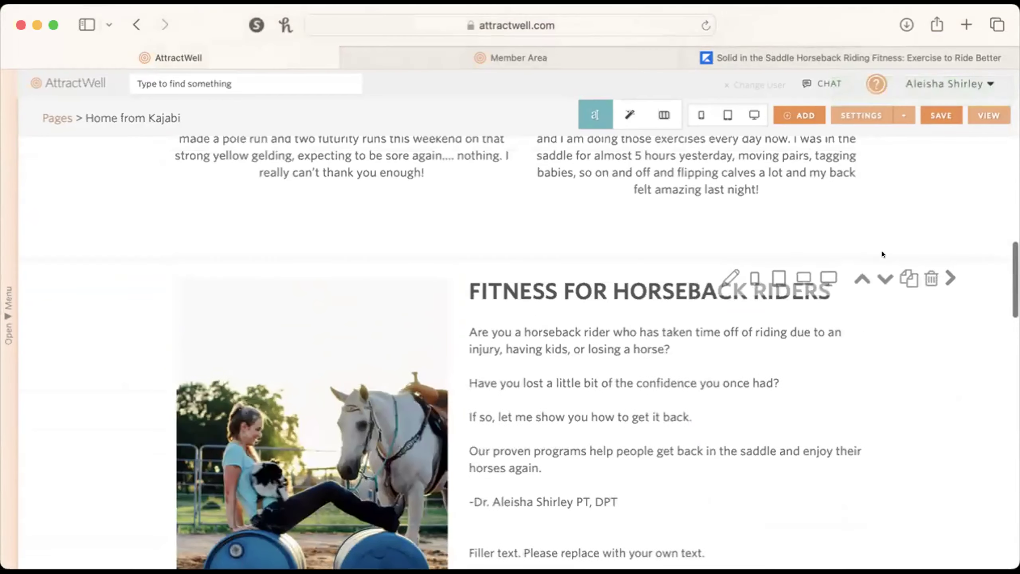
click(664, 115)
click(690, 383)
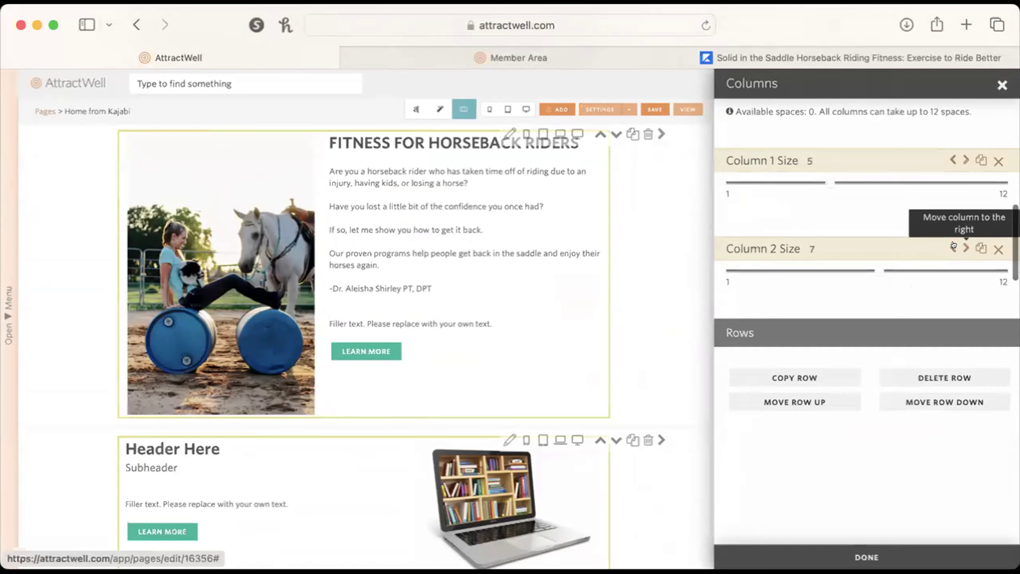
click(954, 246)
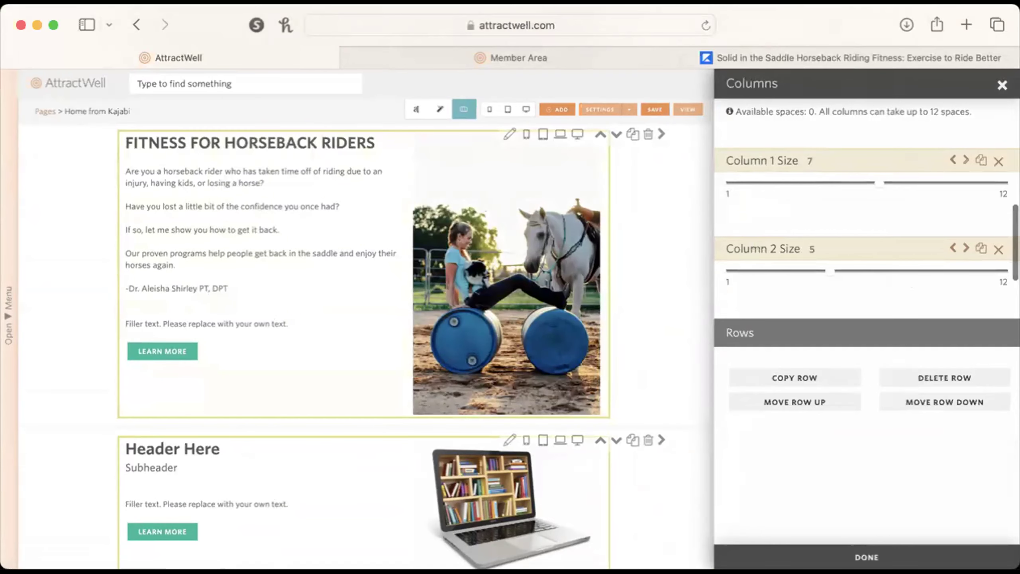
click(1003, 85)
scroll(691, 242, down, 5)
click(690, 178)
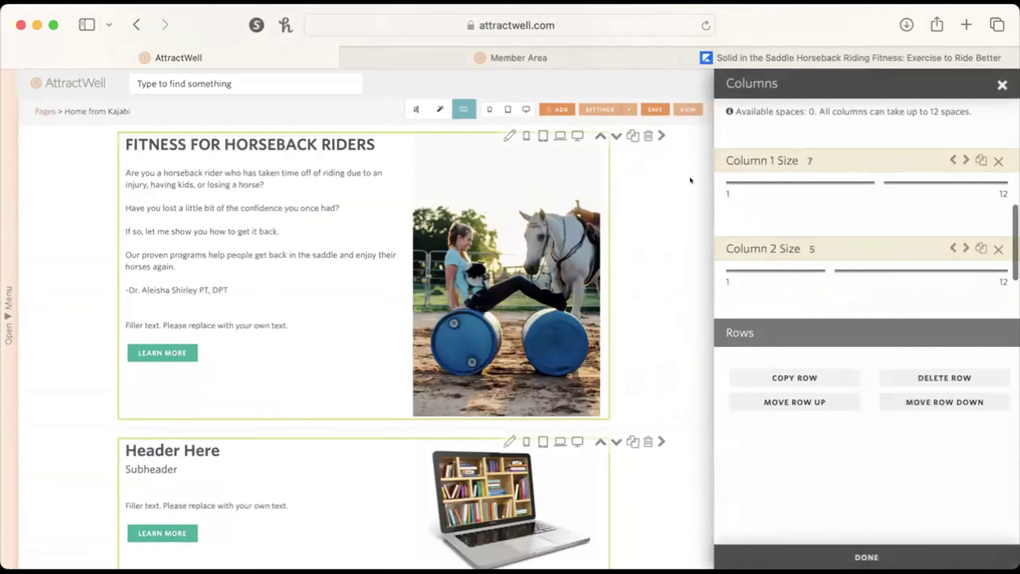
click(1002, 85)
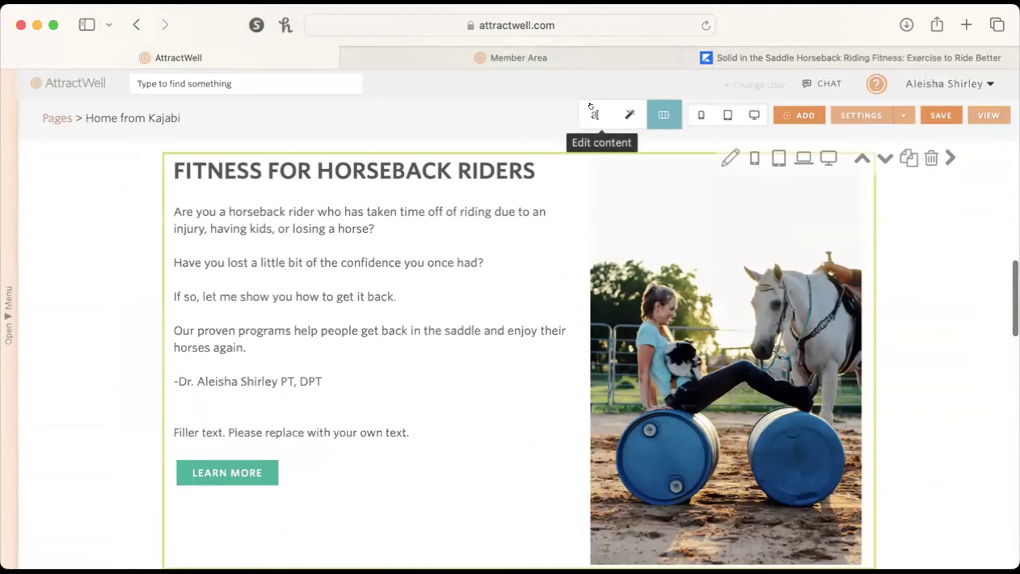
Step: Replace the image in the duplicated section by uploading the photo of the woman standing with the white horse and a dog
click(592, 109)
click(649, 149)
click(683, 209)
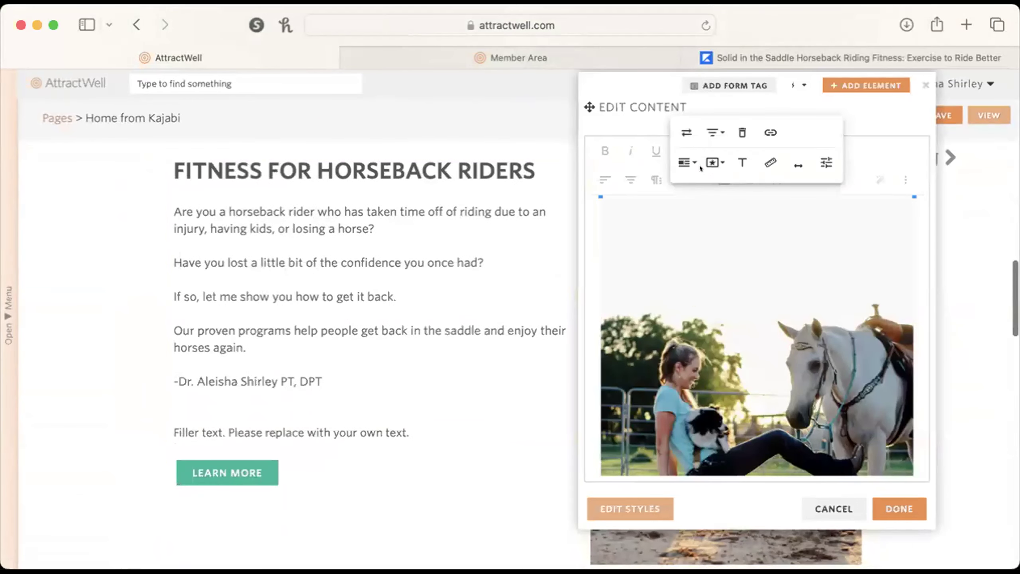
click(682, 131)
scroll(742, 270, down, 5)
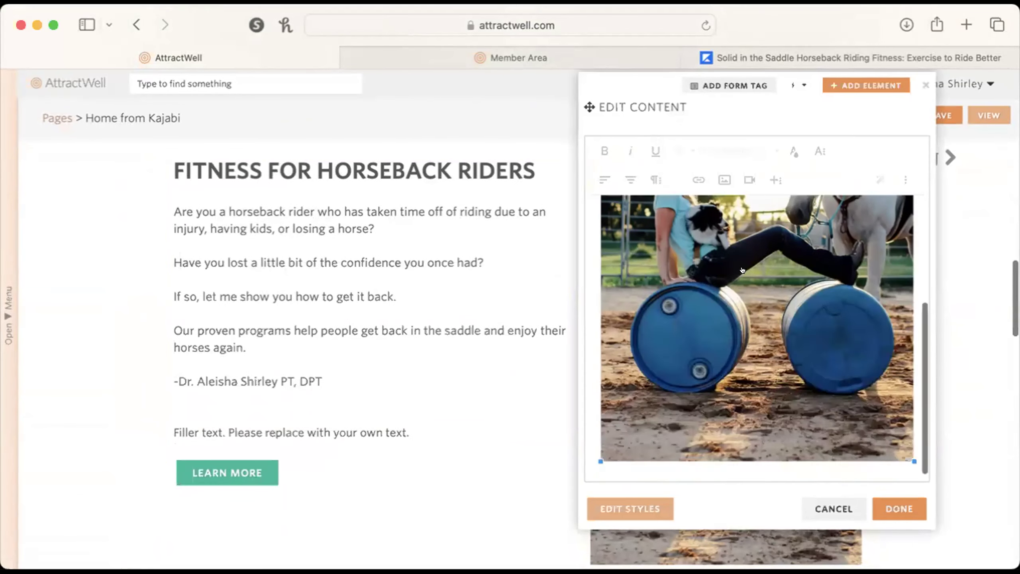
scroll(743, 271, up, 5)
click(768, 146)
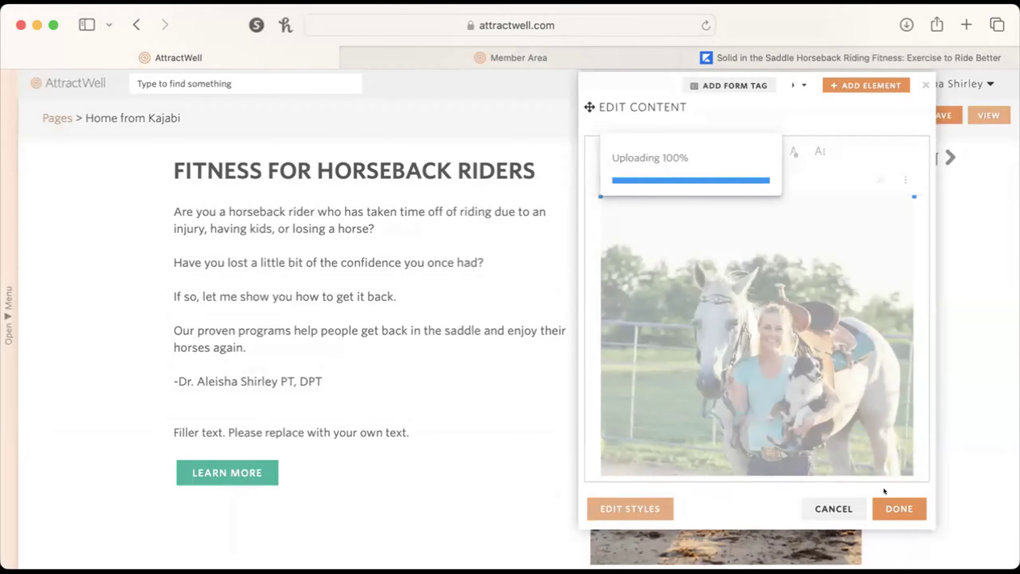
Step: Compare the photo with the original site's "Your ticket to becoming a better rider is here!" section and apply the image replacement
click(905, 60)
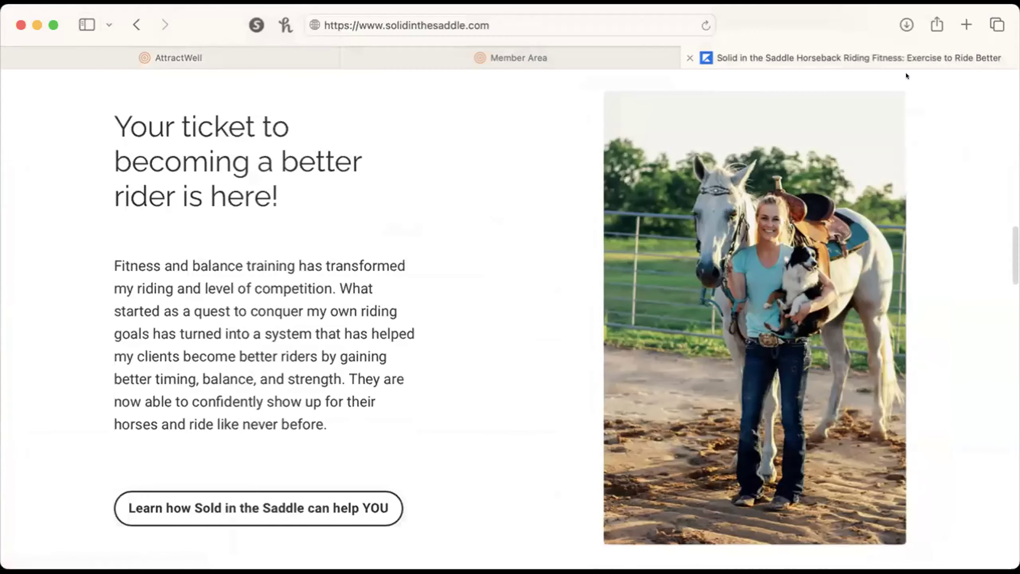
scroll(885, 214, up, 10)
scroll(885, 217, down, 15)
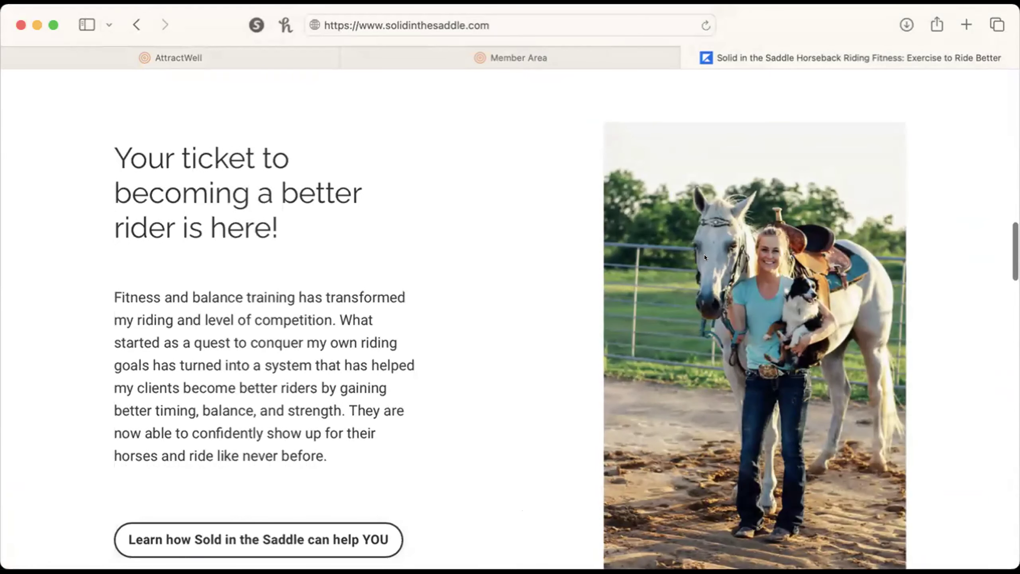
click(237, 60)
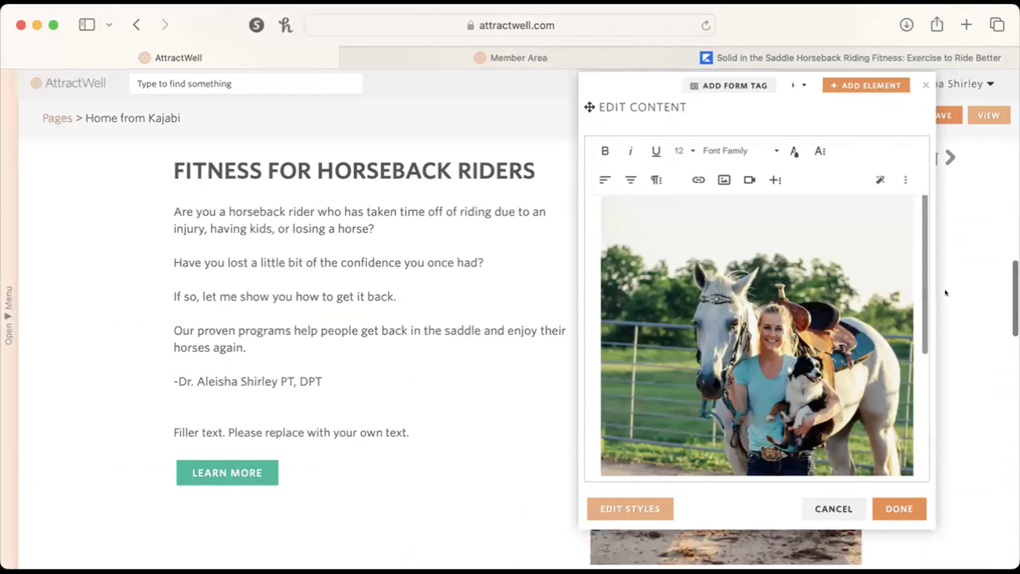
click(889, 507)
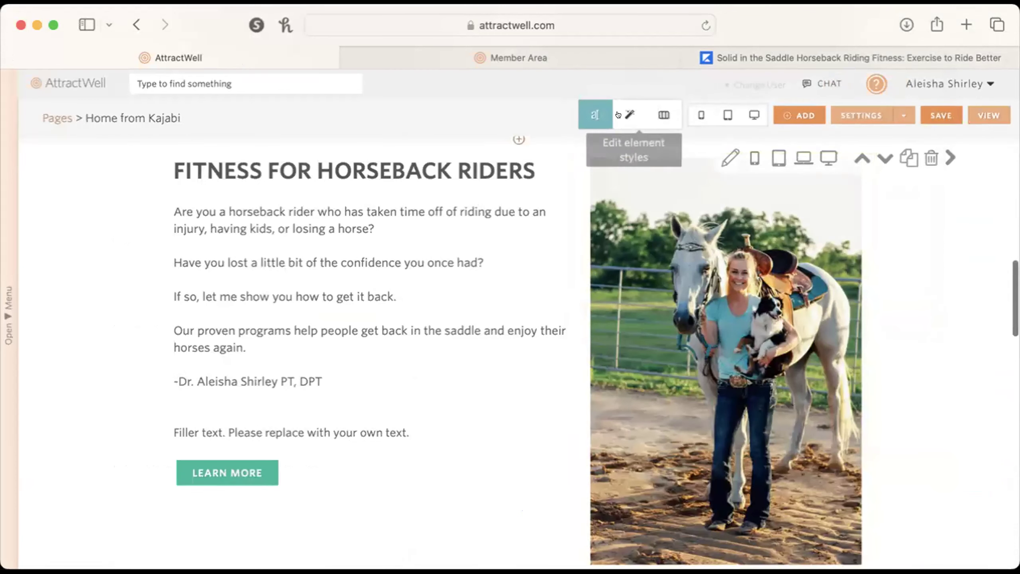
Step: Set the animation delay of the new horse photo to 0.2 seconds in its element styles
click(630, 115)
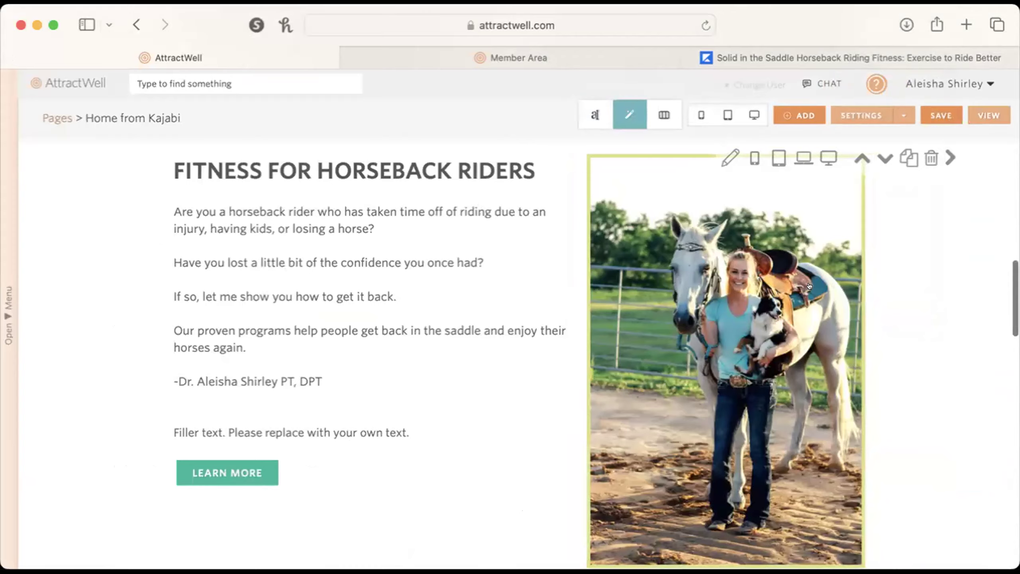
click(809, 286)
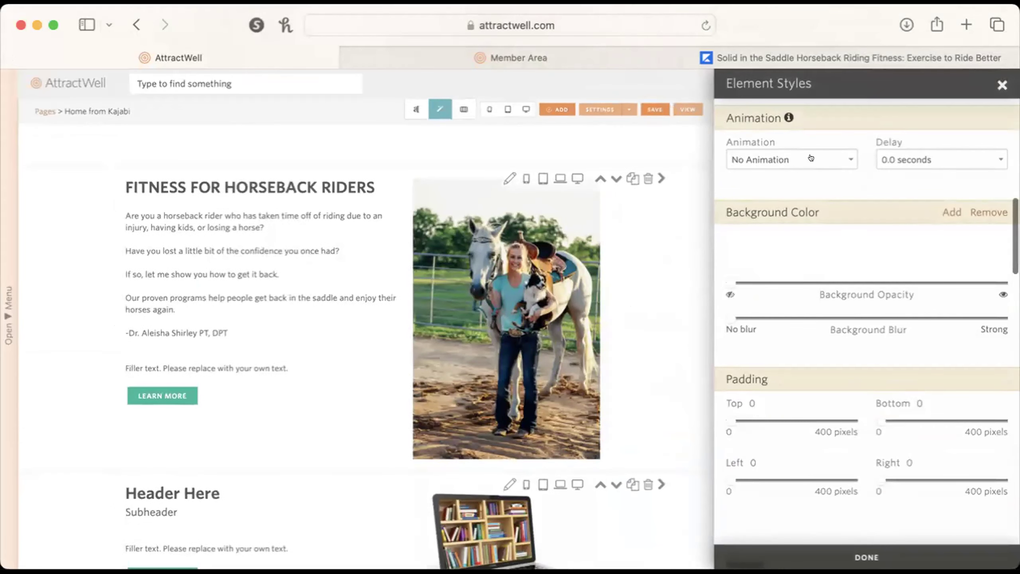
click(811, 157)
click(916, 158)
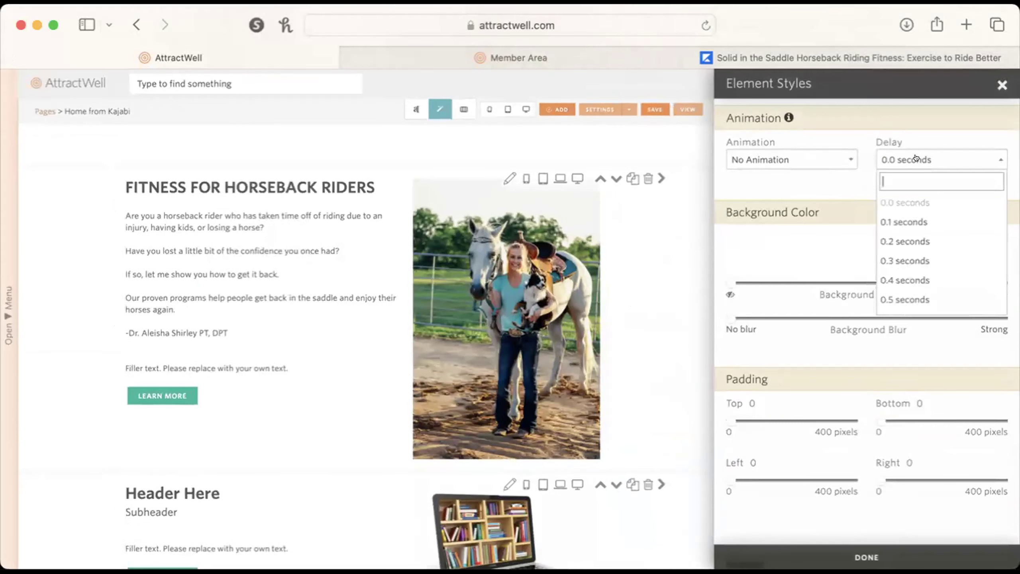
click(921, 221)
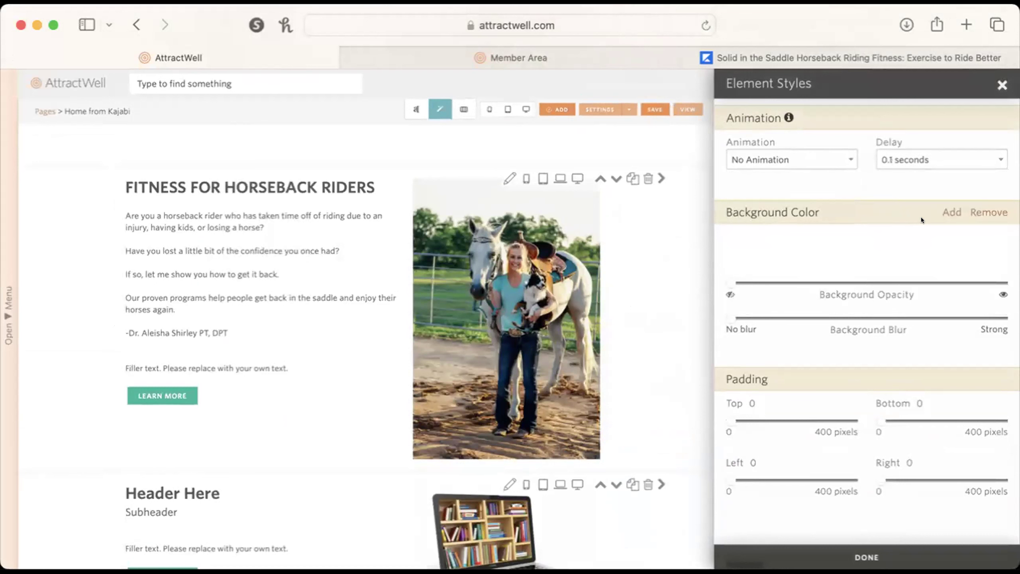
click(914, 163)
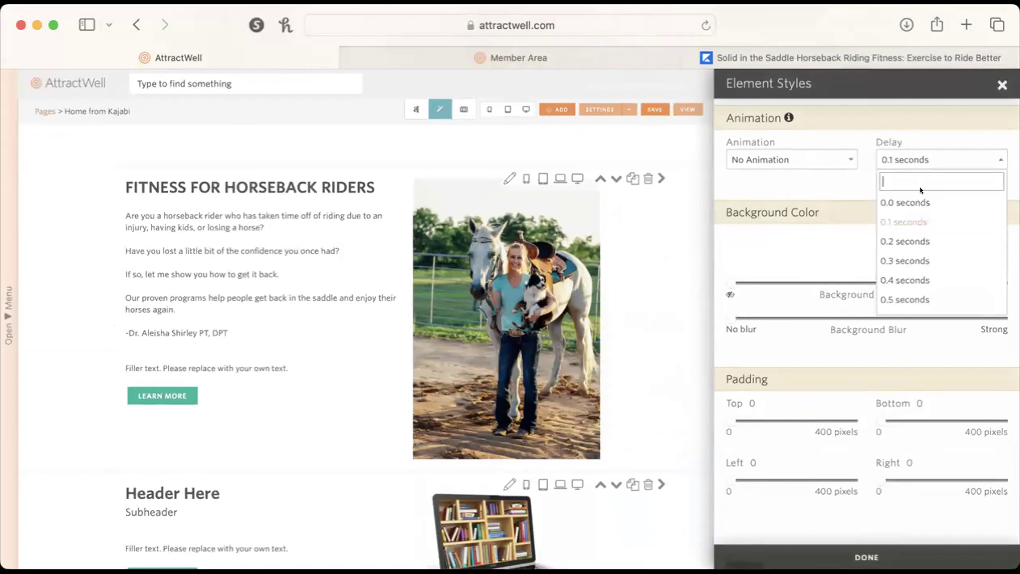
click(917, 238)
Step: Give the horse photo the Fade In Up animation and close its element styles
click(812, 157)
scroll(809, 225, down, 5)
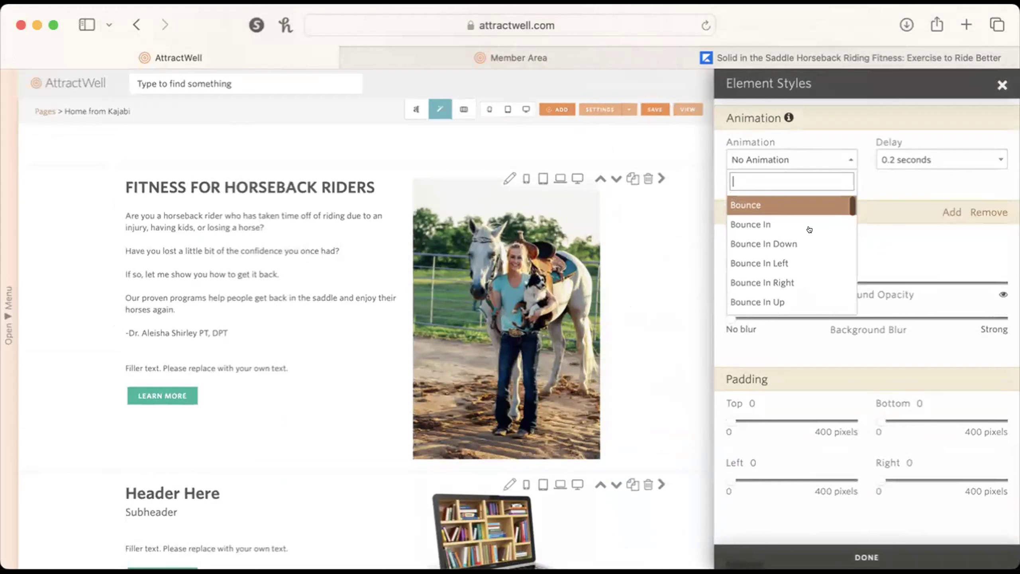
scroll(810, 229, down, 8)
scroll(810, 229, up, 2)
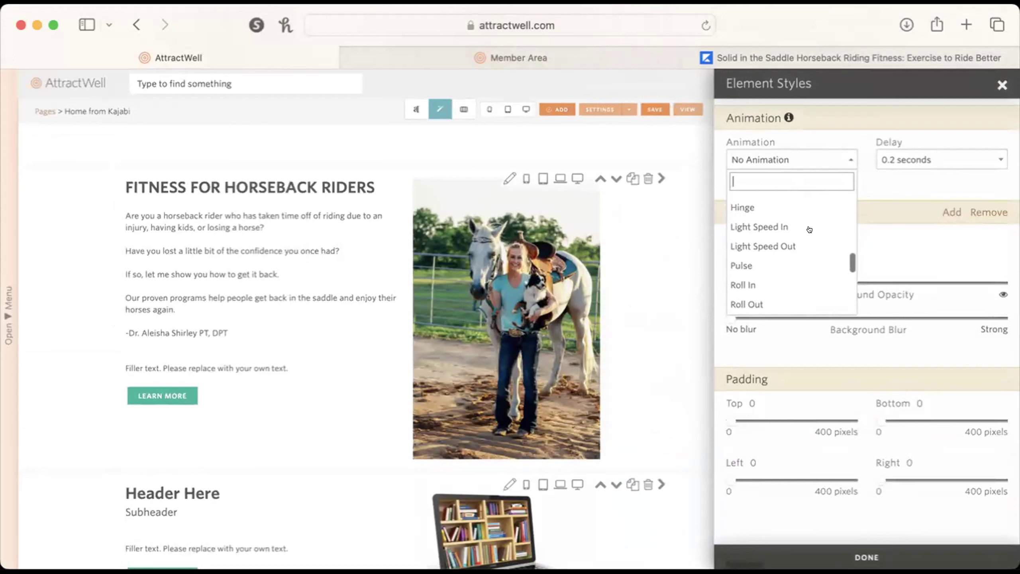
scroll(809, 229, down, 15)
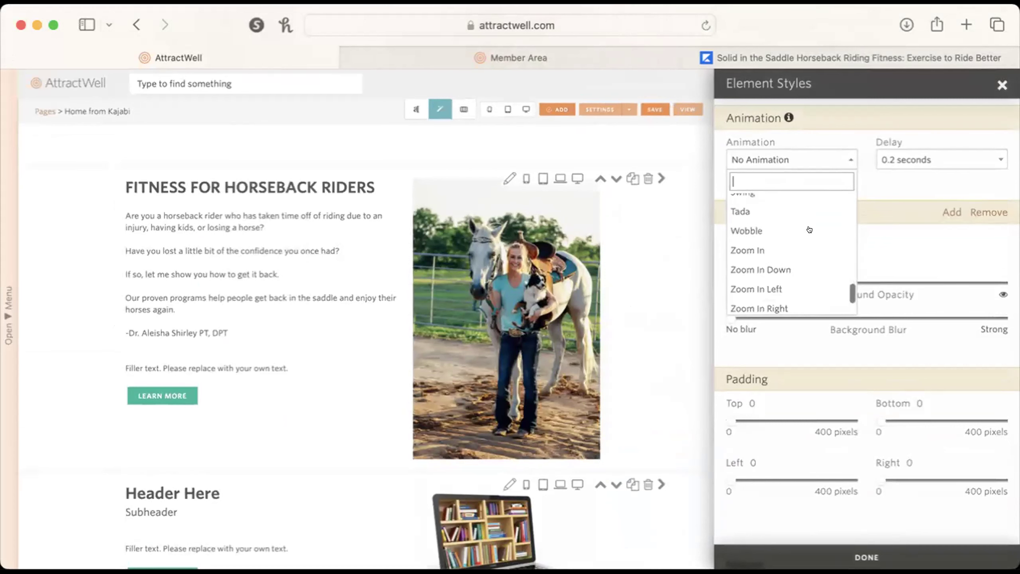
scroll(810, 229, up, 20)
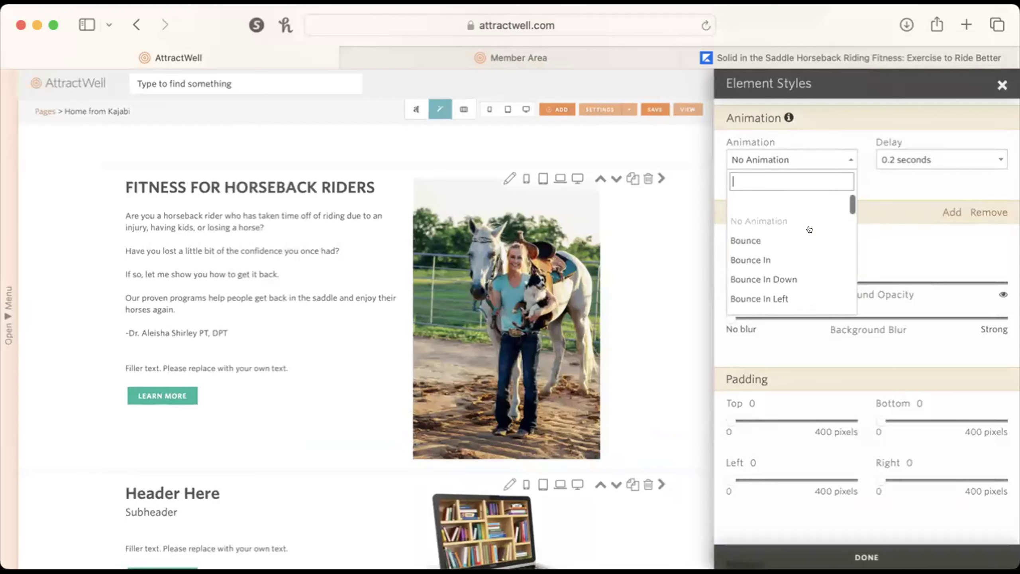
text(f)
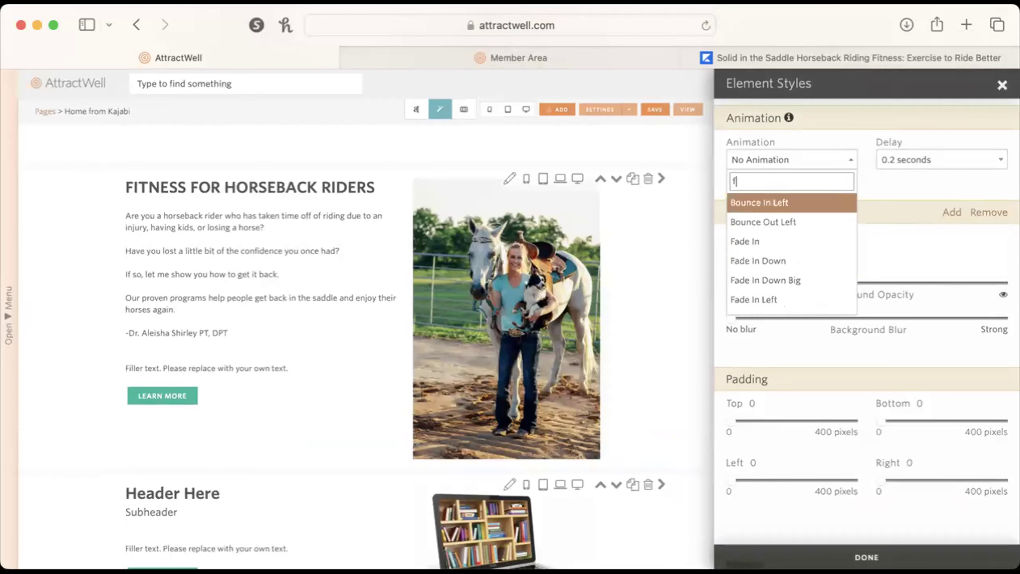
text(ade in )
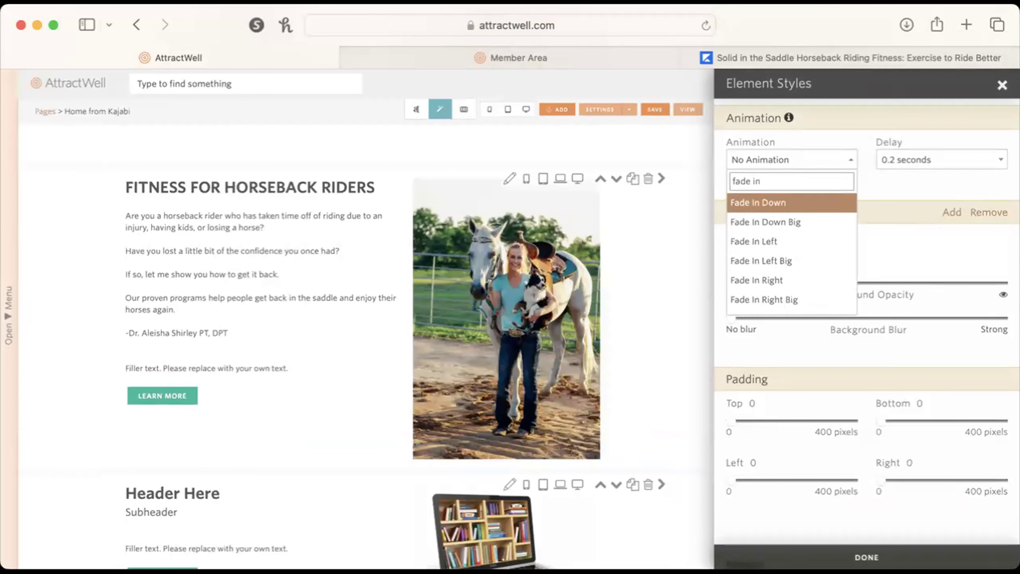
text(up)
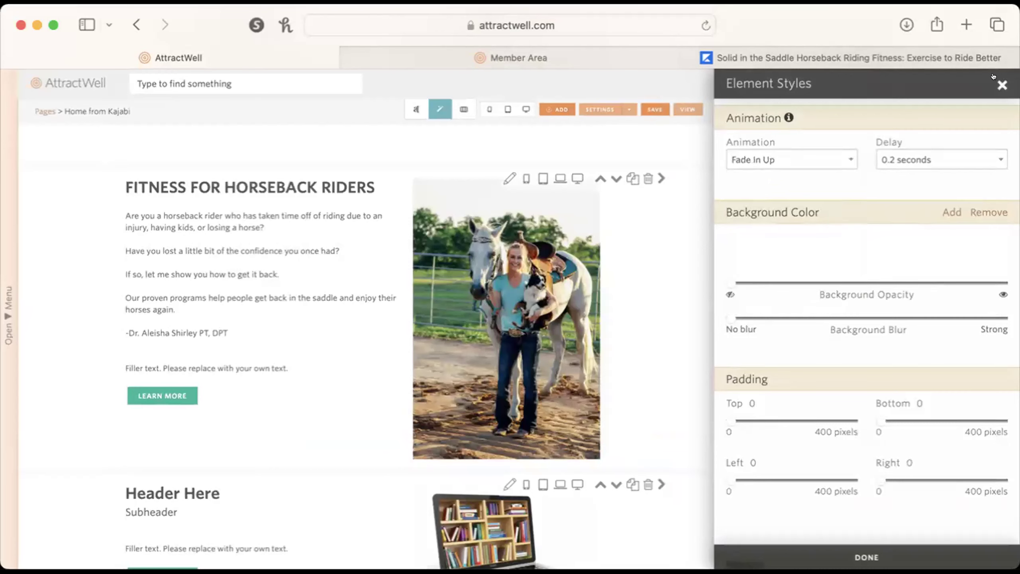
click(1002, 86)
Step: Preview the page at desktop size to check how the photo in the duplicated section animates in
click(781, 111)
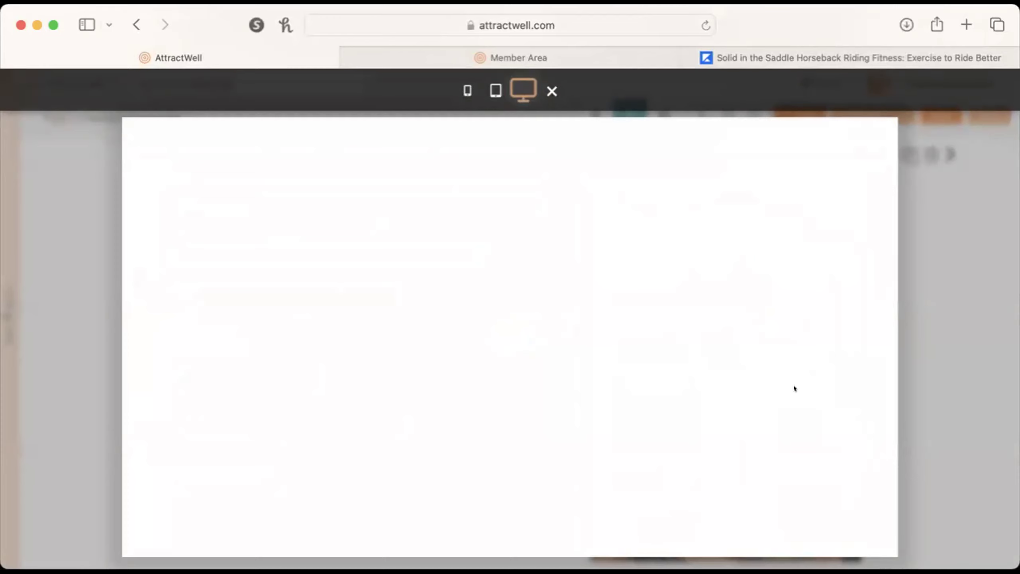
scroll(794, 388, down, 5)
scroll(794, 388, down, 15)
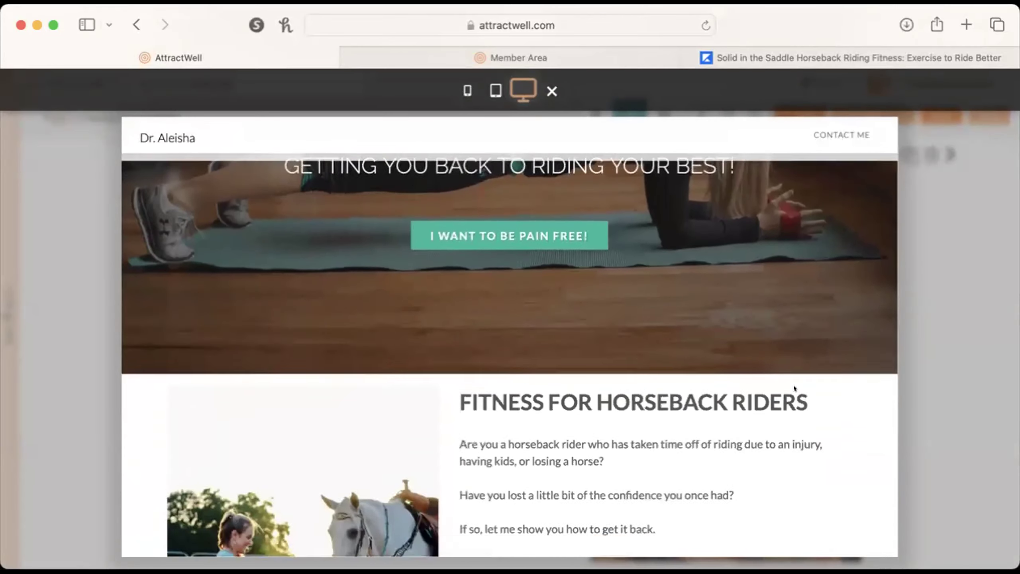
scroll(794, 386, down, 6)
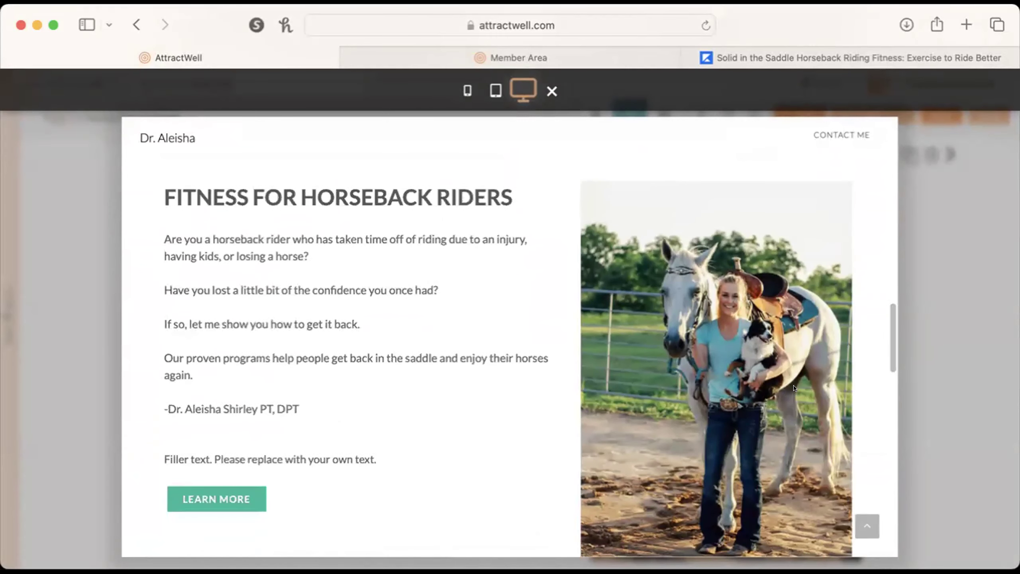
scroll(795, 386, down, 2)
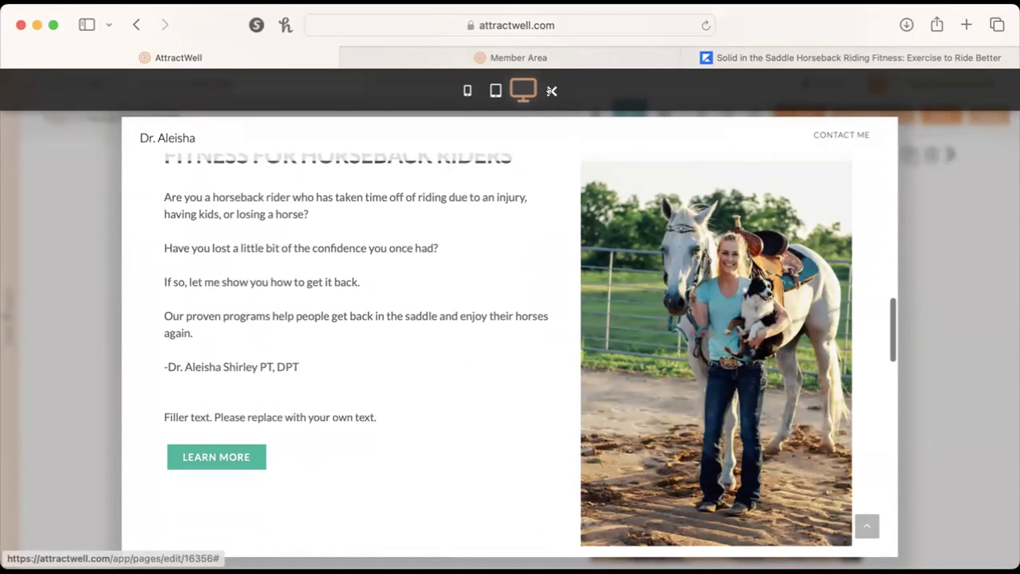
mouse_move(755, 57)
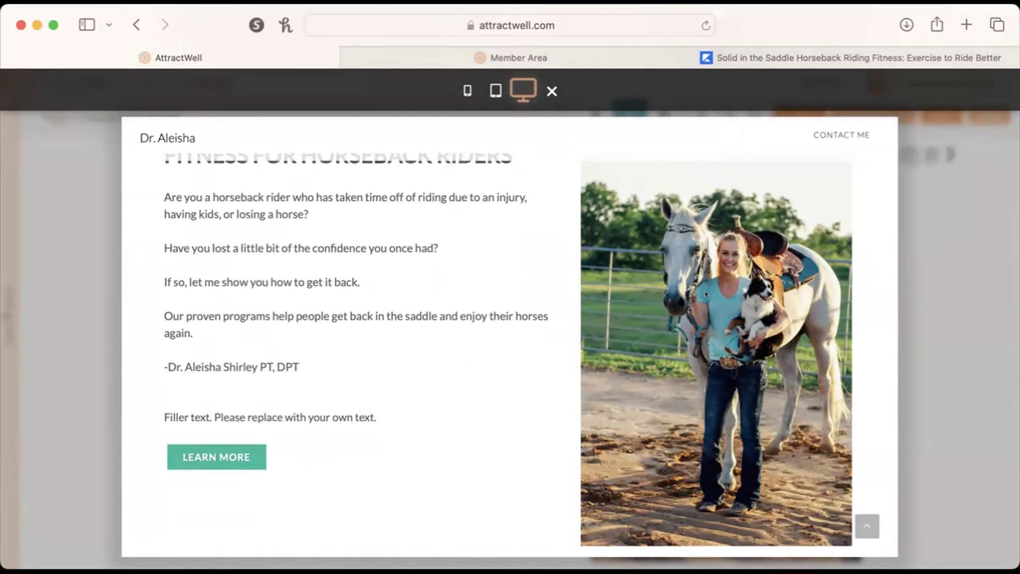
click(552, 91)
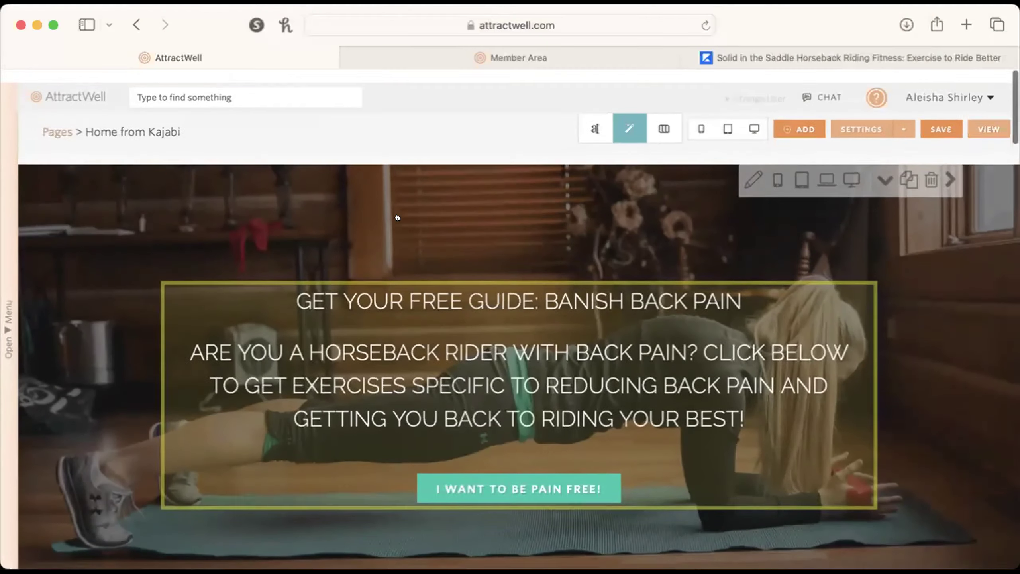
Step: Examine the original site's "Resources for every stage of the journey" section, including its heading and three columns
scroll(305, 388, down, 10)
scroll(305, 389, down, 10)
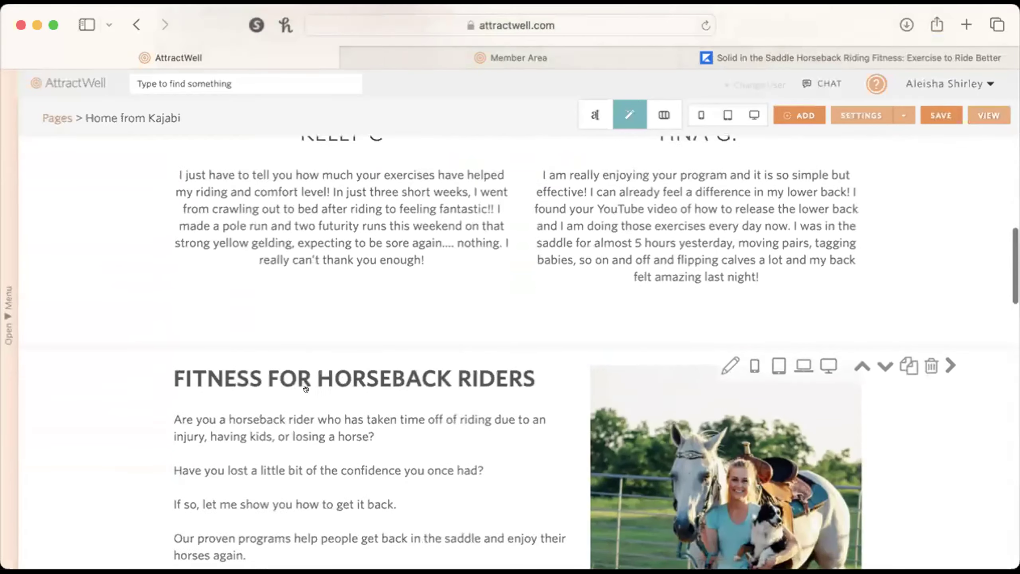
click(855, 50)
scroll(781, 319, down, 15)
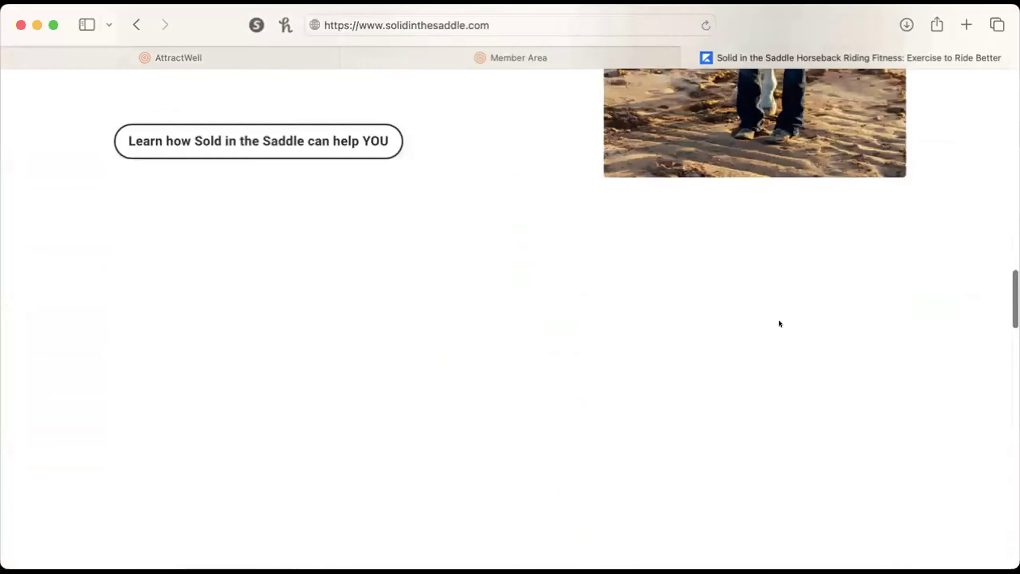
scroll(718, 355, down, 5)
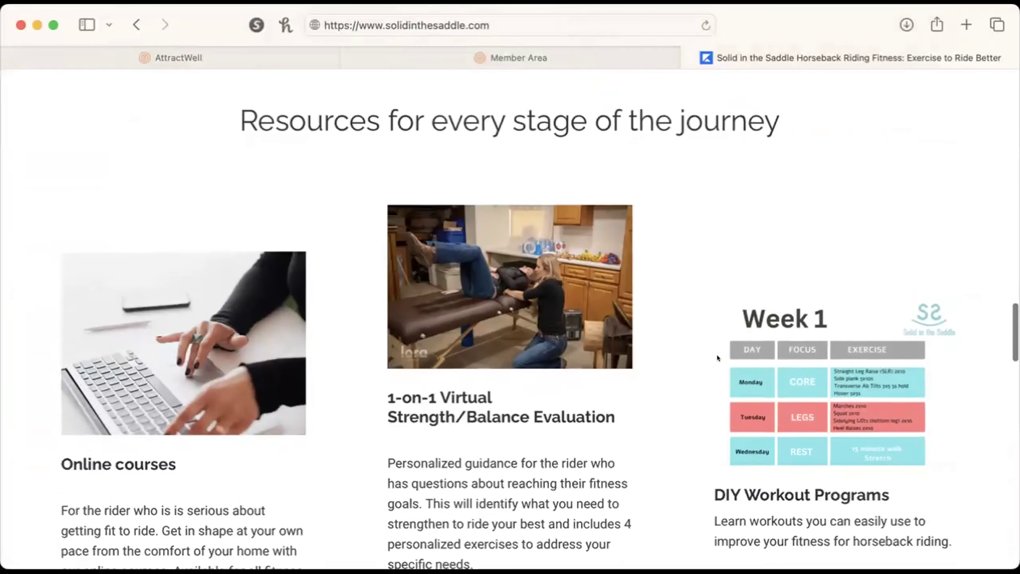
drag(252, 75, 934, 78)
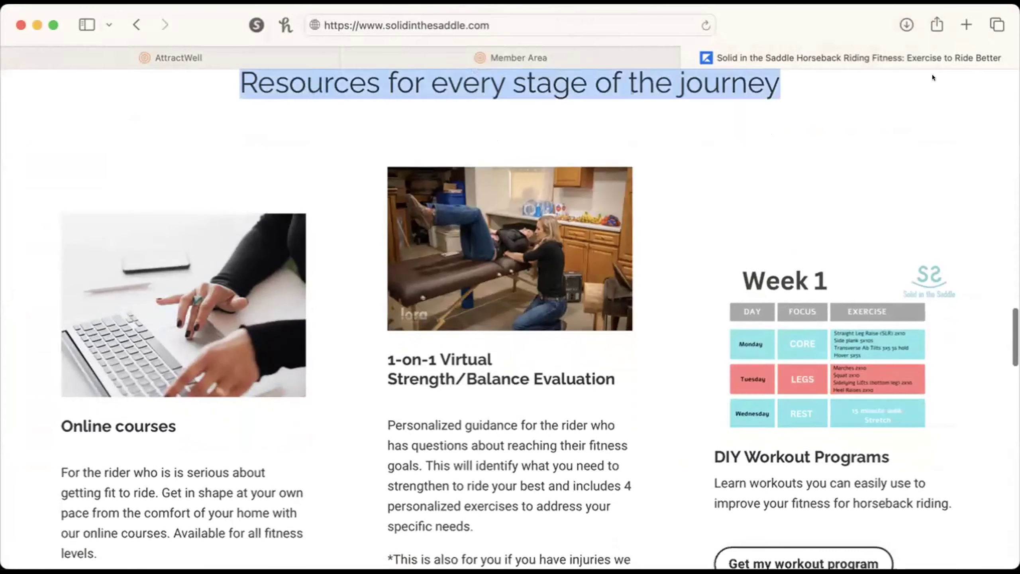
scroll(852, 345, down, 3)
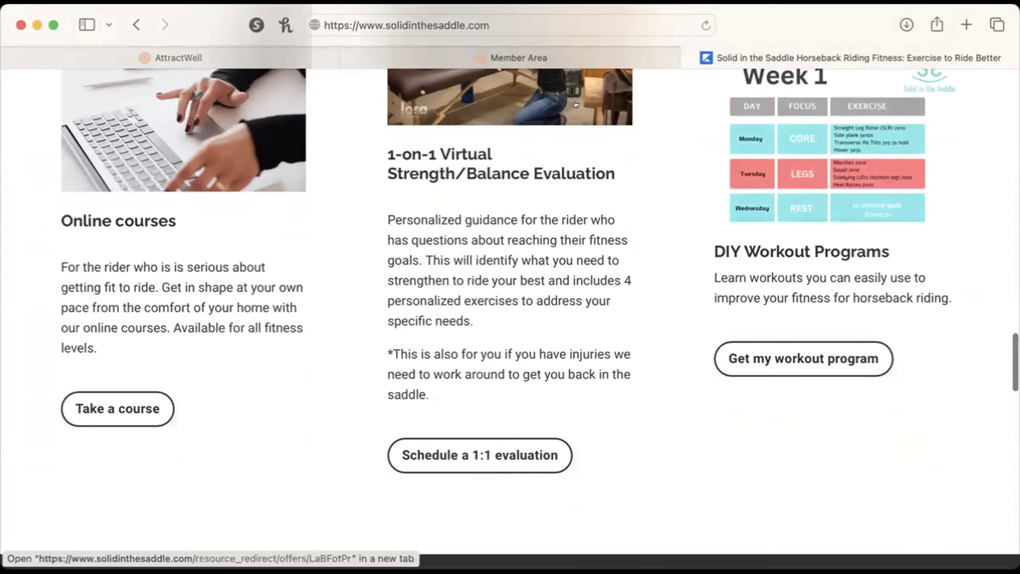
Step: Examine the three-column headline section and the placeholder sections below it on the Home from Kajabi page in AttractWell
click(199, 58)
scroll(605, 346, down, 20)
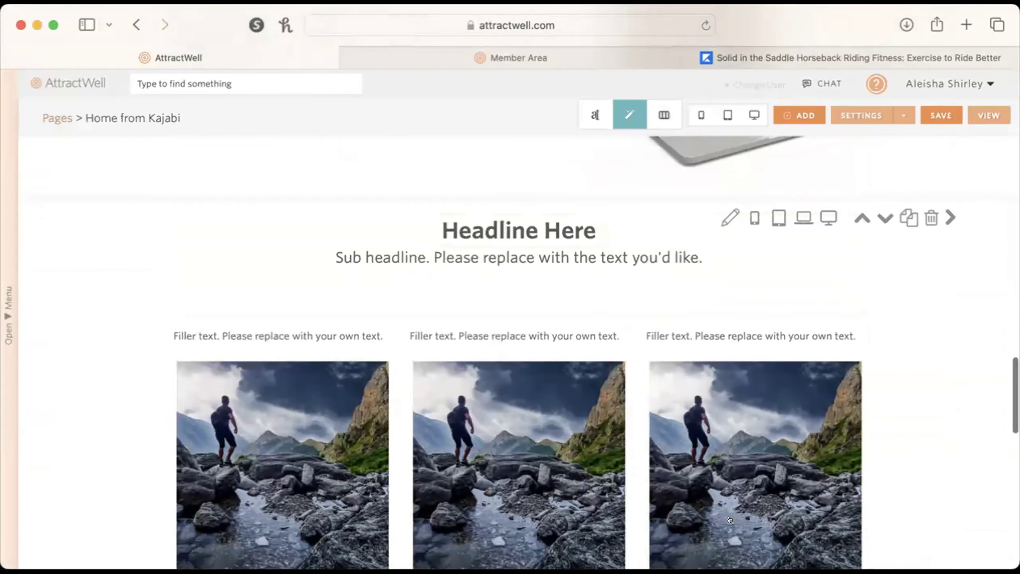
scroll(445, 388, down, 3)
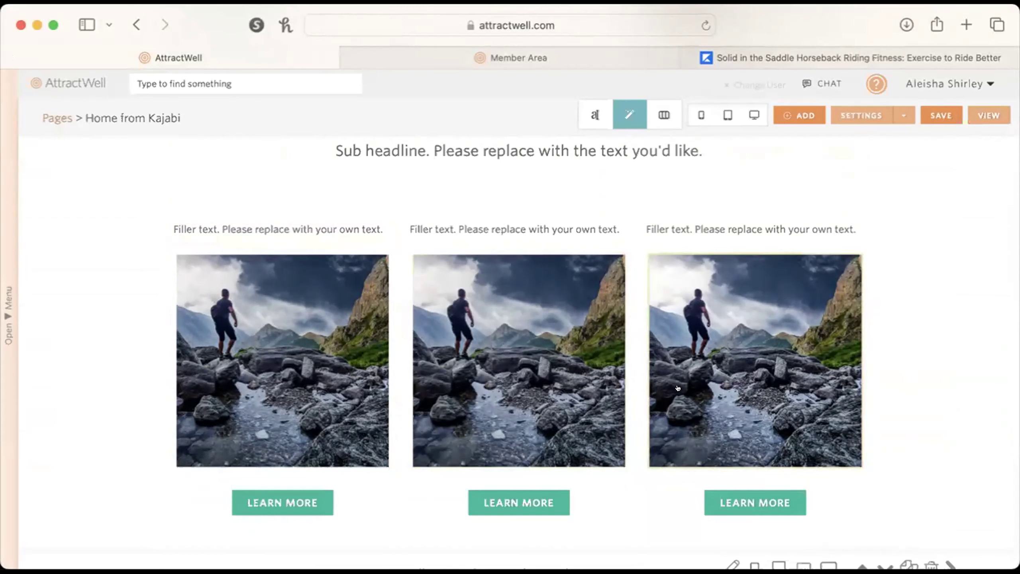
scroll(910, 410, down, 3)
scroll(909, 407, down, 4)
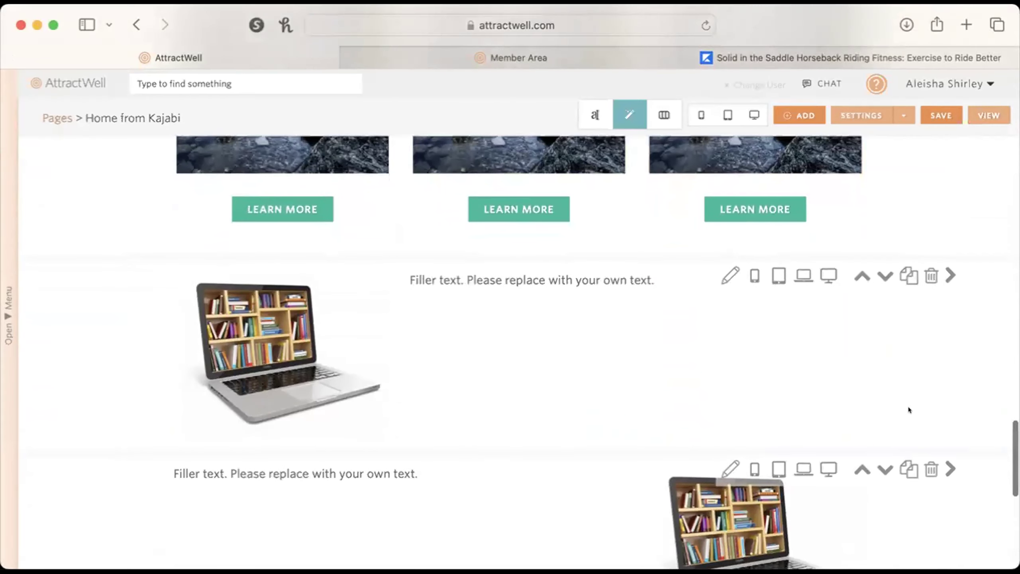
scroll(909, 407, down, 3)
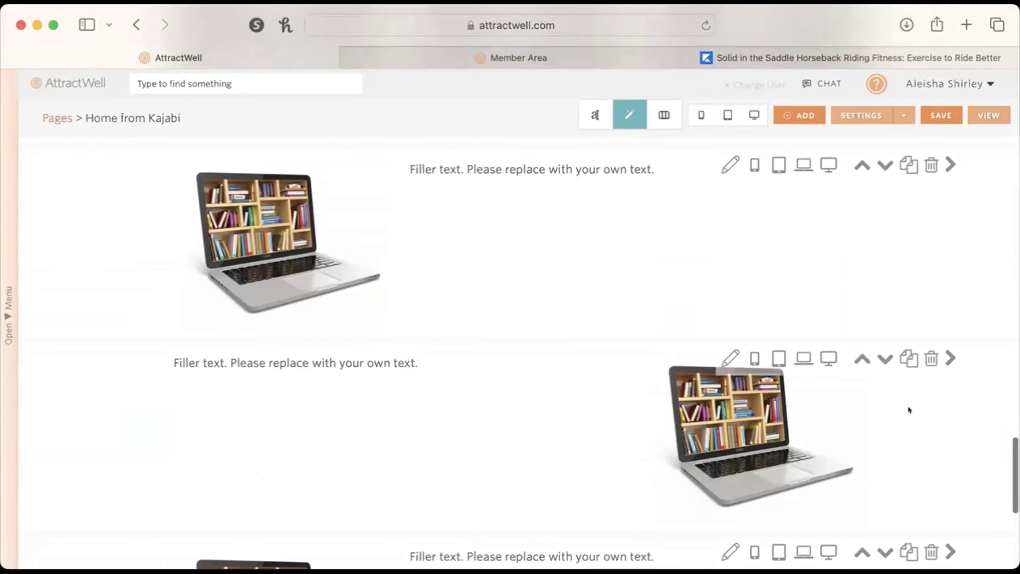
scroll(909, 407, down, 3)
scroll(909, 407, down, 4)
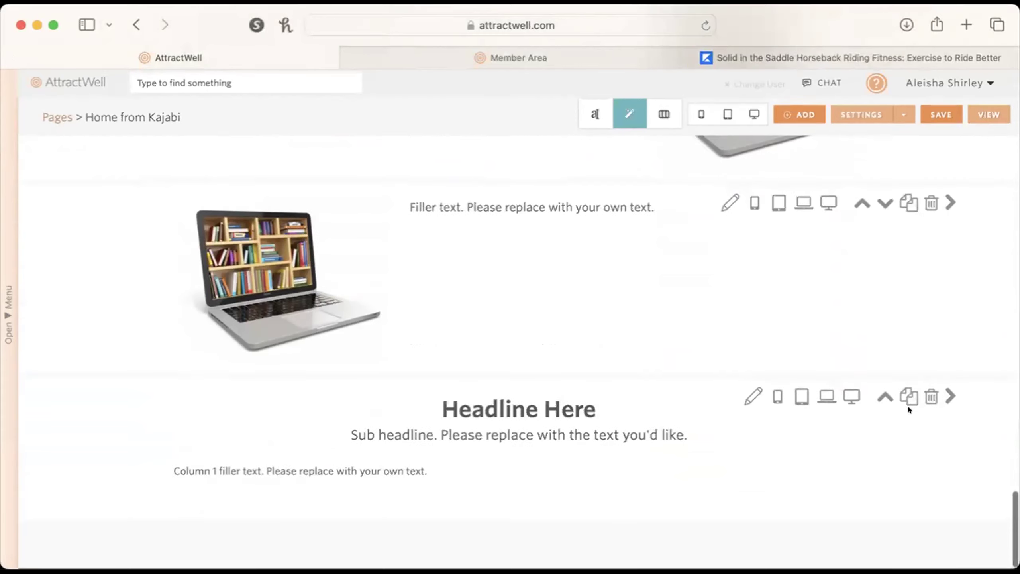
Step: Review the rebuilt sections of the Home from Kajabi page from the hero banner down to the testimonials
scroll(909, 407, up, 20)
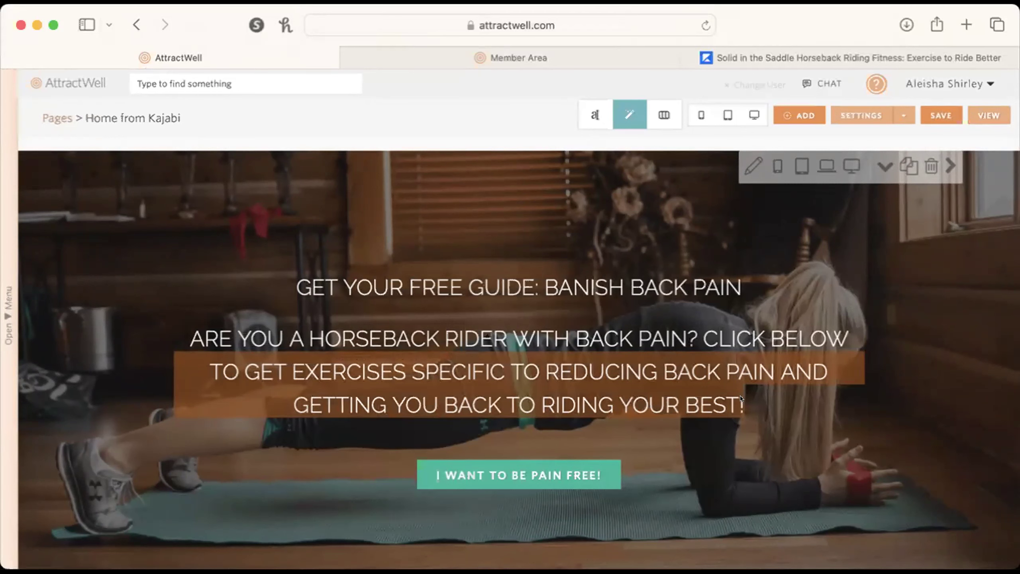
scroll(742, 398, down, 5)
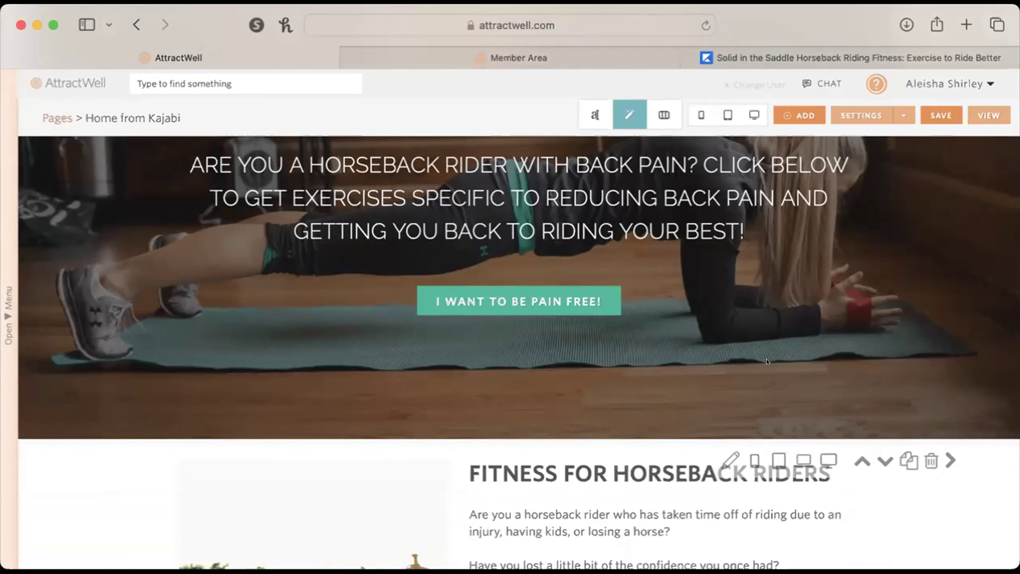
scroll(767, 362, down, 3)
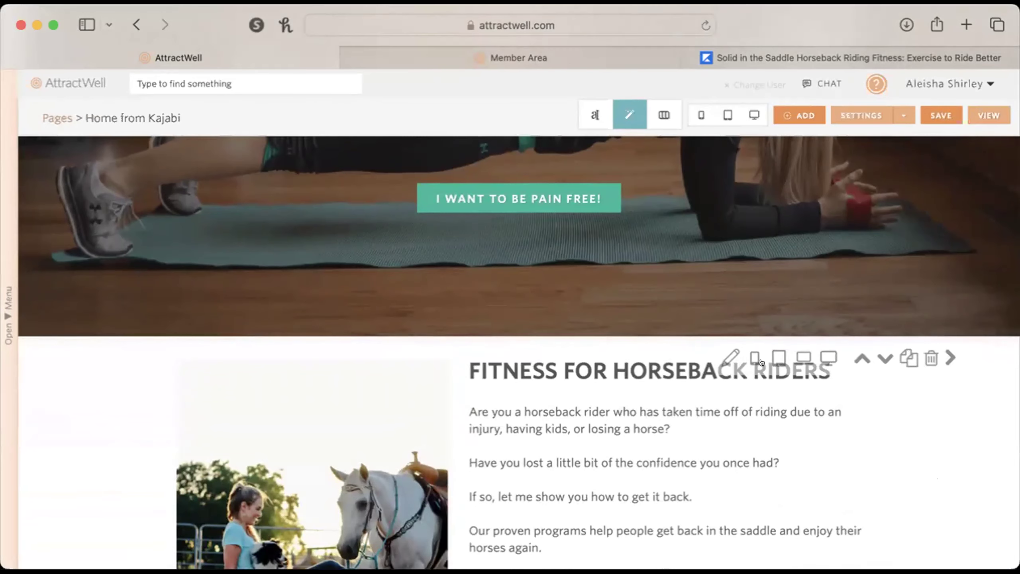
scroll(761, 363, down, 15)
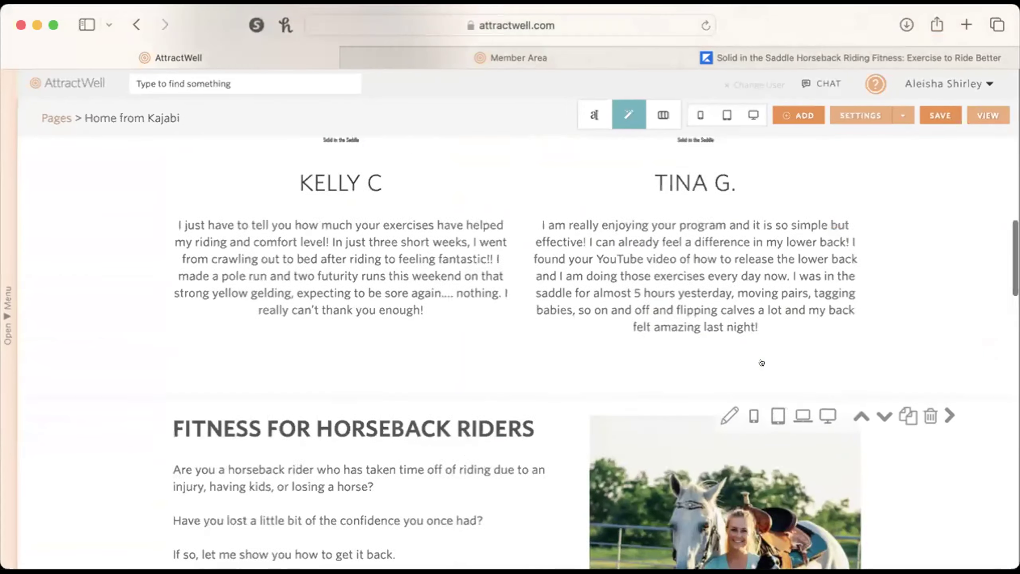
scroll(762, 362, up, 1)
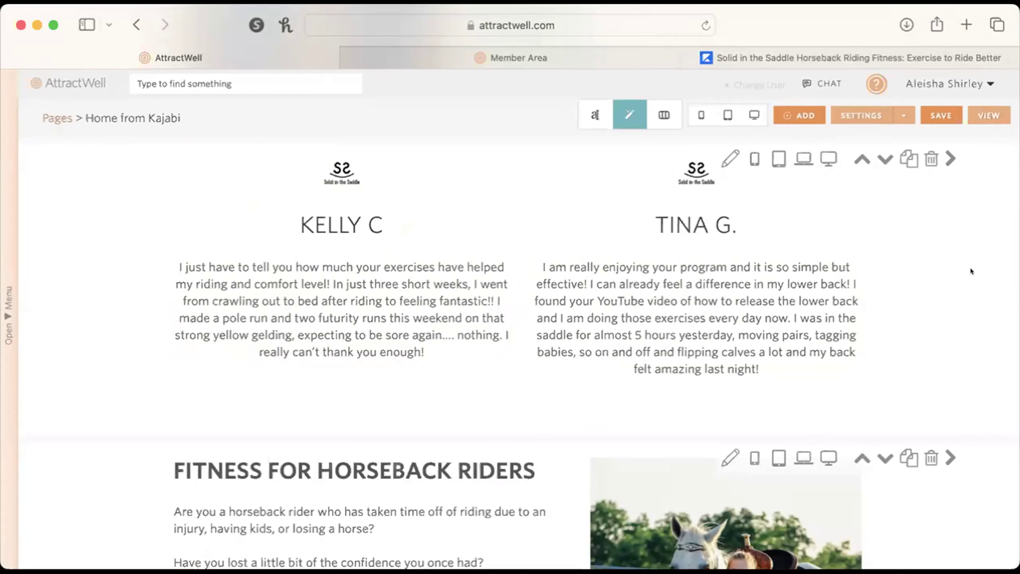
Step: Examine the layout and quotation marks of the dark testimonial sections on the original Solid in the Saddle site
click(896, 56)
scroll(808, 364, down, 10)
scroll(809, 364, up, 3)
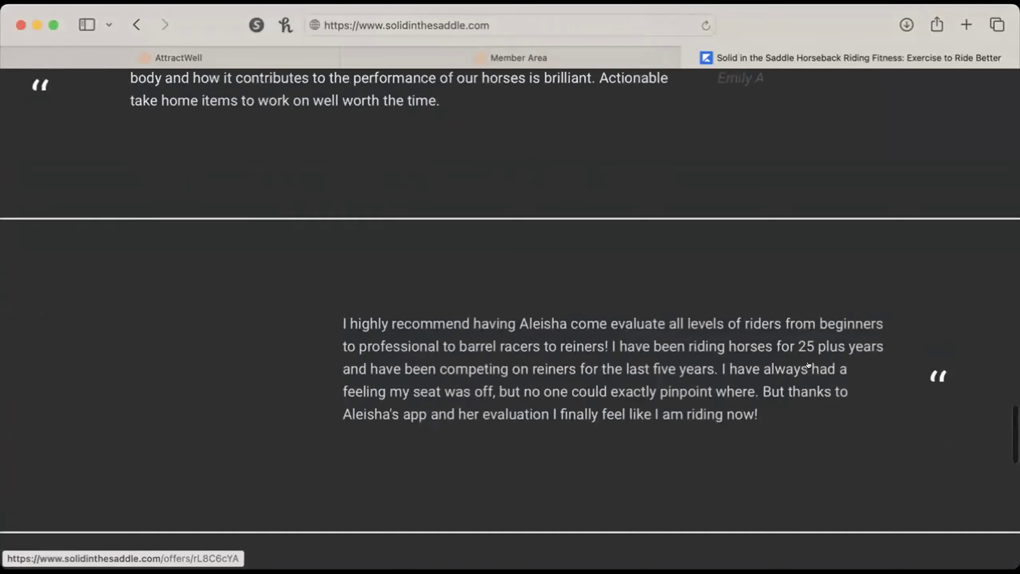
drag(21, 153, 44, 152)
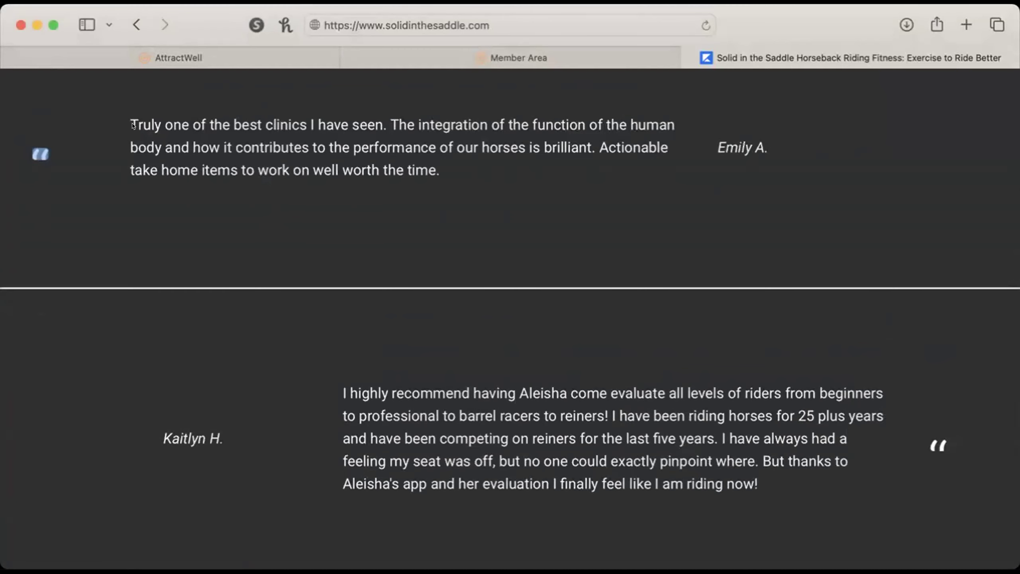
Step: Look through the alternating image-and-text placeholder sections on the Home from Kajabi page as a match for the original testimonials
click(161, 57)
scroll(319, 365, down, 20)
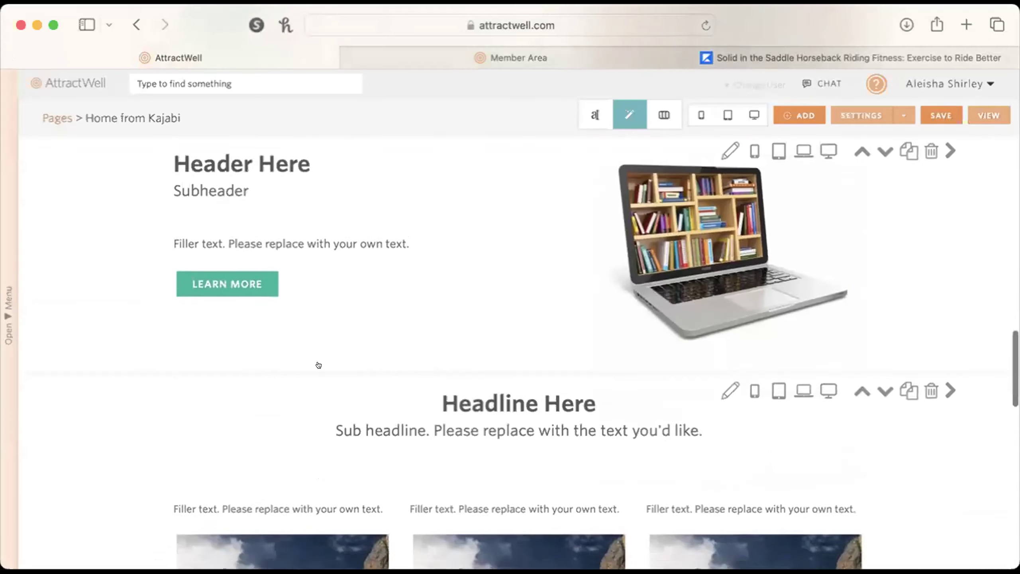
scroll(319, 365, up, 3)
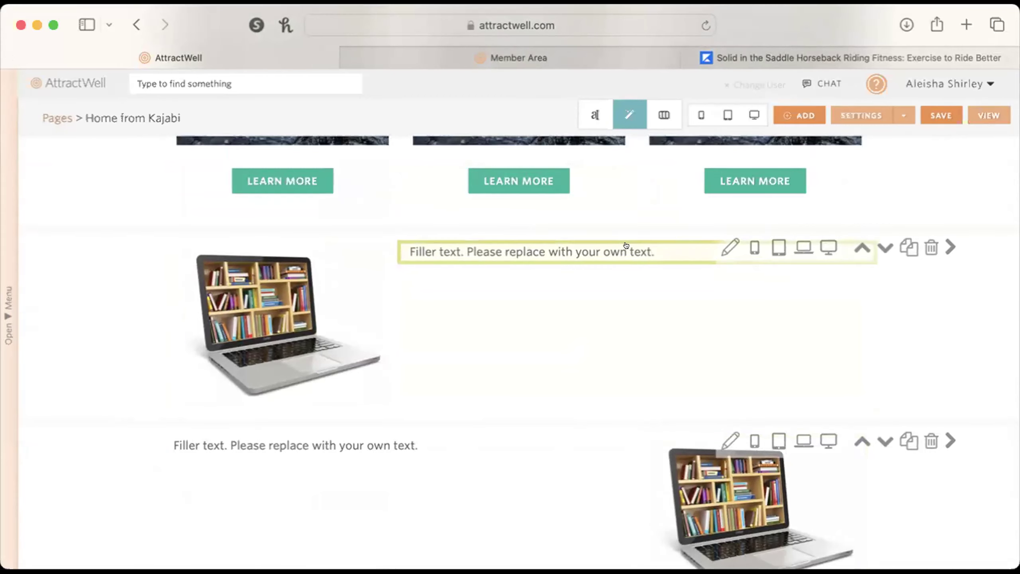
scroll(592, 387, down, 6)
scroll(592, 387, down, 3)
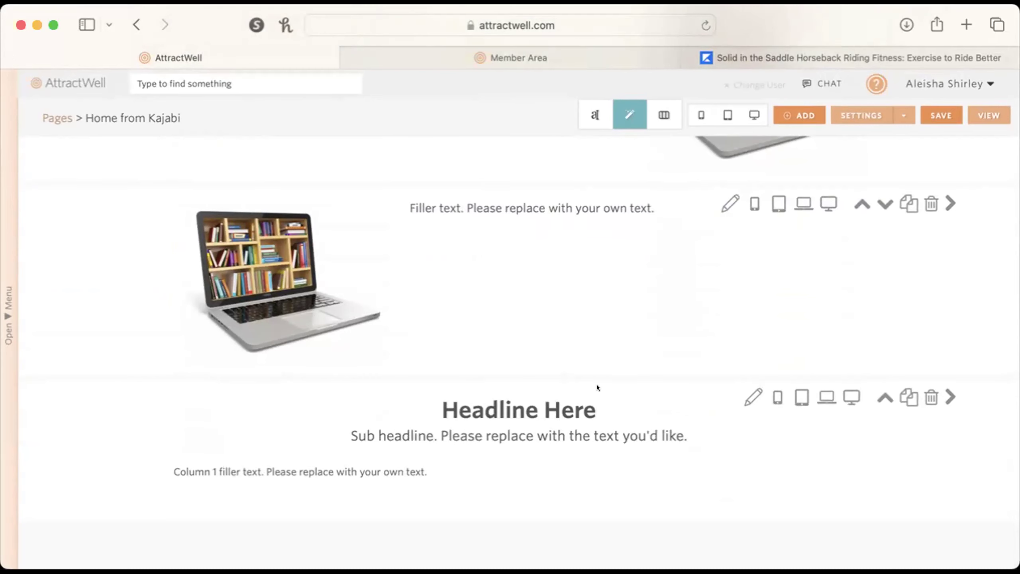
scroll(597, 387, up, 7)
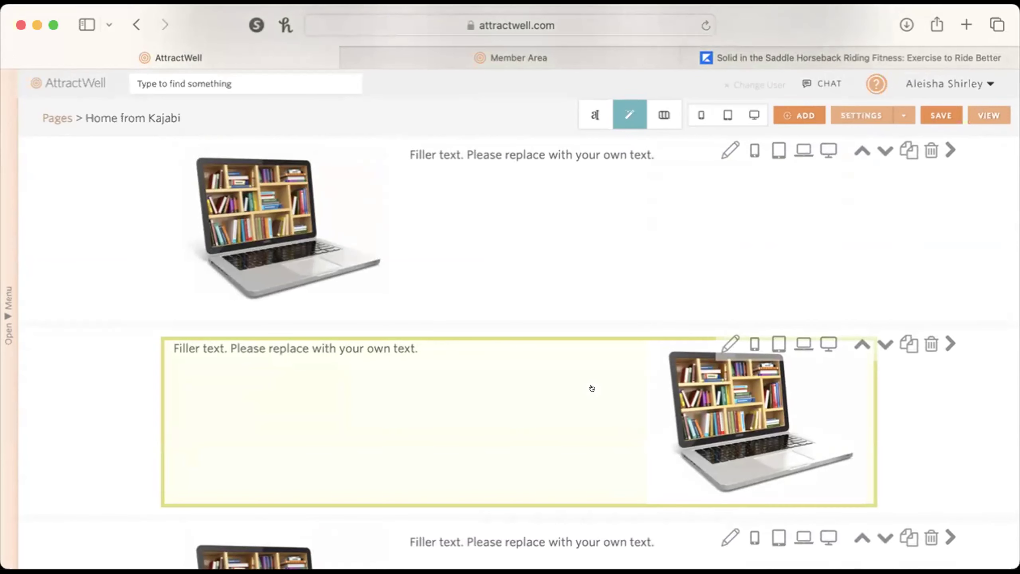
scroll(658, 372, down, 4)
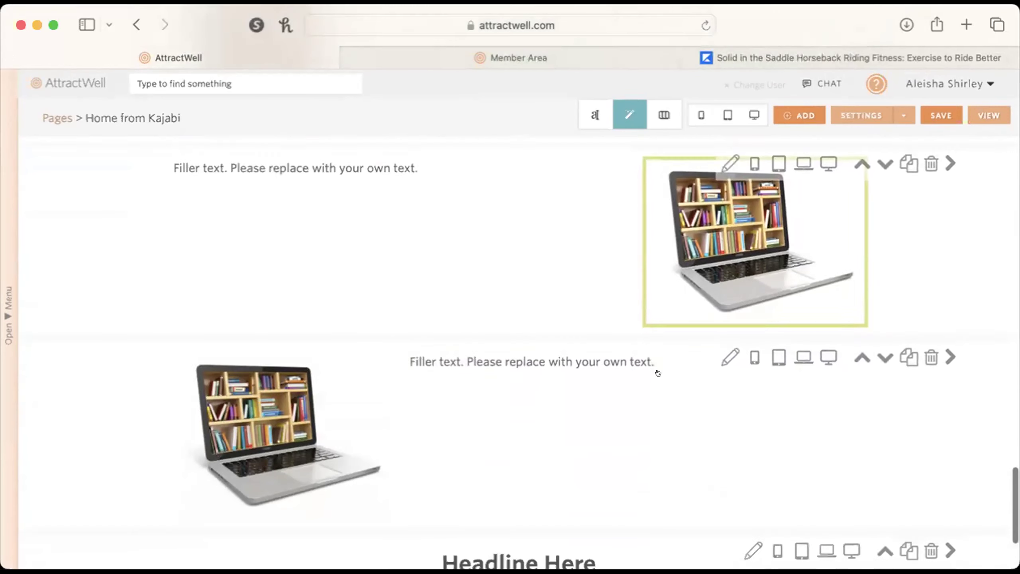
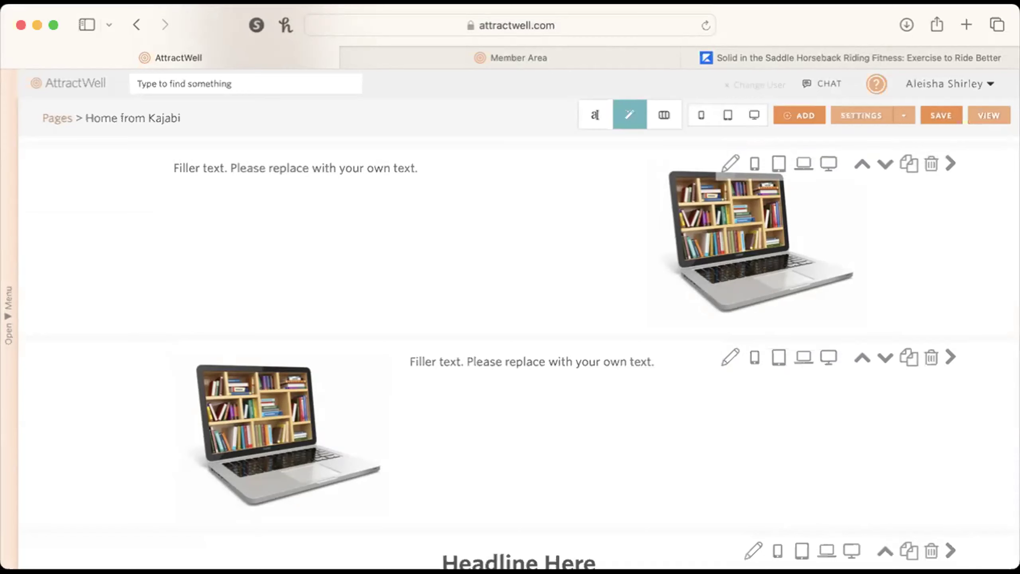
Step: Save the Home from Kajabi page and go to the list of website pages
click(926, 114)
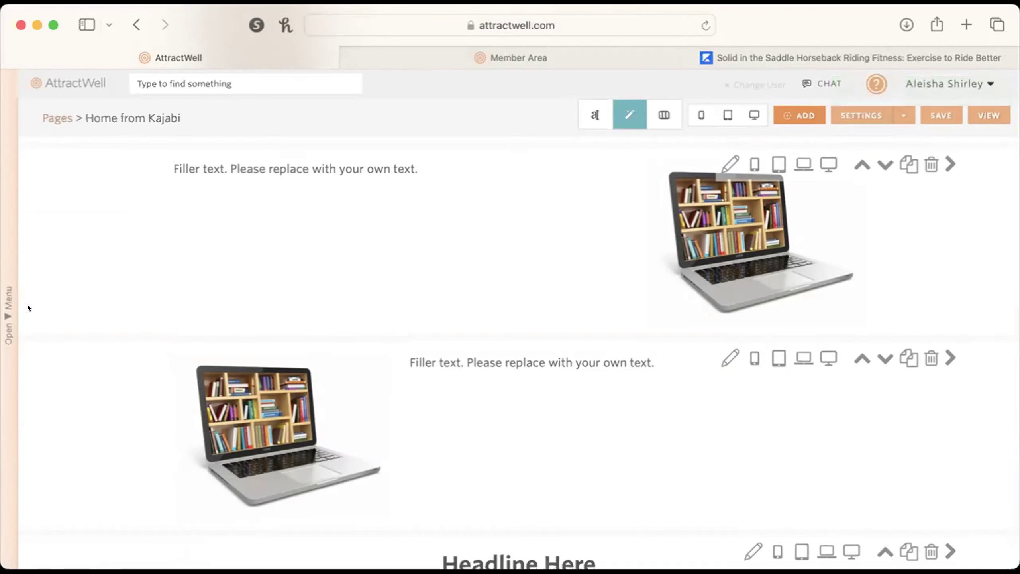
click(5, 310)
click(43, 375)
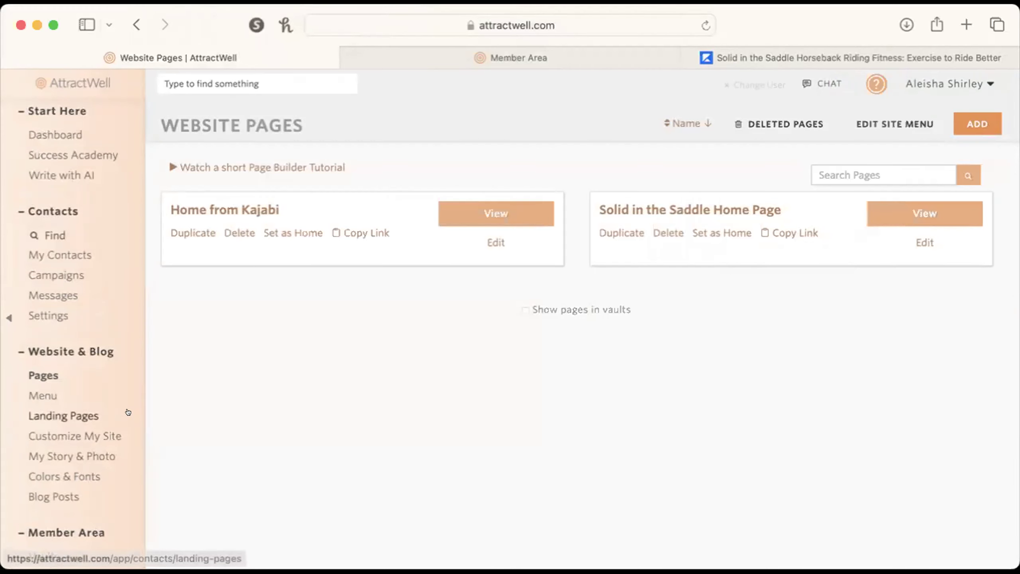
Step: Open the "Ride Confident 101: Unstable to Unshakeable in 8 Weeks" vault from the member area and view its contents
scroll(128, 412, down, 3)
scroll(128, 413, down, 2)
click(45, 392)
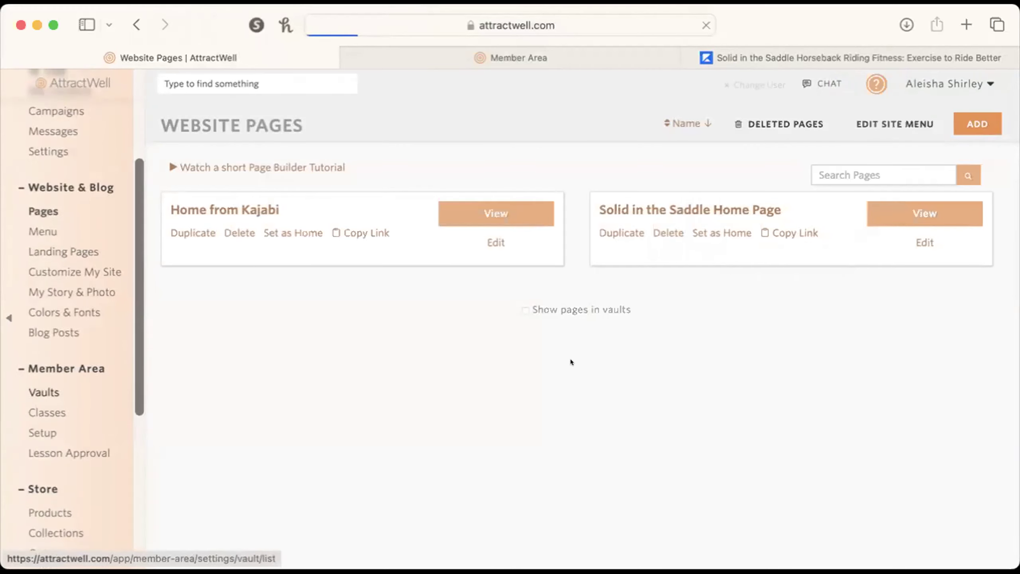
click(433, 192)
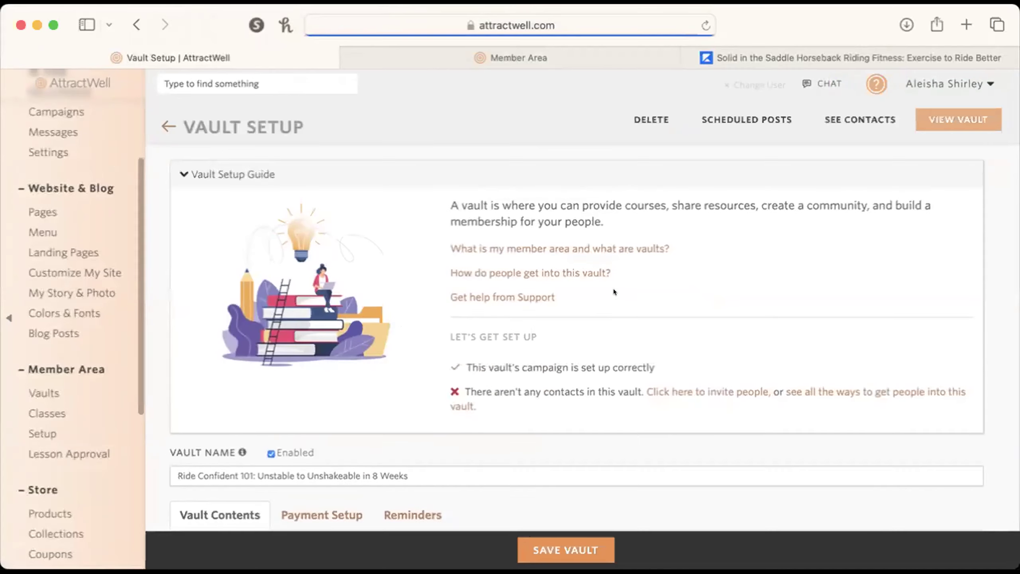
scroll(607, 290, down, 5)
scroll(602, 294, down, 2)
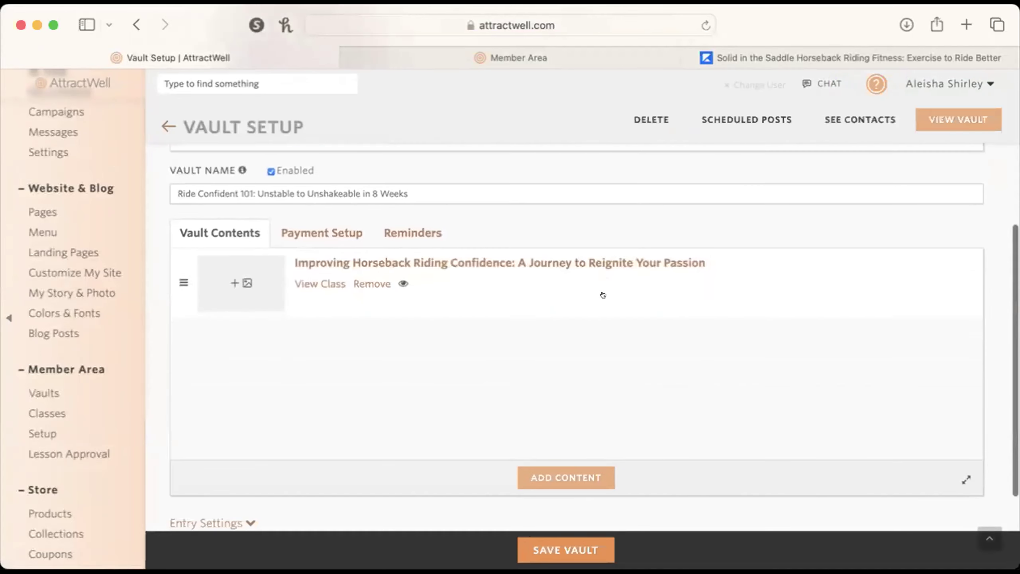
Step: Open the vault's payment setup and examine its pricing plans and checkout page link options
click(330, 228)
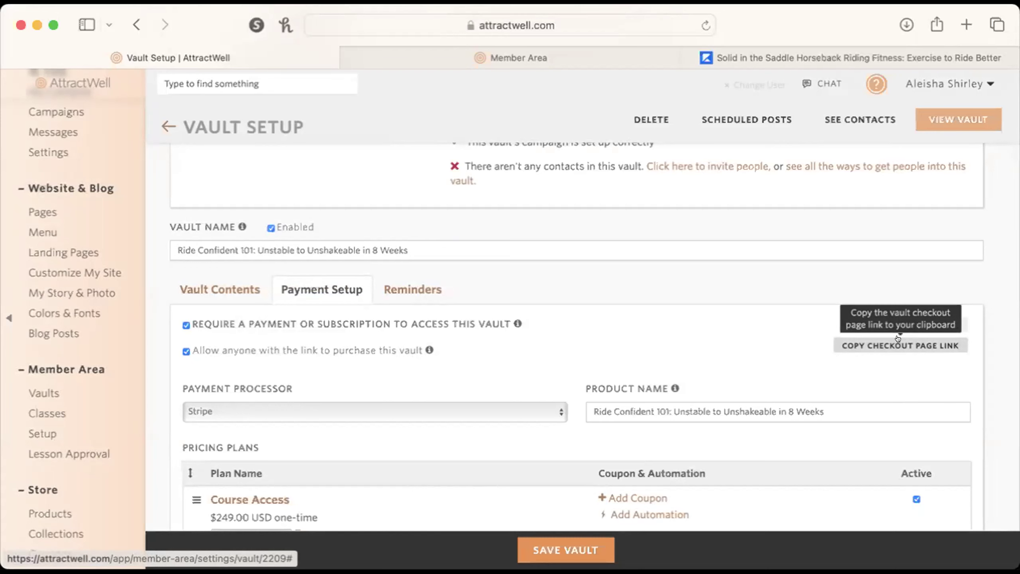
scroll(898, 339, down, 2)
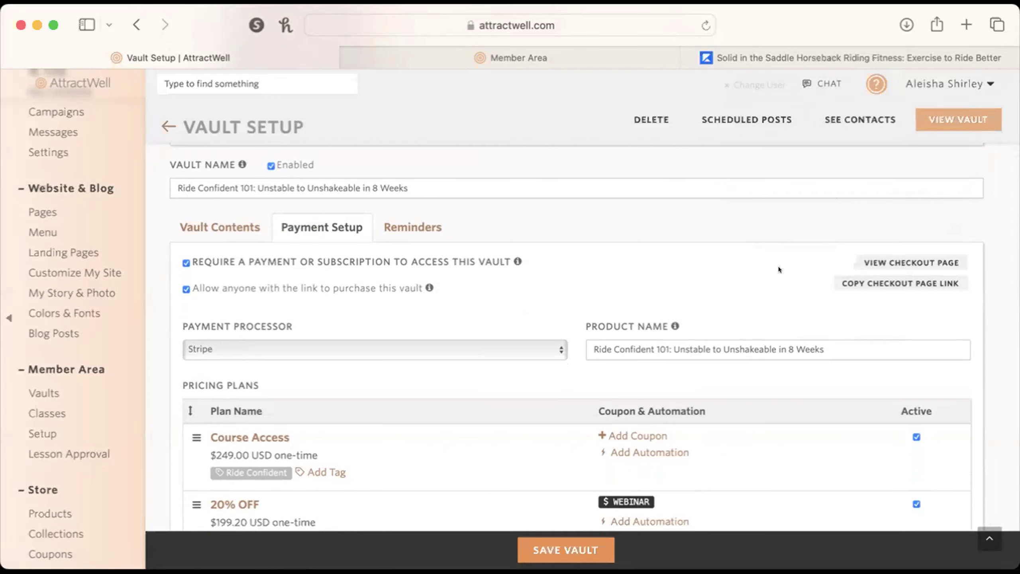
right_click(920, 282)
click(974, 432)
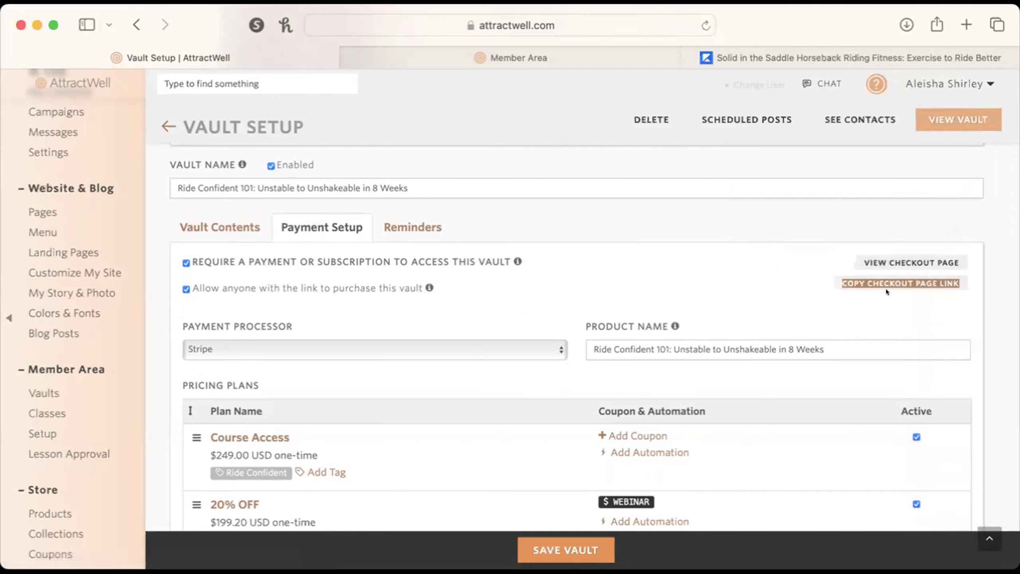
Step: Start a new website page from the "Grey - Sales Page" template and look over its sections
click(42, 211)
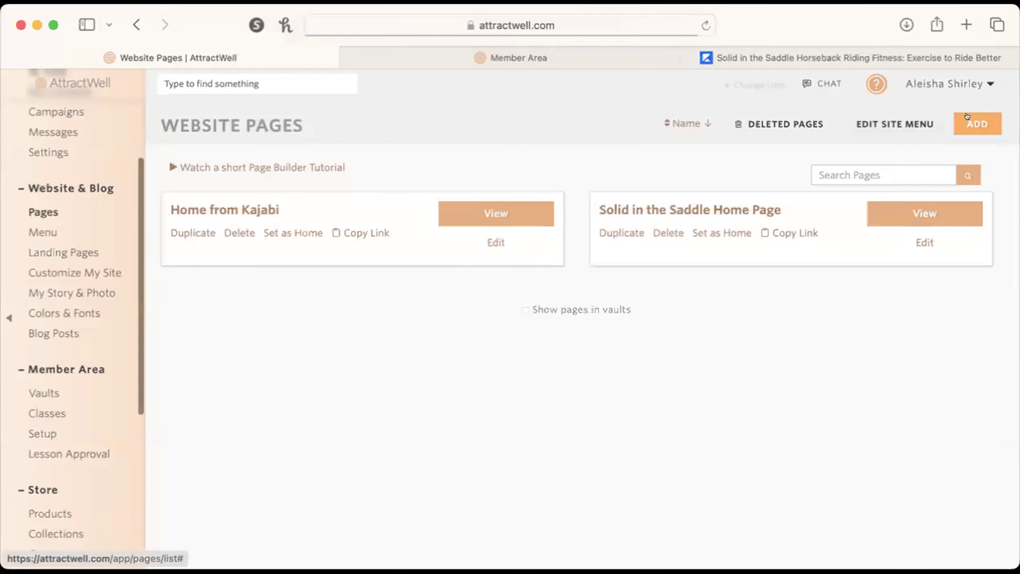
click(973, 121)
scroll(722, 269, down, 8)
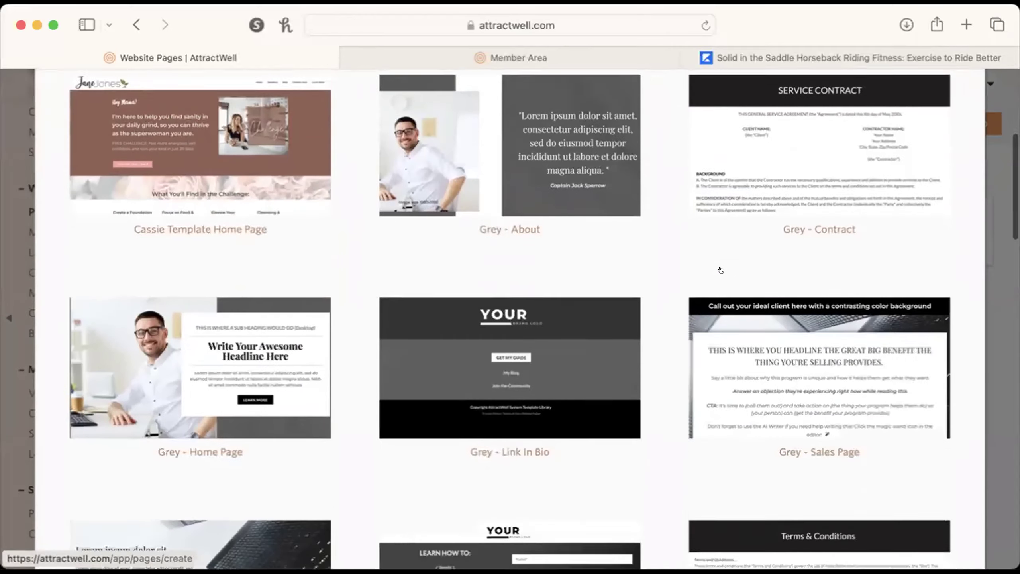
scroll(721, 270, down, 3)
click(817, 216)
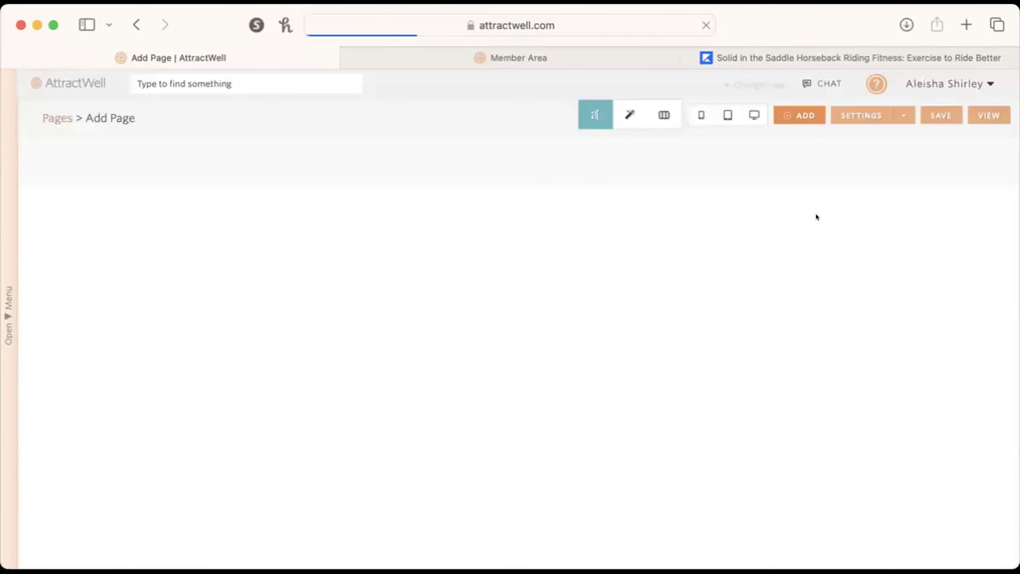
scroll(787, 222, down, 15)
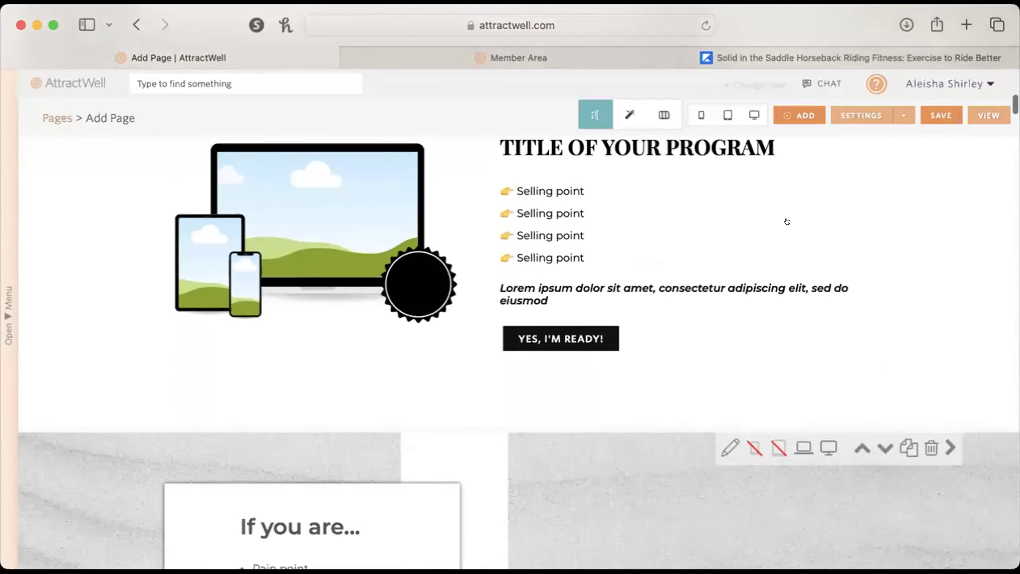
Step: Check the link URL behind the "Yes, I'm Ready!" button in the program title section
click(550, 325)
click(563, 366)
click(581, 323)
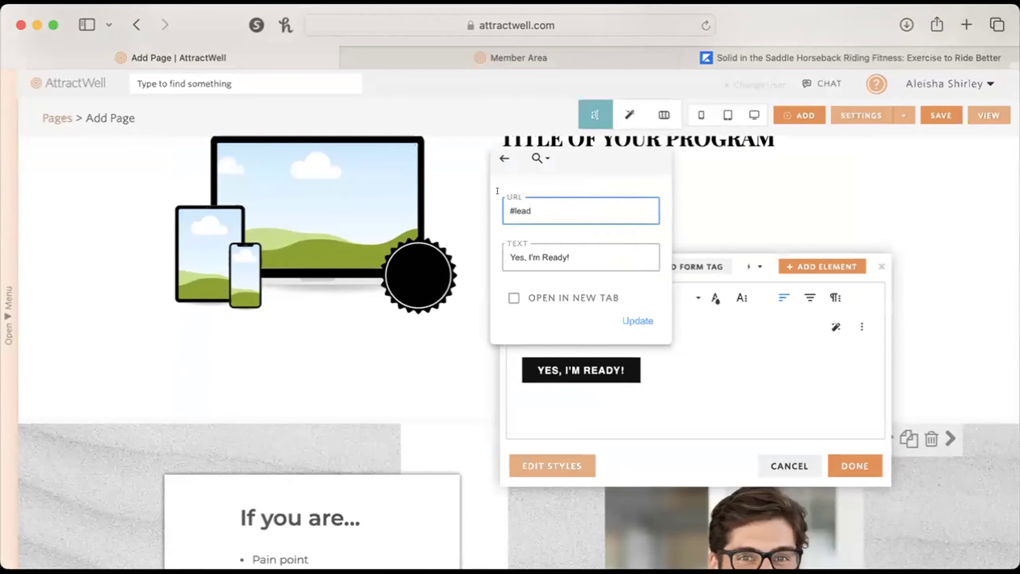
click(797, 249)
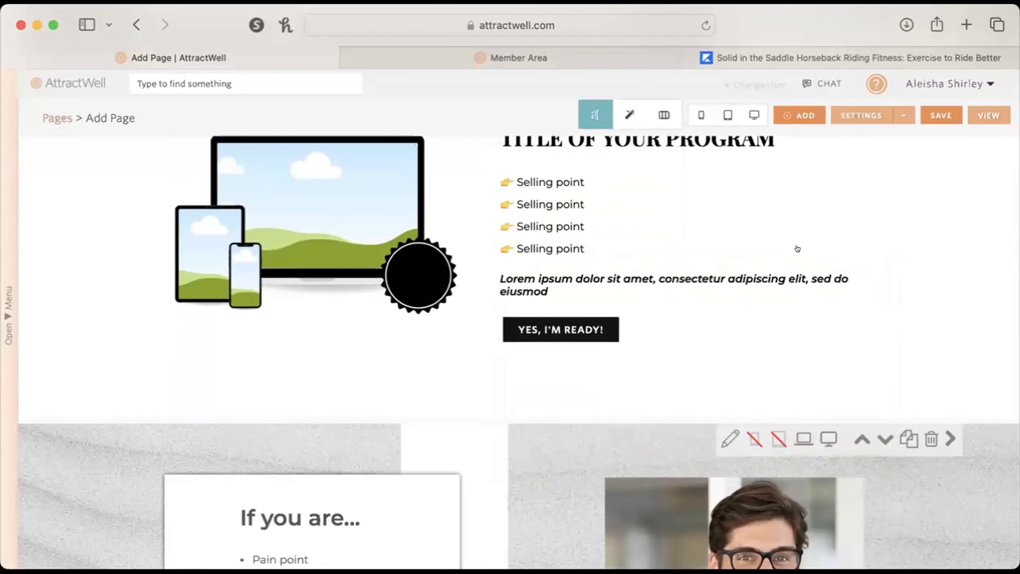
Step: Look through the sales page template, focusing on the Pay in Full, Payment Plan 1 and Payment Plan 2 pricing cards
scroll(932, 292, down, 20)
scroll(933, 296, down, 20)
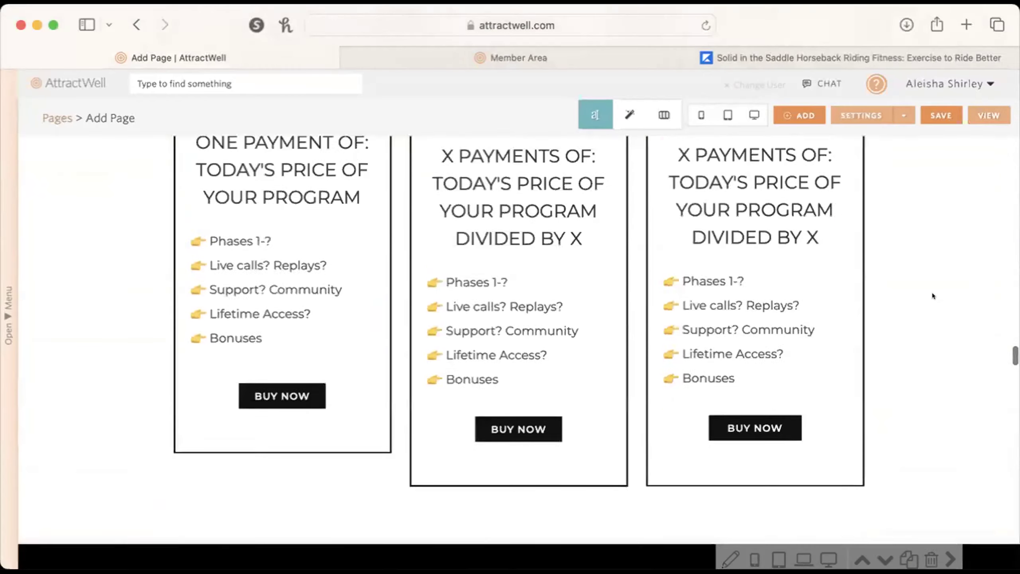
scroll(933, 292, down, 20)
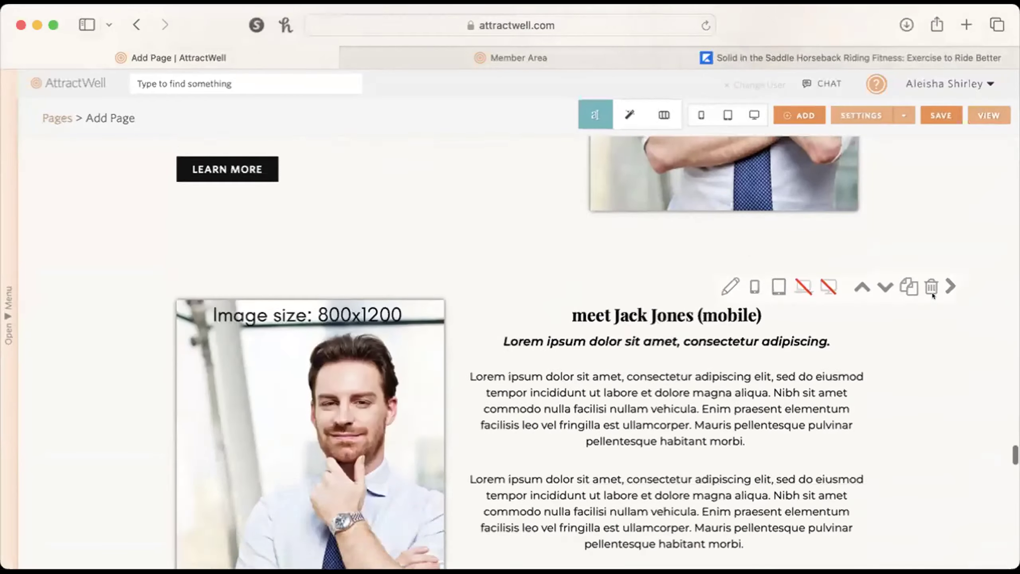
scroll(933, 293, down, 20)
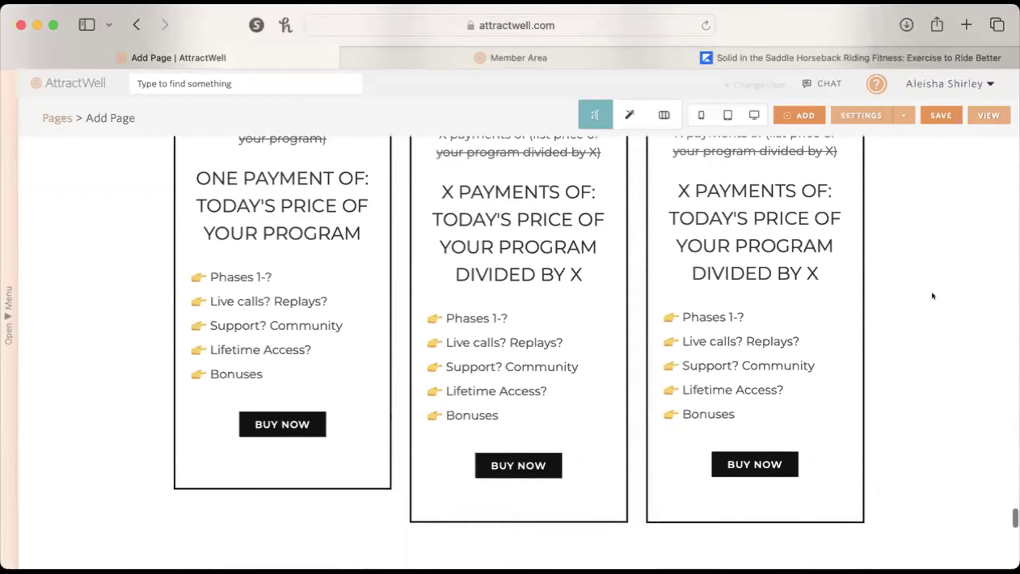
scroll(932, 293, down, 20)
scroll(932, 293, up, 20)
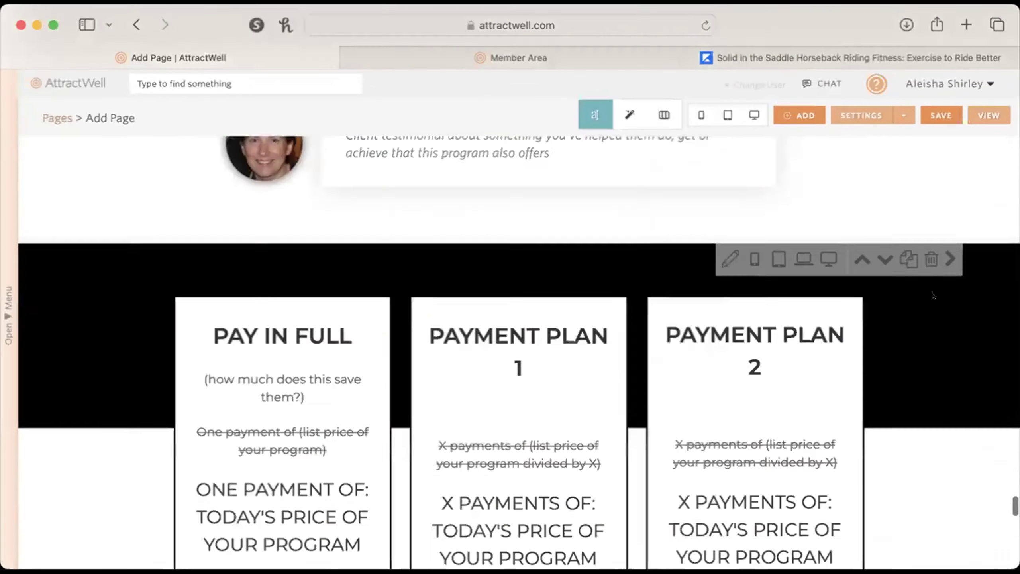
scroll(933, 295, down, 10)
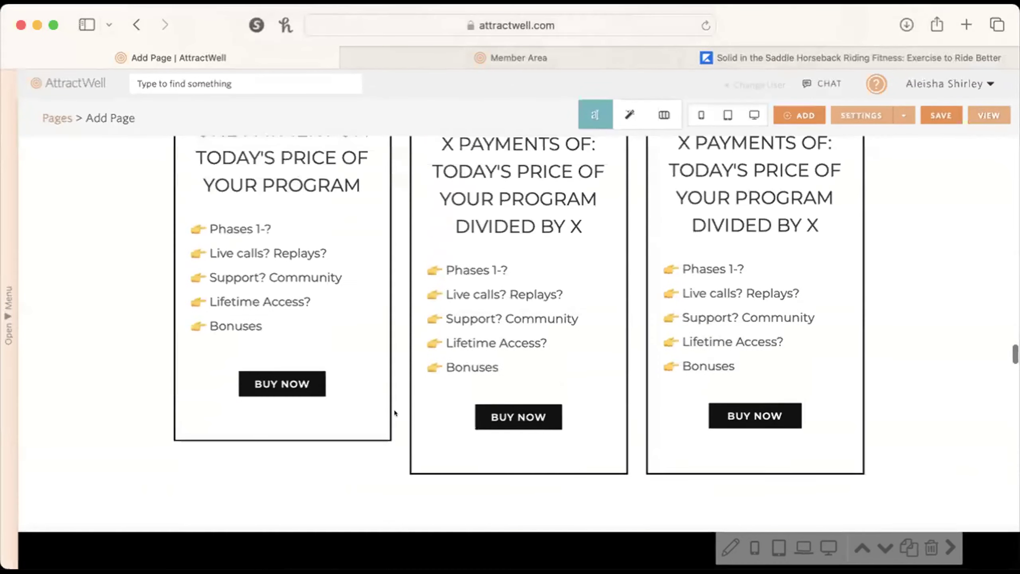
scroll(394, 411, up, 5)
scroll(360, 387, up, 3)
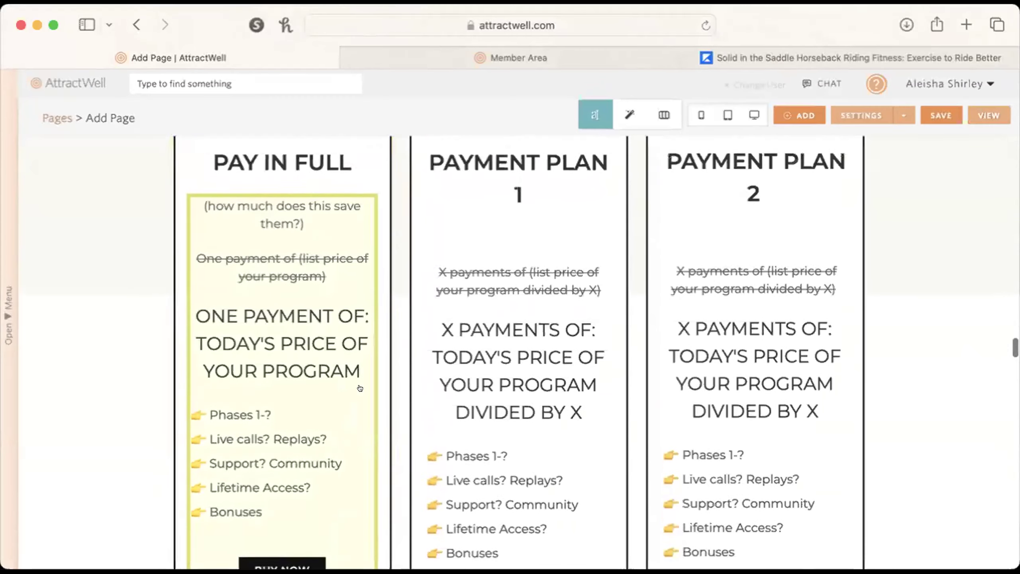
scroll(360, 388, up, 2)
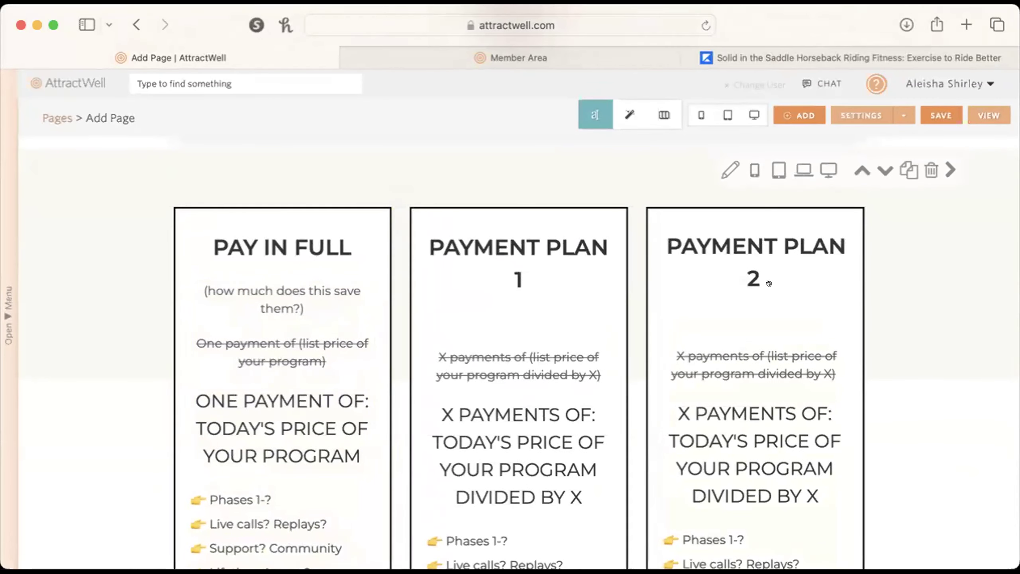
scroll(455, 298, down, 4)
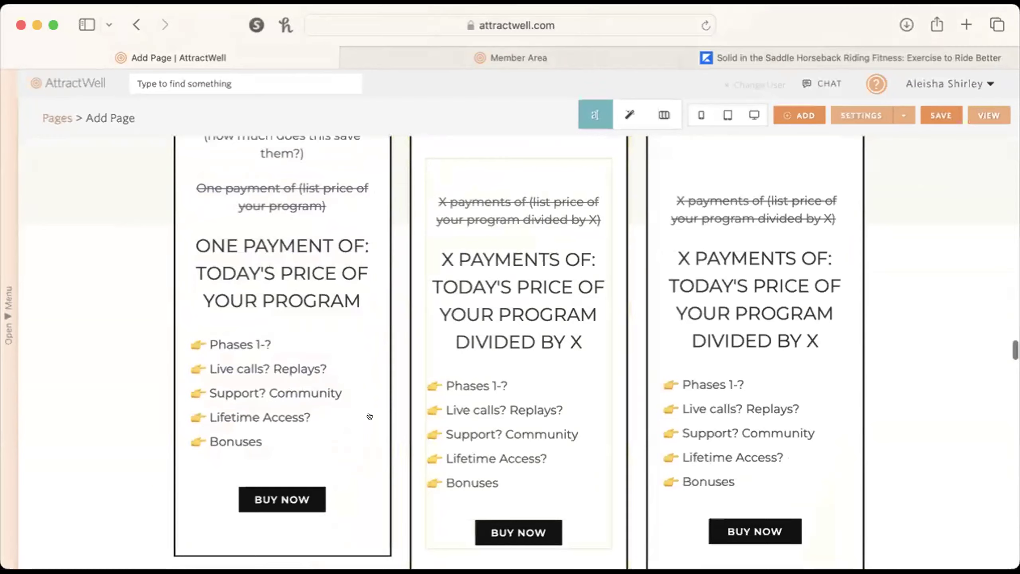
Step: Require payment during lead capture in the page's payment settings and review the three payment options and vault access choices
click(861, 115)
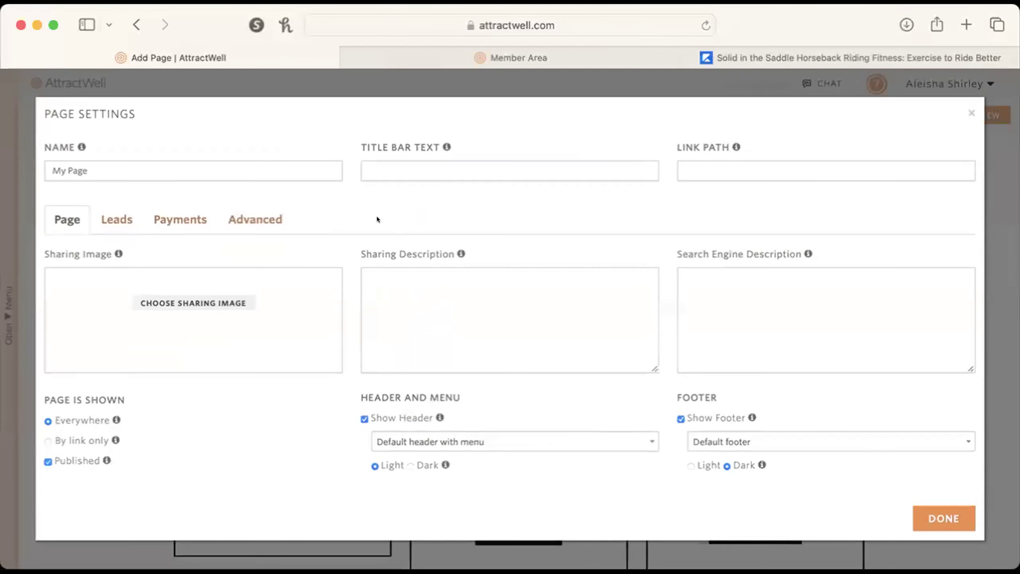
click(116, 220)
click(180, 219)
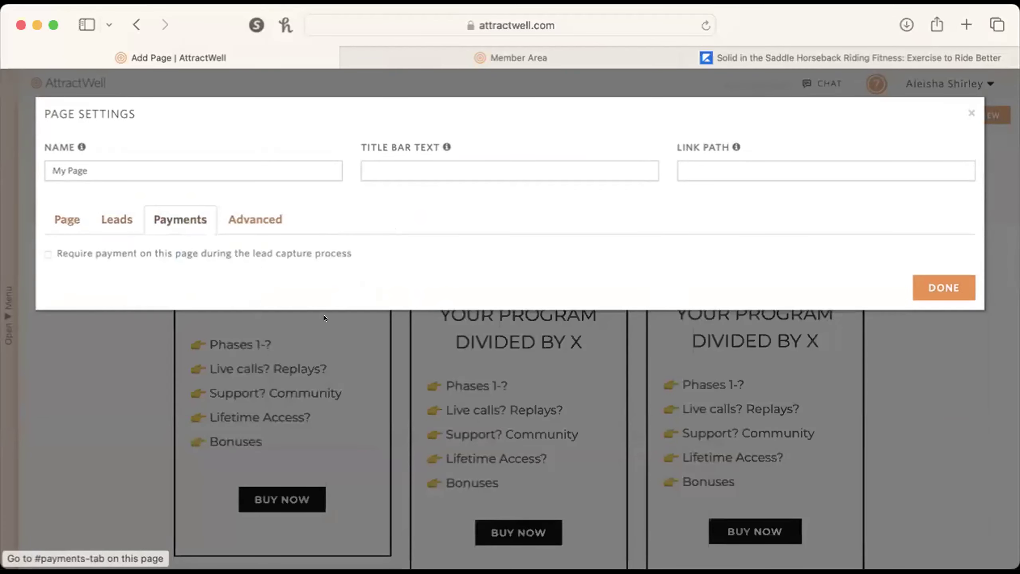
click(45, 253)
scroll(364, 437, down, 3)
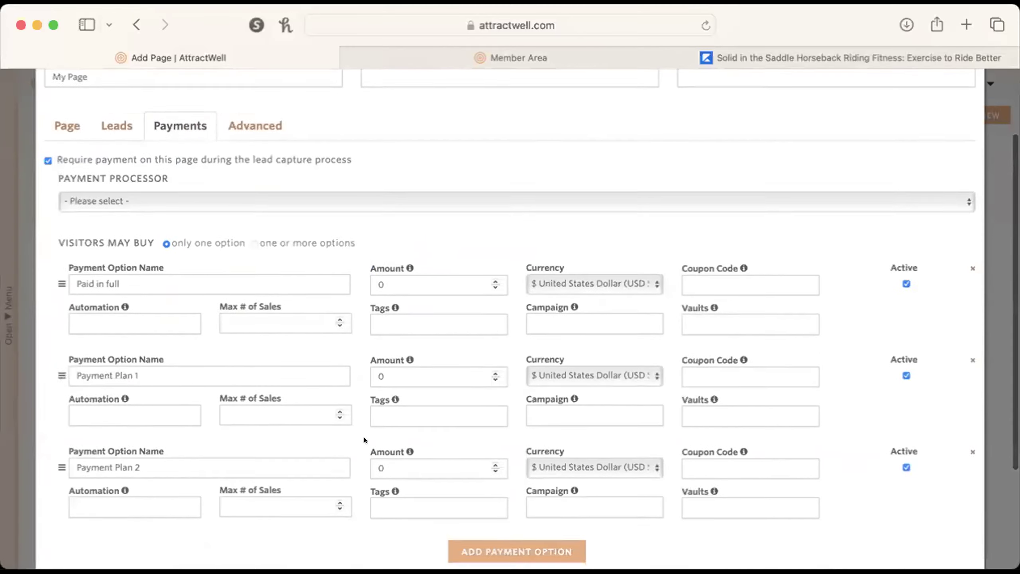
scroll(363, 437, down, 3)
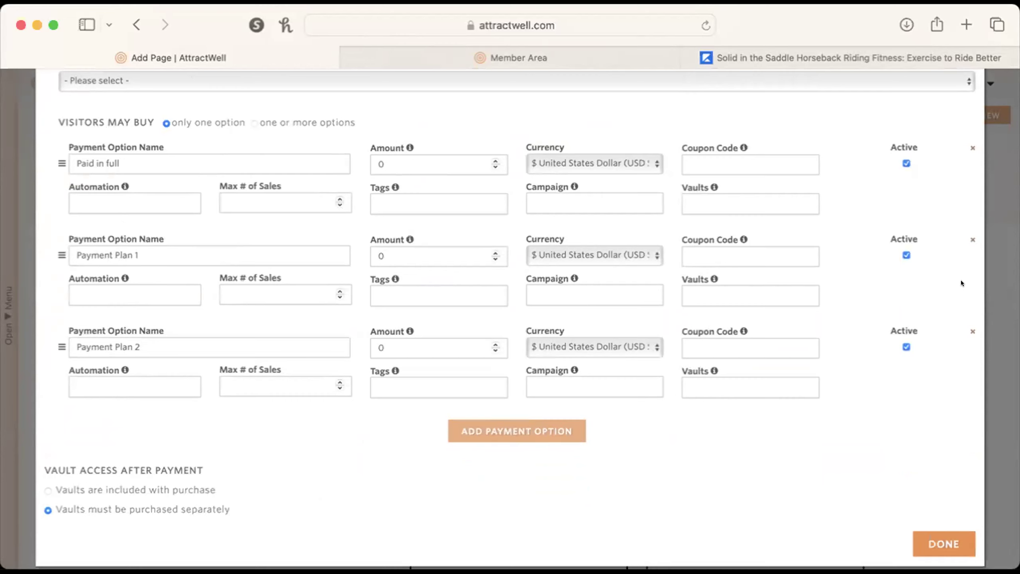
Step: Check which vaults can be attached to the Payment Plan 1 option, and close the page settings
click(702, 292)
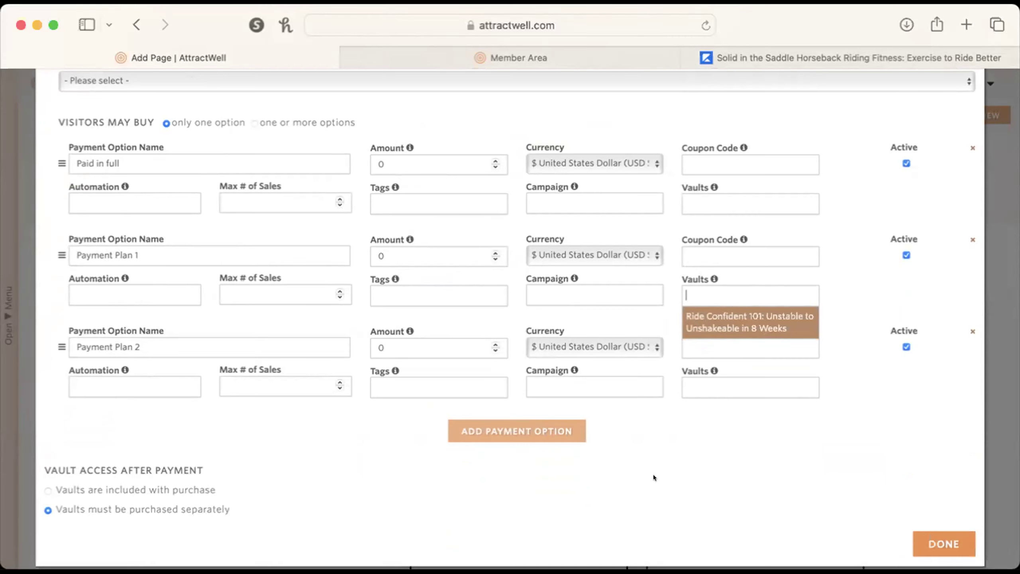
click(637, 502)
scroll(900, 202, up, 10)
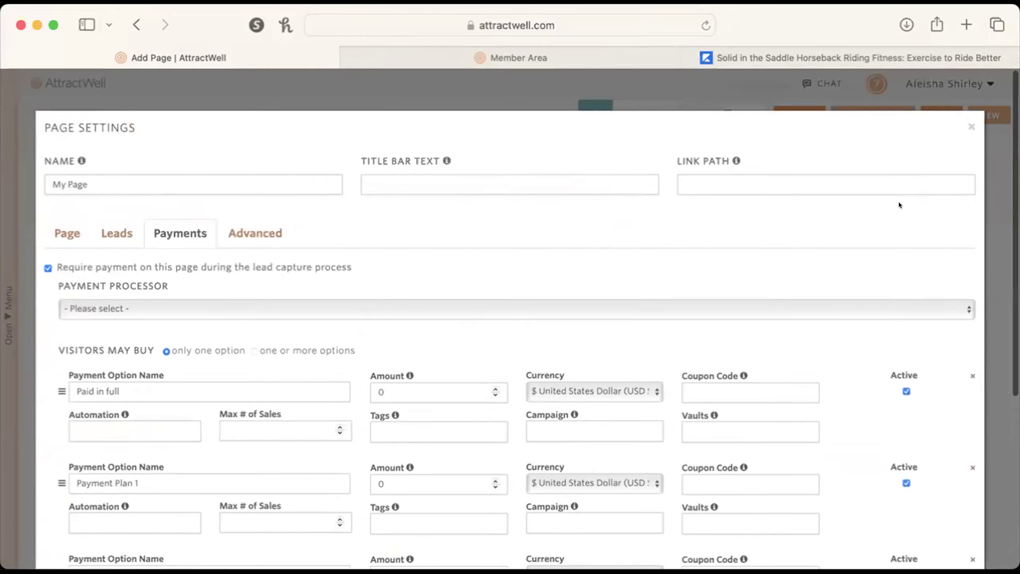
click(967, 106)
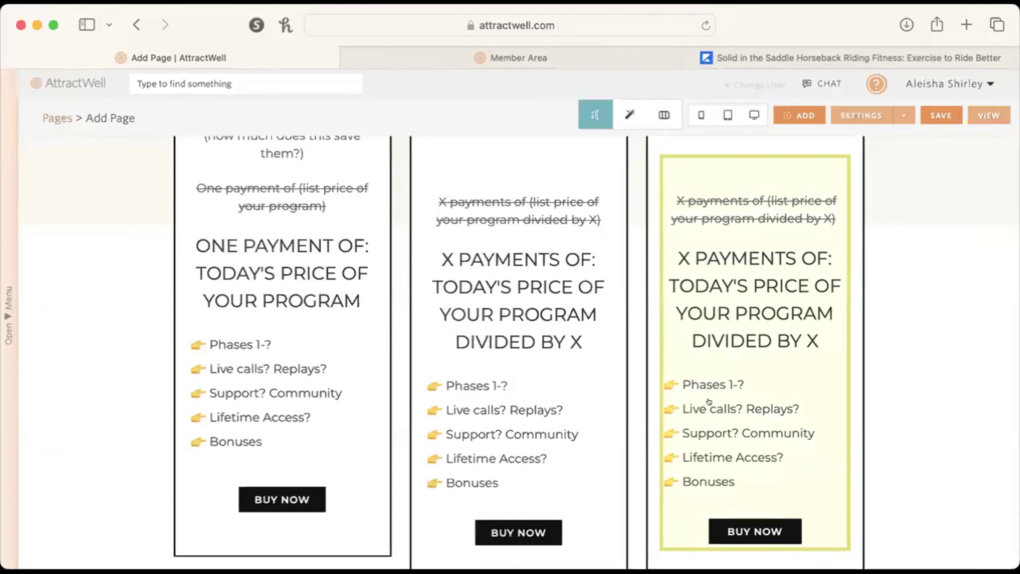
Step: Try replacing the Pay in Full card's Buy Now link with the copied vault URL, and clear it before closing the content editor
scroll(709, 401, down, 5)
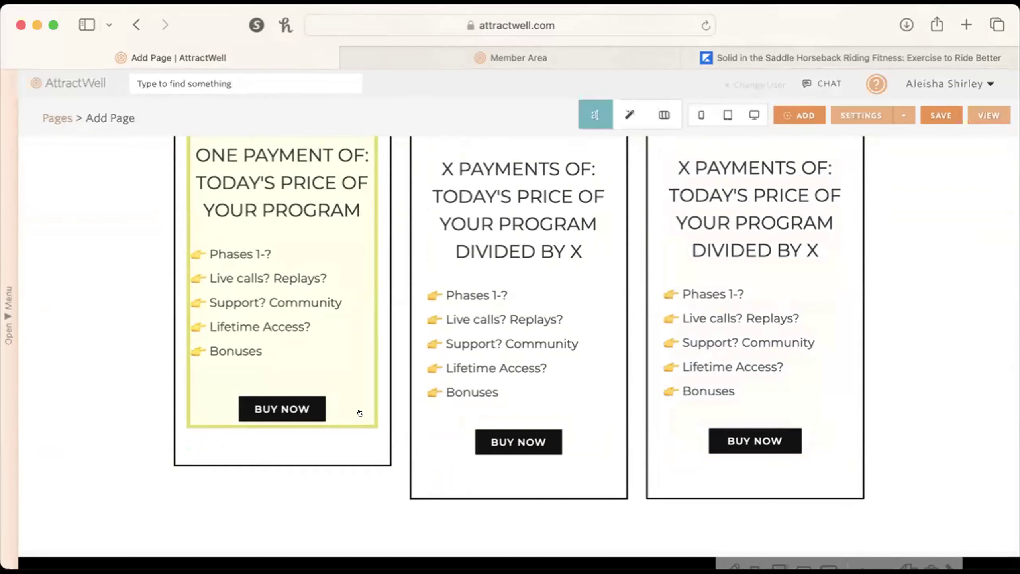
click(292, 412)
scroll(326, 410, down, 2)
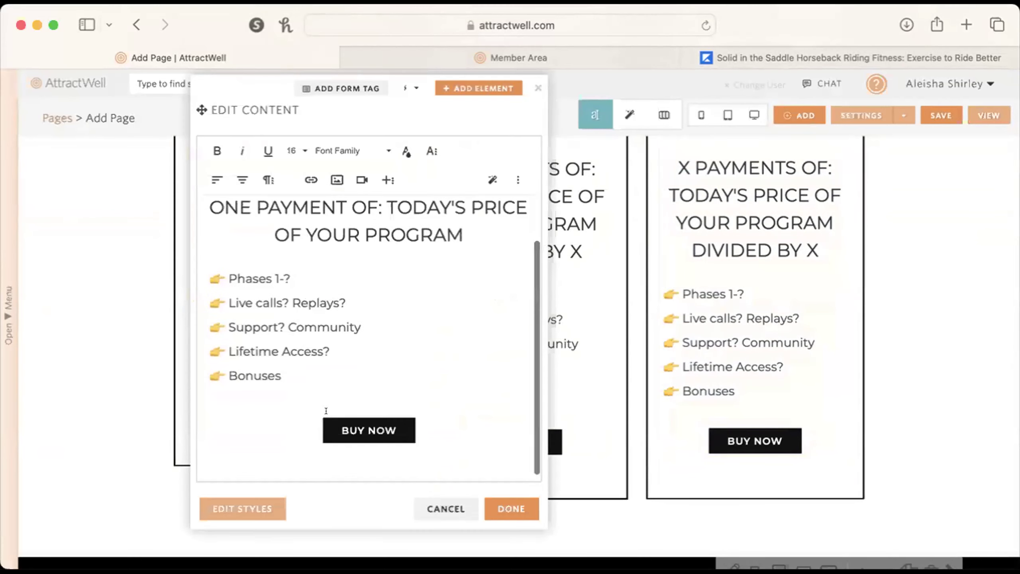
click(358, 429)
click(382, 387)
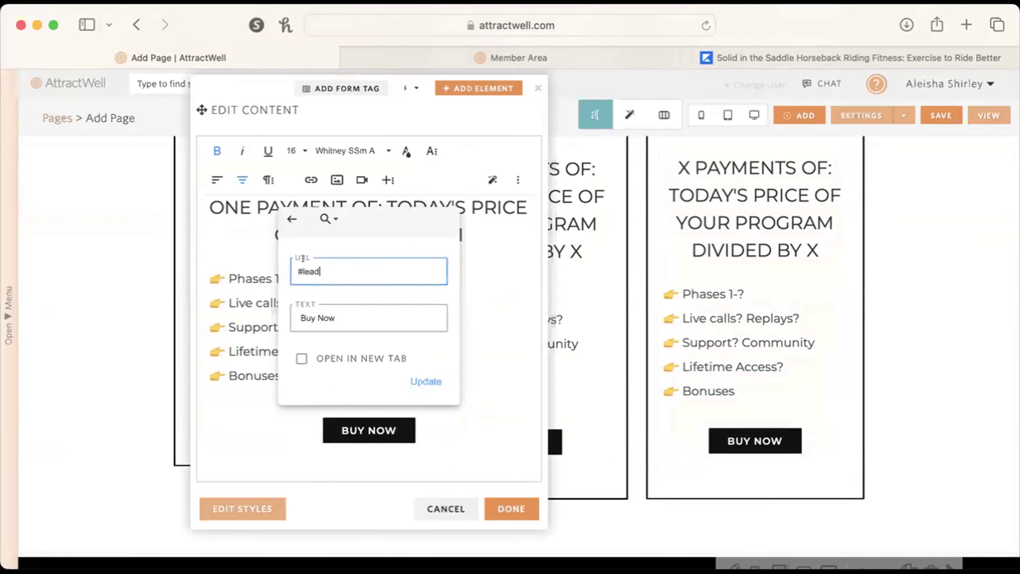
drag(321, 272, 278, 266)
key(super+v)
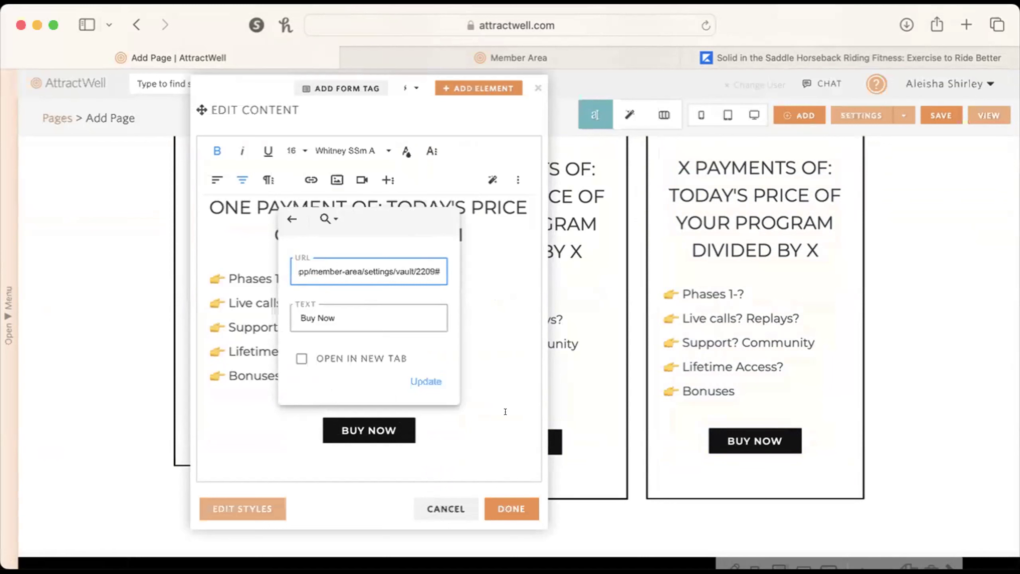
key(super+a)
key(BackSpace)
click(537, 88)
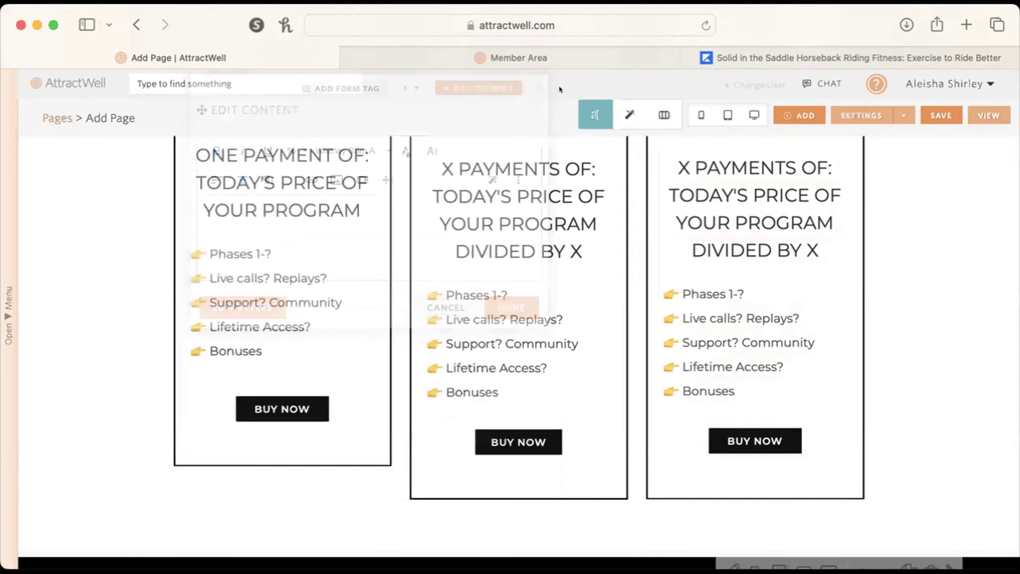
Step: Review the sales page template's sections from the headline through the bonuses, calls to action, testimonials and pricing cards
scroll(909, 243, down, 10)
scroll(910, 246, up, 15)
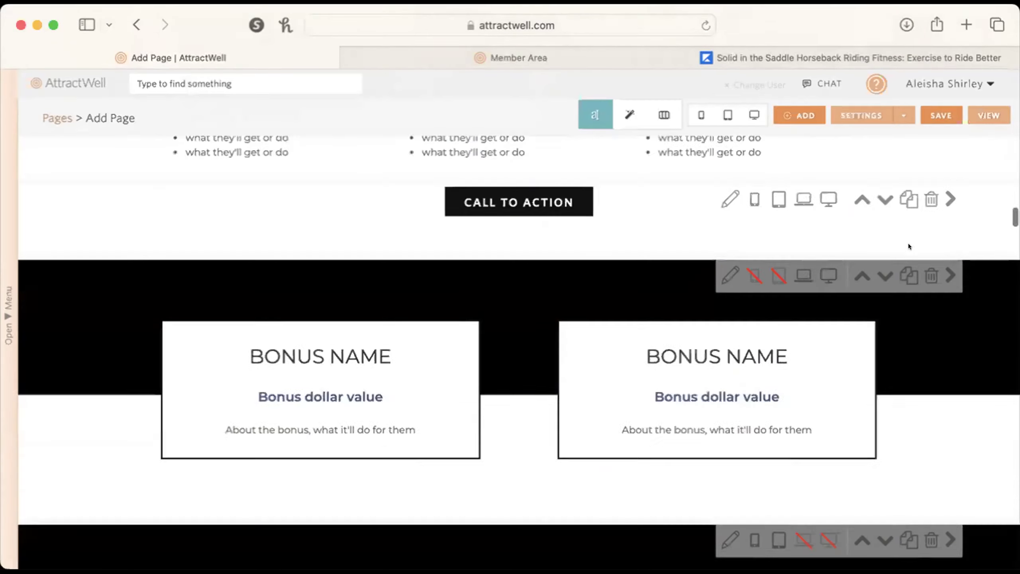
scroll(909, 243, up, 10)
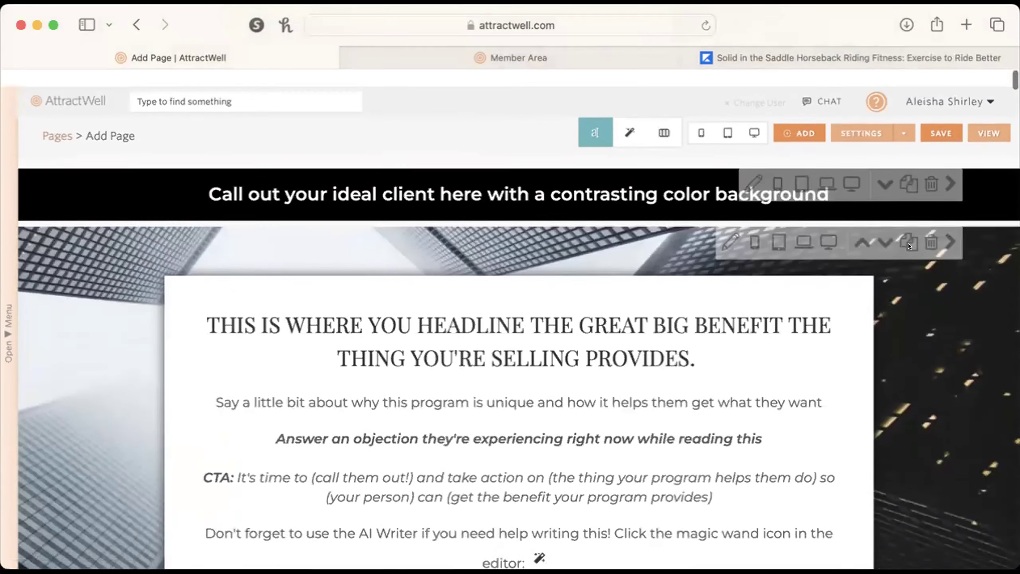
scroll(910, 246, down, 2)
scroll(910, 246, up, 2)
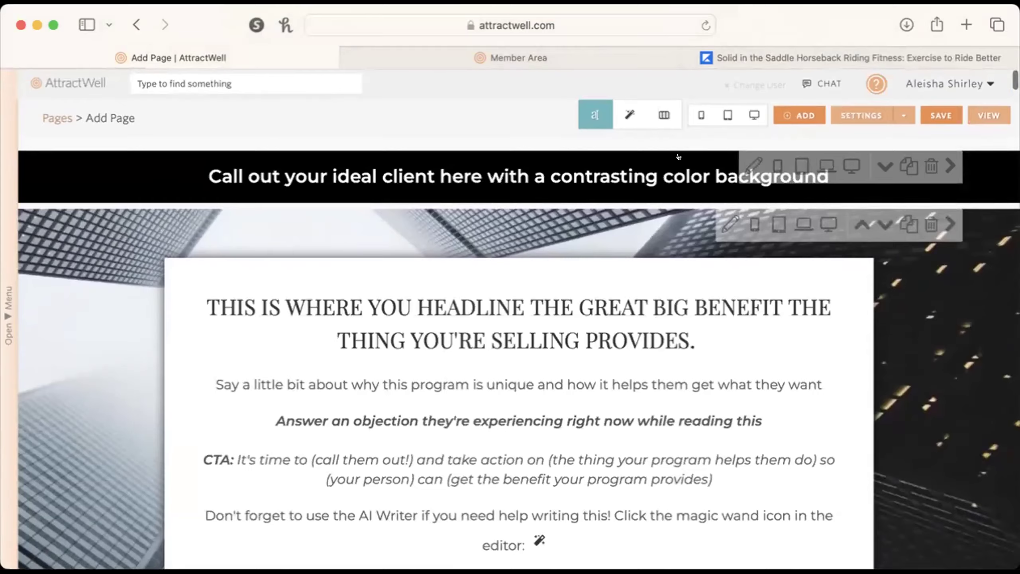
scroll(434, 322, down, 20)
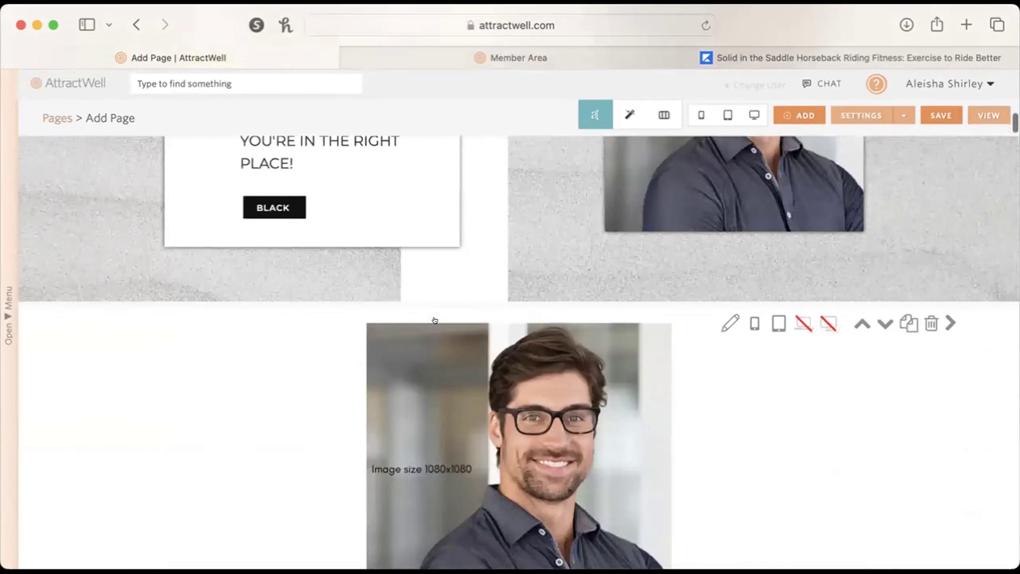
scroll(434, 320, down, 20)
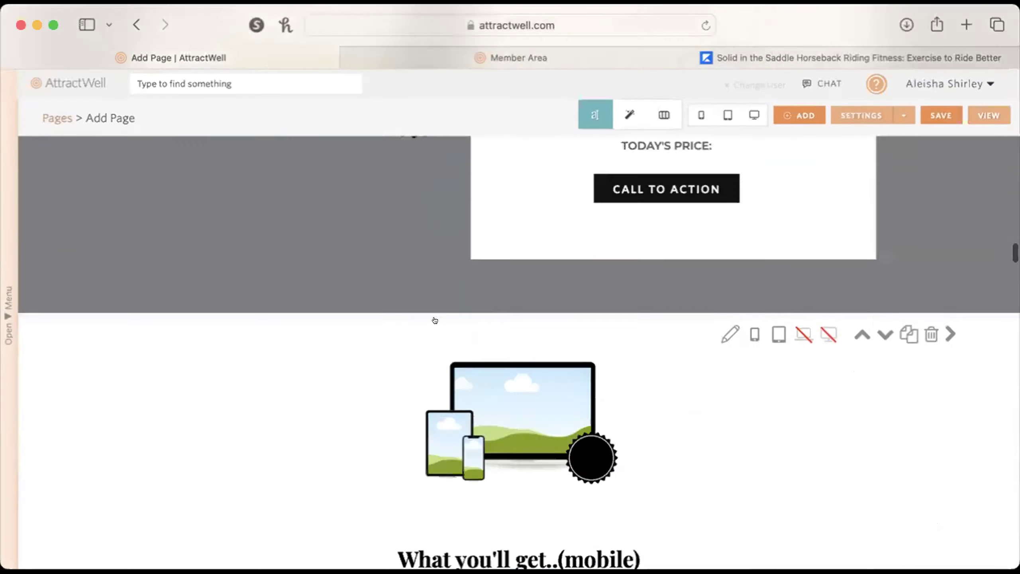
scroll(435, 320, down, 10)
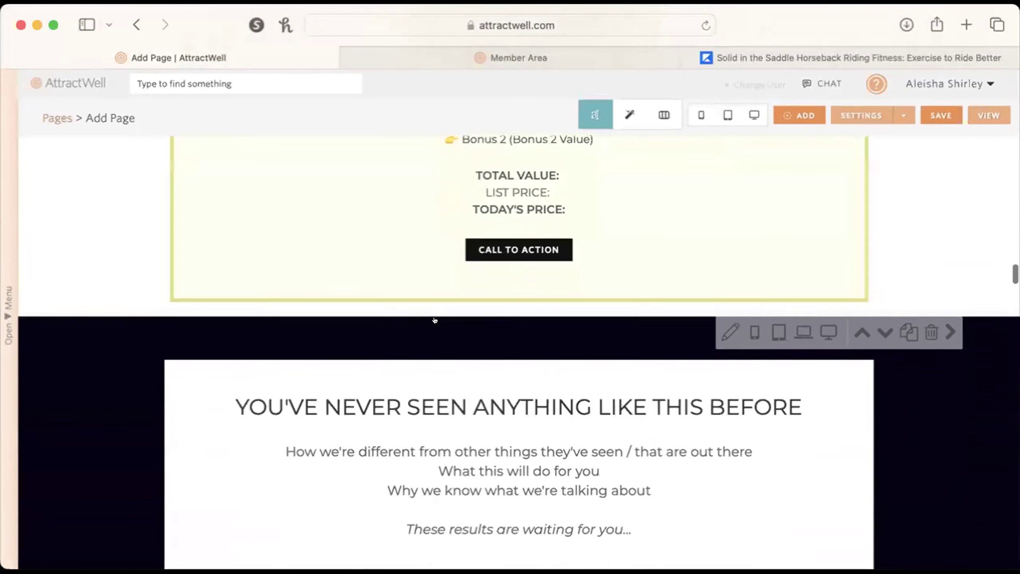
scroll(435, 320, down, 15)
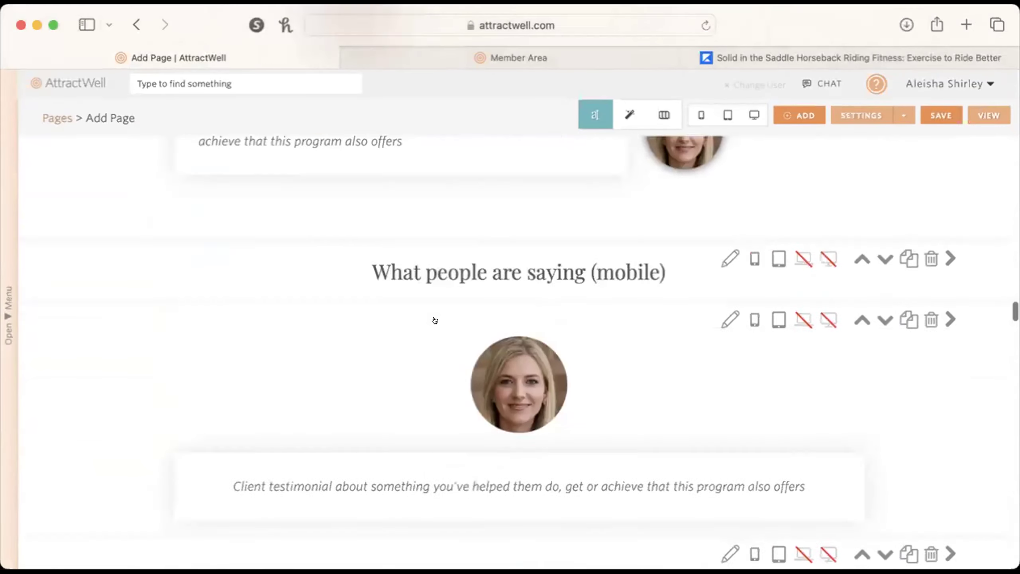
scroll(435, 320, down, 8)
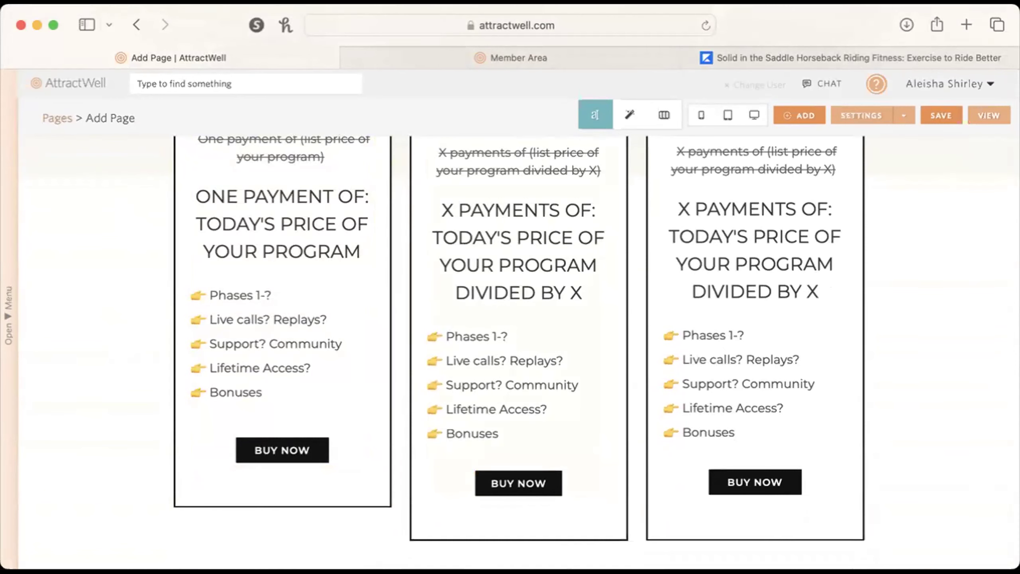
Step: Leave the new sales page without saving and return to the list of website pages
scroll(906, 385, up, 20)
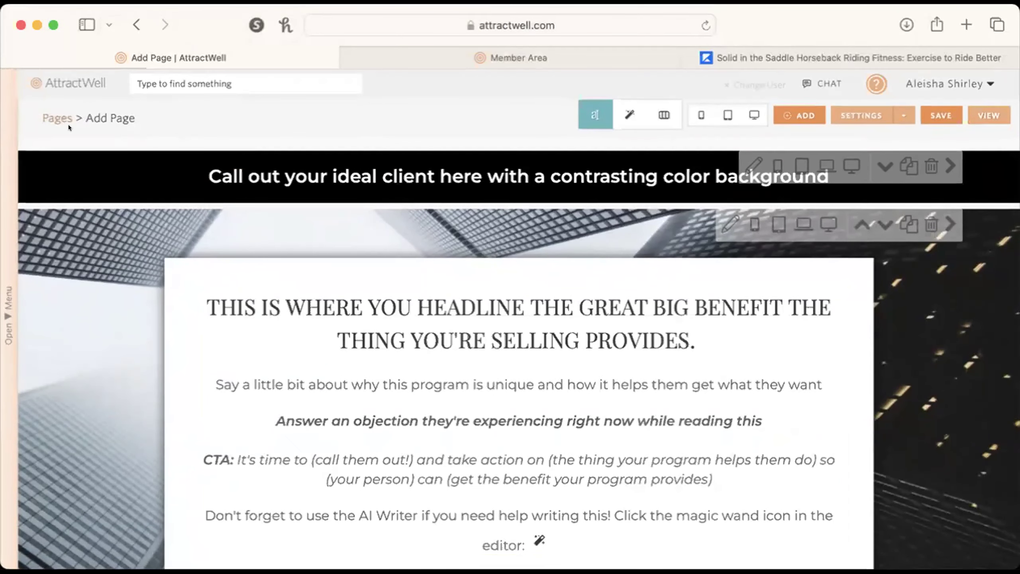
click(36, 117)
key(Return)
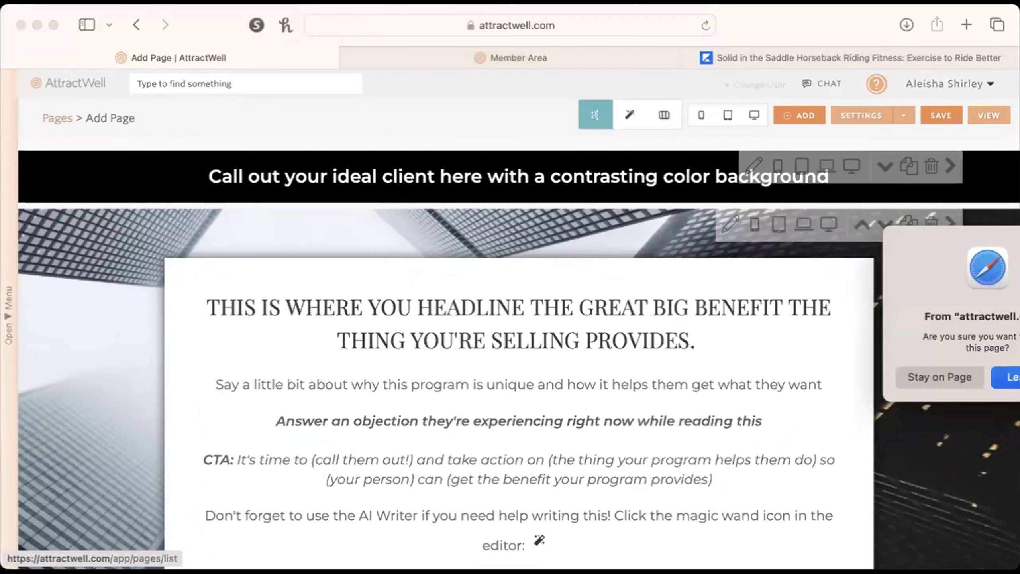